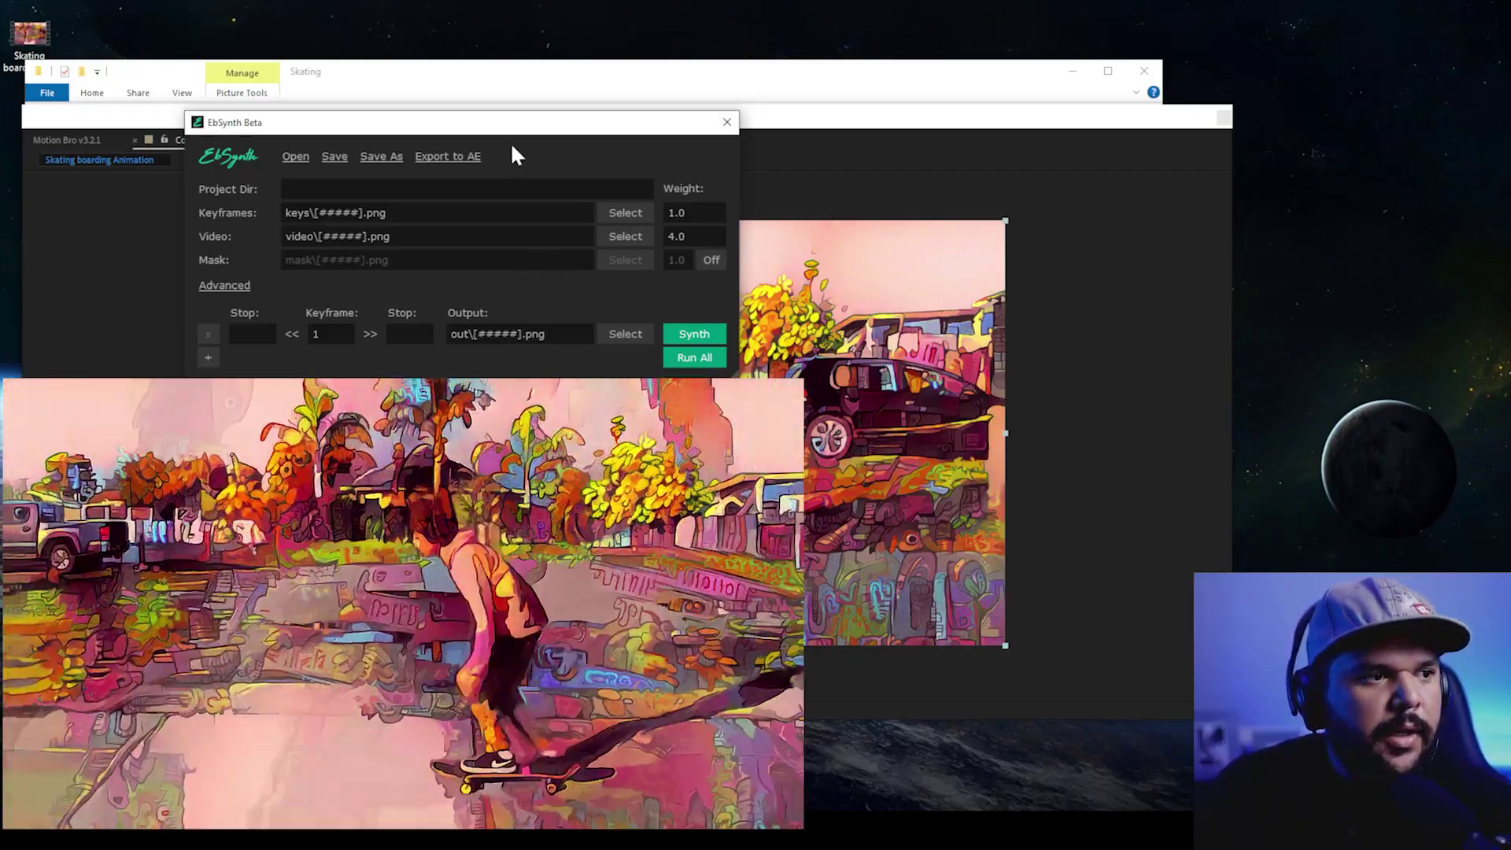
Centre the EbSynth Beta window over the skateboarding composition by dragging its title bar
{"action": "left_click_drag", "start_coordinate": [523, 135], "coordinate": [753, 193]}
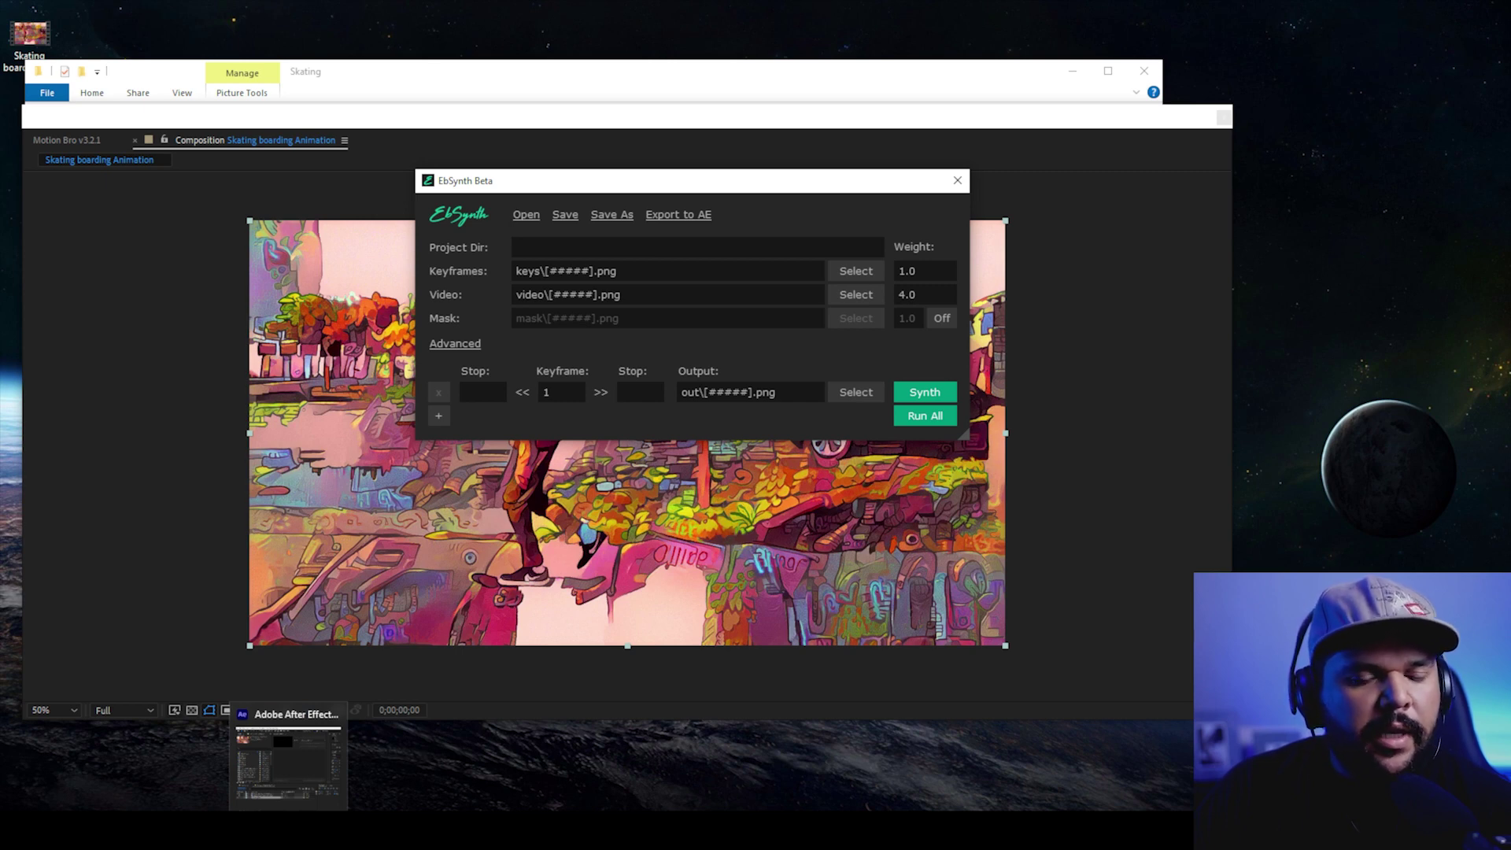
Switch from EbSynth to the Google search page in Microsoft Edge
{"action": "left_click", "coordinate": [288, 759]}
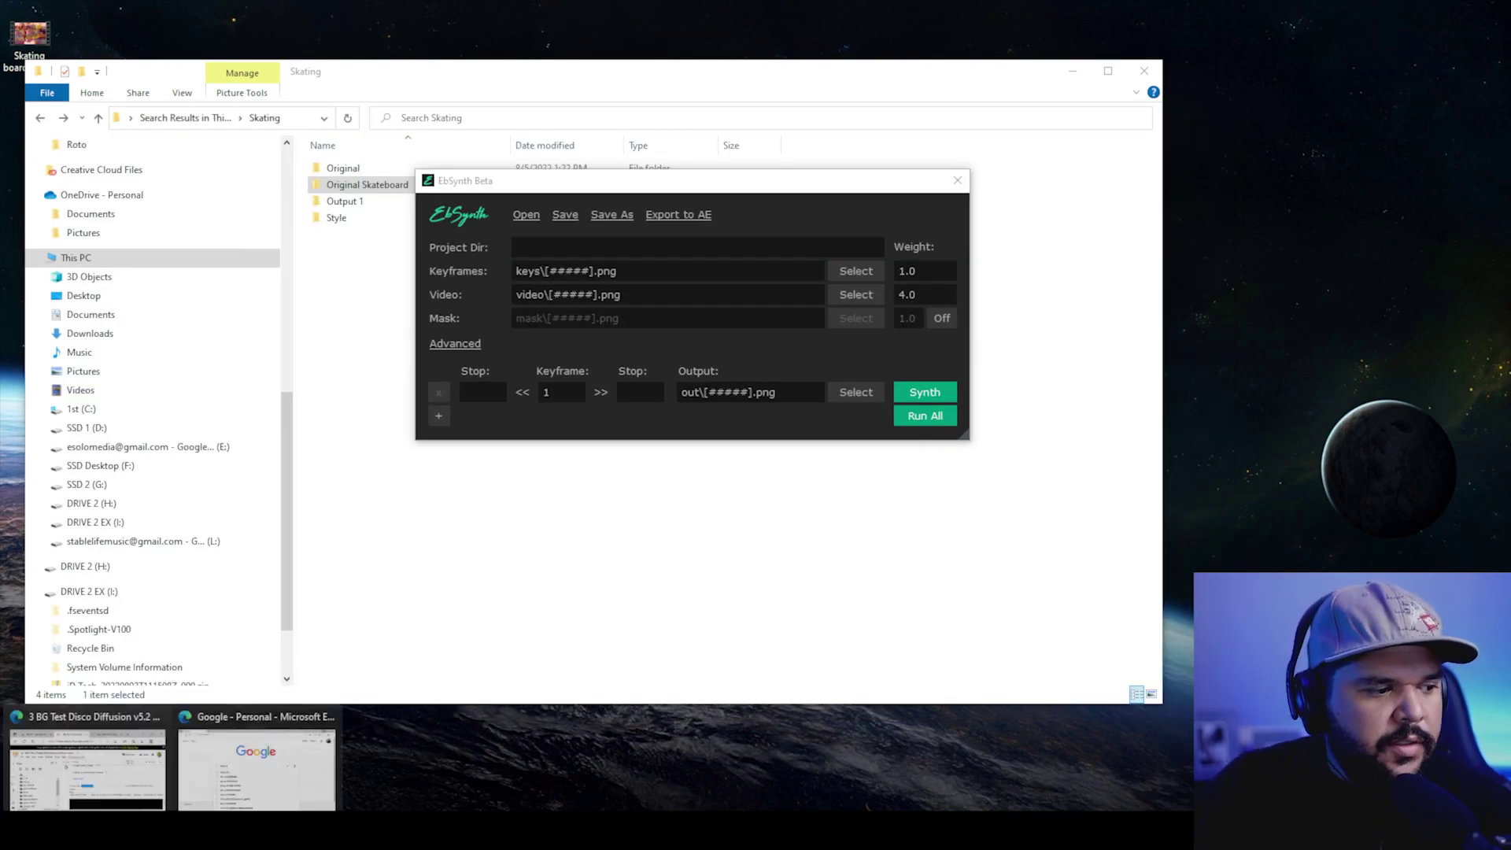
{"action": "left_click", "coordinate": [257, 759]}
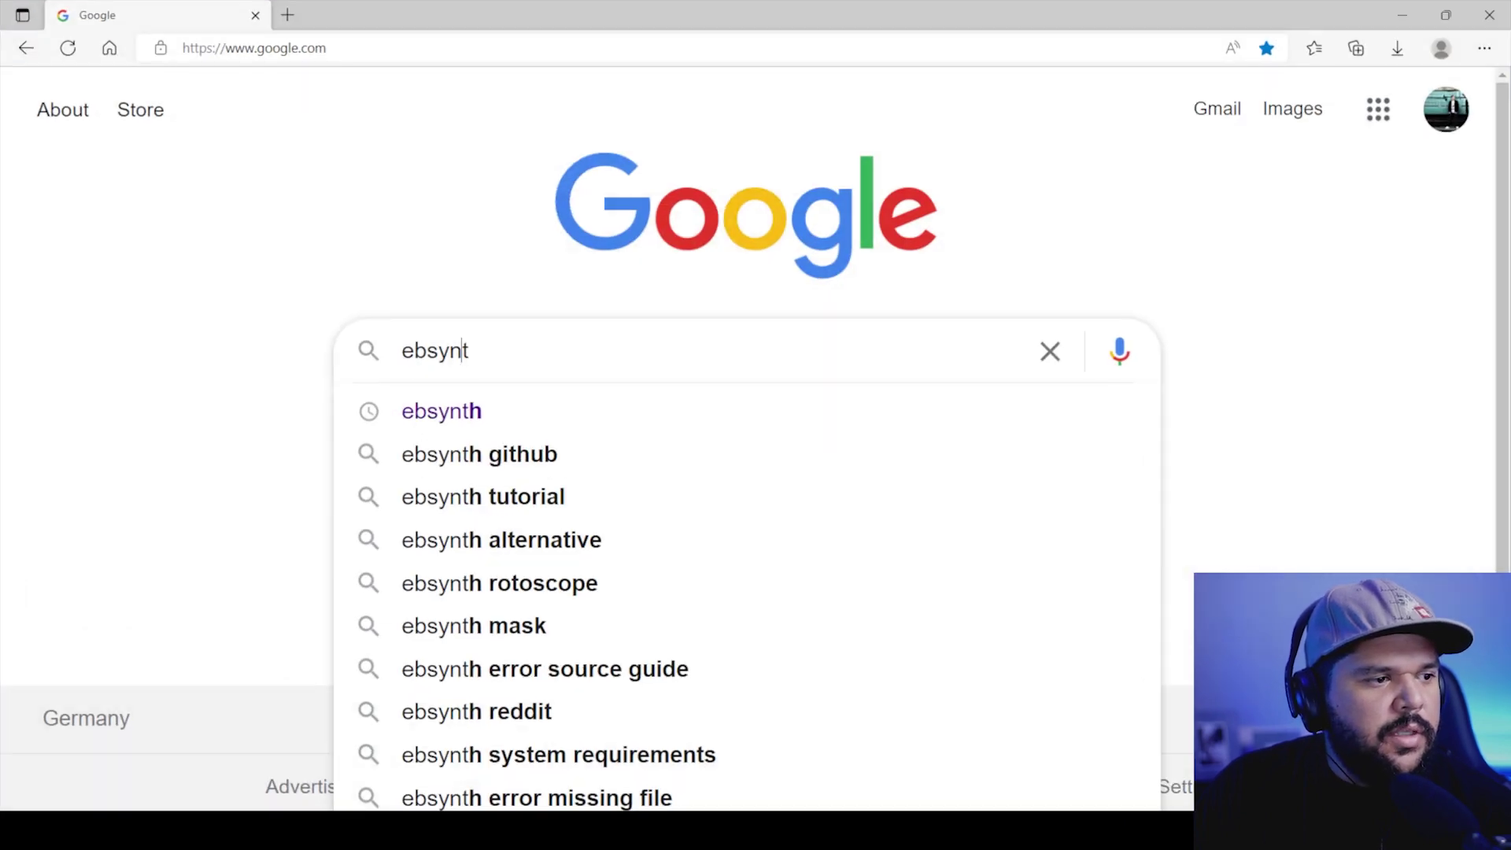
Search Google for 'ebsynth', open the ebsynth.com result, then reposition the EbSynth window
{"action": "type", "text": "h"}
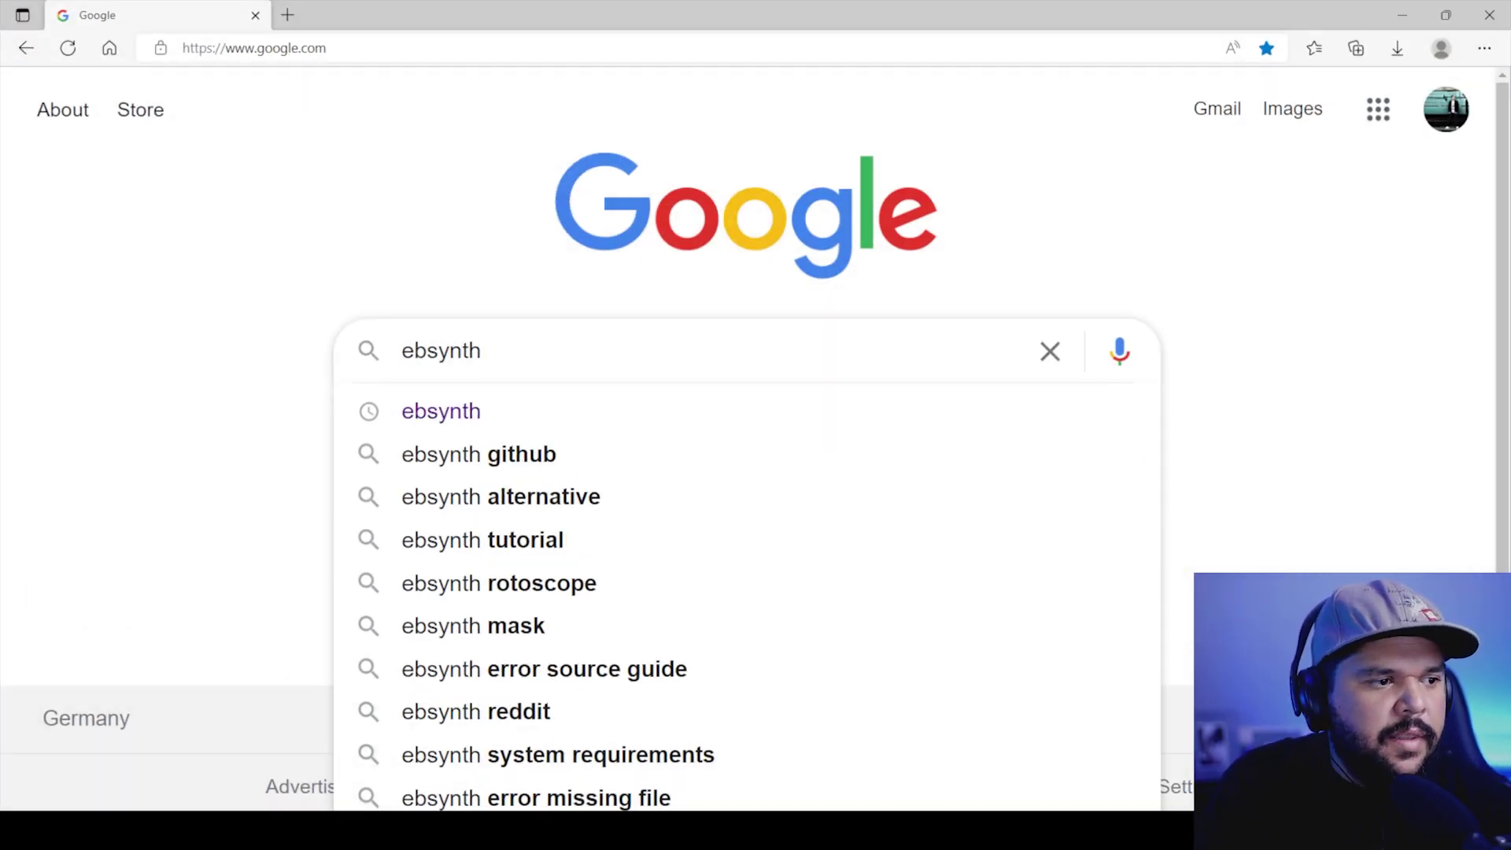
{"action": "key", "text": "Return"}
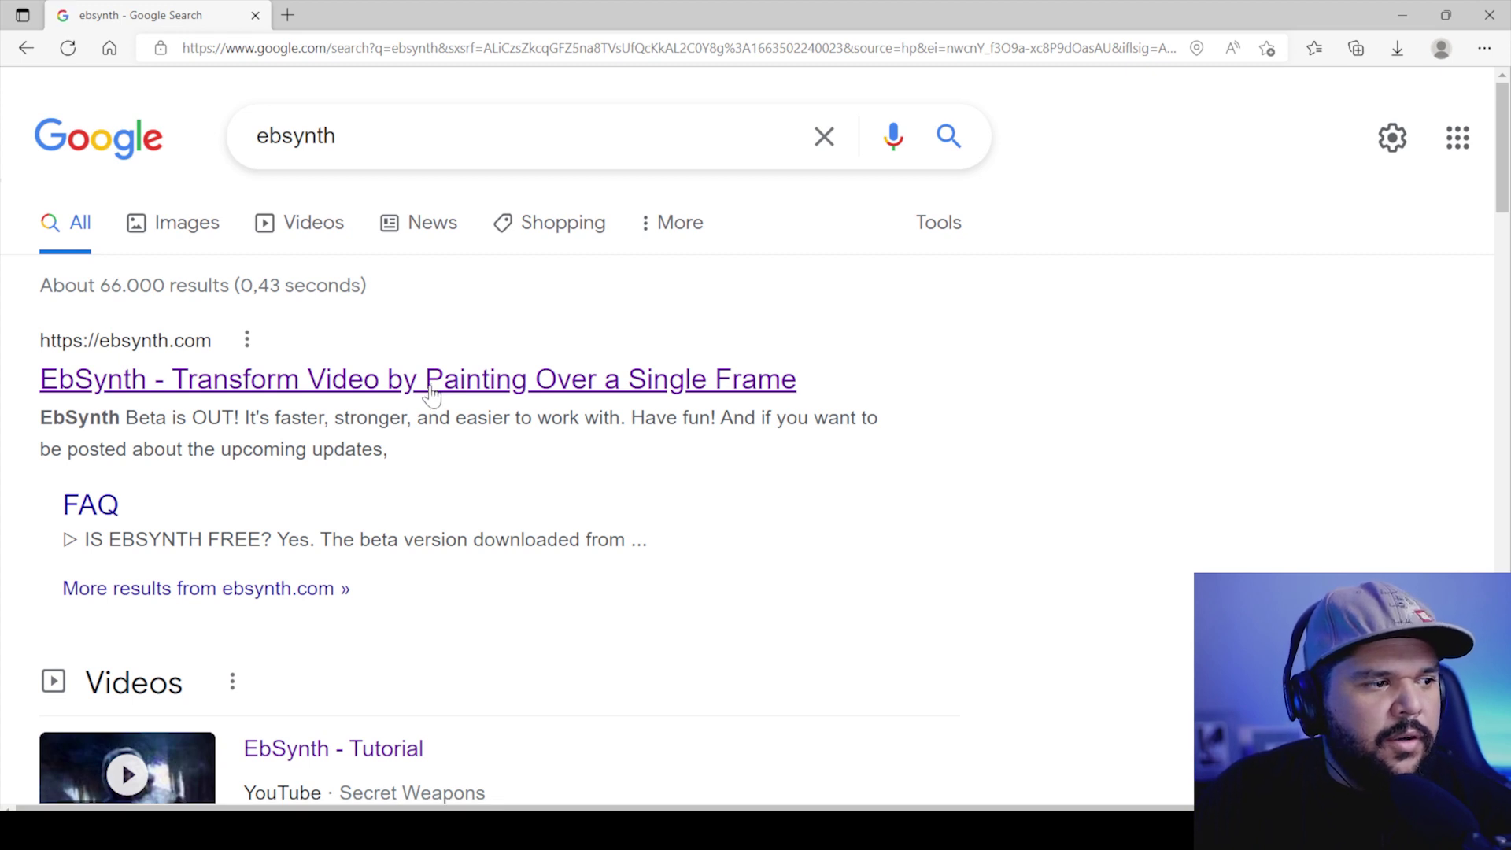
{"action": "left_click", "coordinate": [432, 384]}
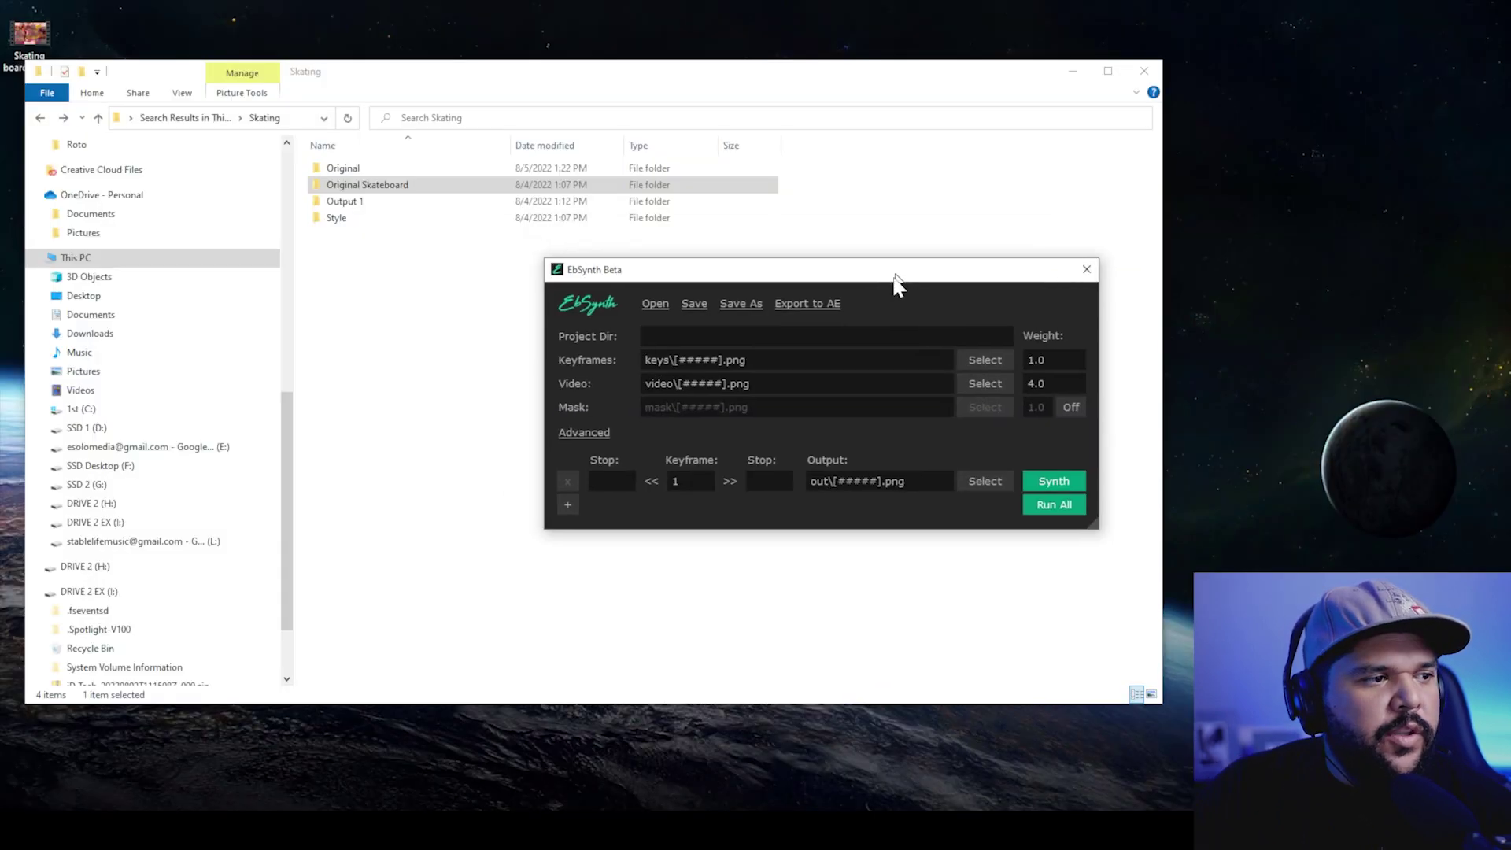
{"action": "left_click_drag", "start_coordinate": [897, 283], "coordinate": [700, 301]}
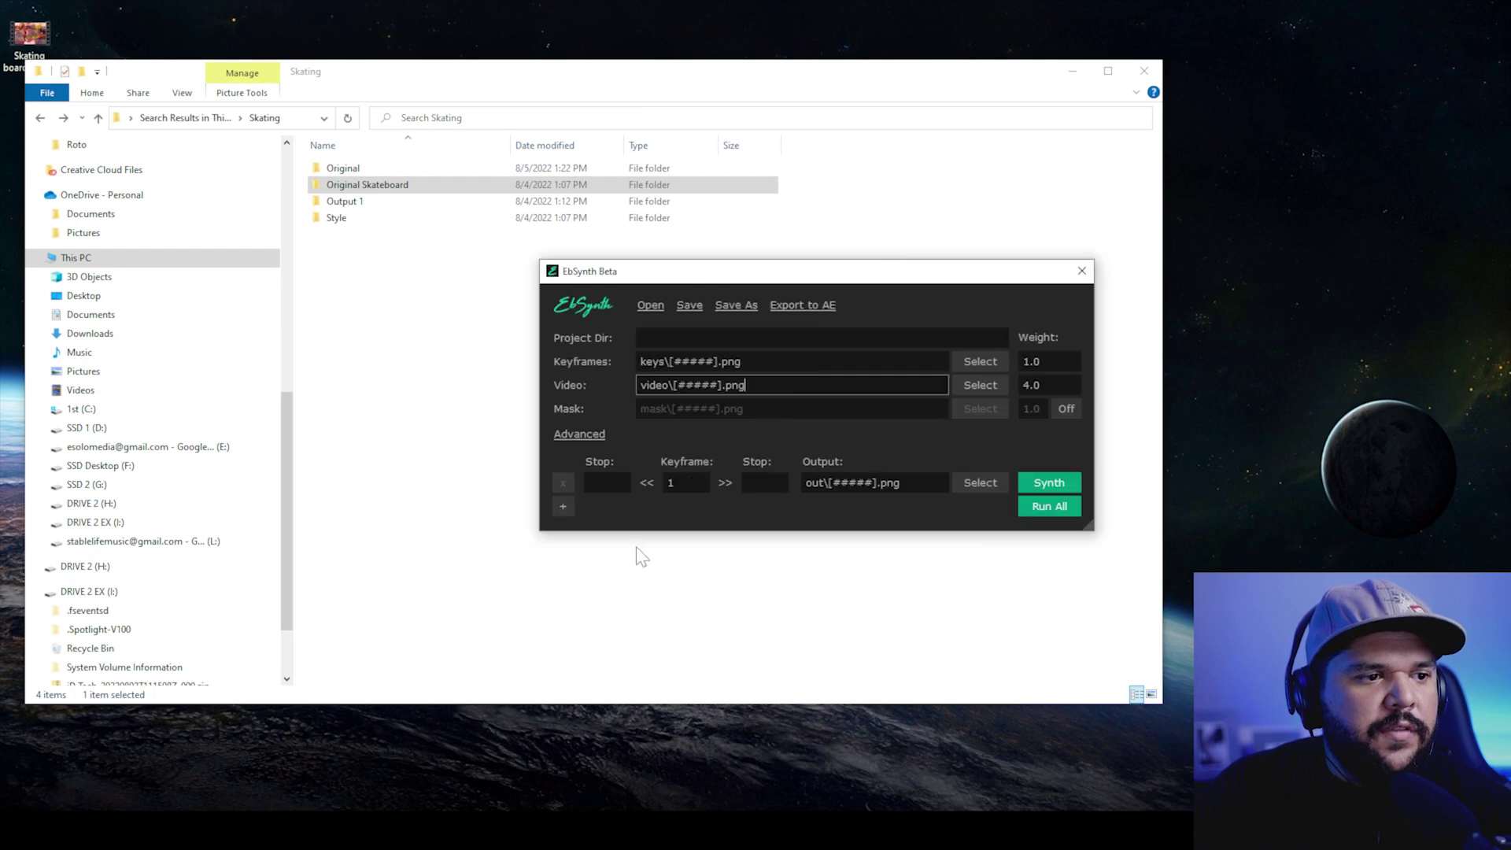
Change the Media Encoder export format from H.264 to PNG and close the export settings
{"action": "left_click", "coordinate": [492, 598]}
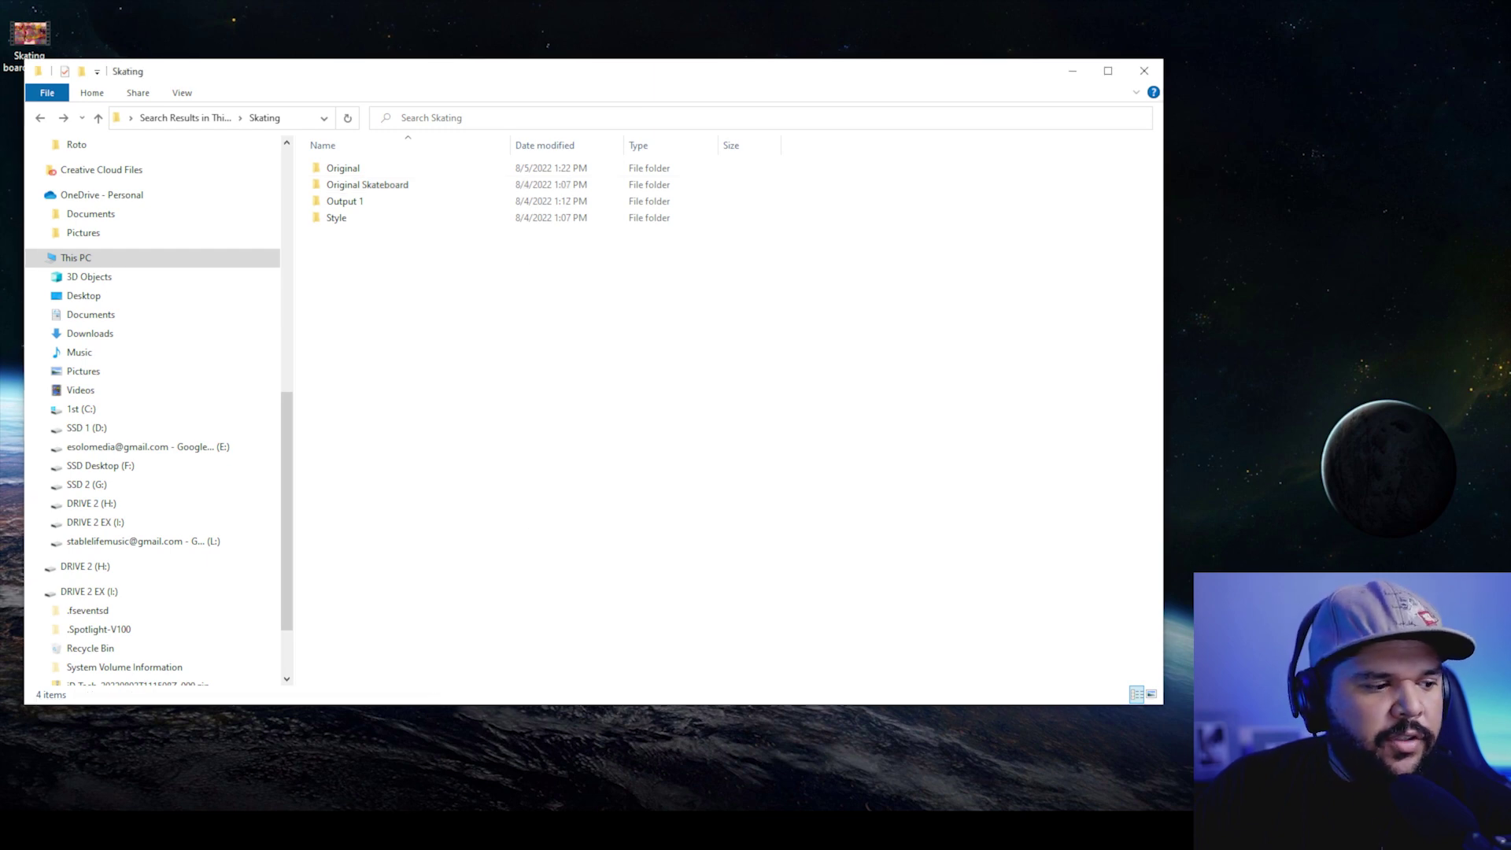
{"action": "key", "text": "alt+Tab"}
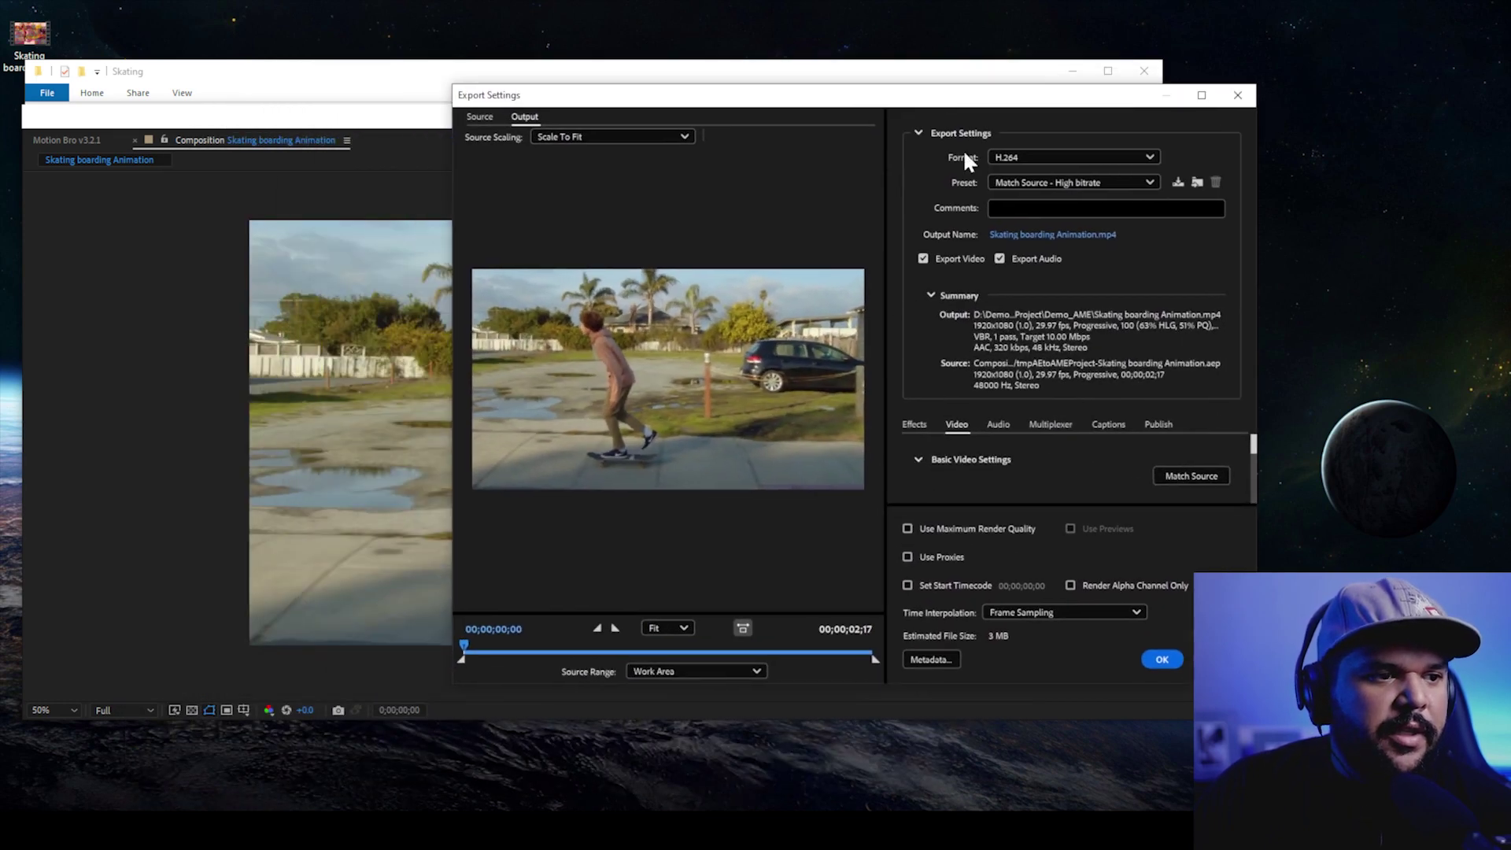
{"action": "left_click", "coordinate": [1049, 155]}
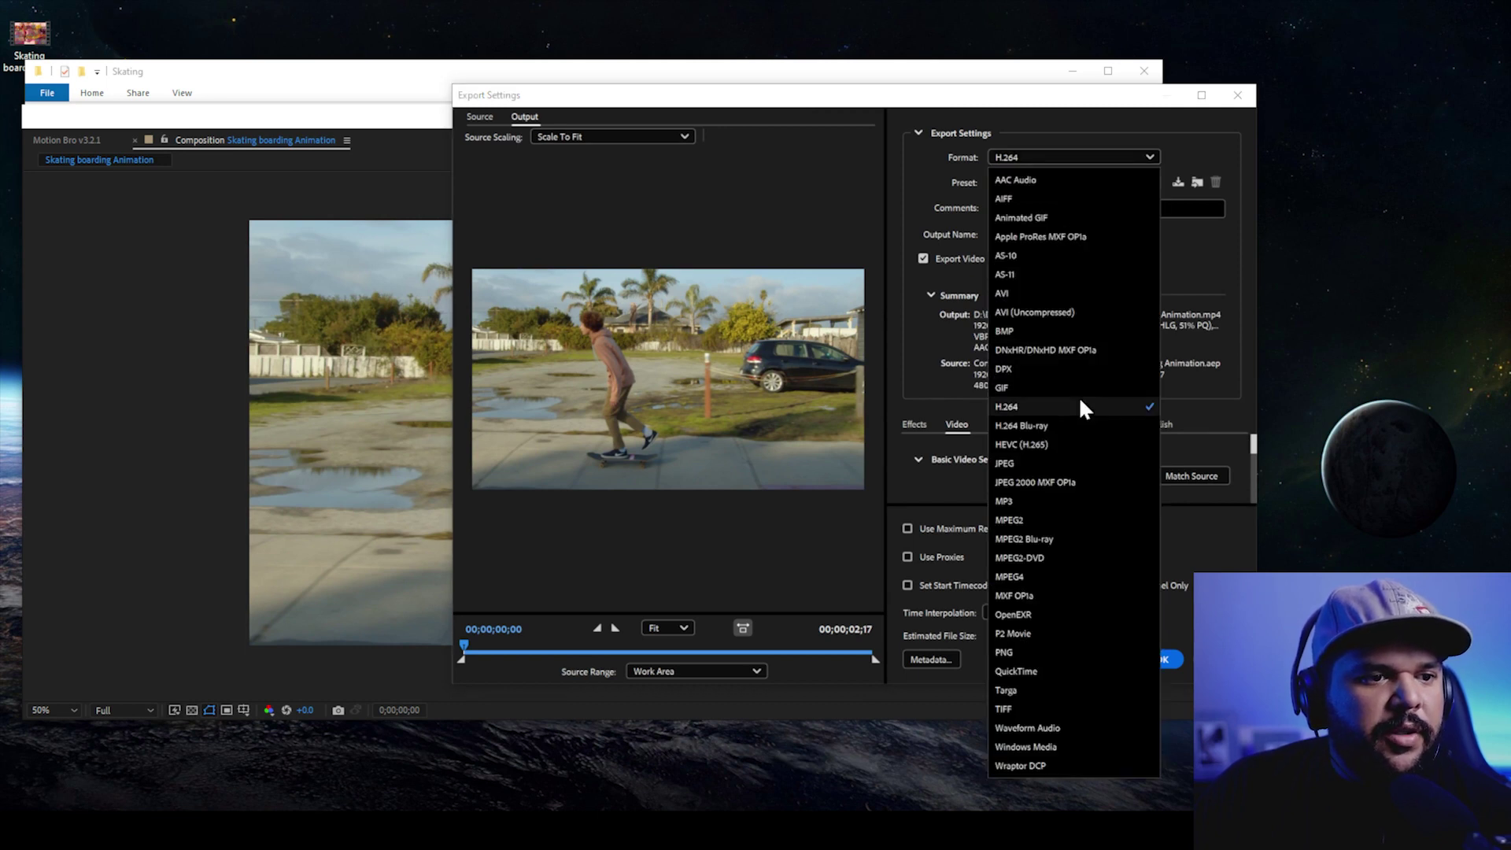
{"action": "left_click", "coordinate": [1032, 651]}
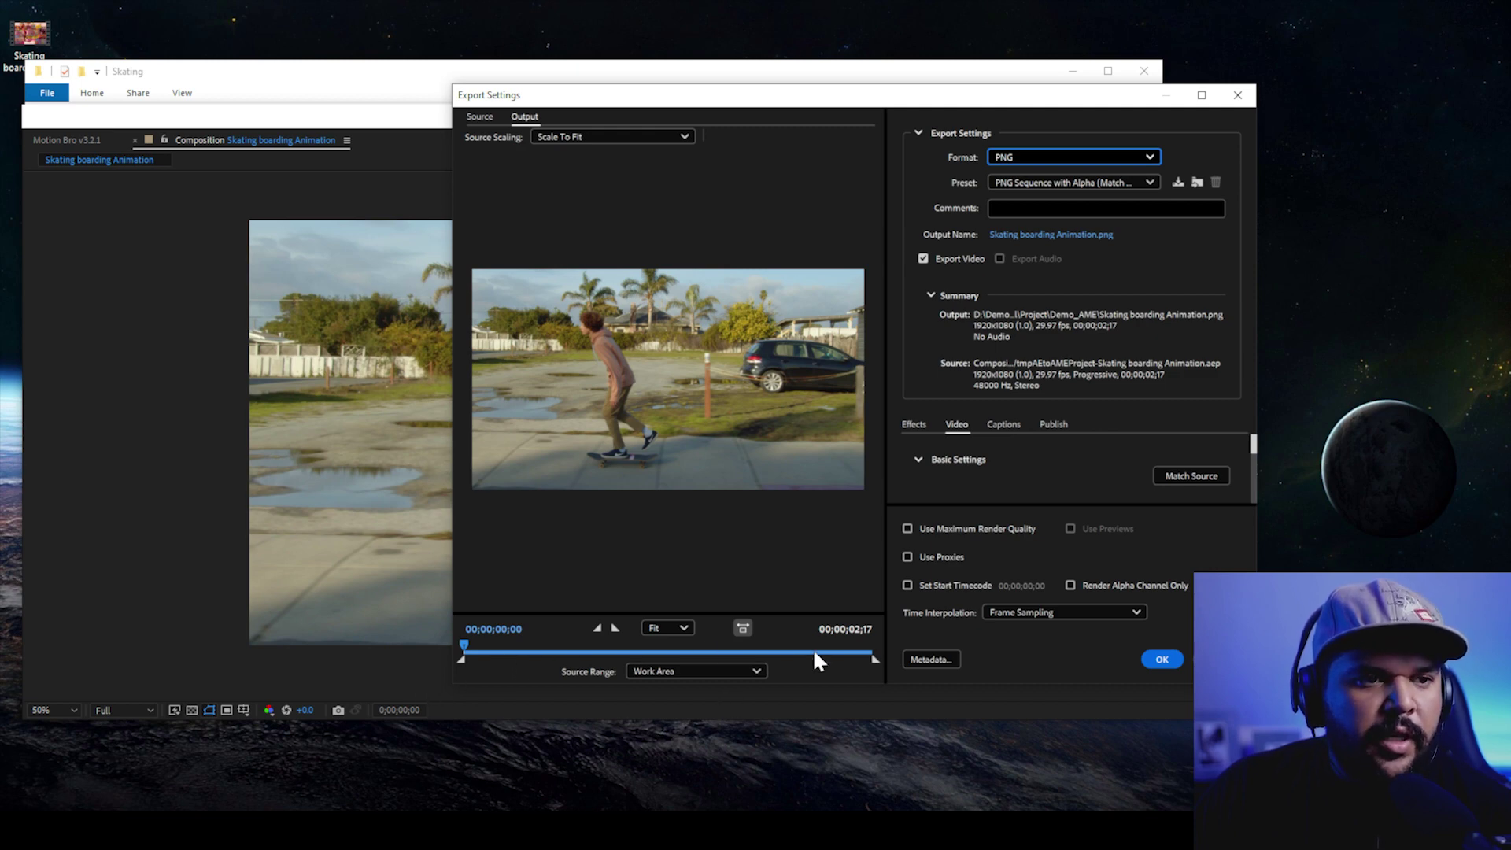
{"action": "key", "text": "Return"}
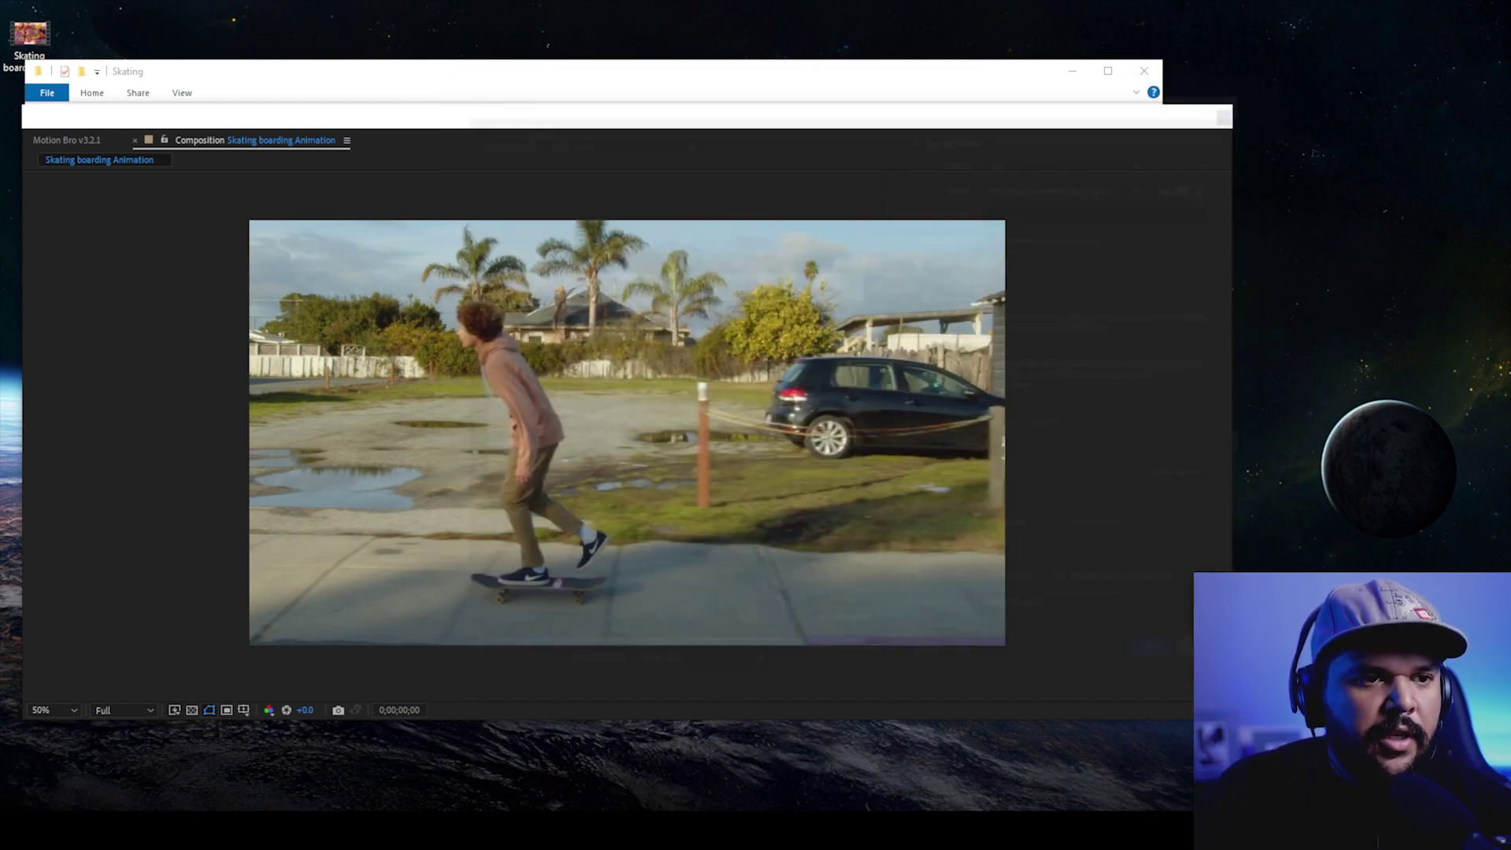
Open the Original Skateboard folder and preview frame 0001.png among its 74 frames
{"action": "left_click", "coordinate": [728, 67]}
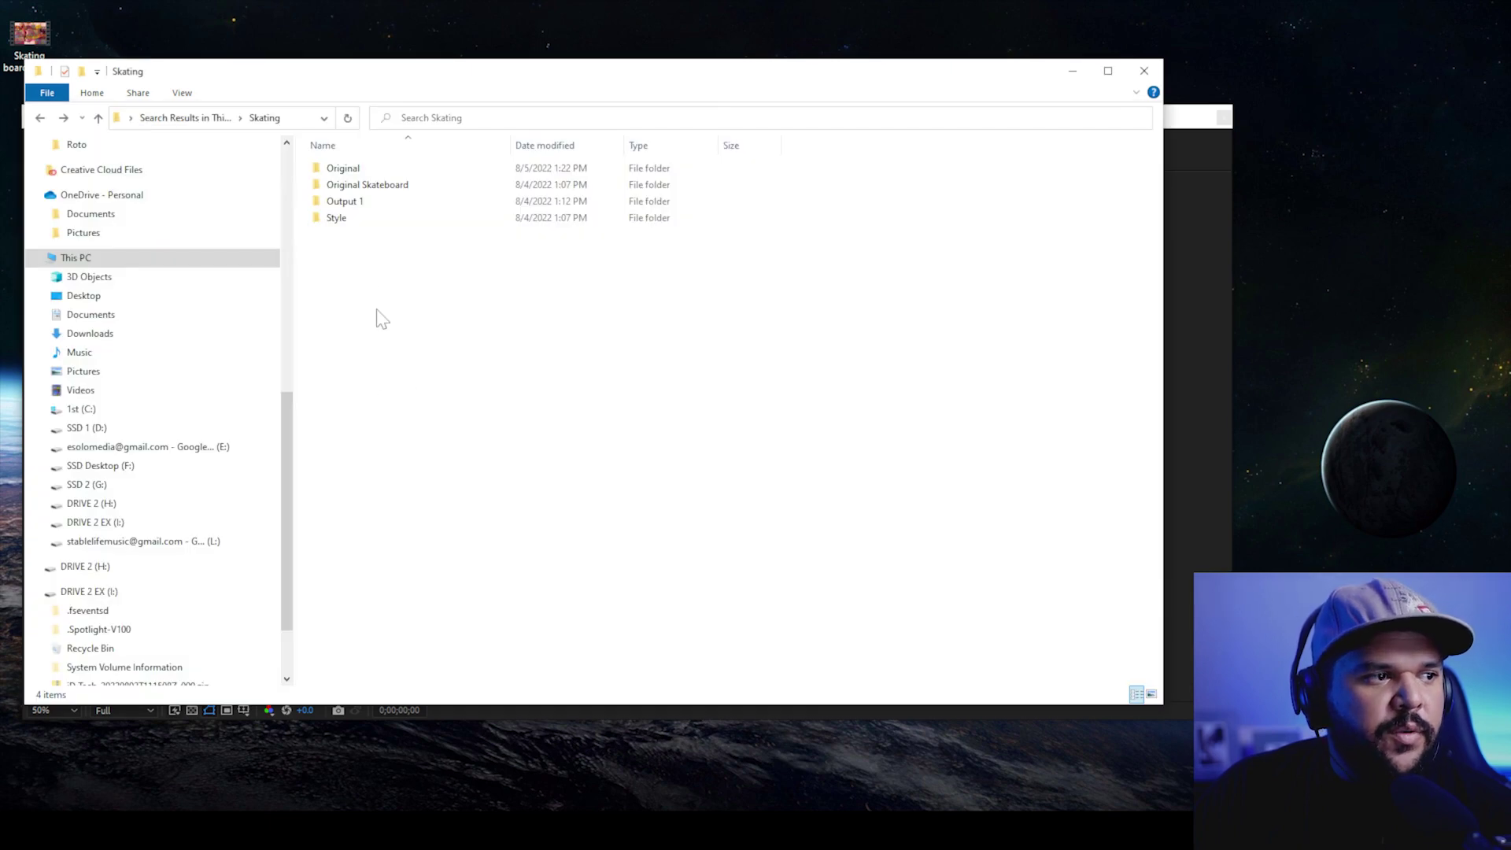
{"action": "double_click", "coordinate": [343, 167]}
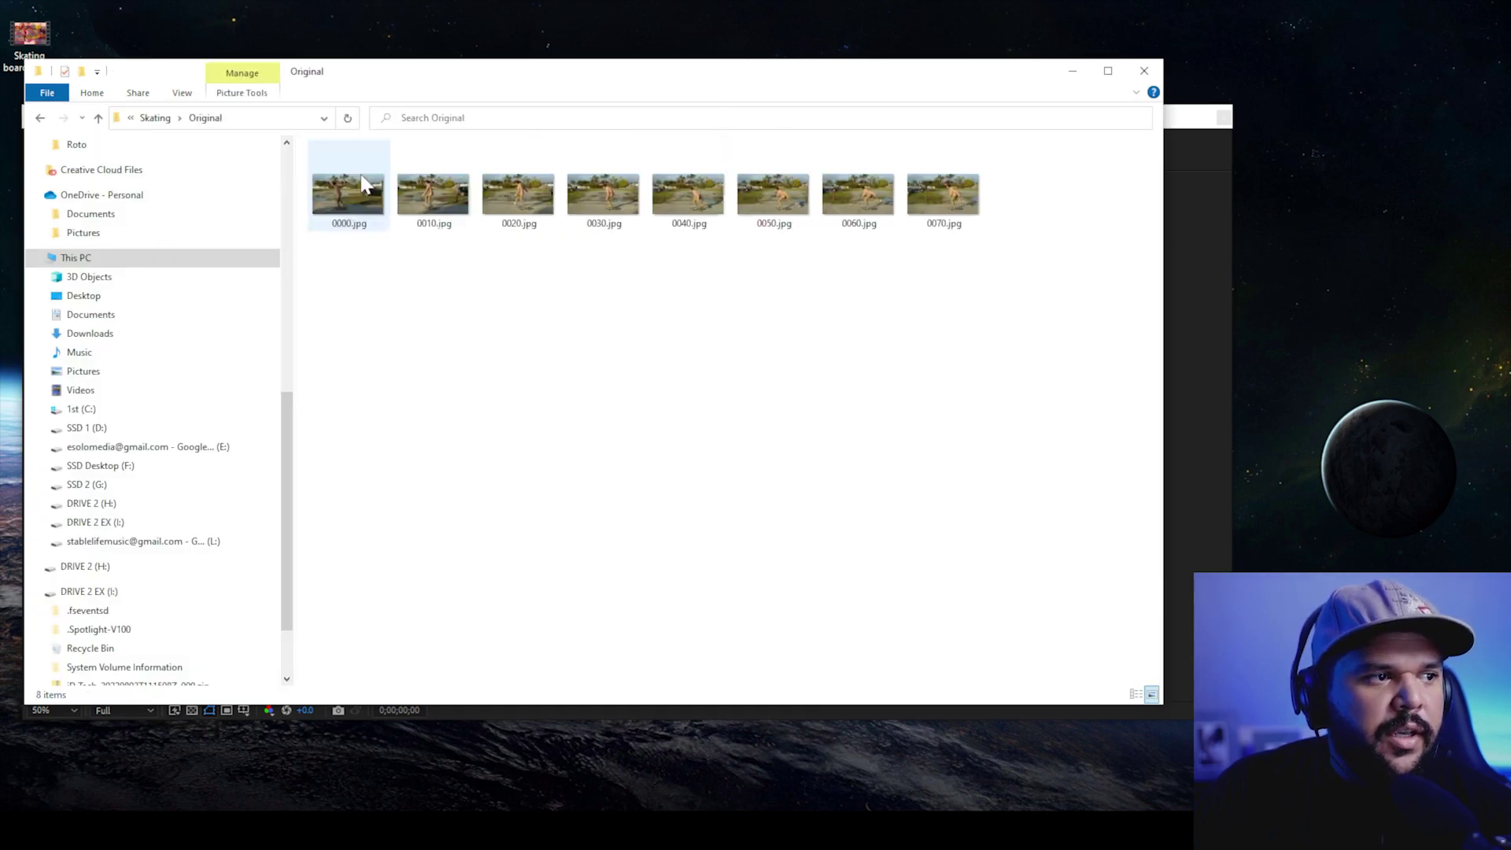
{"action": "left_click", "coordinate": [40, 118]}
{"action": "double_click", "coordinate": [482, 184]}
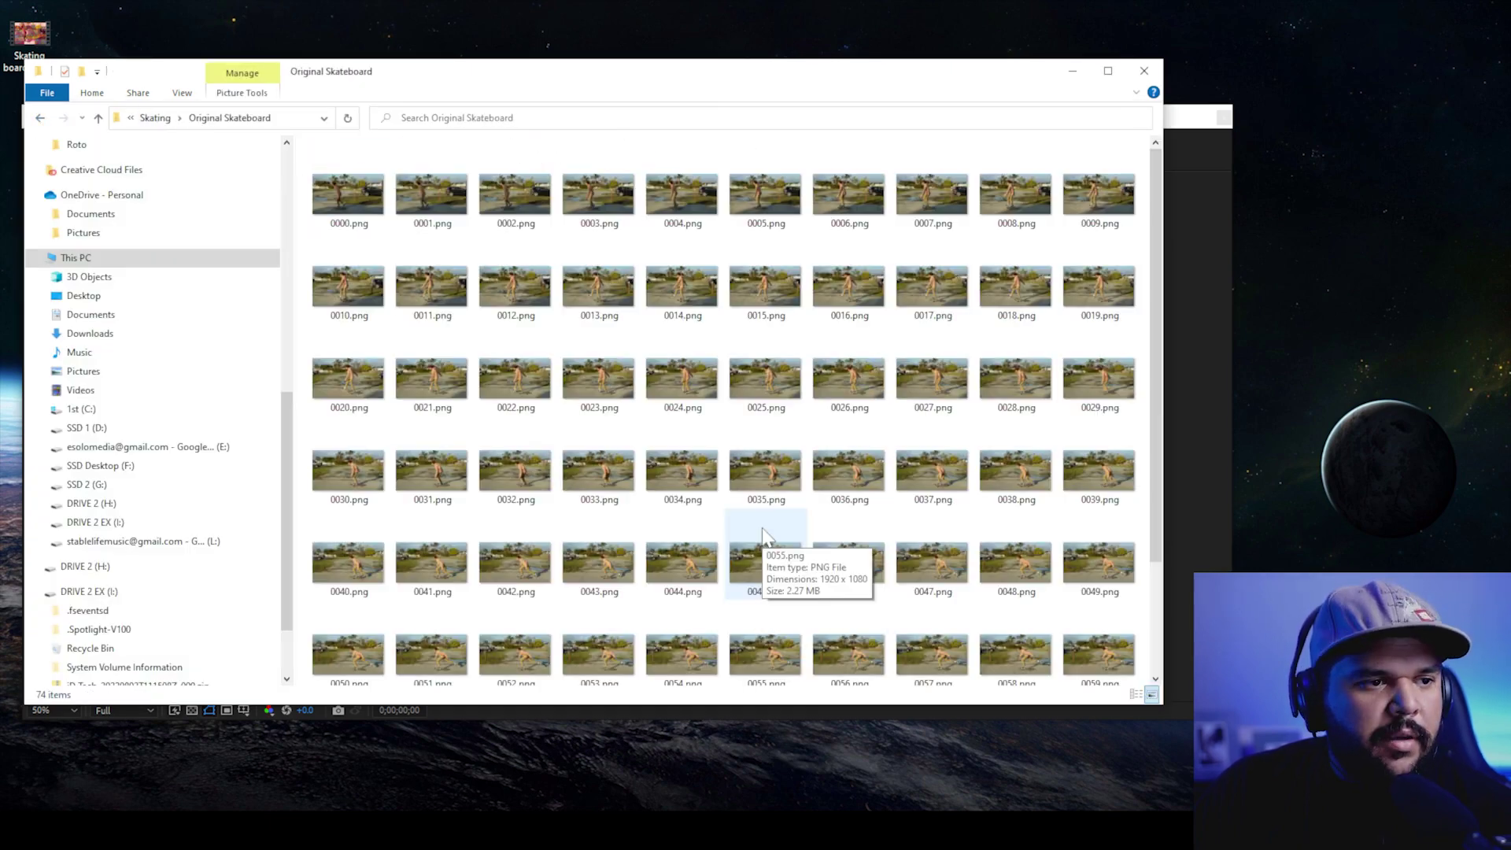
{"action": "double_click", "coordinate": [447, 227]}
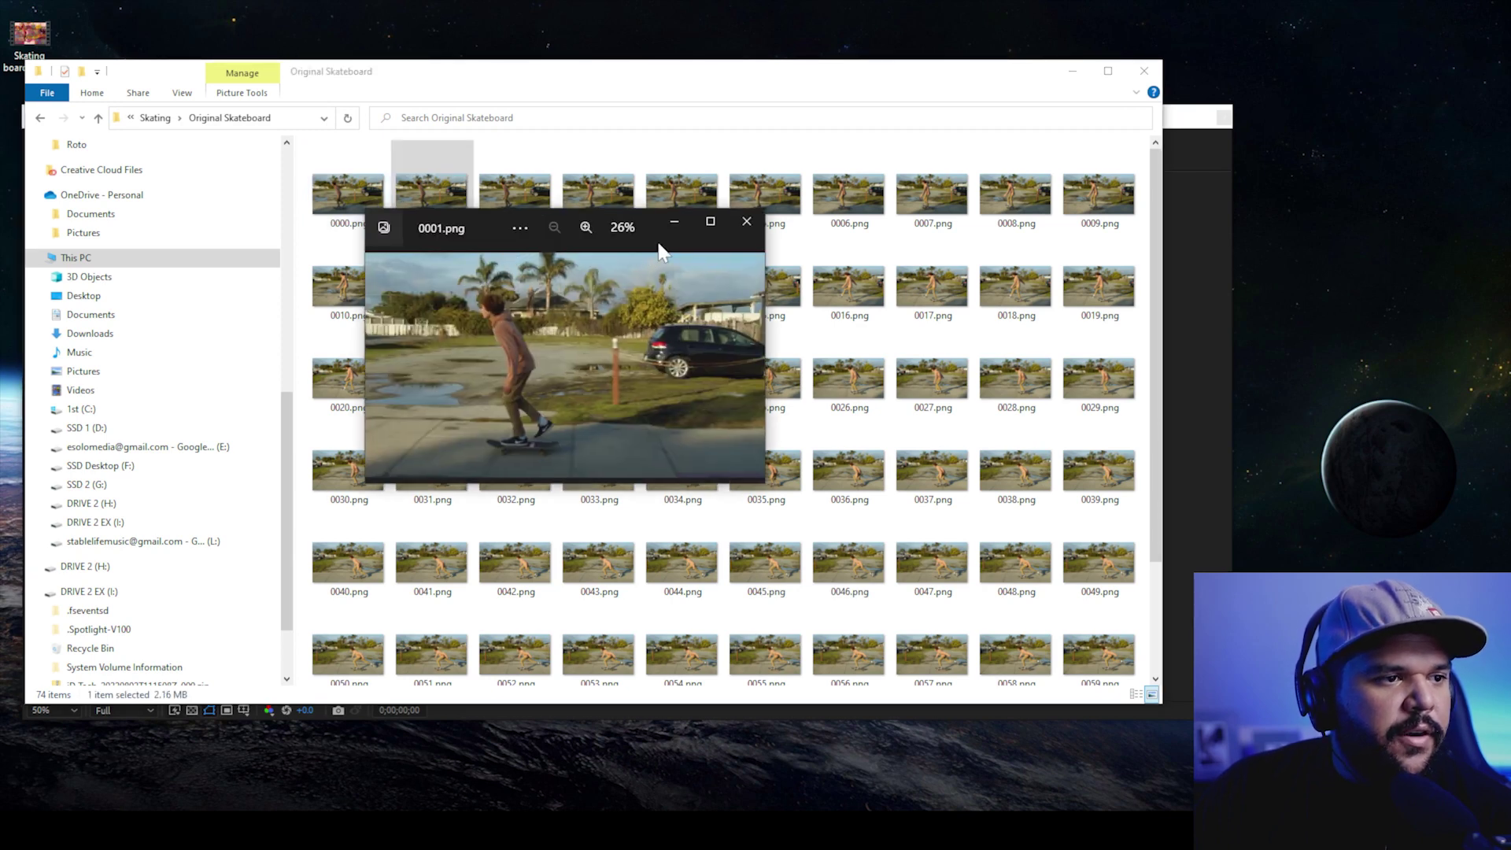
{"action": "left_click_drag", "start_coordinate": [487, 236], "coordinate": [539, 139]}
{"action": "left_click", "coordinate": [797, 124]}
{"action": "scroll", "coordinate": [641, 665], "scroll_direction": "down", "scroll_amount": 3}
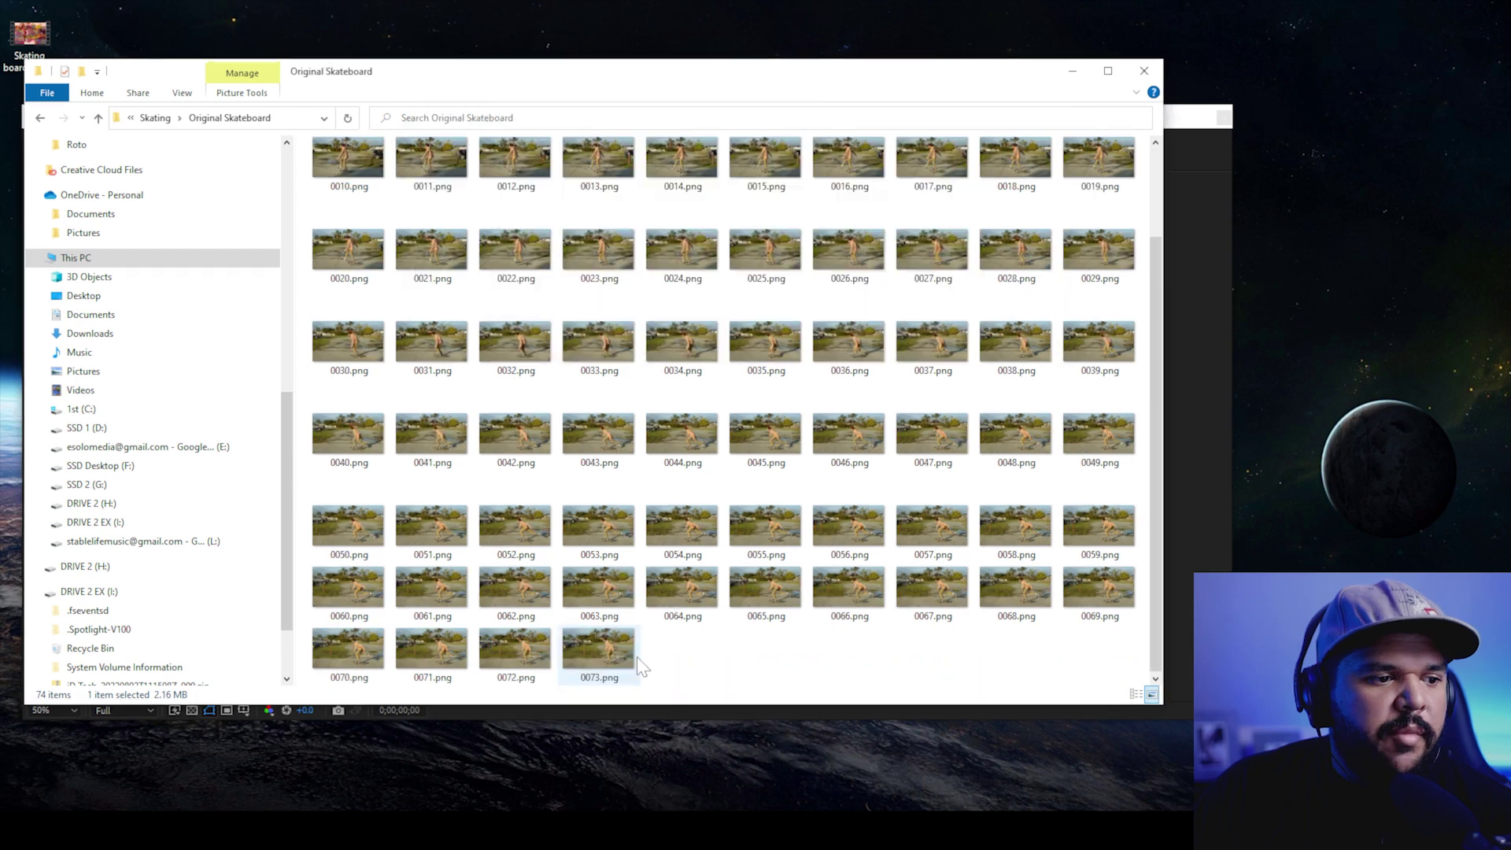
{"action": "type", "text": "0001"}
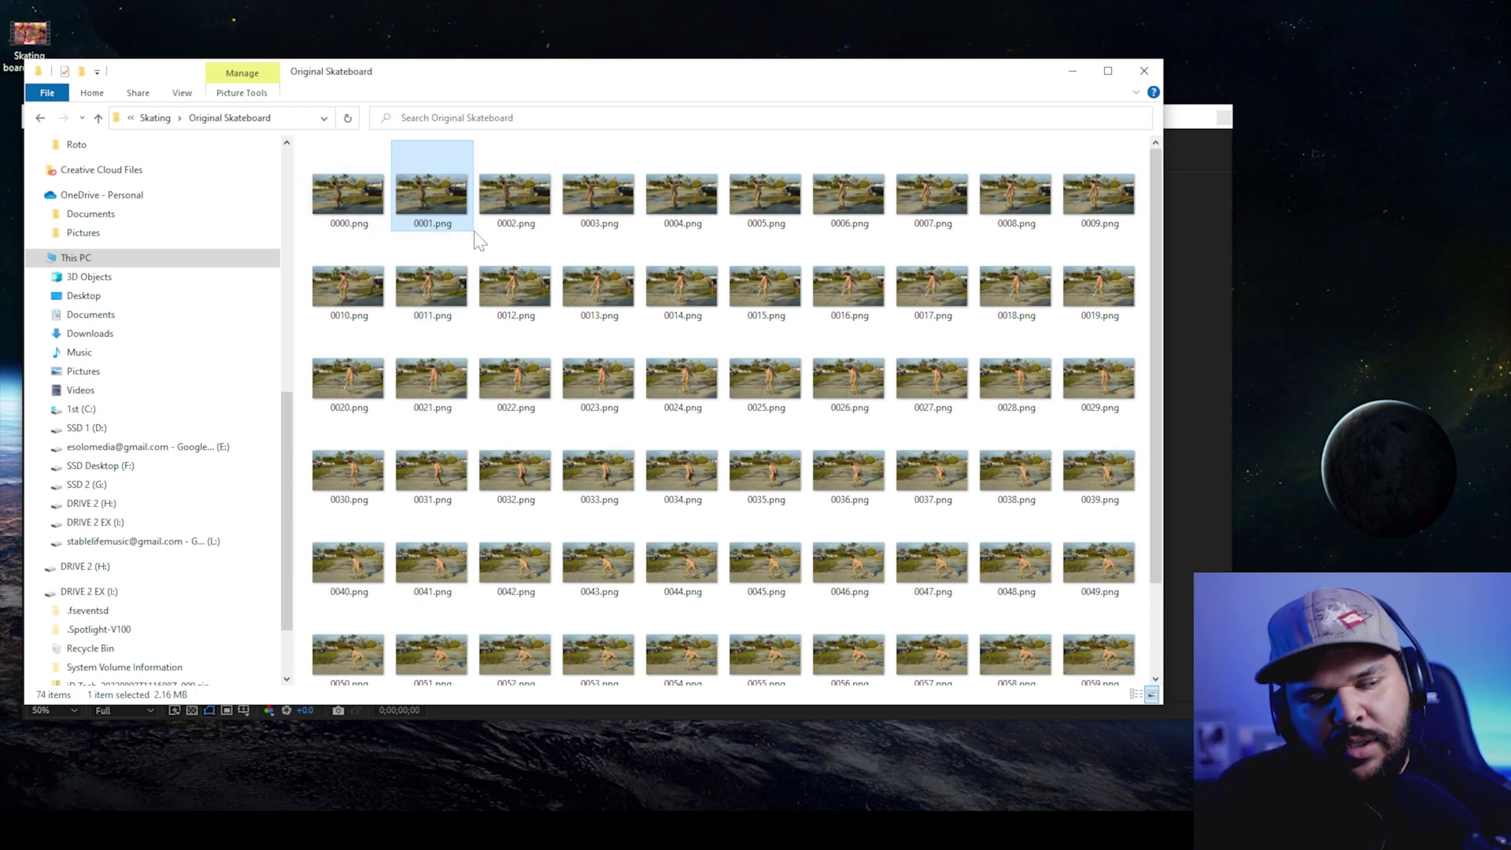
Preview first frame 0000.png, zooming in on the skater, then open the Style folder
{"action": "left_click_drag", "start_coordinate": [1027, 85], "coordinate": [1082, 60]}
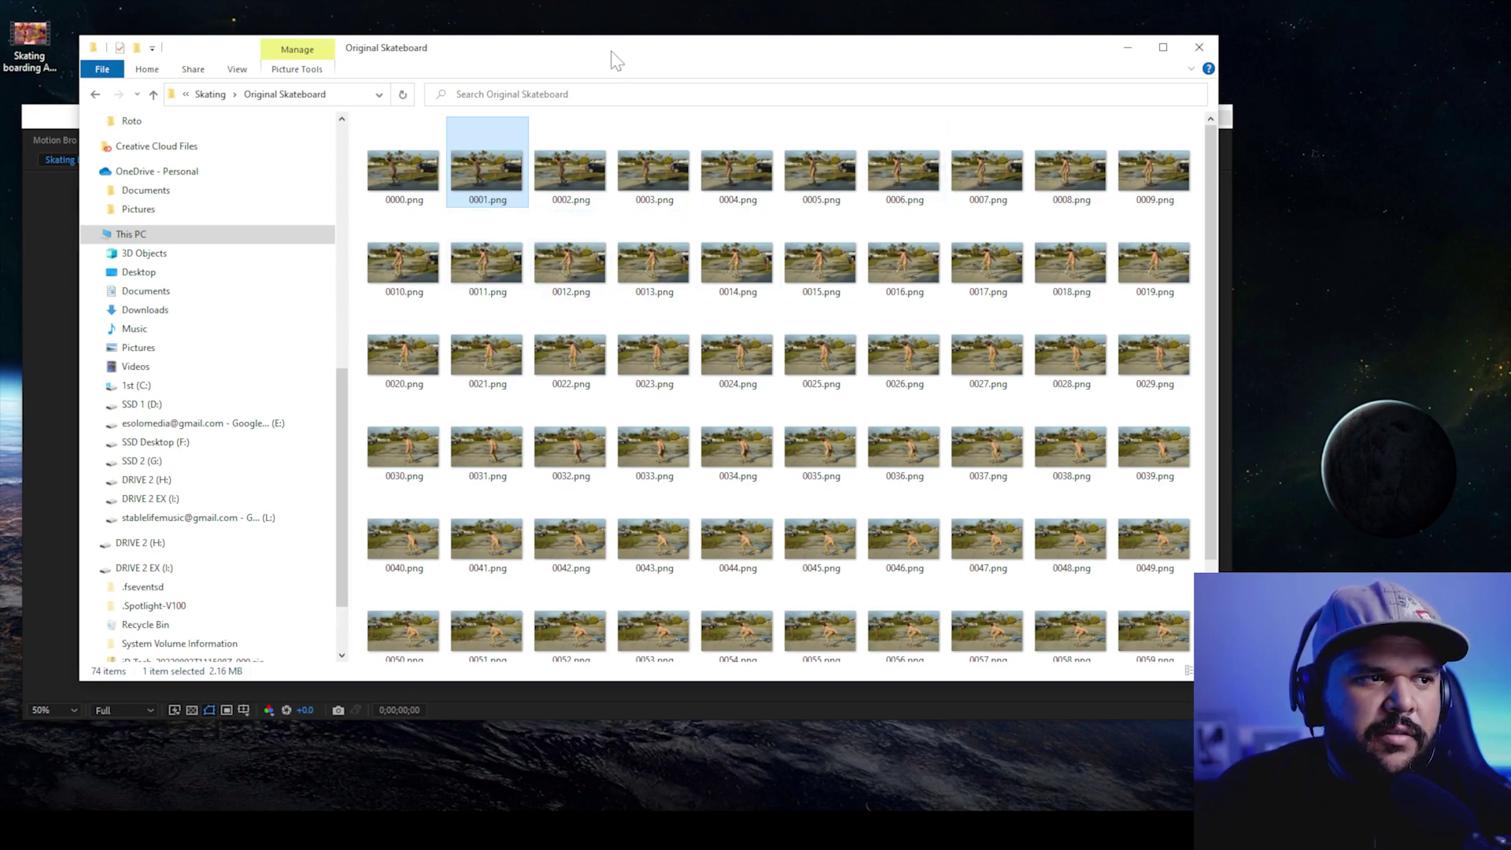
{"action": "left_click_drag", "start_coordinate": [617, 61], "coordinate": [579, 59]}
{"action": "left_click", "coordinate": [533, 808]}
{"action": "left_click", "coordinate": [318, 157]}
{"action": "left_click", "coordinate": [315, 181]}
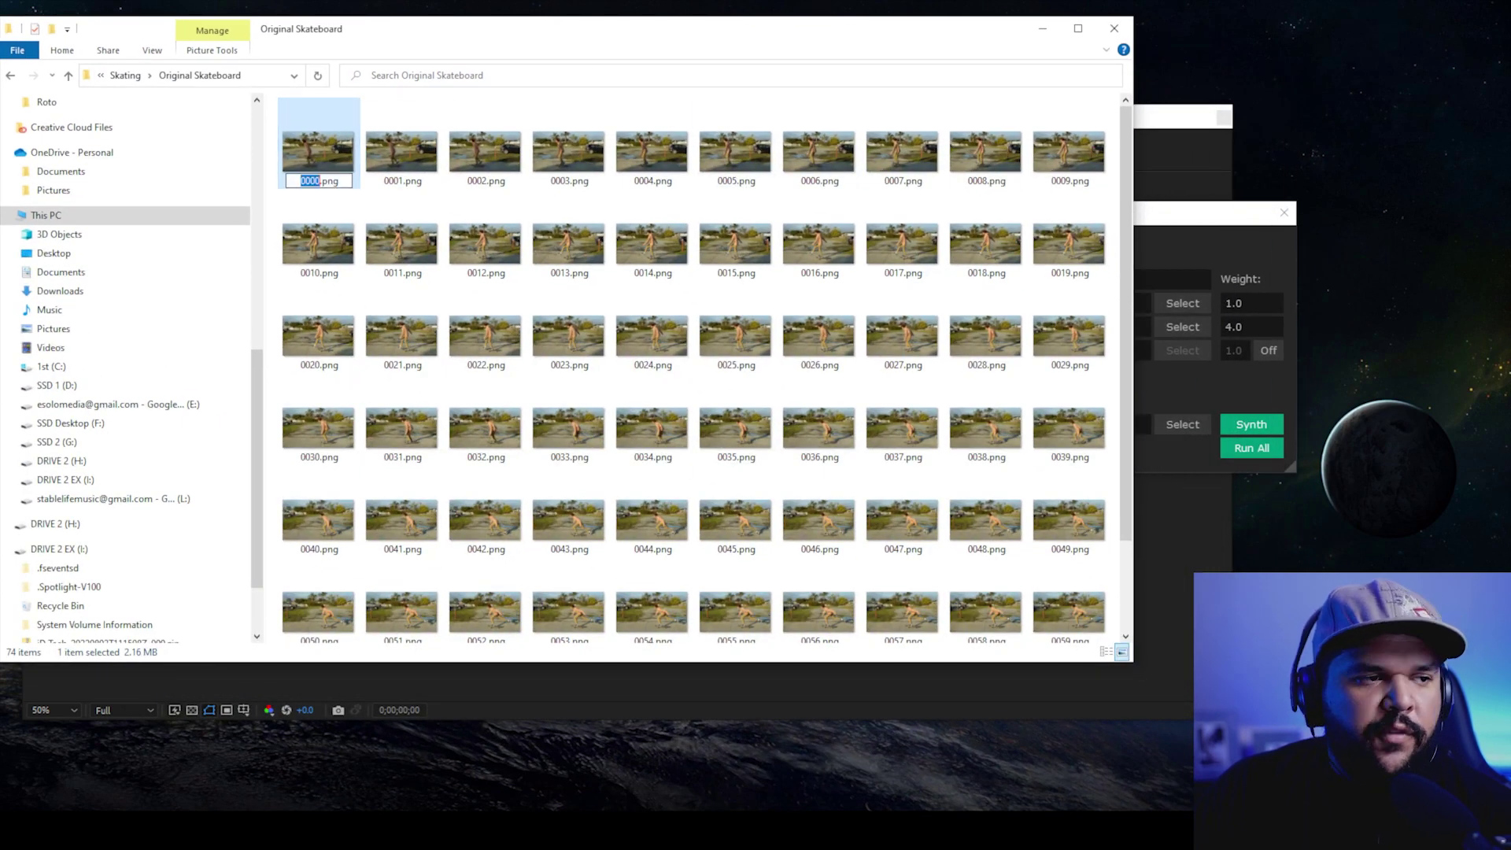
{"action": "double_click", "coordinate": [328, 141]}
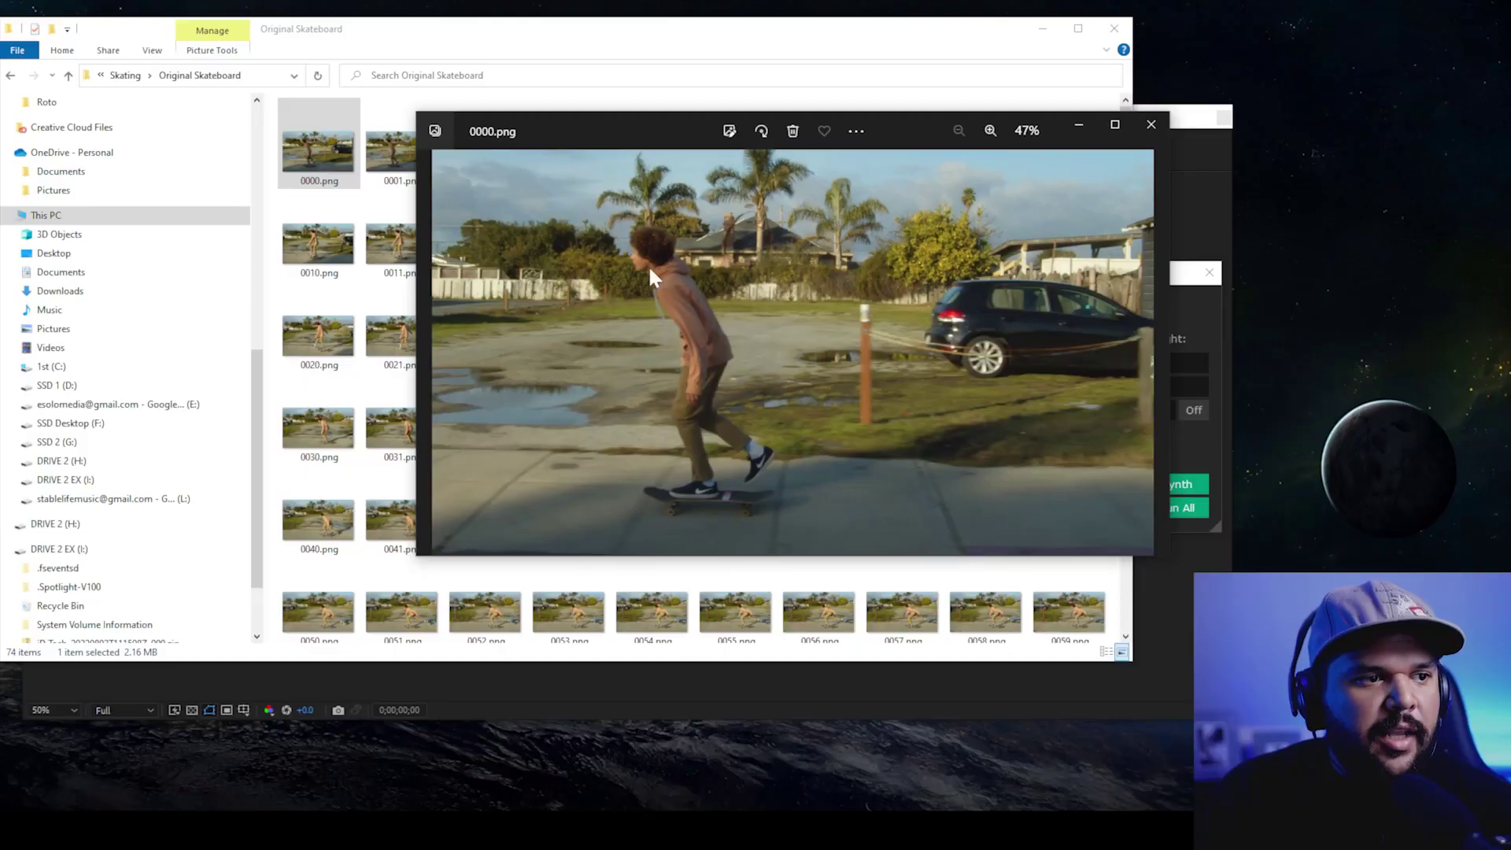
{"action": "double_click", "coordinate": [672, 369]}
{"action": "double_click", "coordinate": [957, 214]}
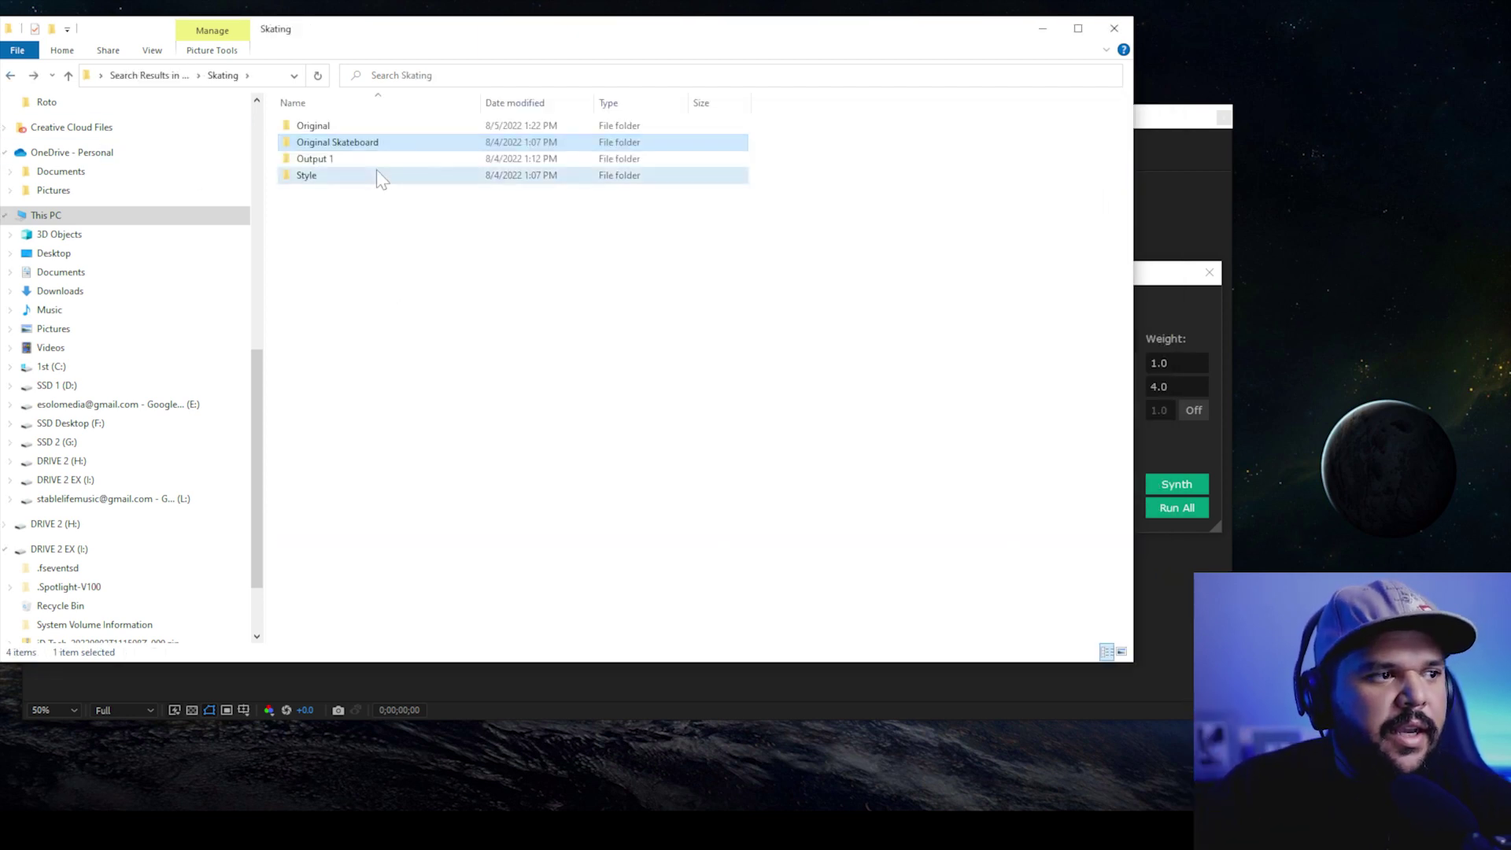
{"action": "double_click", "coordinate": [376, 170]}
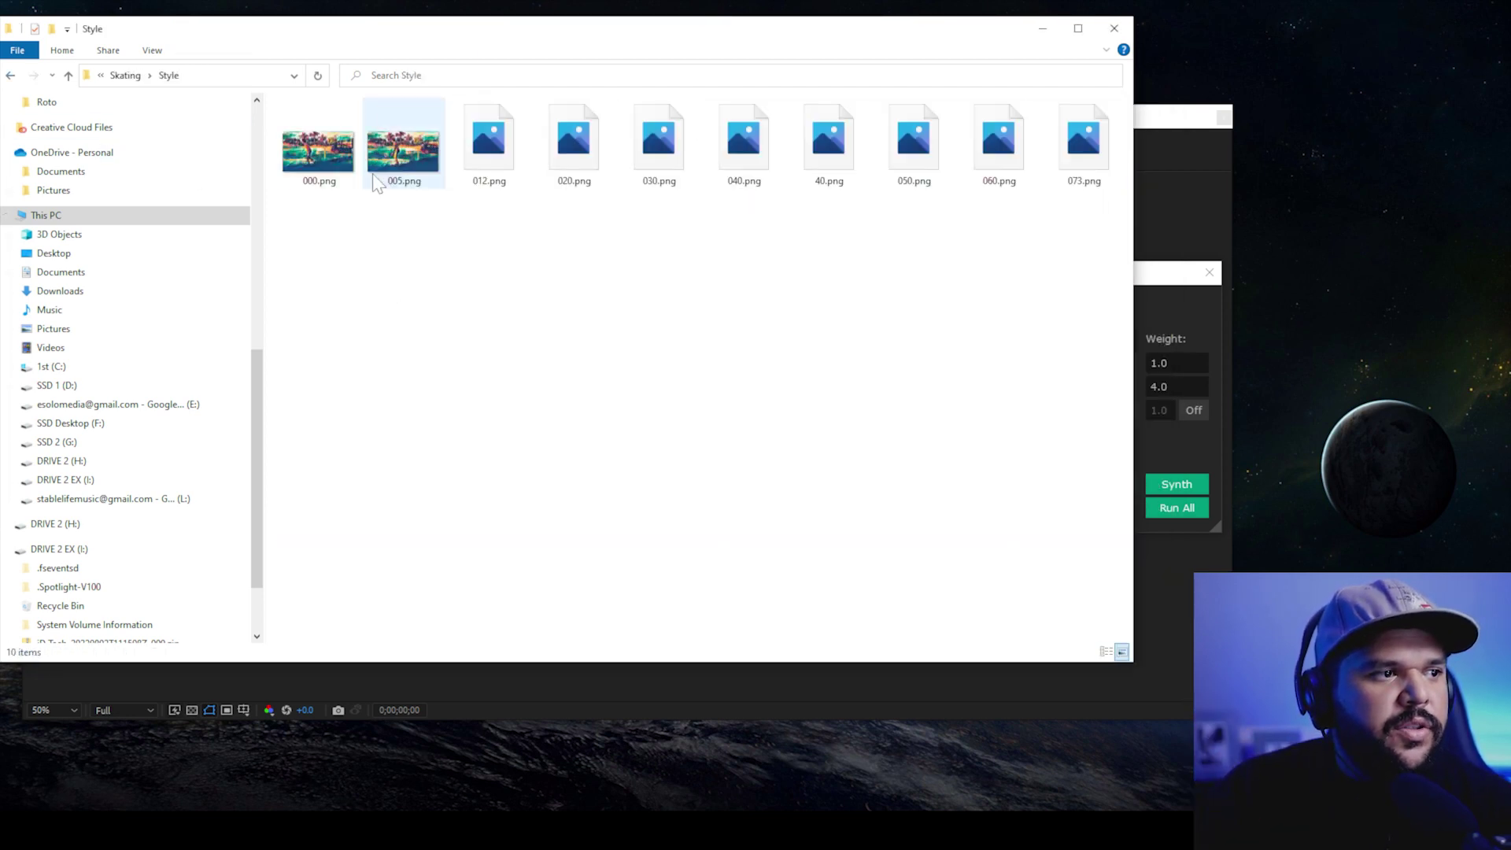
Preview the painted keyframe 000.png and compare its stylised variants
{"action": "double_click", "coordinate": [319, 150]}
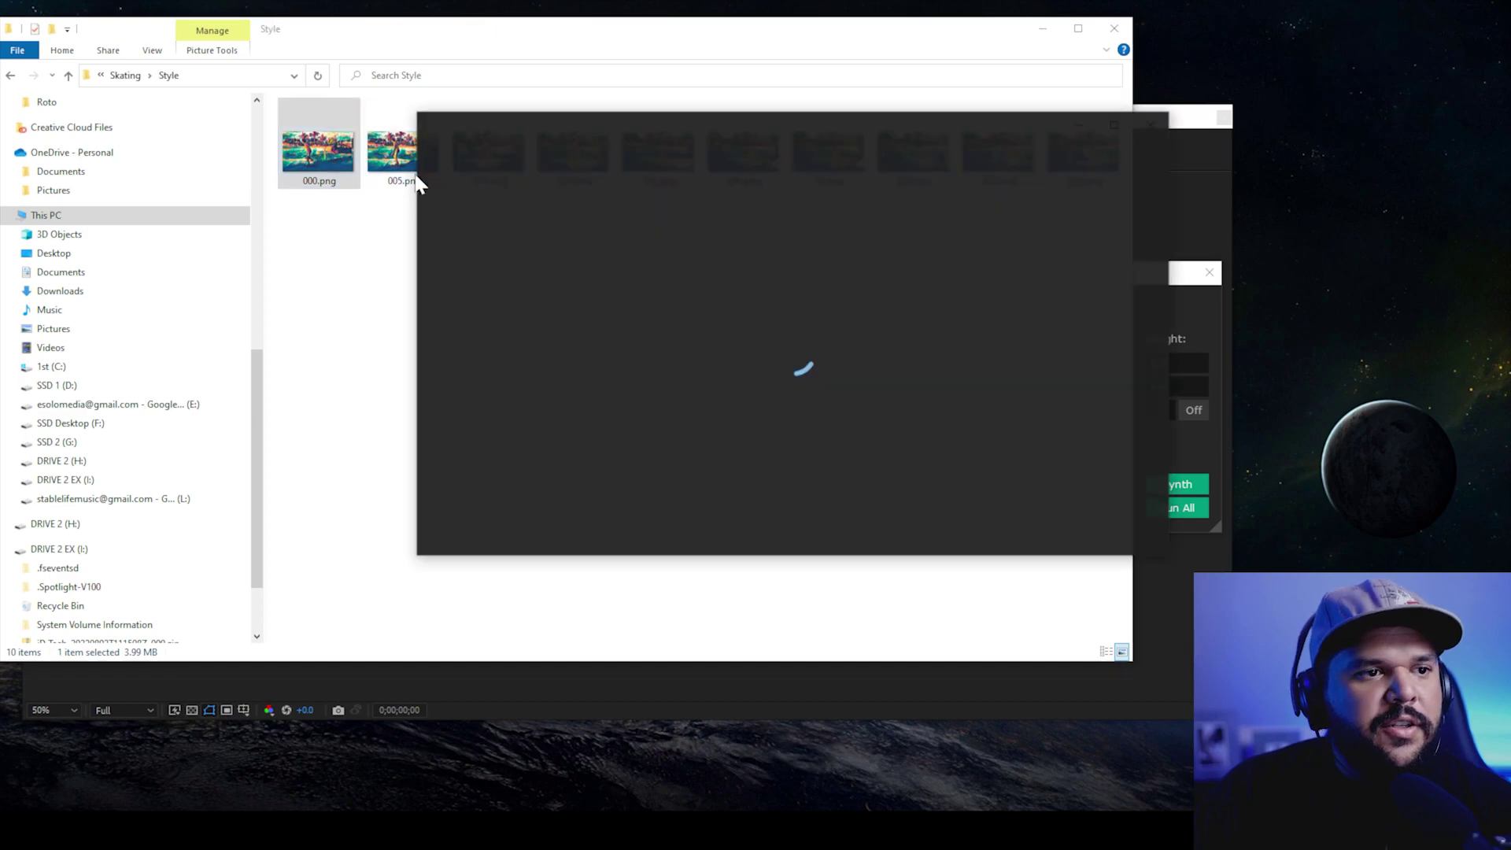
{"action": "scroll", "coordinate": [705, 310], "scroll_direction": "up", "scroll_amount": 3}
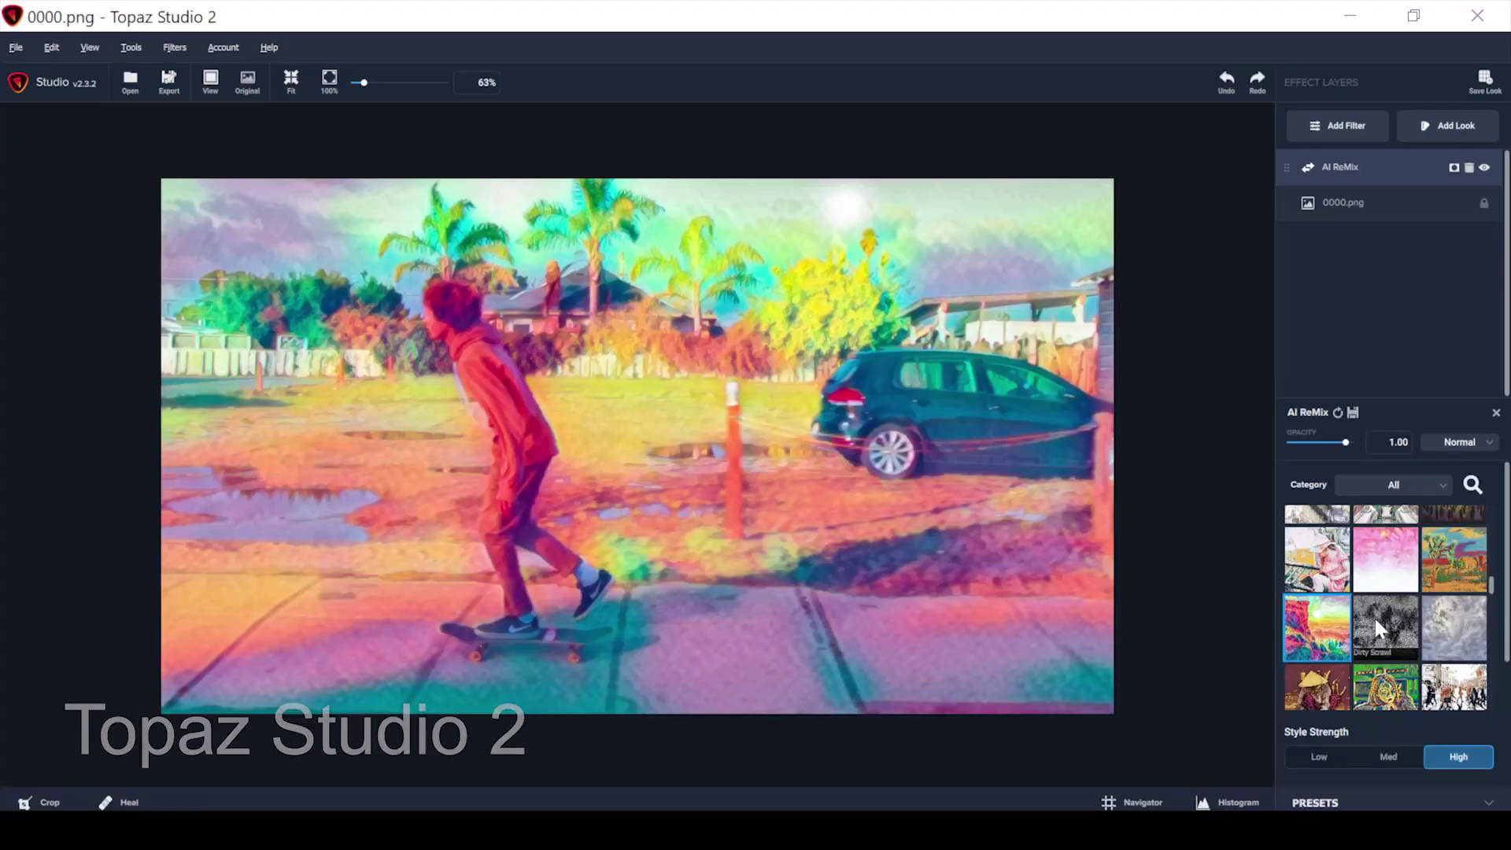
{"action": "left_click", "coordinate": [1384, 617]}
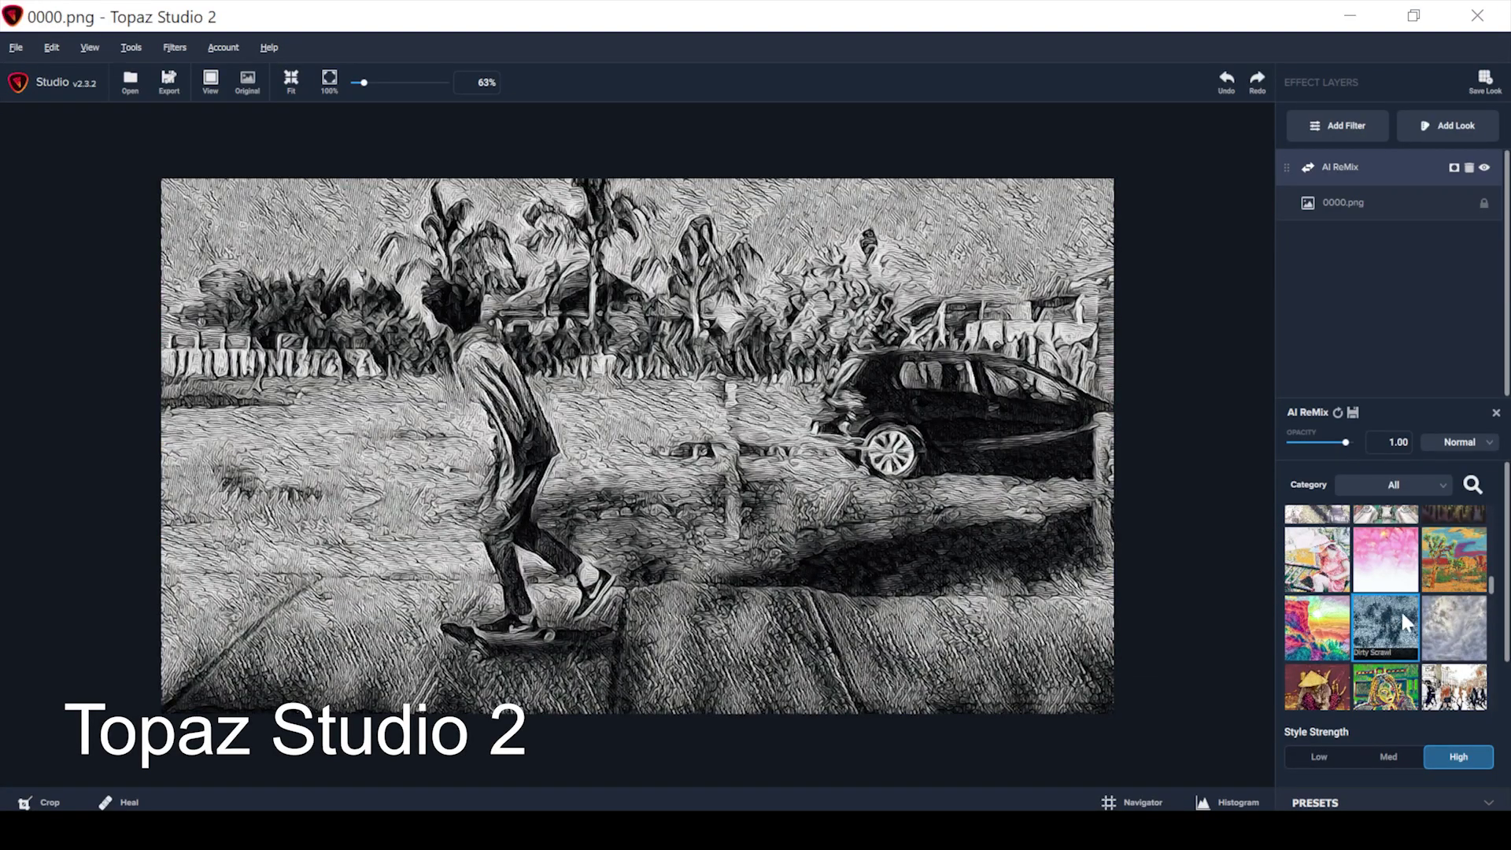
{"action": "left_click", "coordinate": [1397, 610]}
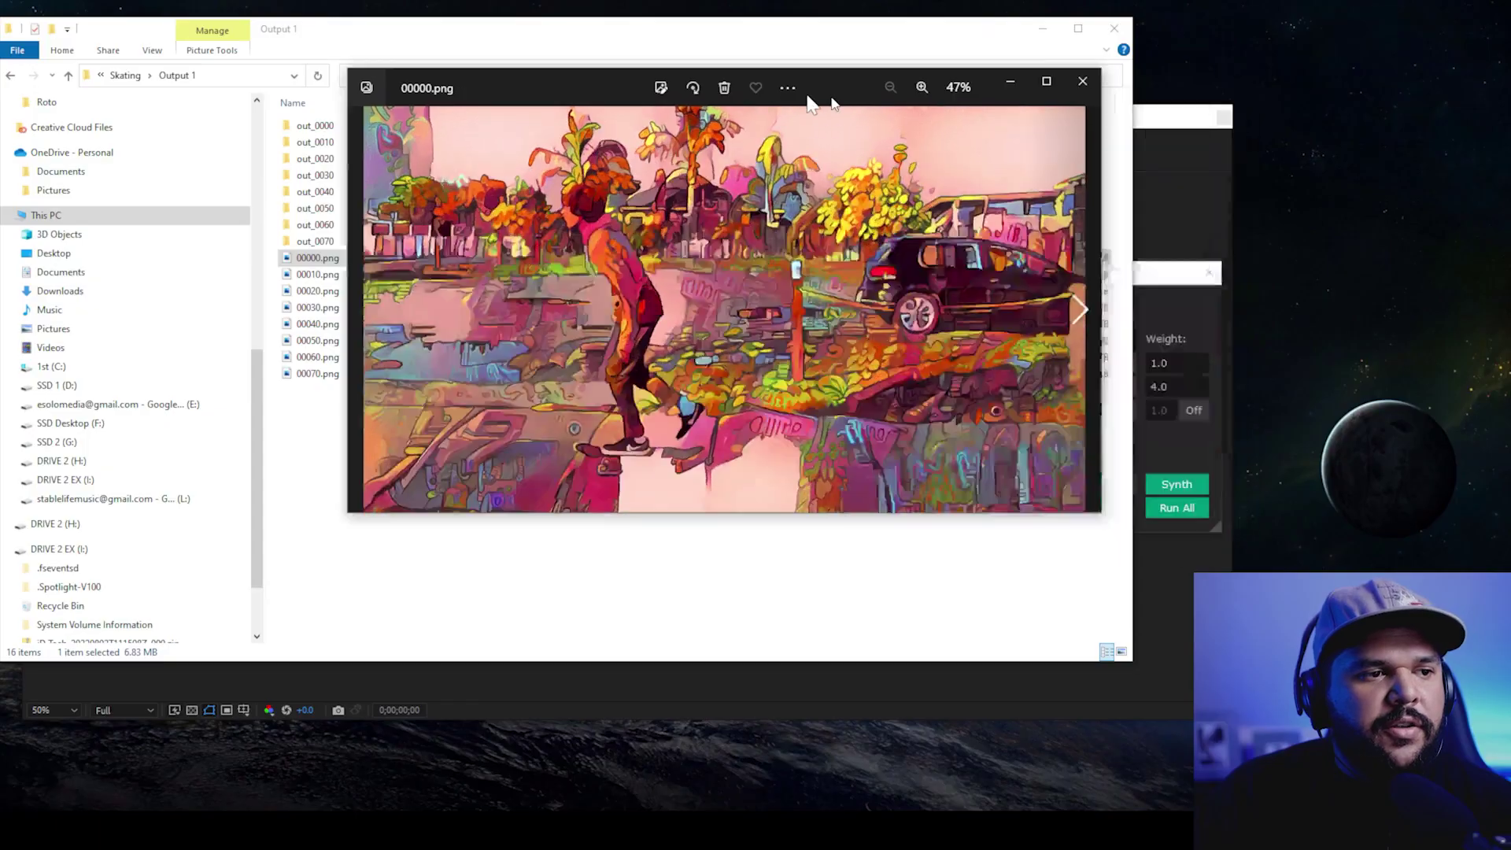
{"action": "left_click_drag", "start_coordinate": [810, 101], "coordinate": [870, 124]}
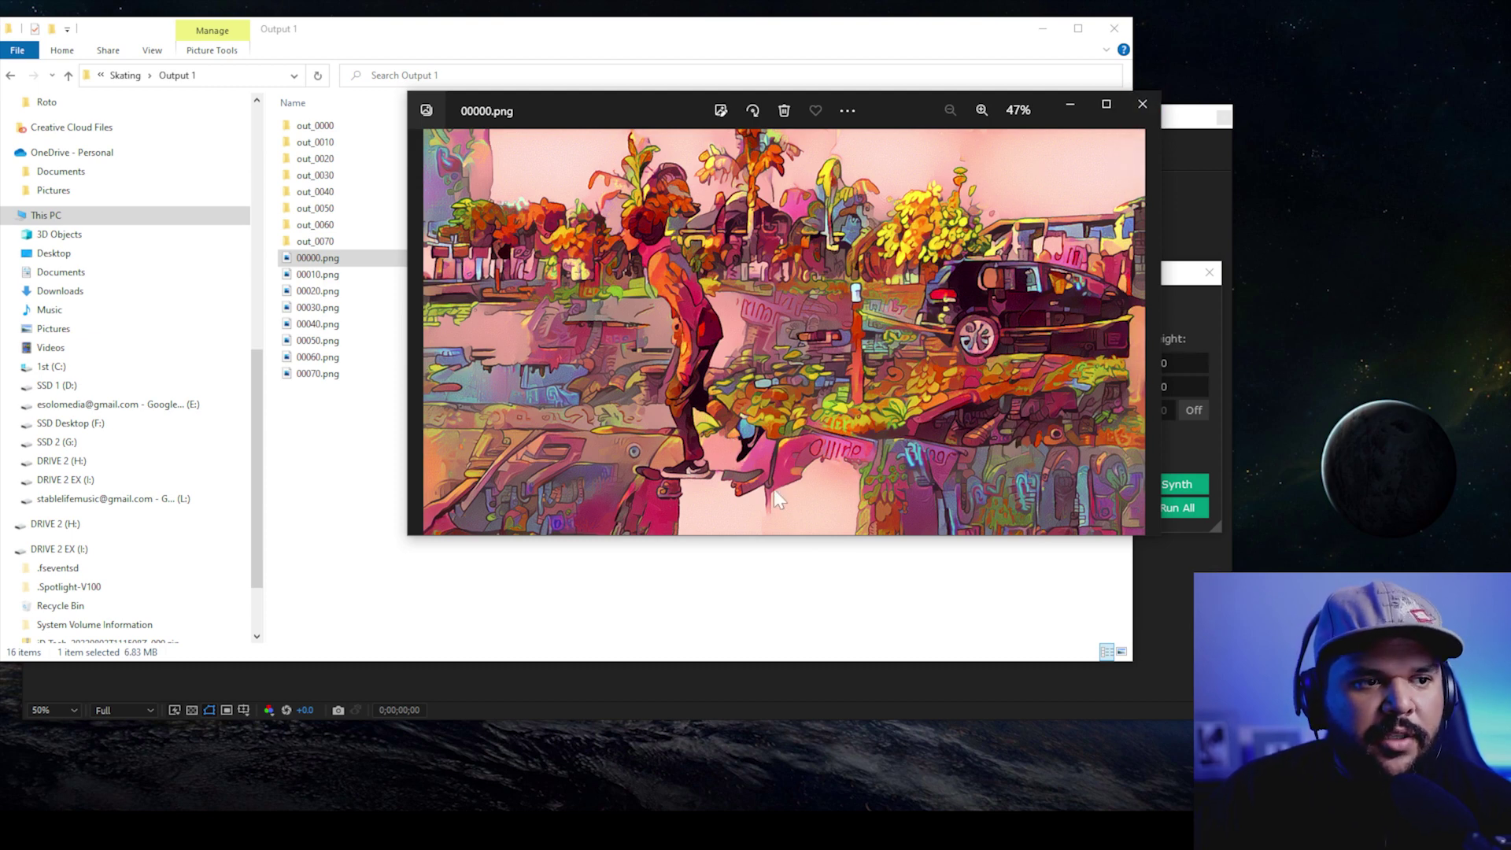
Close the previews, view output frame 00000.png, then return to the composition with EbSynth
{"action": "left_click", "coordinate": [1143, 105]}
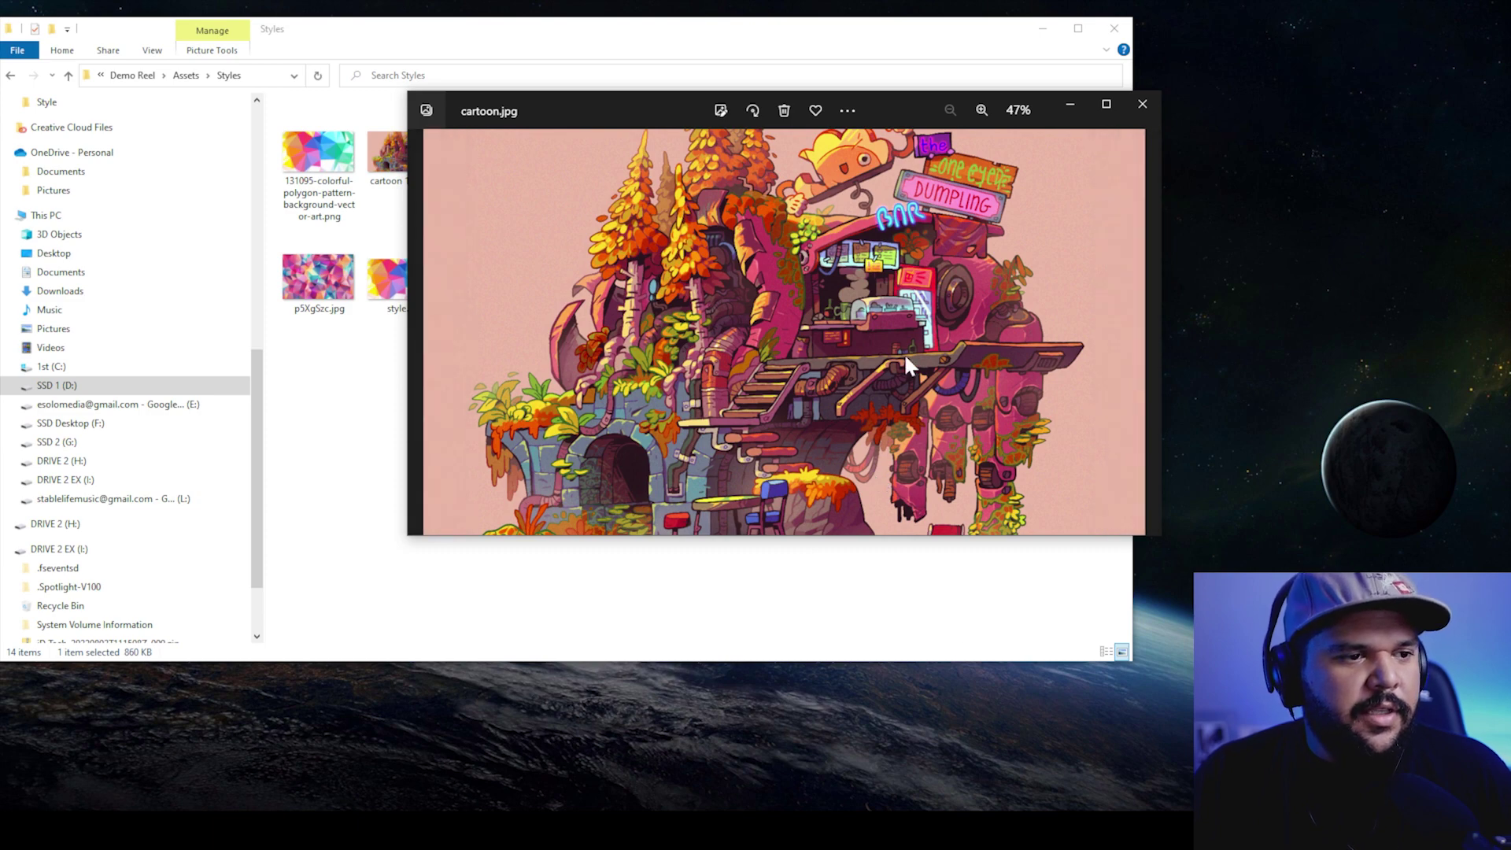
{"action": "left_click", "coordinate": [1142, 104]}
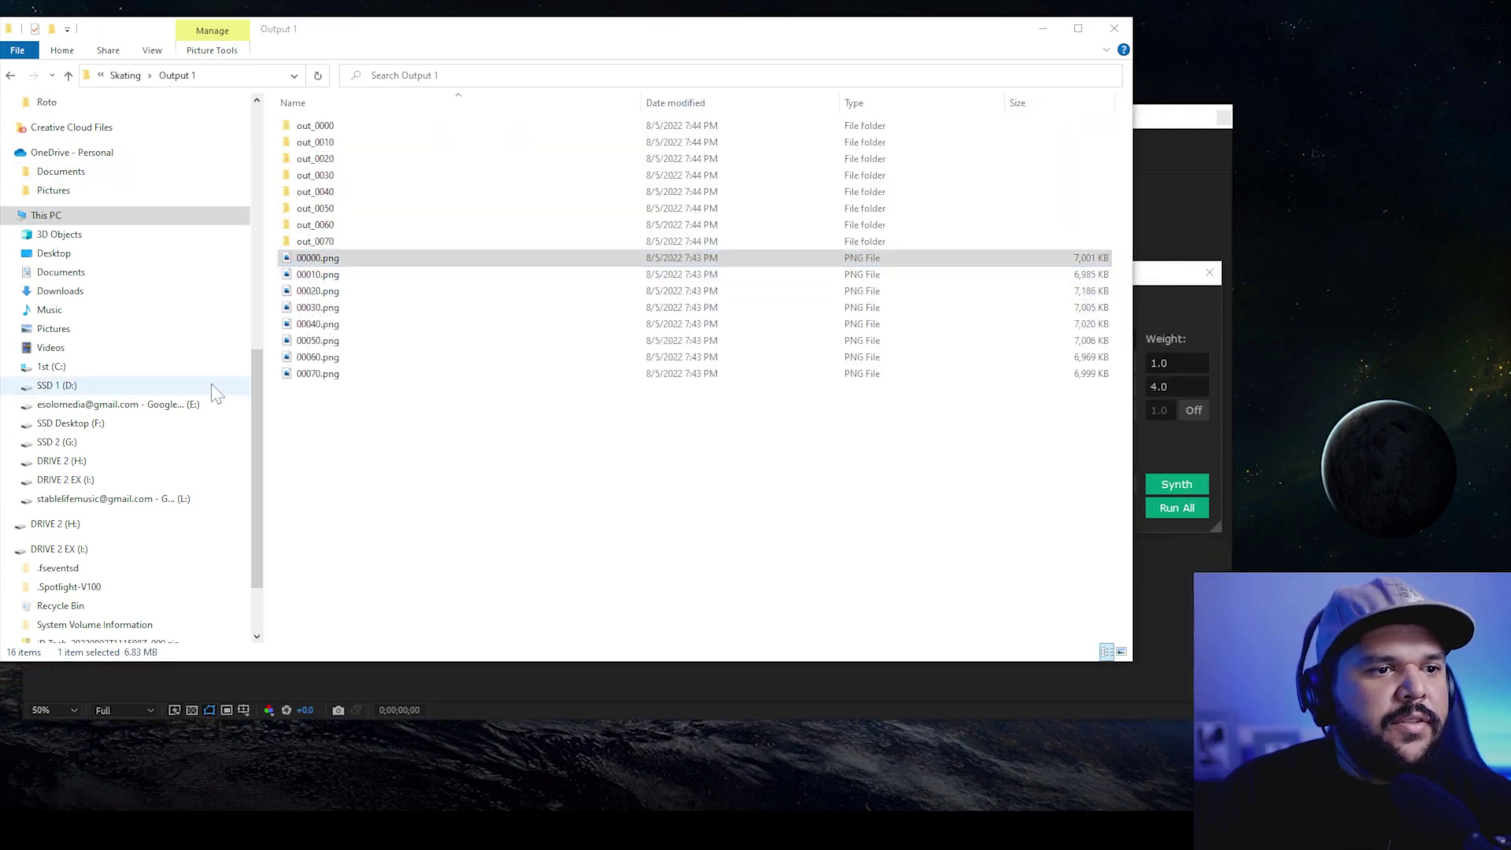
{"action": "key", "text": "Return"}
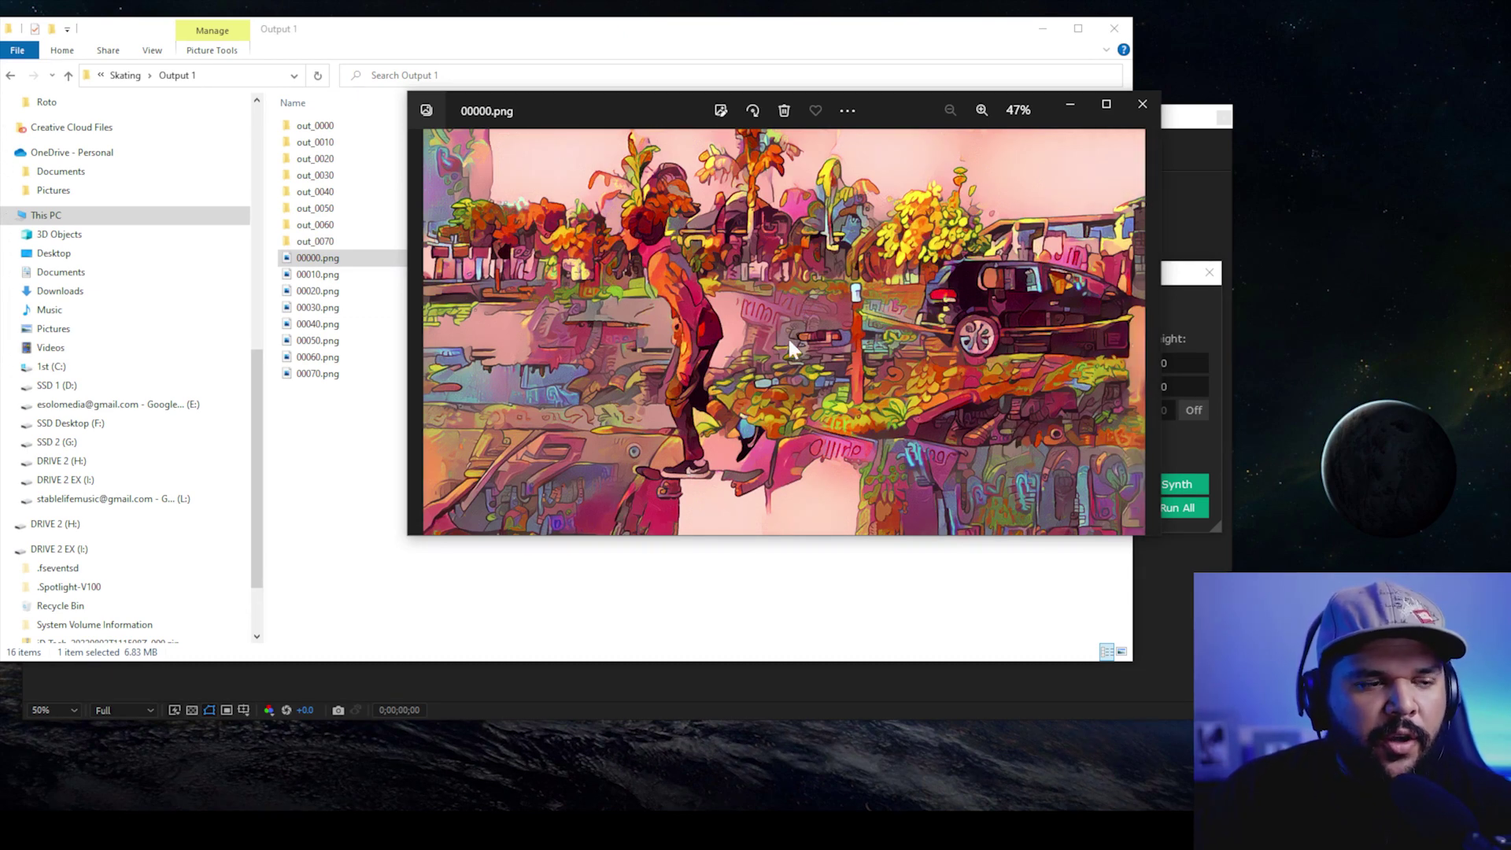
{"action": "left_click", "coordinate": [1142, 105]}
{"action": "left_click", "coordinate": [1180, 118]}
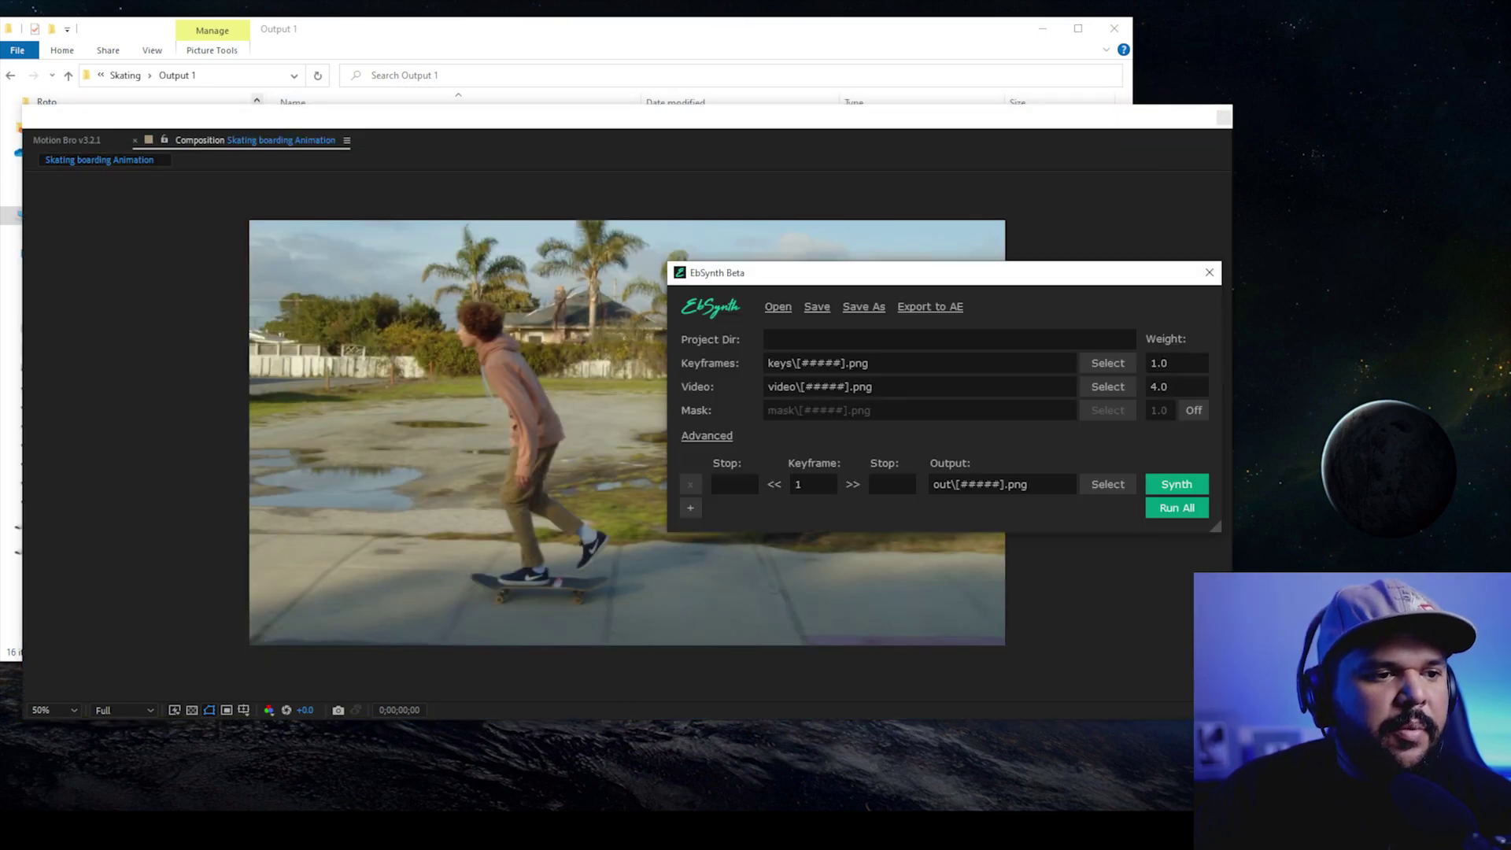
Load the Original Skateboard frames into EbSynth's Video field
{"action": "left_click", "coordinate": [10, 74]}
{"action": "left_click", "coordinate": [360, 143]}
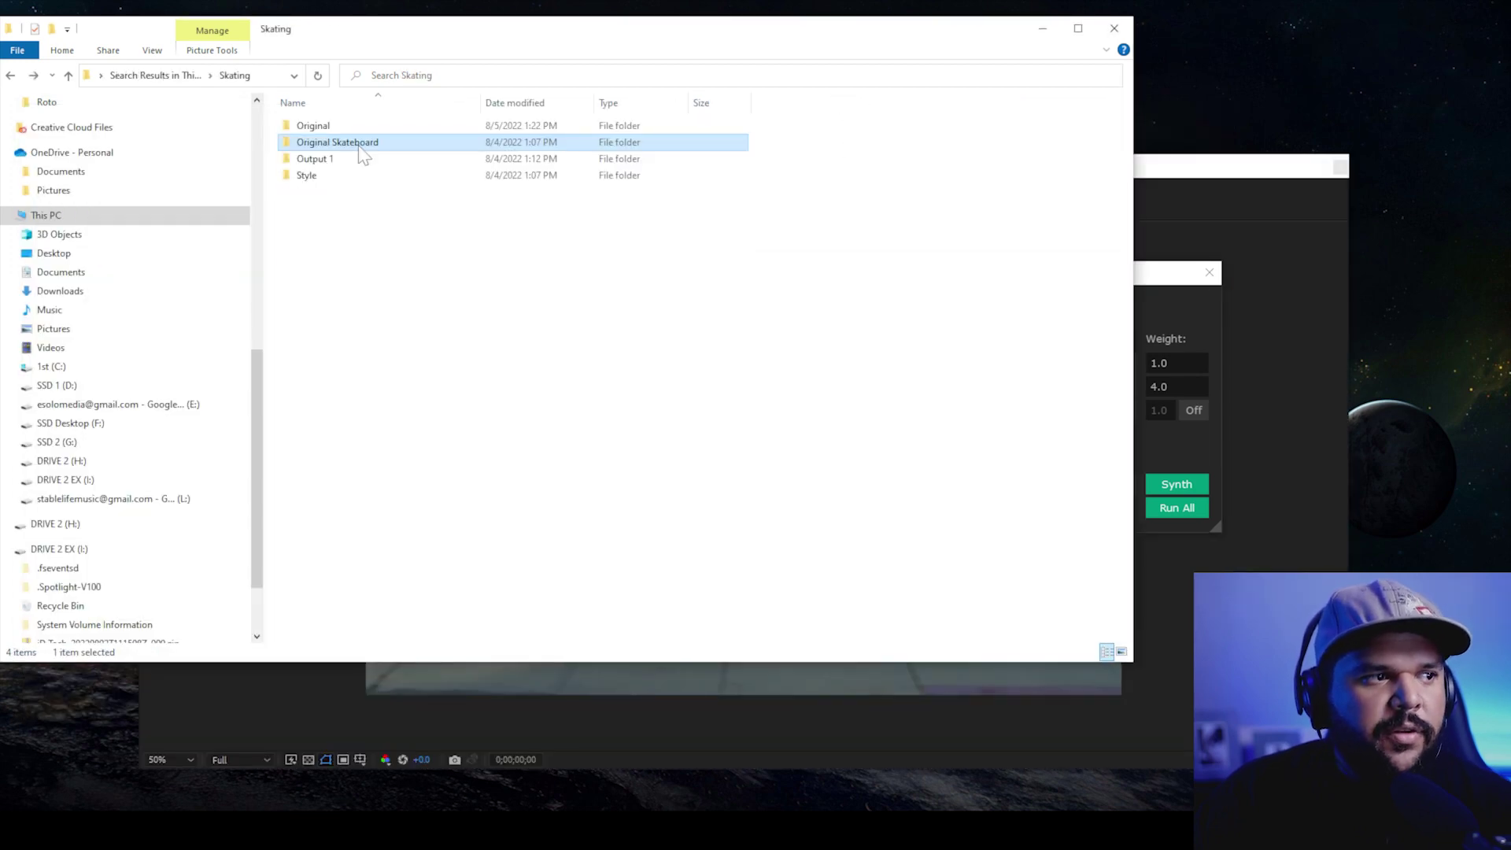
{"action": "double_click", "coordinate": [359, 146]}
{"action": "left_click", "coordinate": [11, 74]}
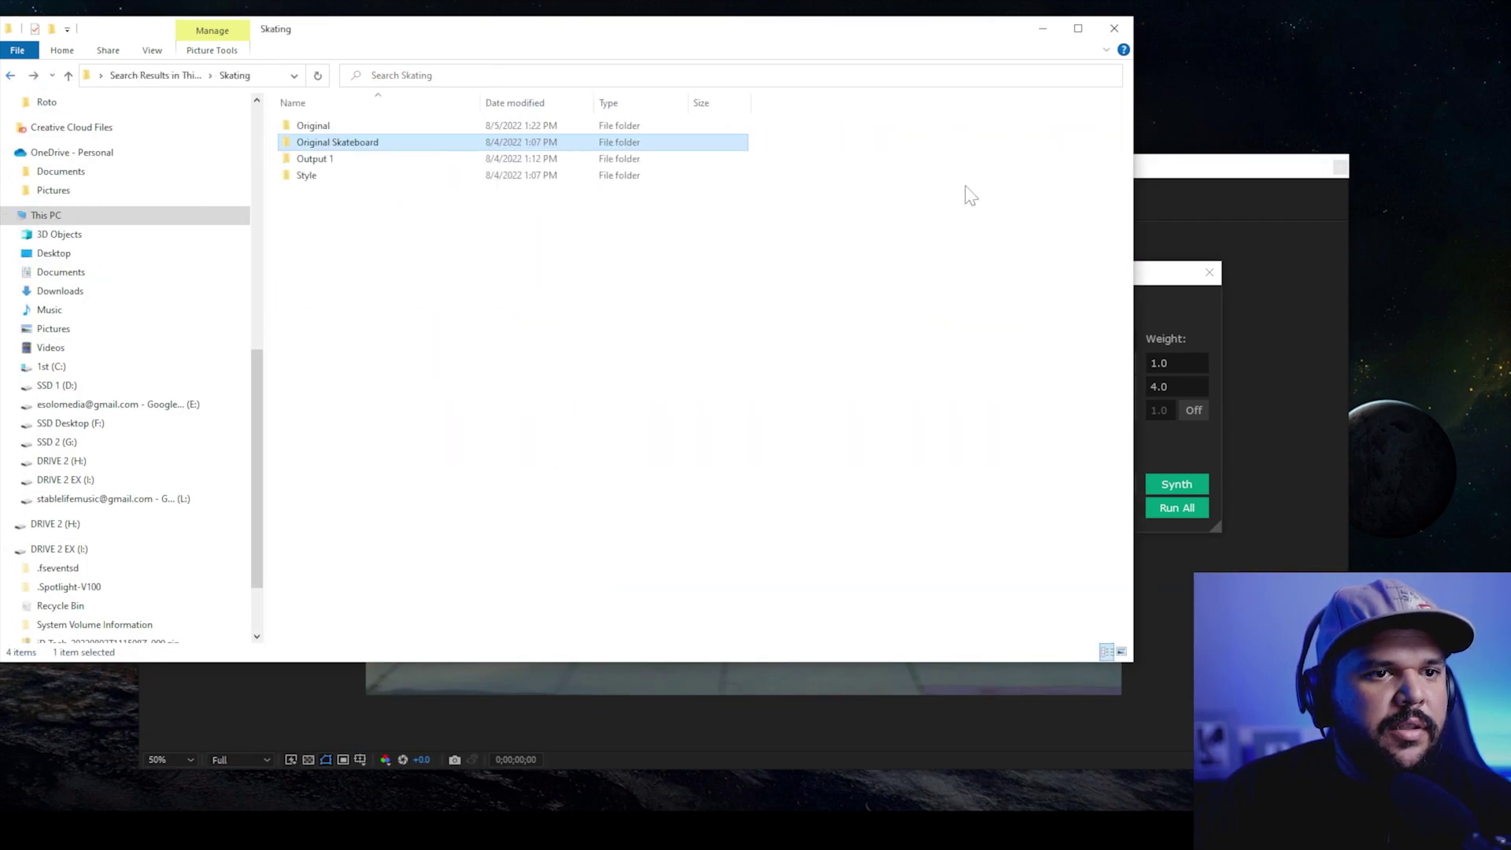
{"action": "left_click_drag", "start_coordinate": [1167, 280], "coordinate": [1246, 261]}
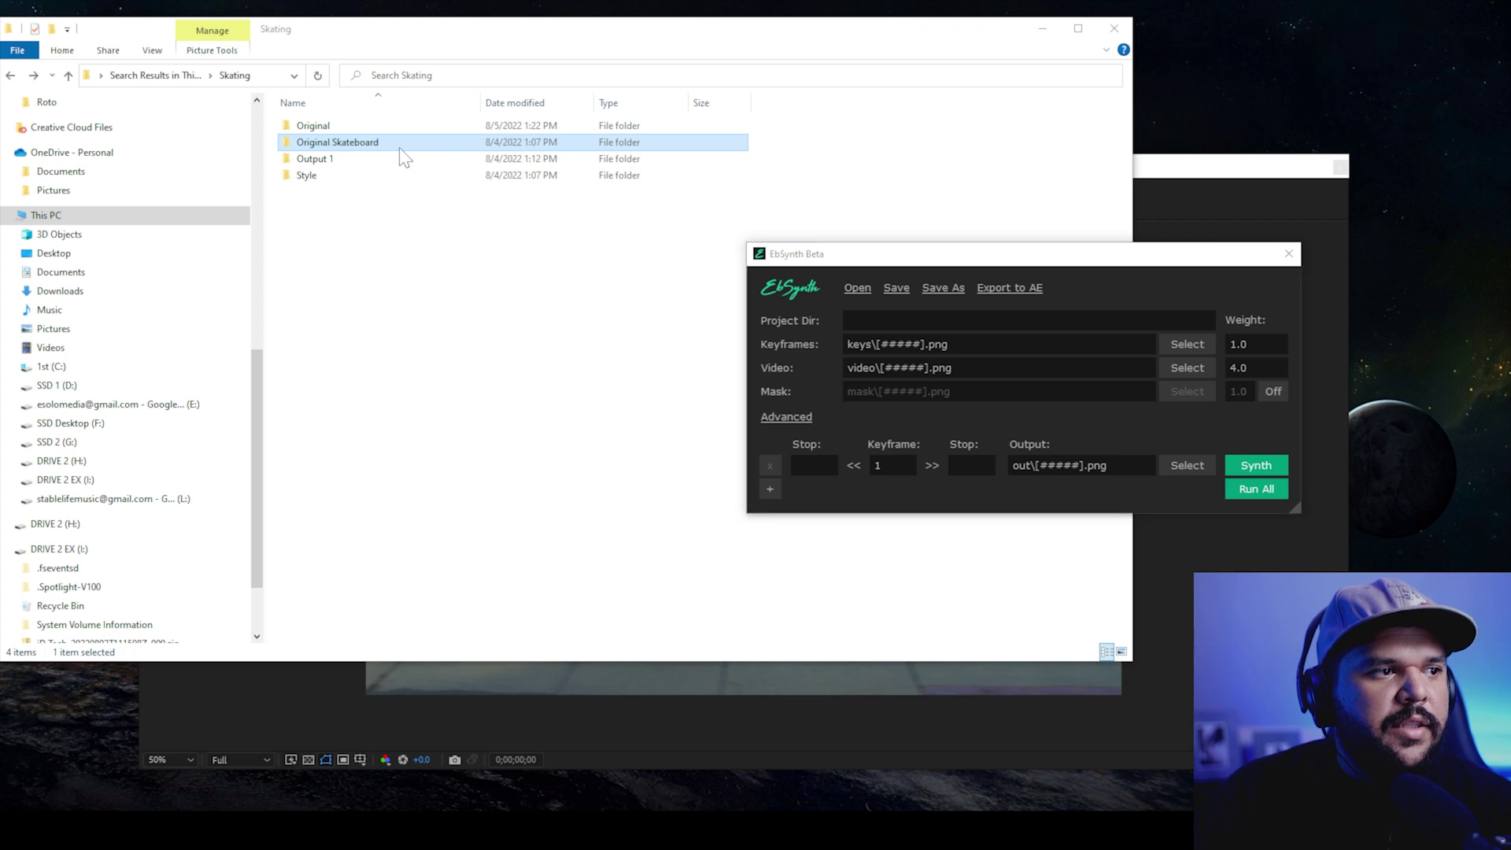
{"action": "left_click_drag", "start_coordinate": [403, 150], "coordinate": [892, 364]}
{"action": "left_click_drag", "start_coordinate": [633, 397], "coordinate": [640, 402]}
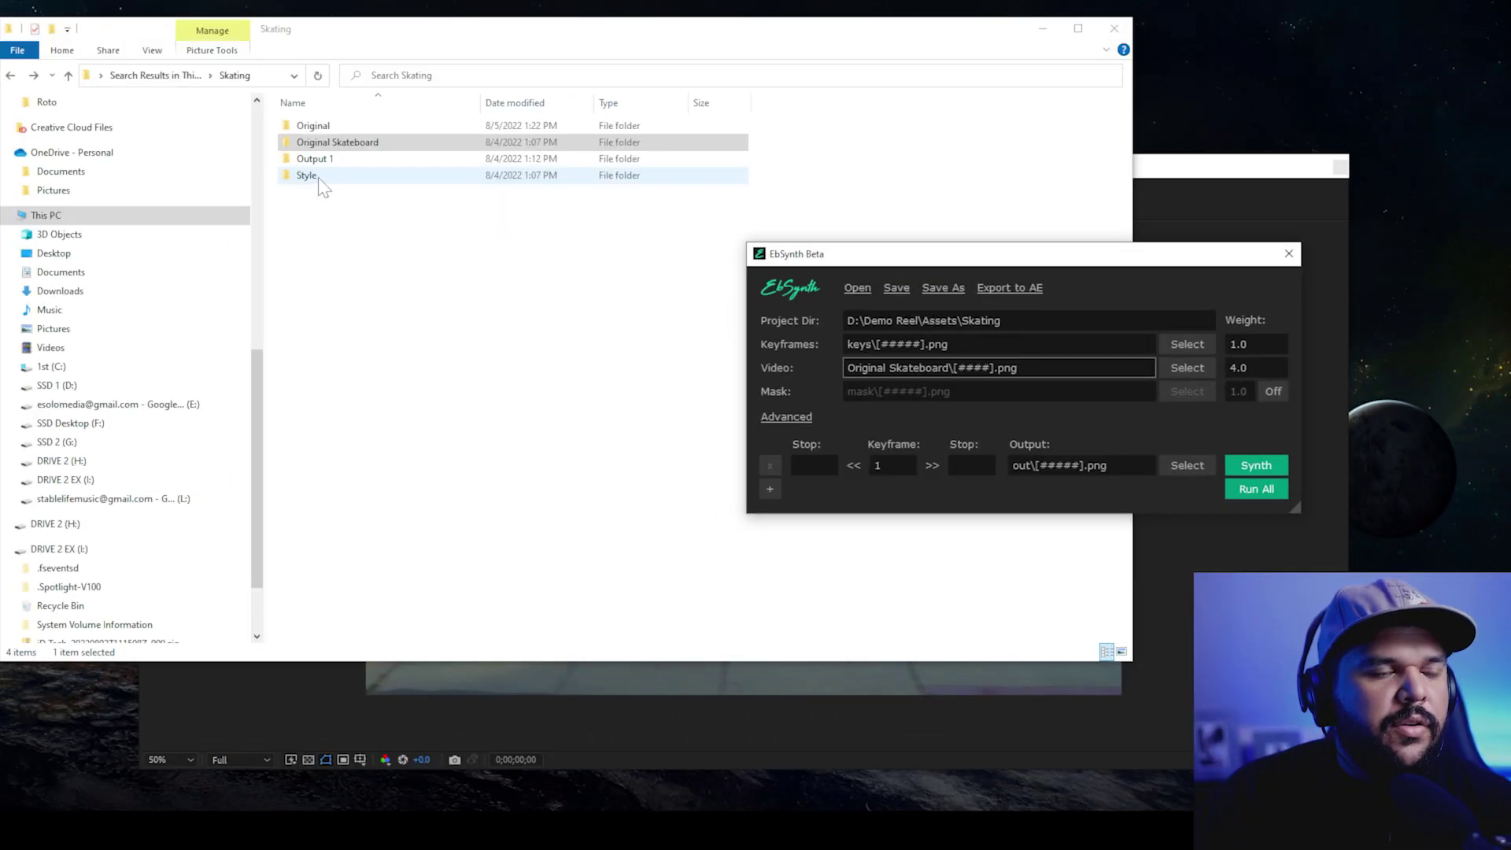
Load the Style folder images as EbSynth keyframes, producing nine keyframe rows
{"action": "double_click", "coordinate": [318, 177]}
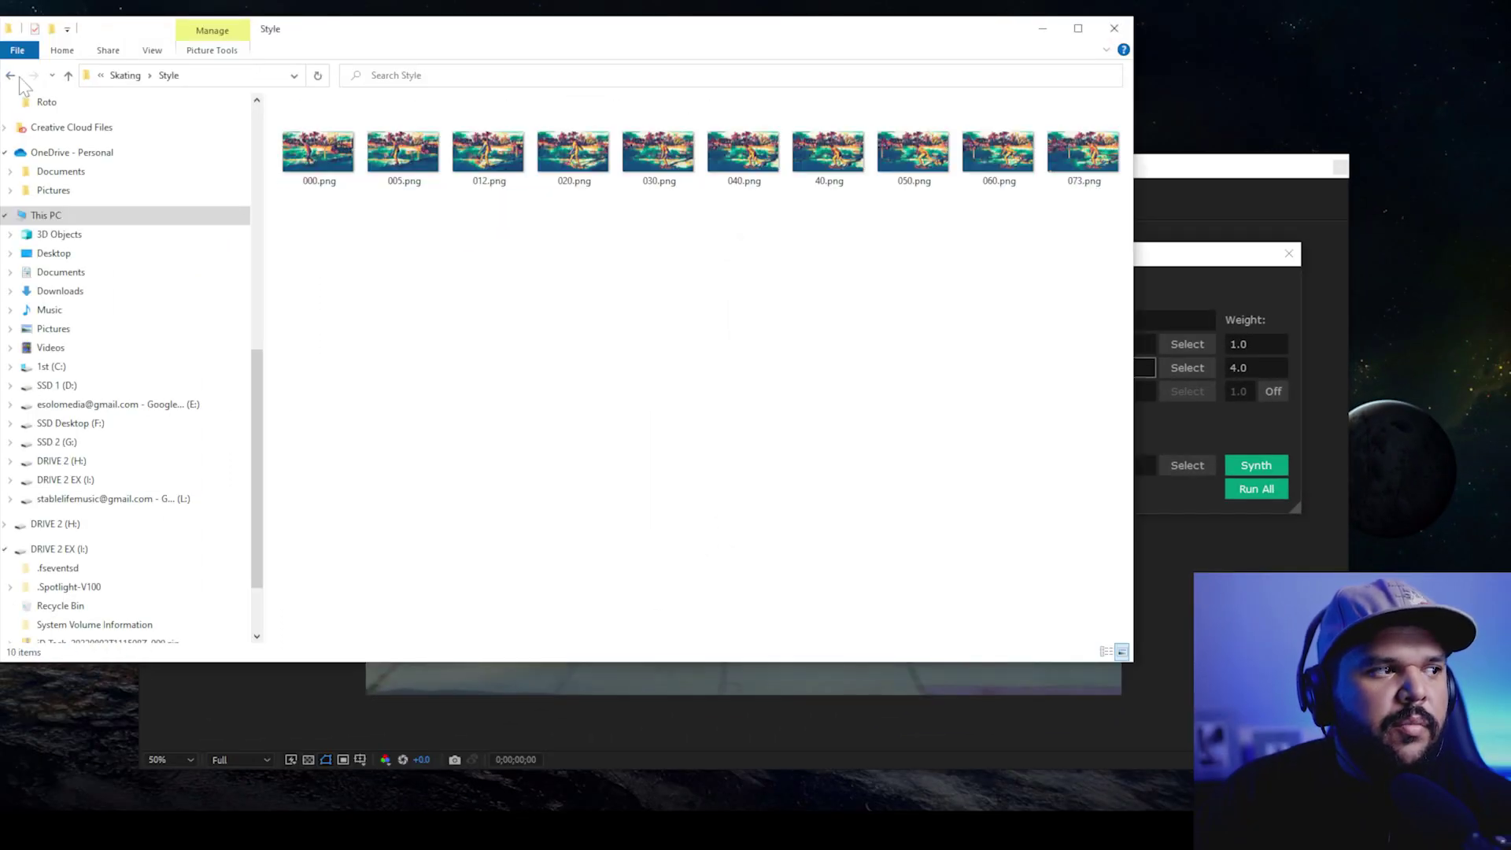
{"action": "key", "text": "alt+Left"}
{"action": "left_click", "coordinate": [1143, 268]}
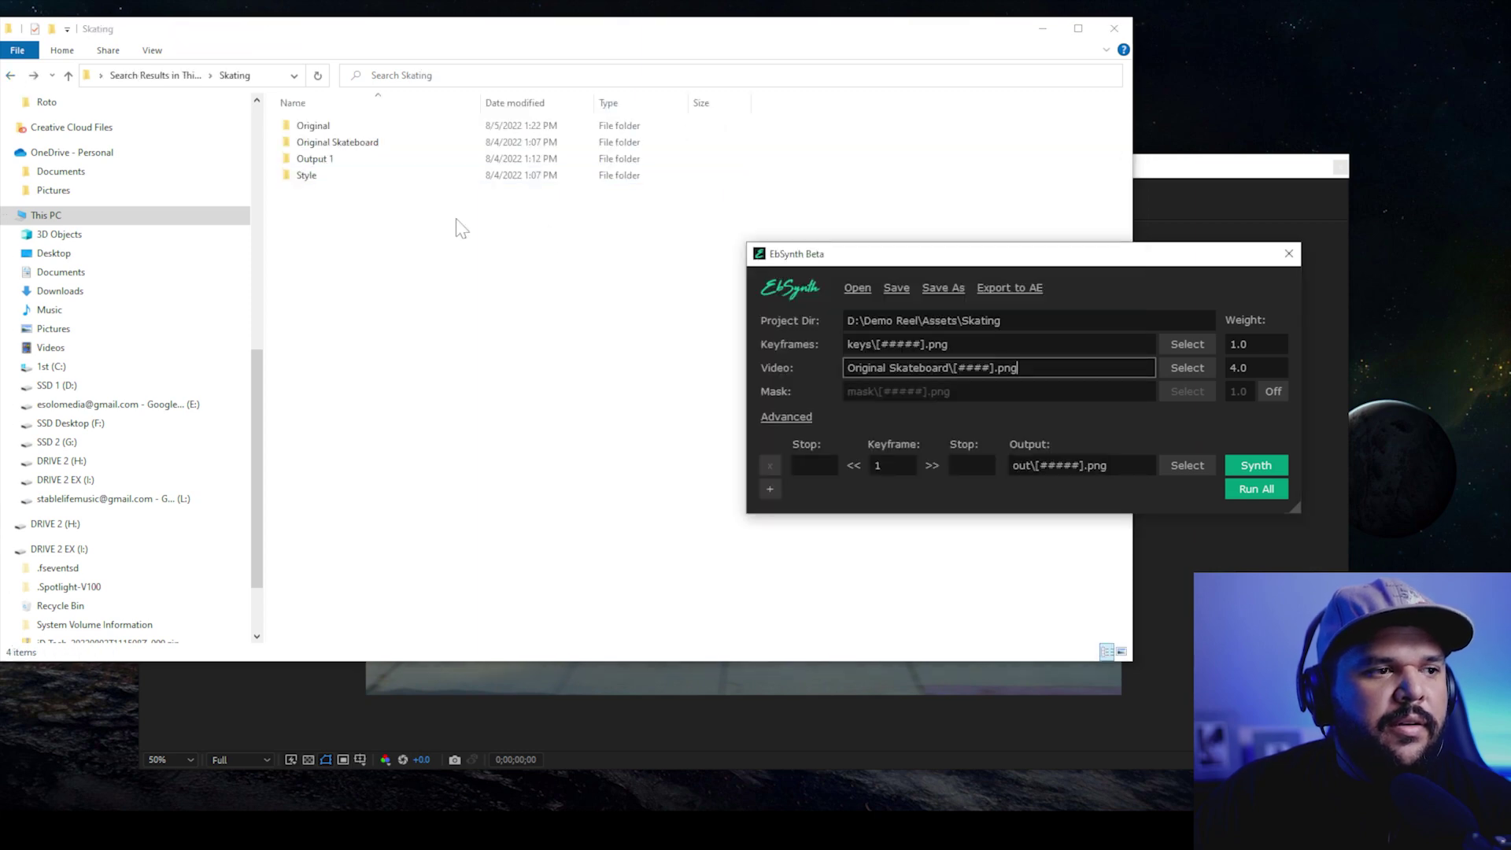
{"action": "left_click_drag", "start_coordinate": [309, 179], "coordinate": [518, 247]}
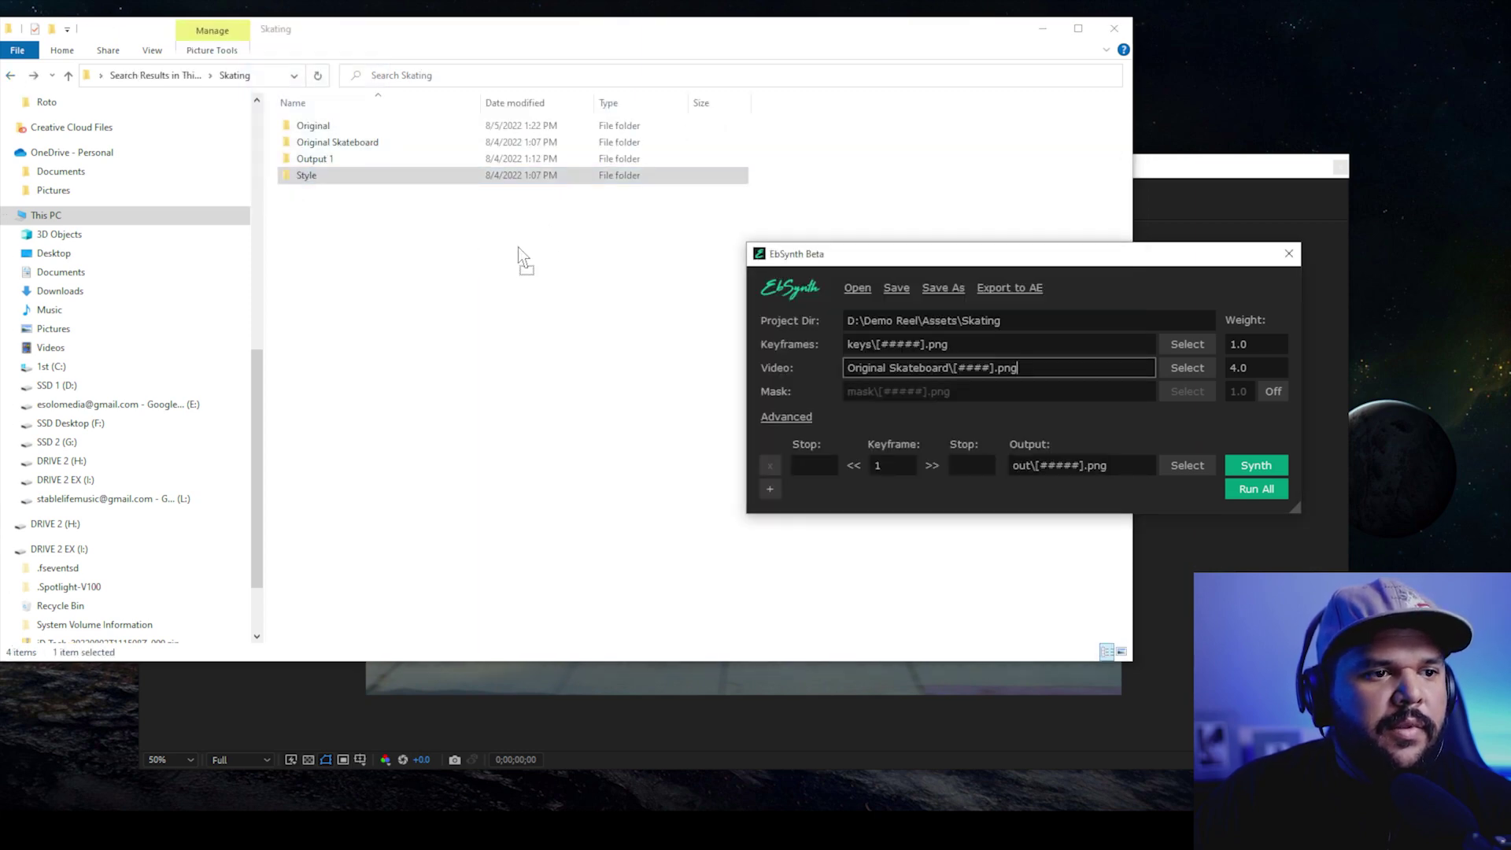
{"action": "left_click_drag", "start_coordinate": [663, 285], "coordinate": [864, 344]}
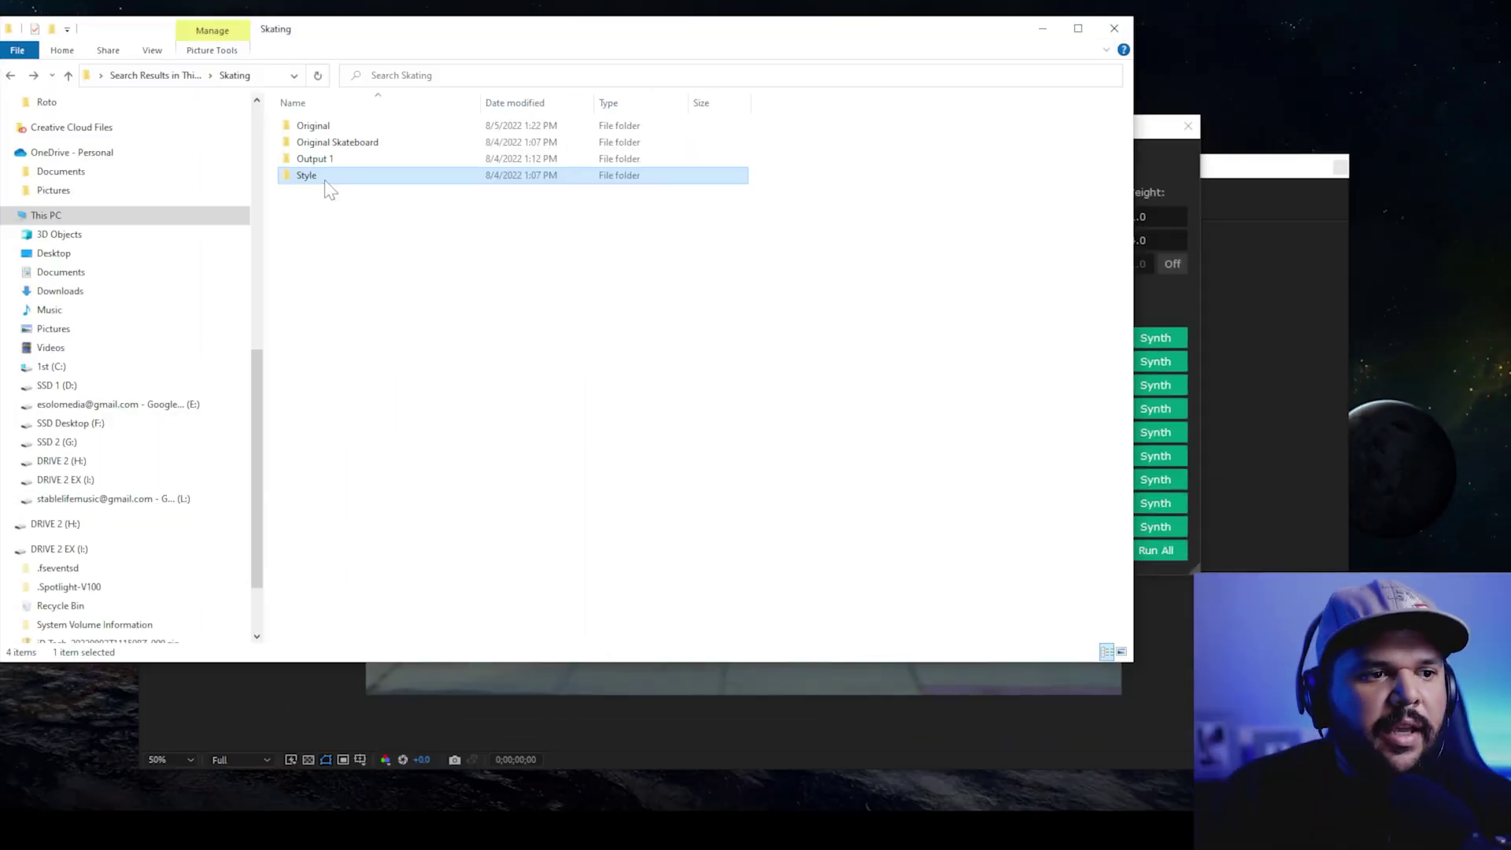
Open the Style folder, preview stylised keyframe 000.png, then bring the composition forward
{"action": "double_click", "coordinate": [323, 175]}
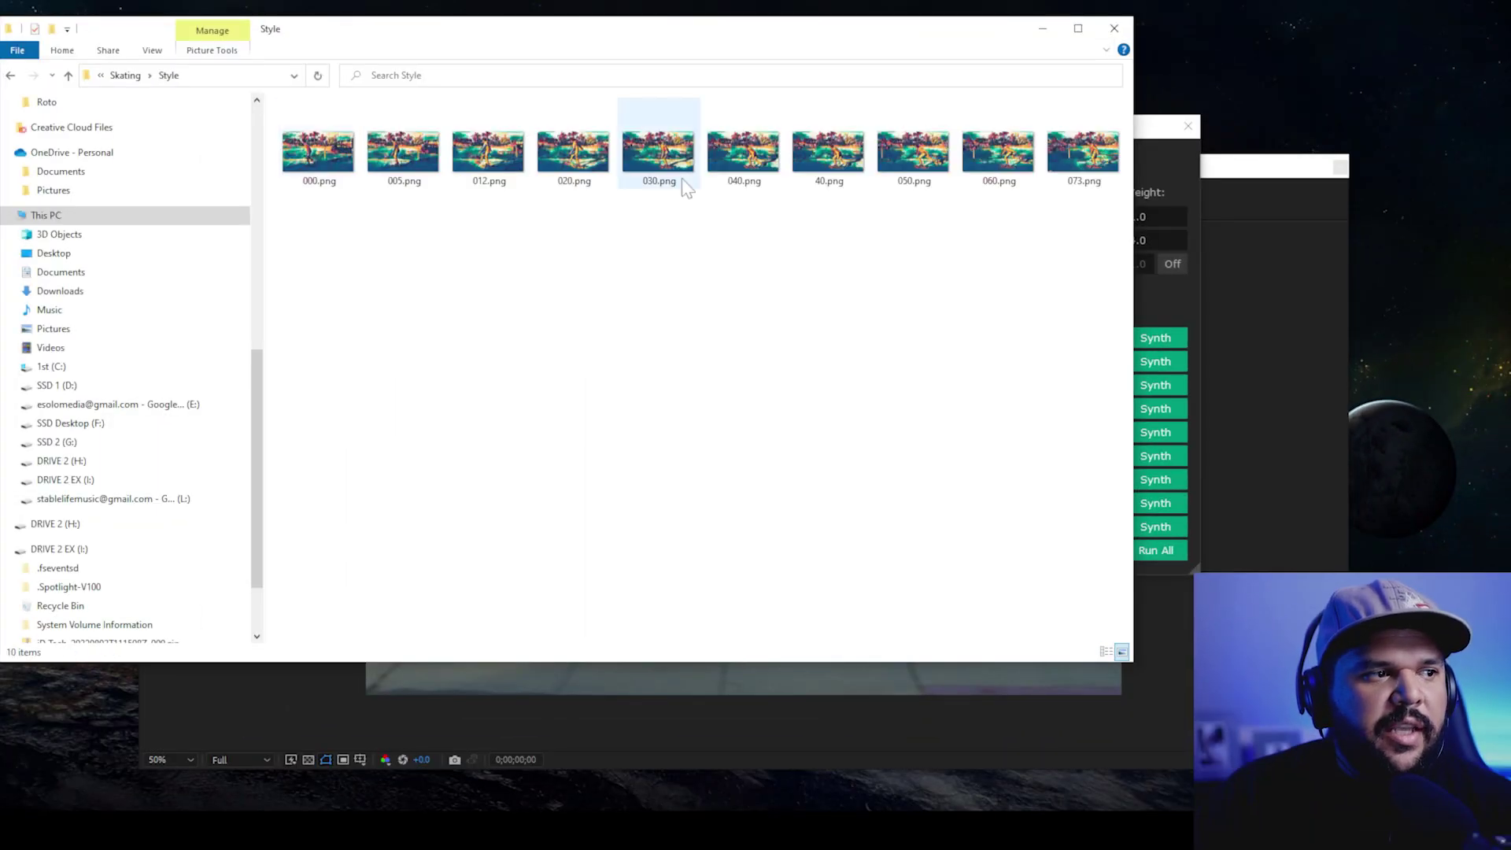
{"action": "double_click", "coordinate": [318, 192]}
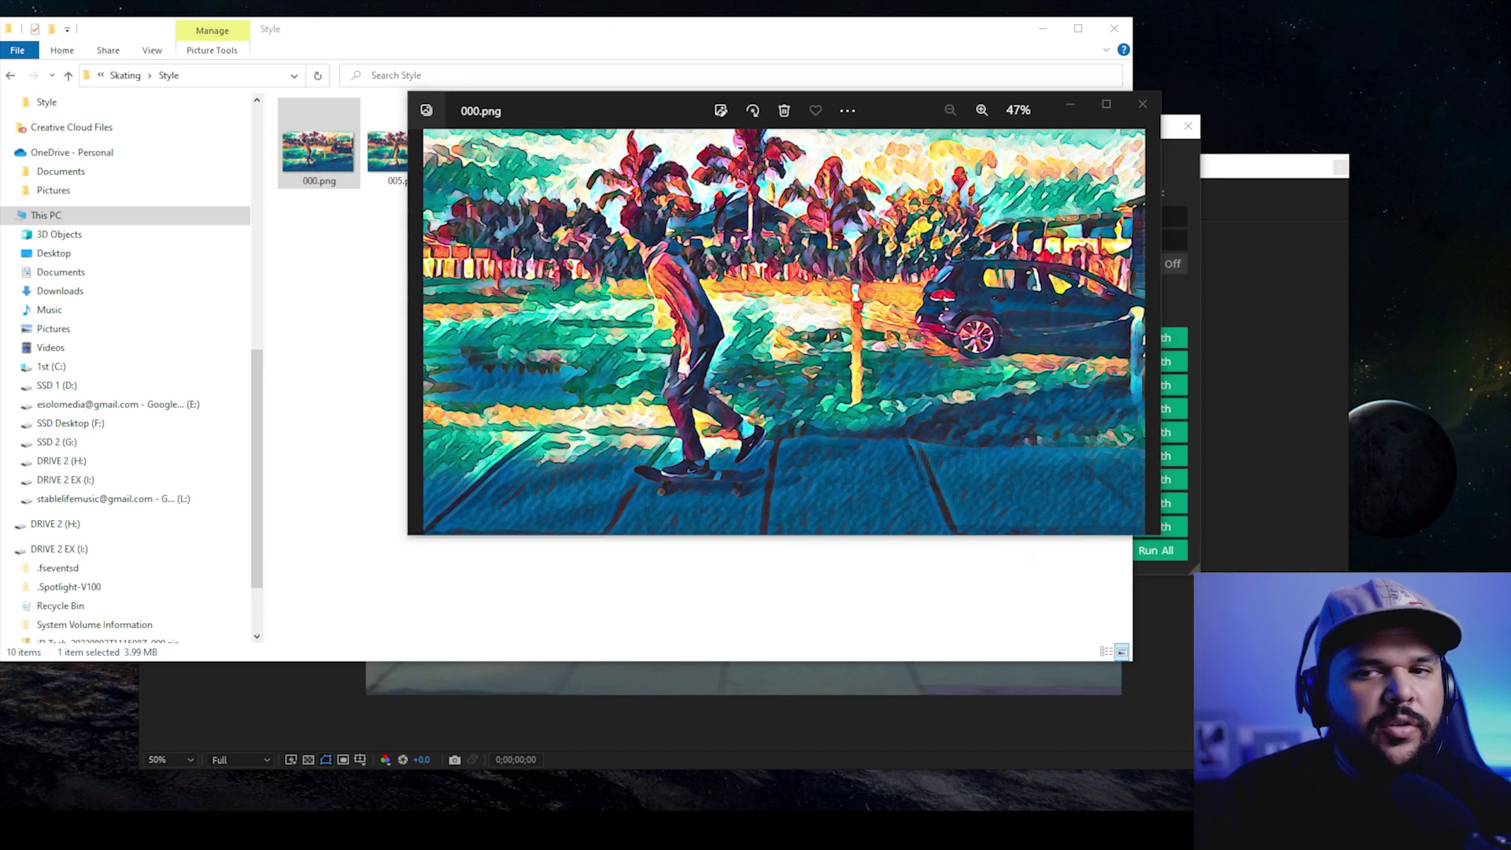
{"action": "left_click", "coordinate": [698, 708]}
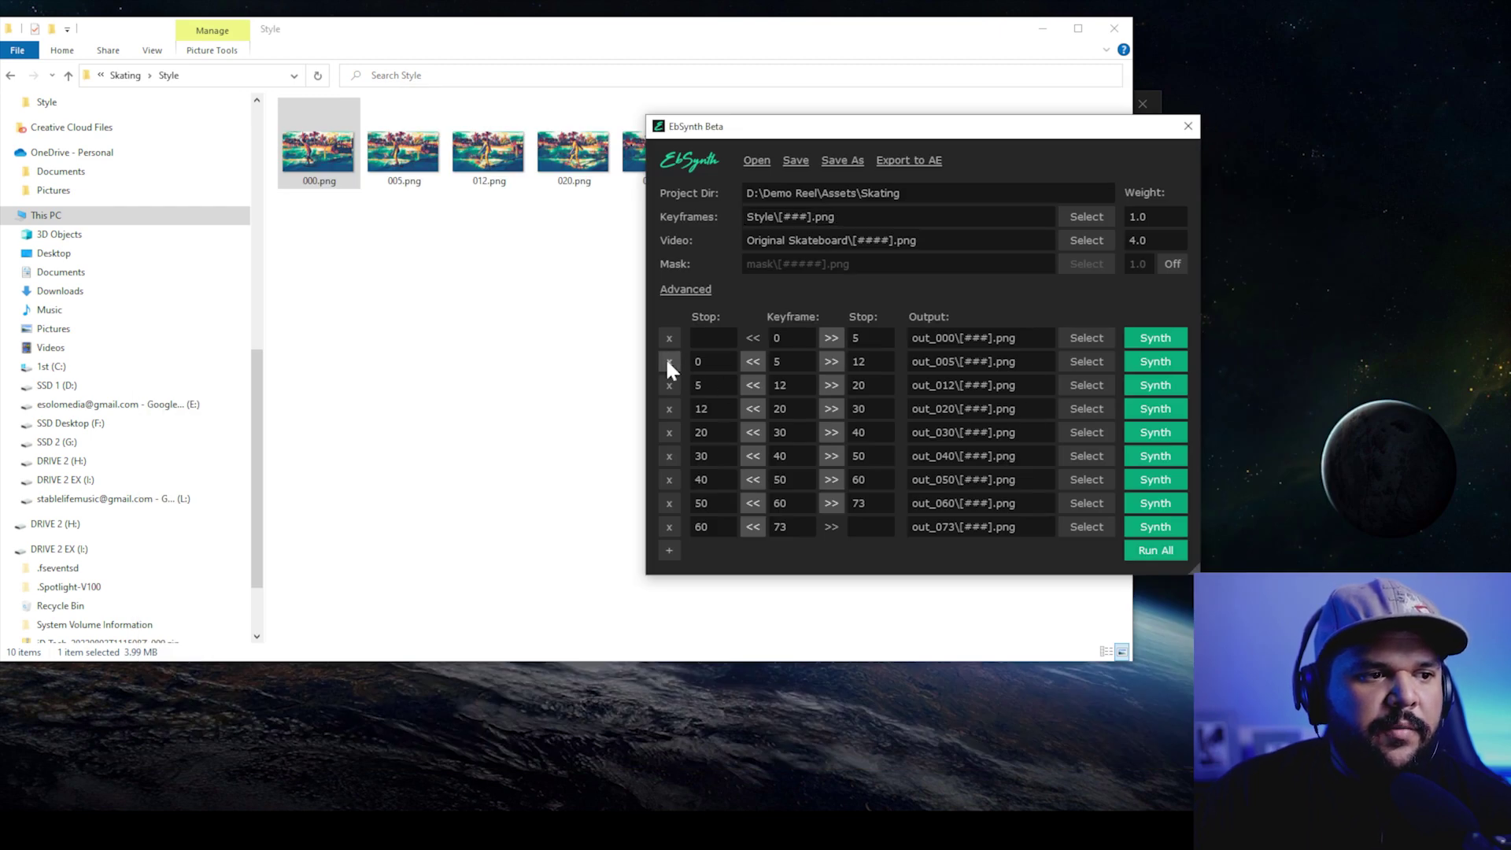
Remove every EbSynth keyframe row except keyframe 0, including rows 5 and 12
{"action": "left_click", "coordinate": [669, 362]}
{"action": "left_click", "coordinate": [669, 361]}
{"action": "left_click", "coordinate": [669, 361]}
{"action": "left_click", "coordinate": [667, 362]}
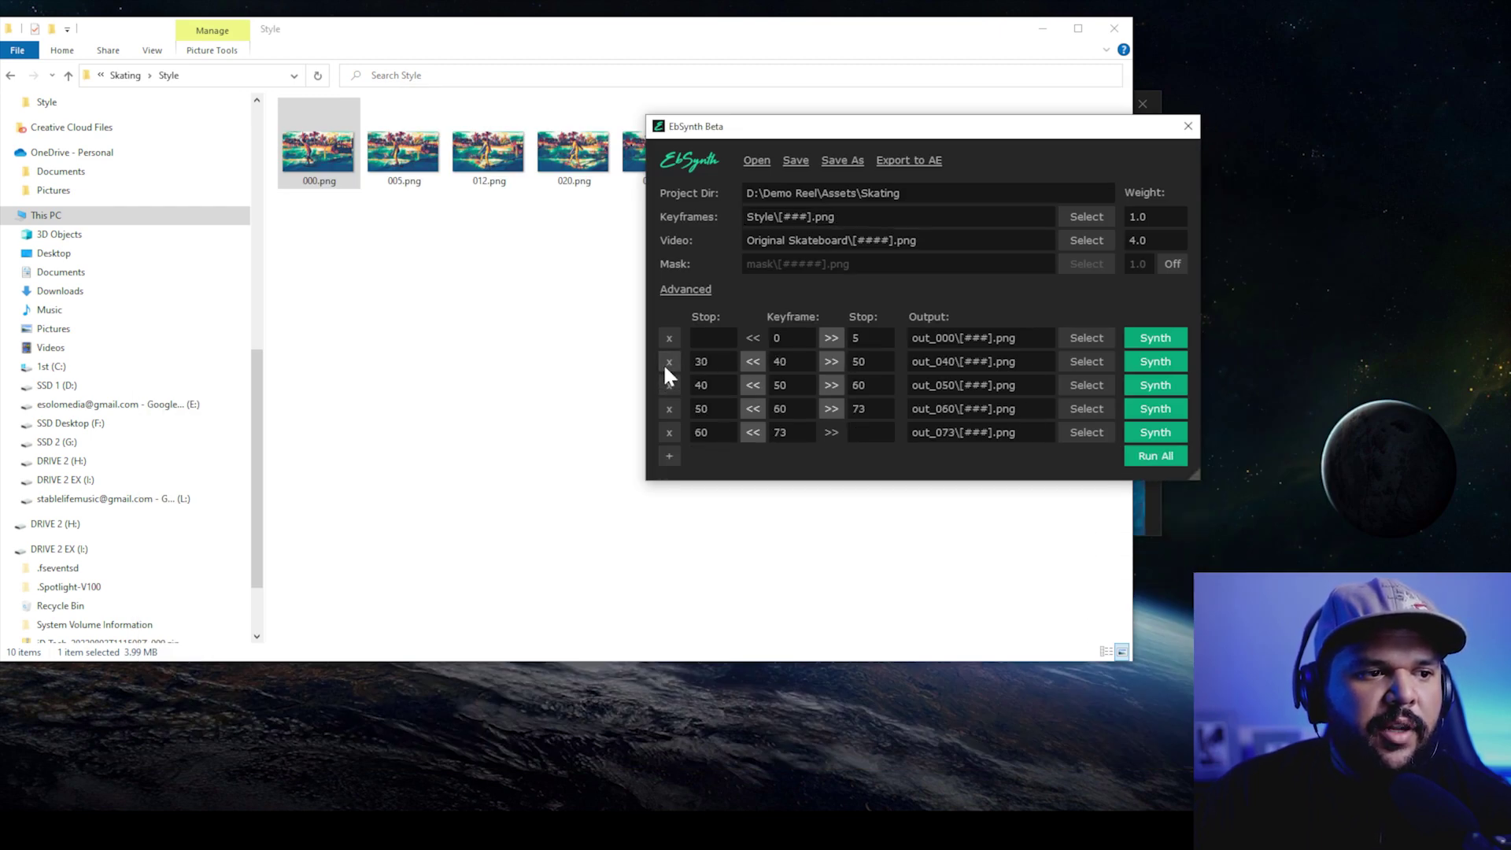
{"action": "left_click", "coordinate": [667, 362]}
{"action": "left_click", "coordinate": [667, 362]}
{"action": "left_click", "coordinate": [667, 361]}
{"action": "left_click", "coordinate": [667, 362]}
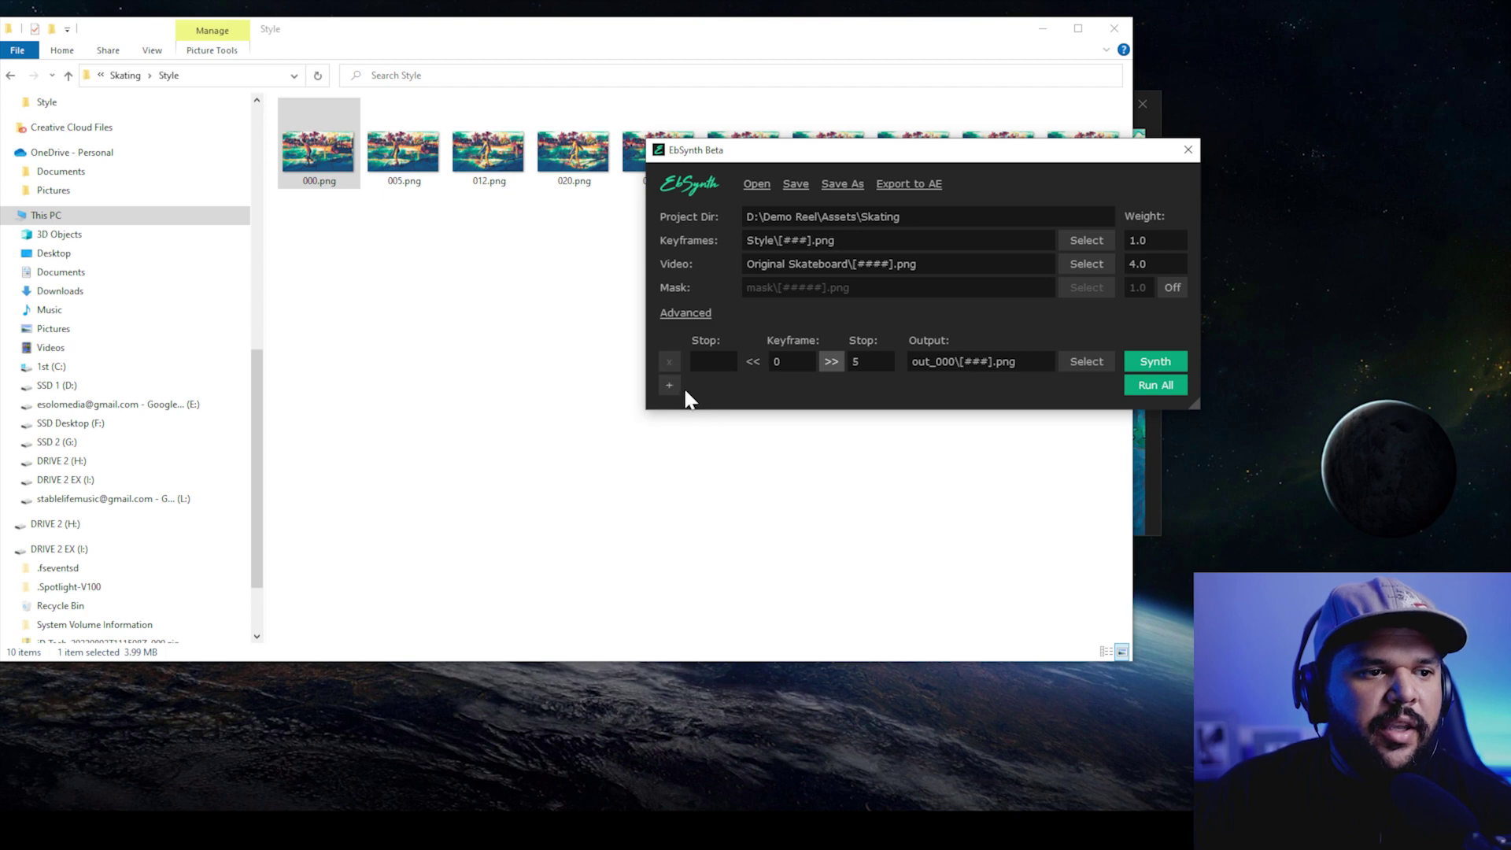
Open the Style folder to confirm only keyframe 000.png remains
{"action": "left_click", "coordinate": [10, 75]}
{"action": "left_click_drag", "start_coordinate": [1150, 125], "coordinate": [1036, 535]}
{"action": "left_click", "coordinate": [355, 178]}
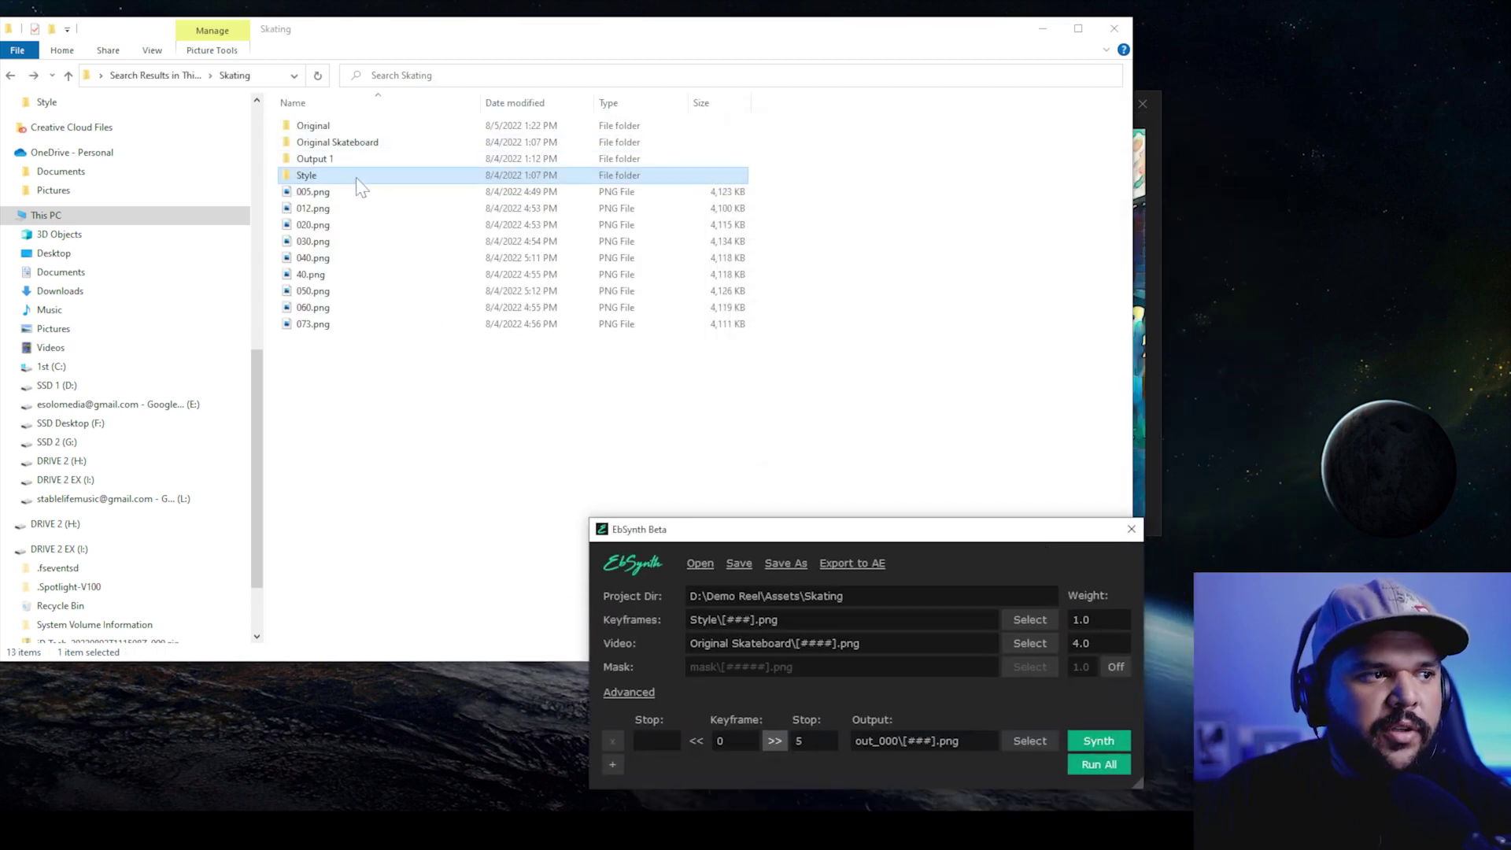
{"action": "double_click", "coordinate": [359, 185]}
{"action": "double_click", "coordinate": [338, 161]}
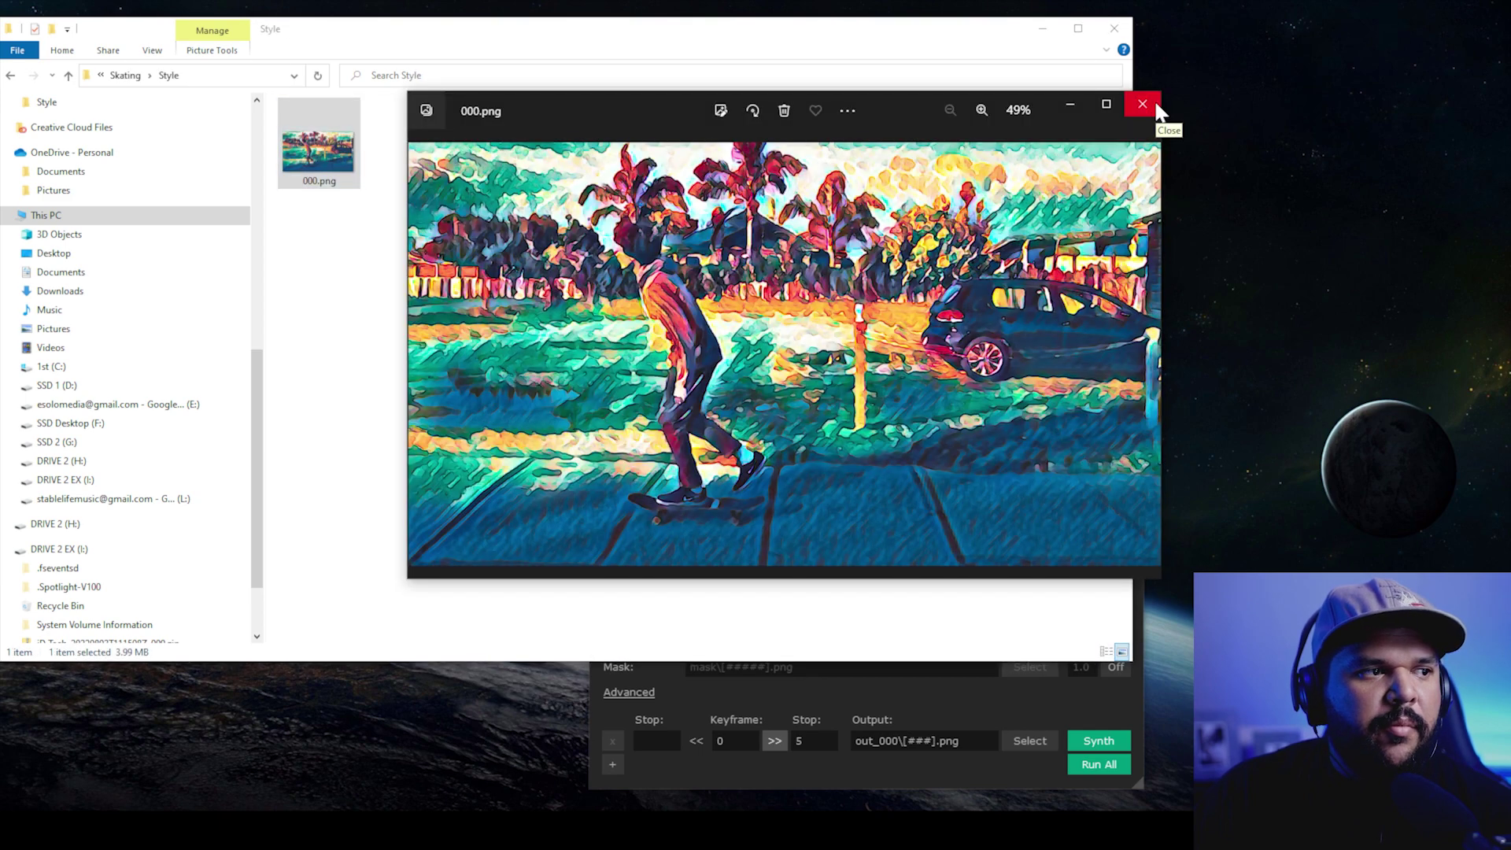
{"action": "left_click", "coordinate": [1155, 102]}
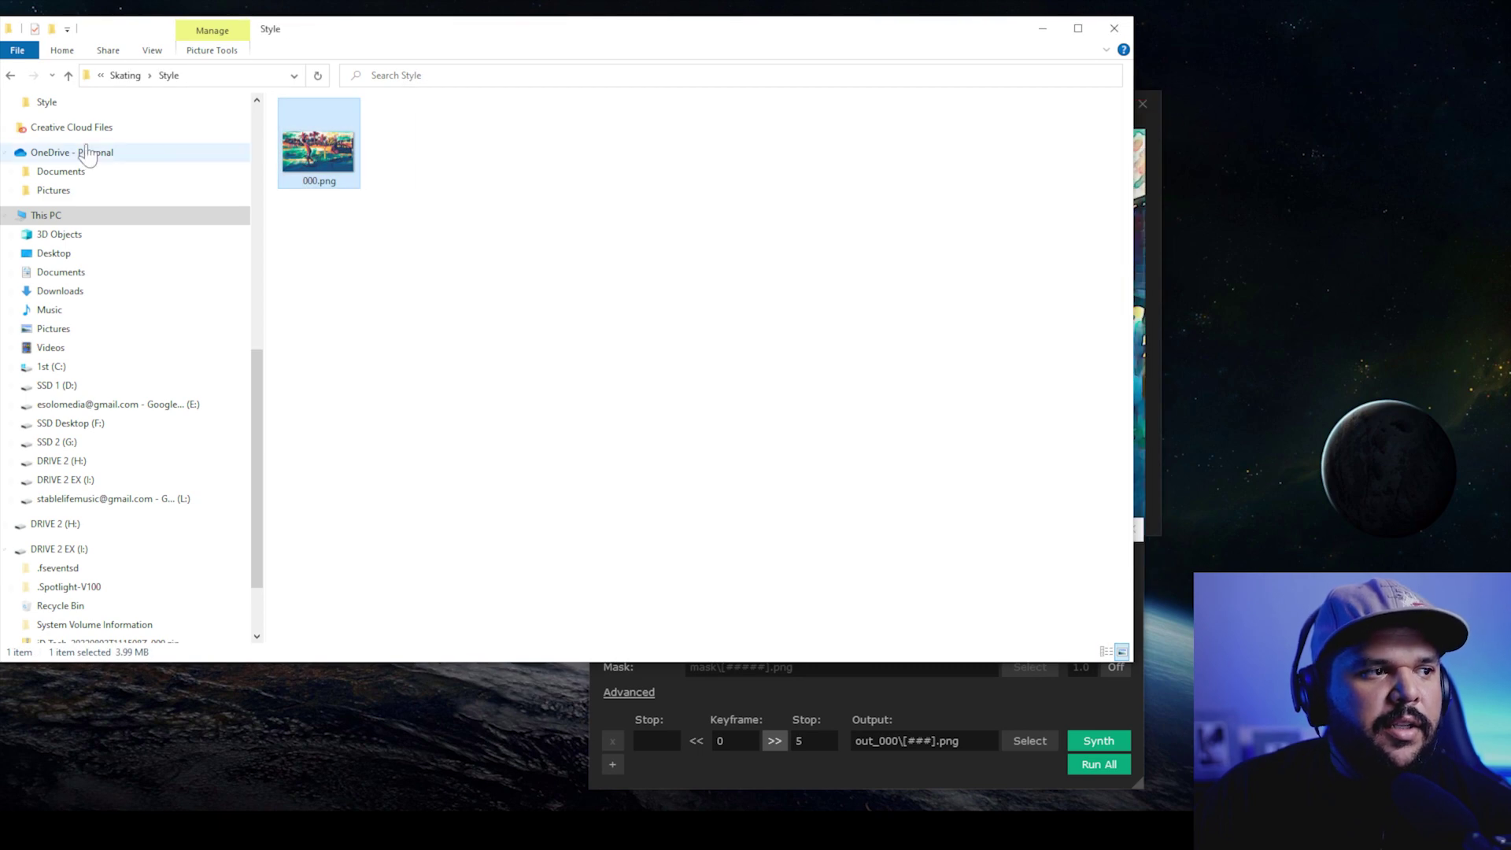
{"action": "left_click", "coordinate": [881, 696]}
Reload the single-image Style folder as keyframes, giving one row from 0 to 73
{"action": "left_click", "coordinate": [11, 75]}
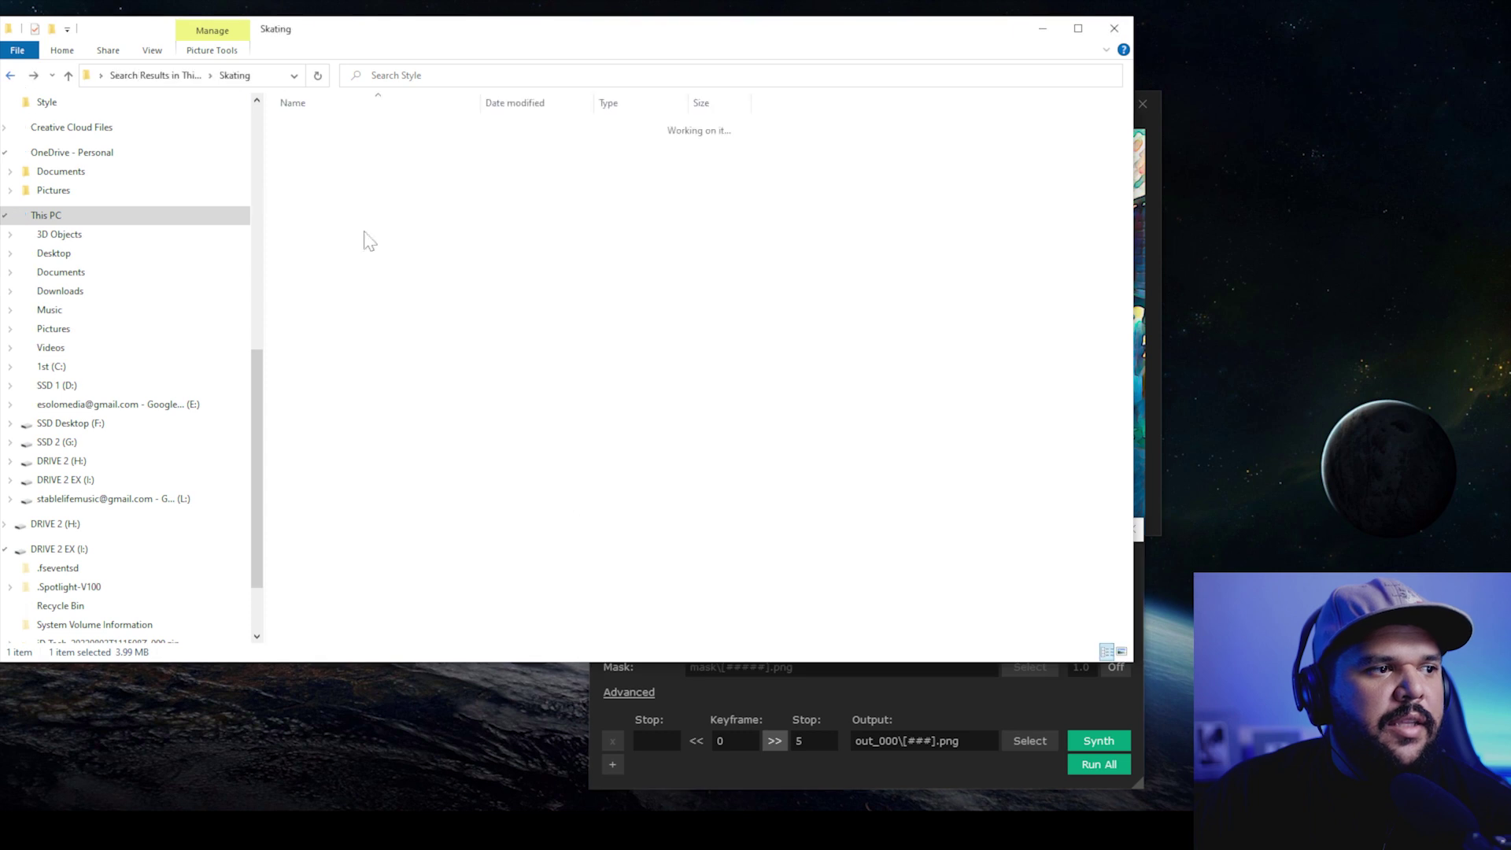
{"action": "left_click", "coordinate": [772, 667]}
{"action": "left_click_drag", "start_coordinate": [573, 145], "coordinate": [729, 616]}
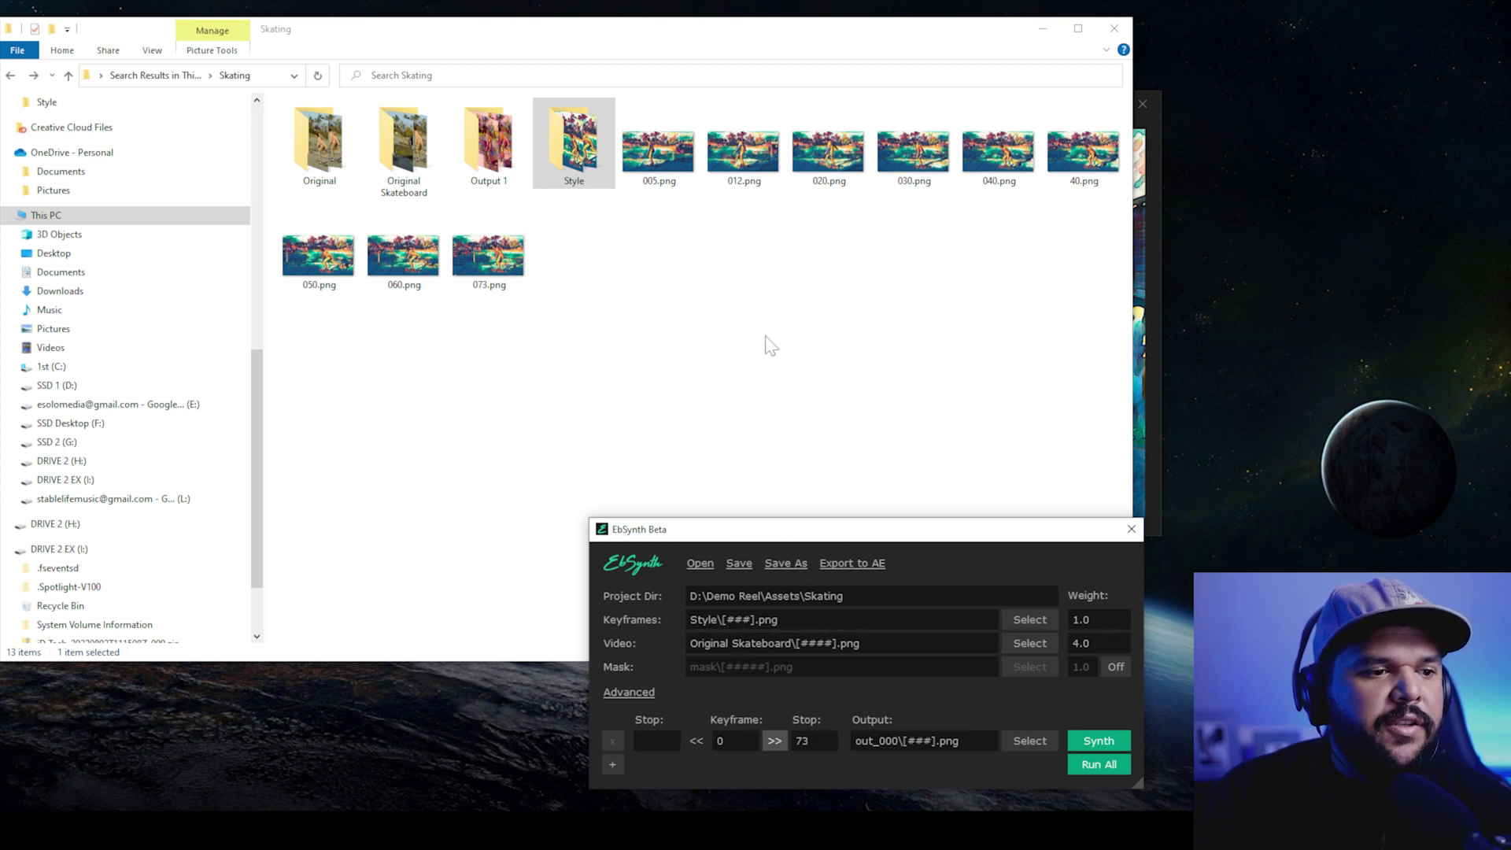
{"action": "left_click_drag", "start_coordinate": [806, 529], "coordinate": [706, 234]}
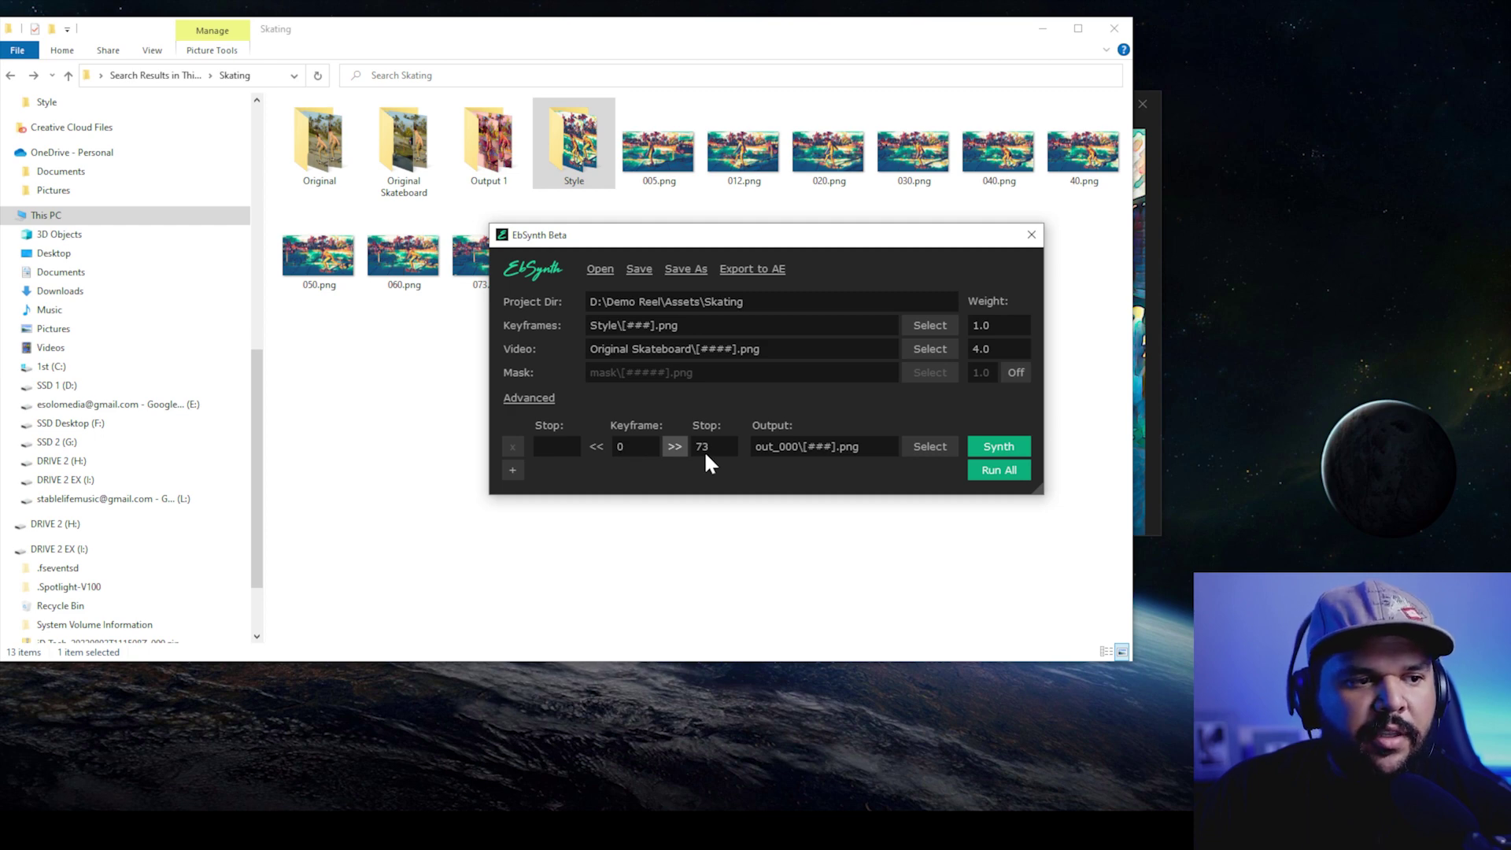
Check the last Original Skateboard frame and open EbSynth's output folder picker
{"action": "double_click", "coordinate": [403, 145]}
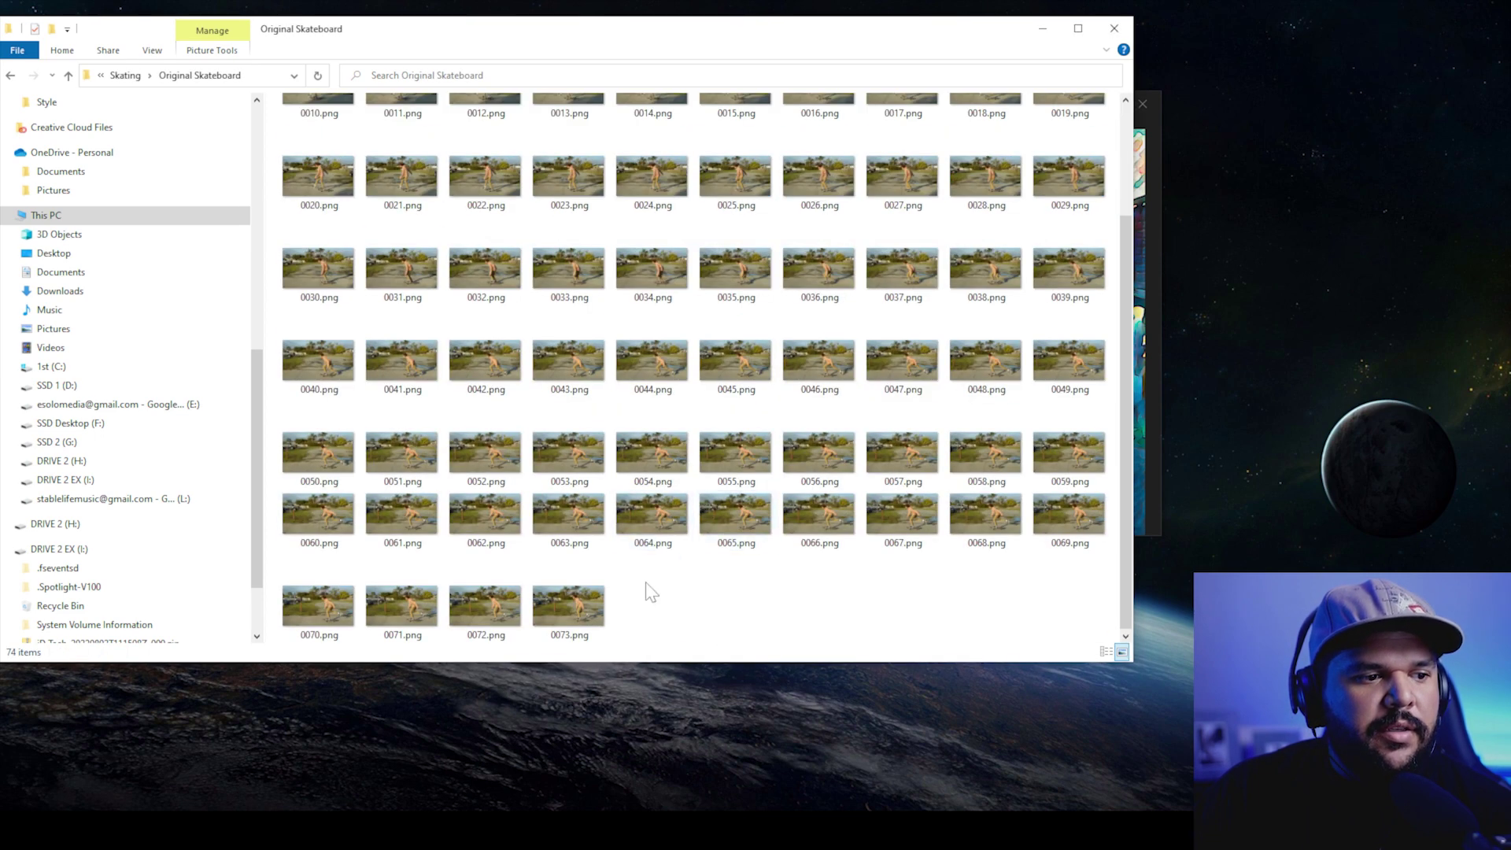
{"action": "left_click", "coordinate": [10, 76]}
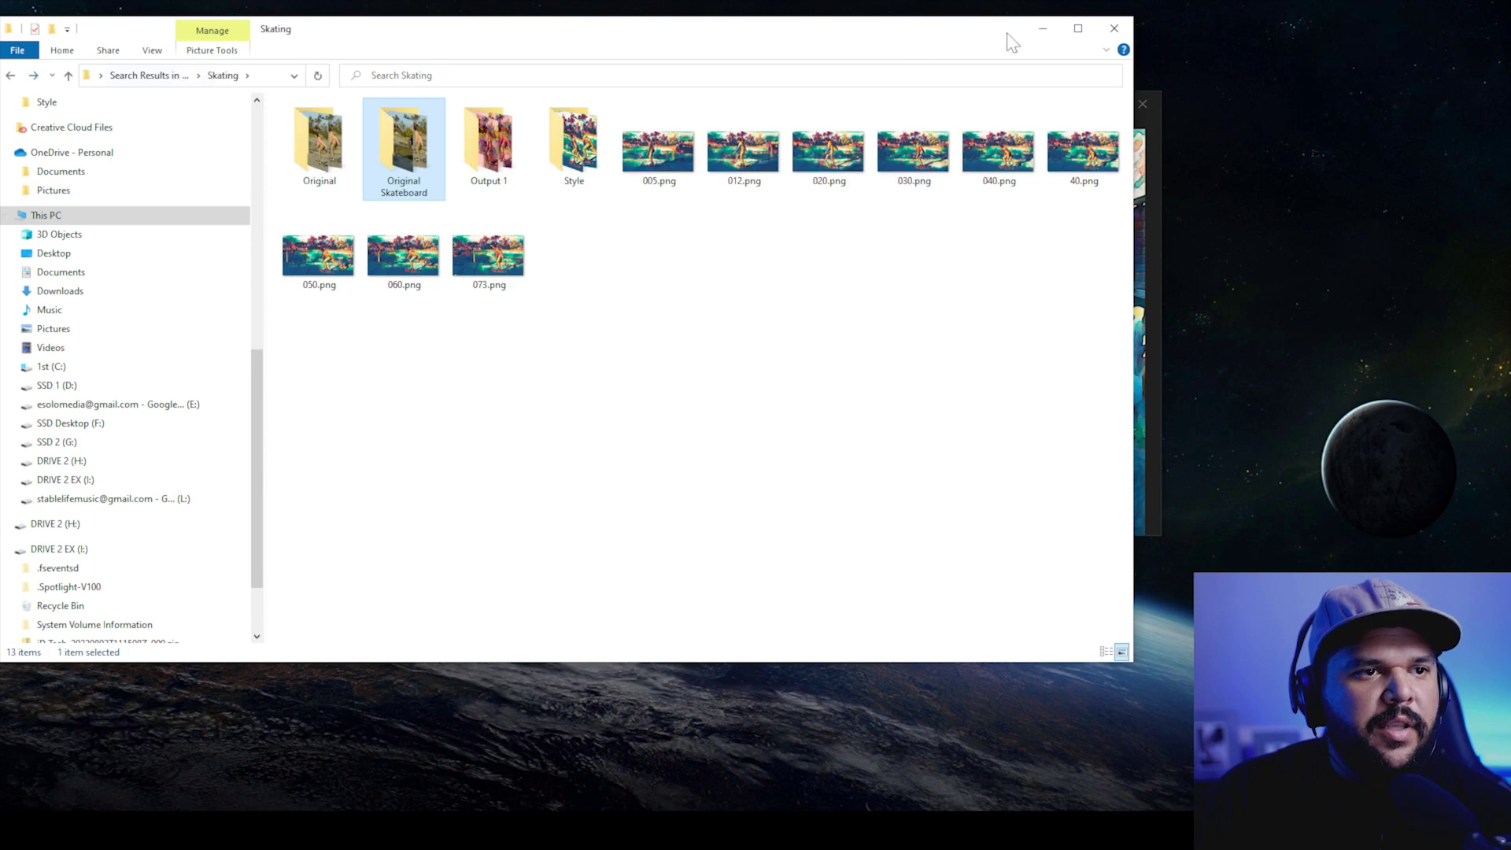
{"action": "left_click", "coordinate": [1037, 31]}
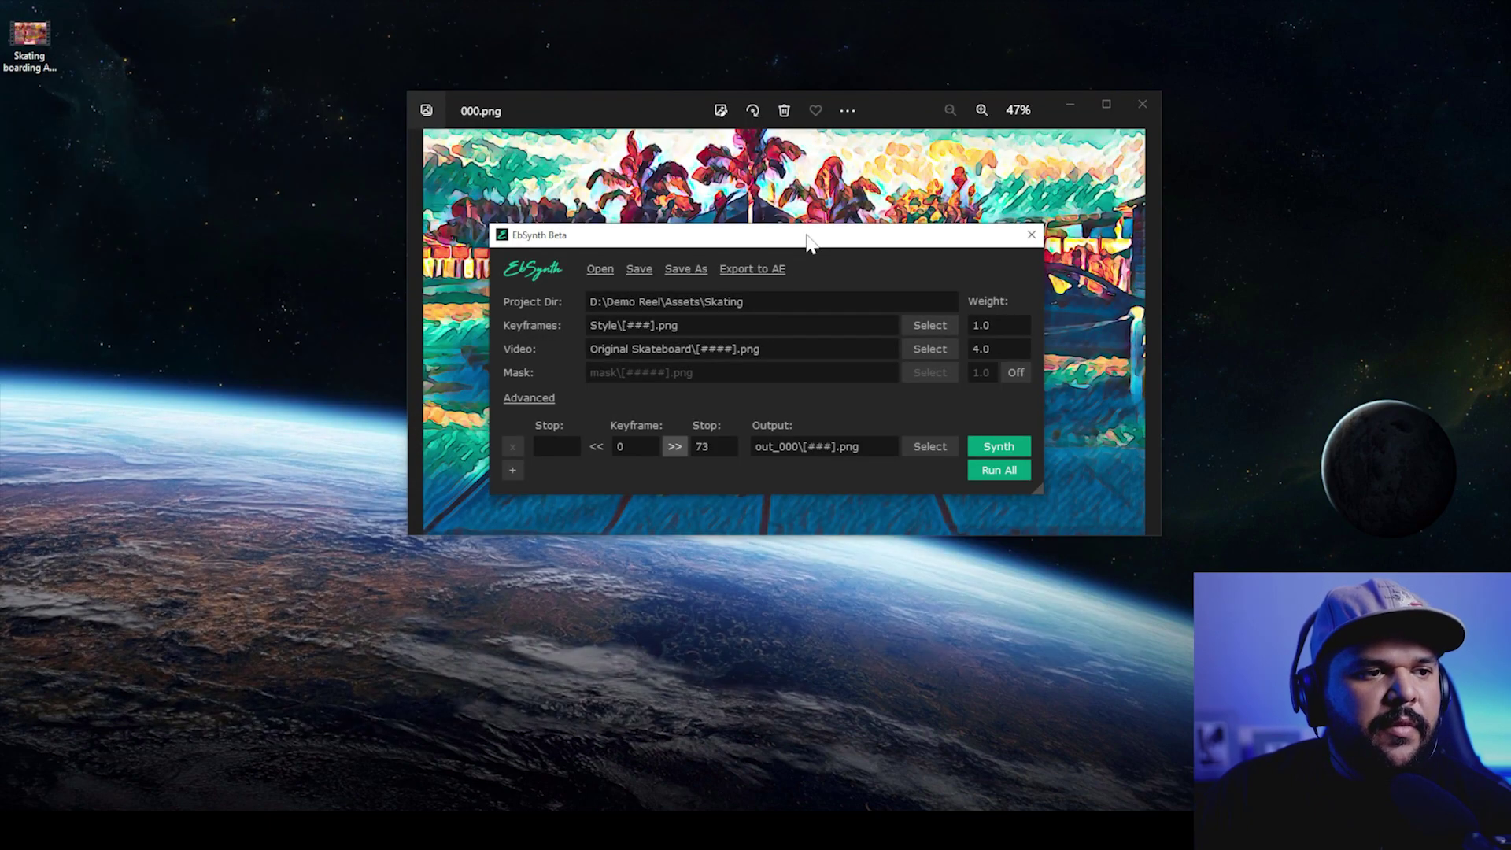
{"action": "left_click_drag", "start_coordinate": [811, 237], "coordinate": [668, 170]}
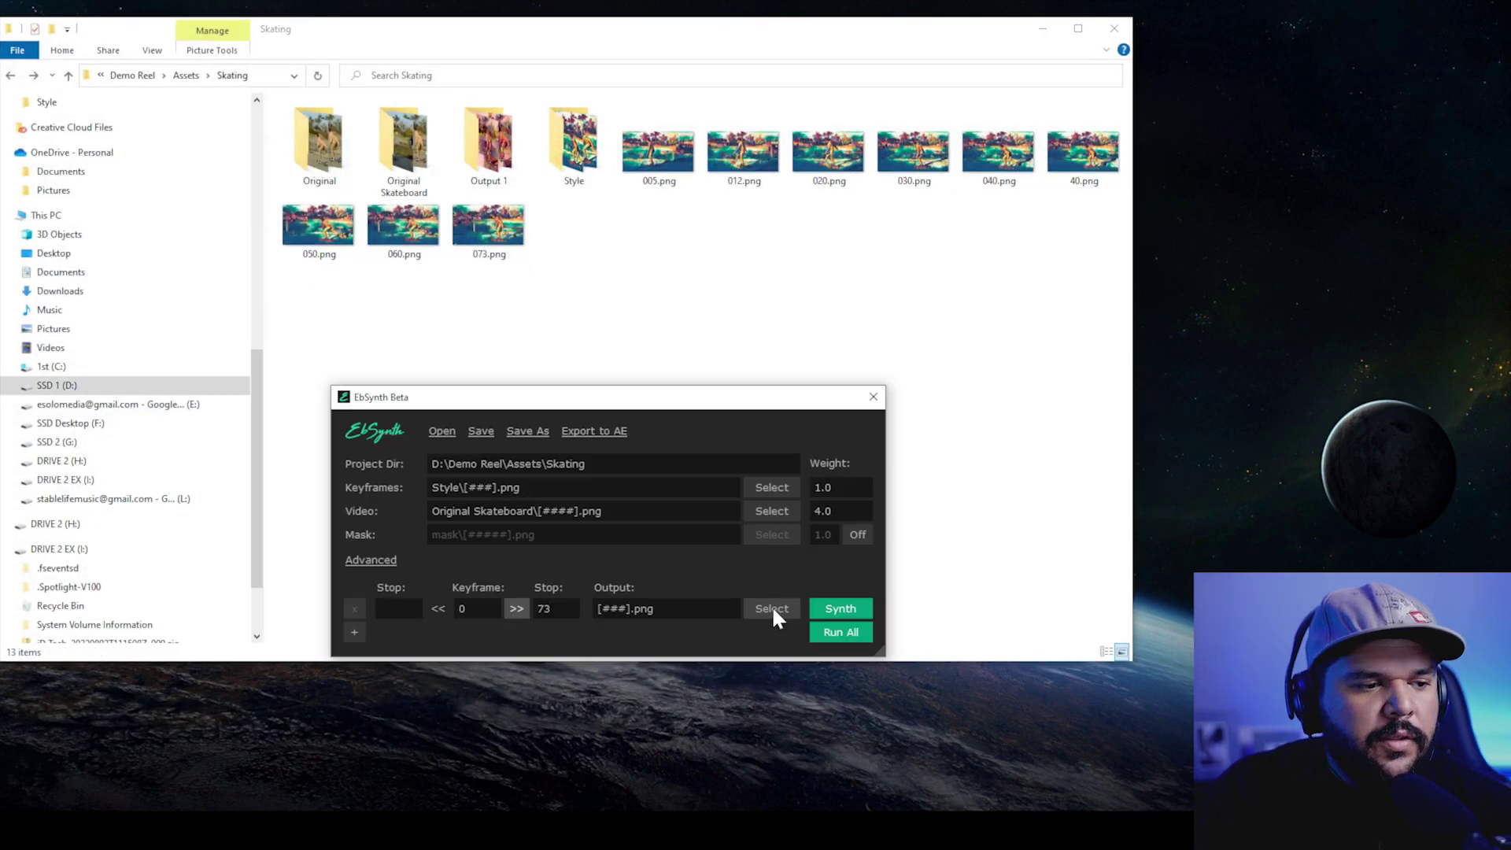
{"action": "left_click", "coordinate": [763, 609]}
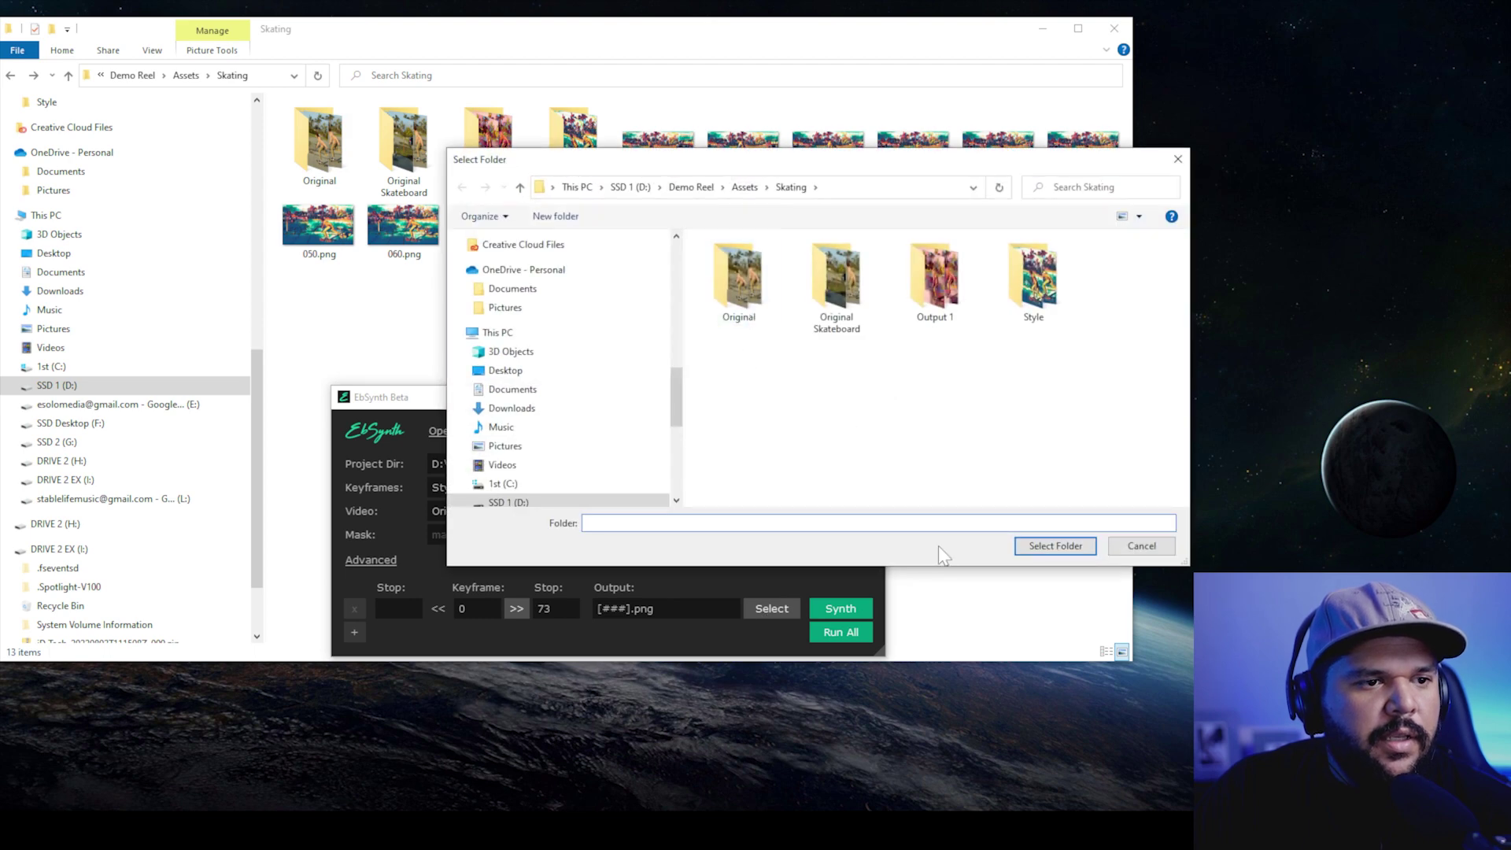
{"action": "left_click", "coordinate": [1075, 548]}
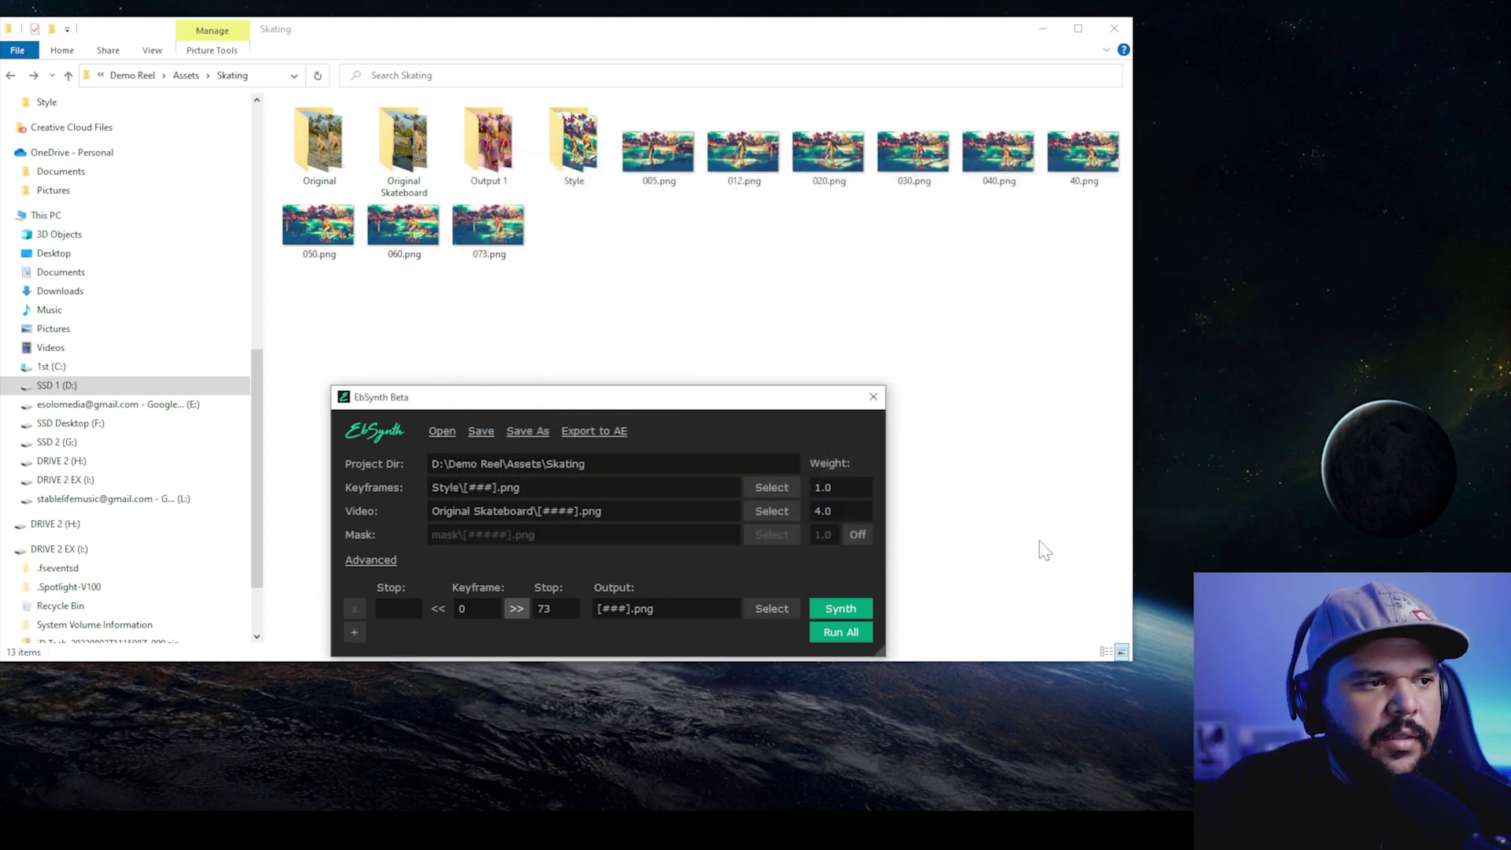
Create a new folder named 'Output YT' inside Skating
{"action": "left_click", "coordinate": [681, 319]}
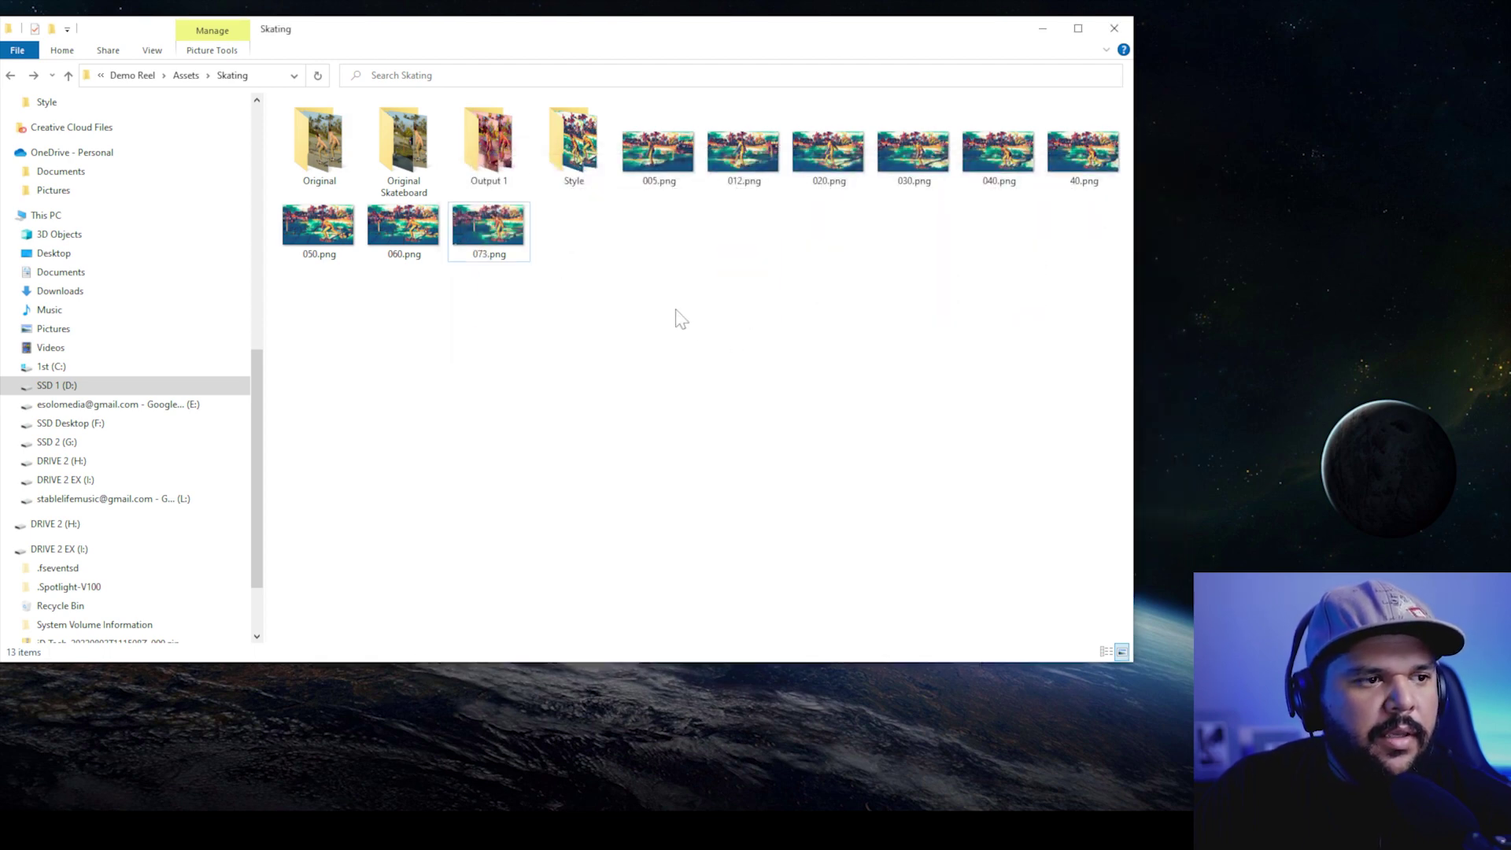
{"action": "key", "text": "ctrl+shift+n"}
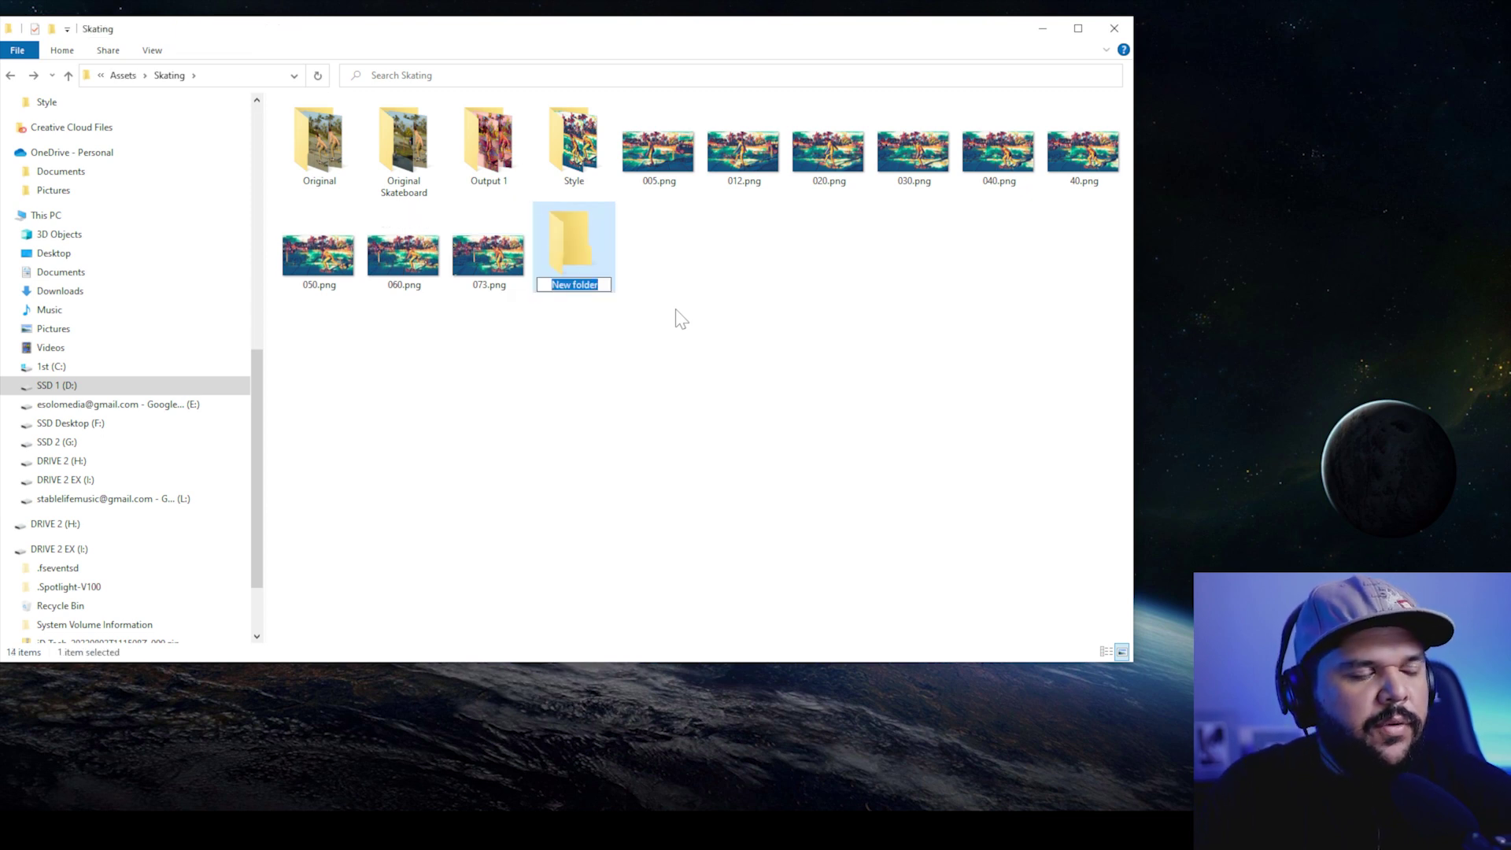
{"action": "type", "text": "Output YT"}
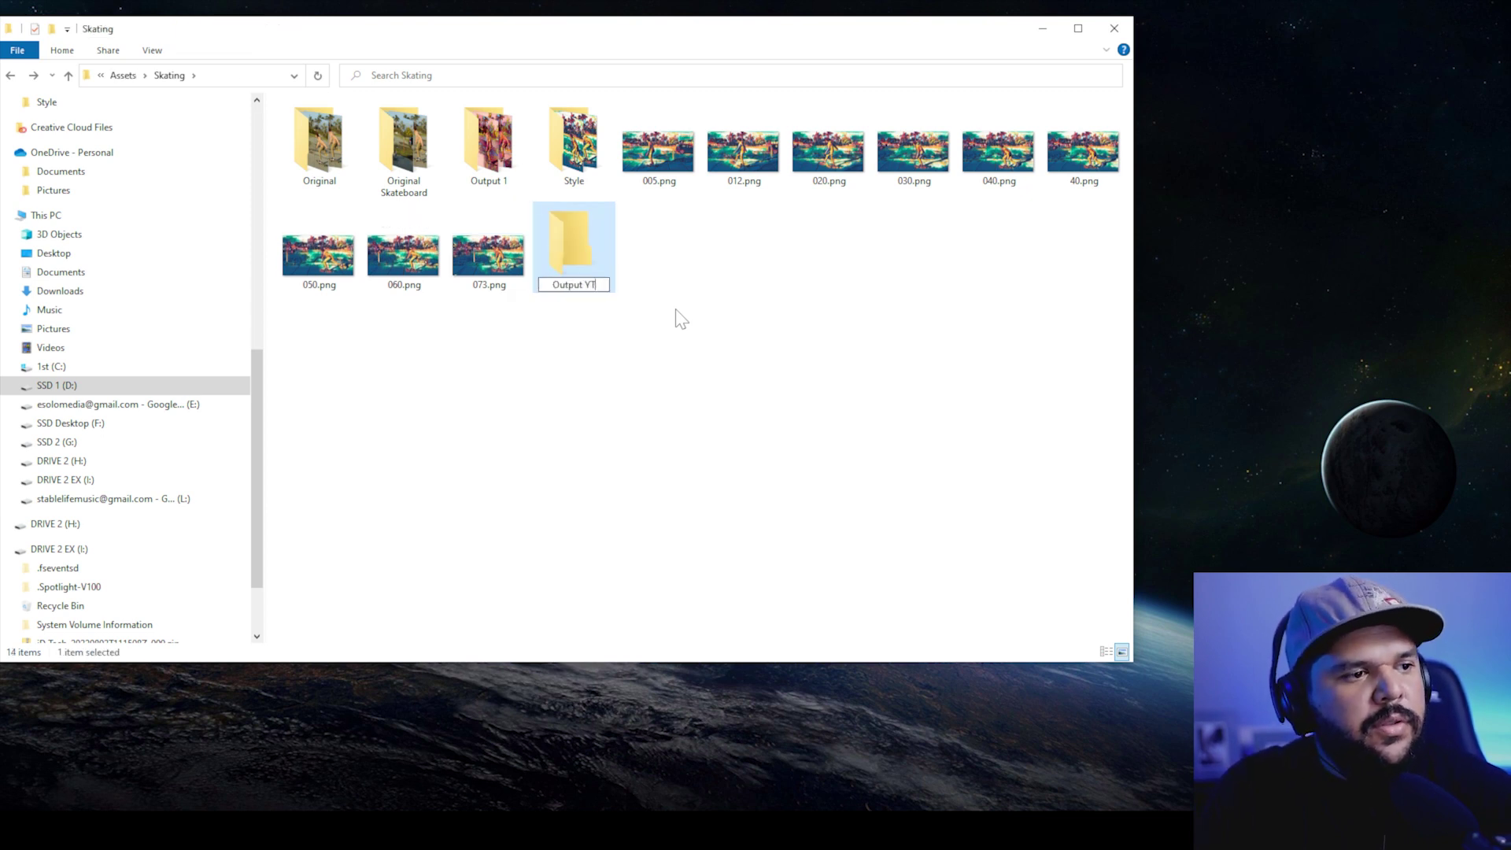
{"action": "key", "text": "Return"}
{"action": "double_click", "coordinate": [573, 239]}
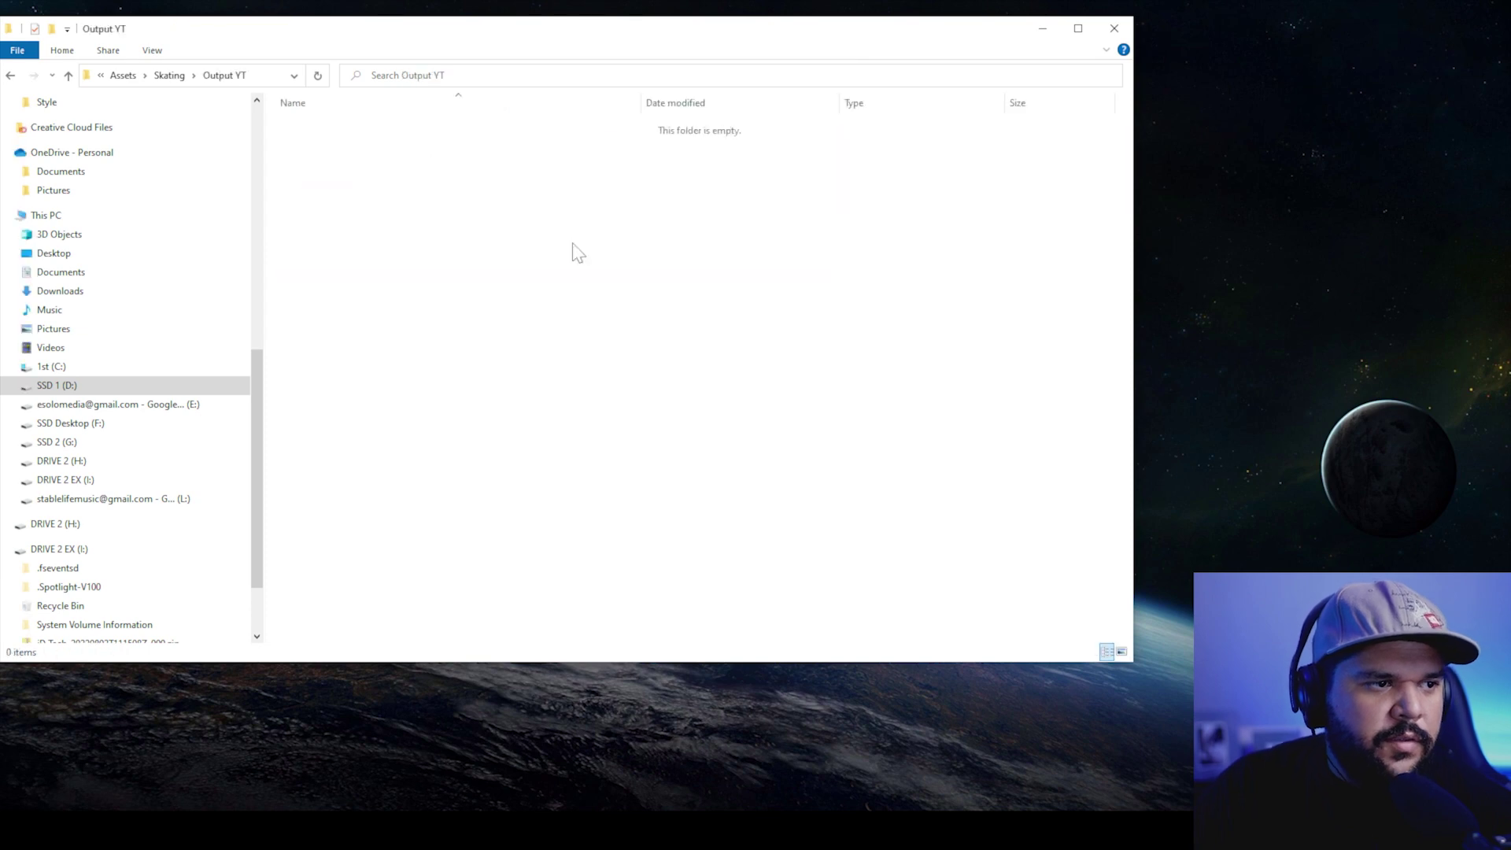
Set EbSynth's output to the Output YT folder and start synthesizing
{"action": "key", "text": "alt+Tab"}
{"action": "left_click", "coordinate": [765, 610]}
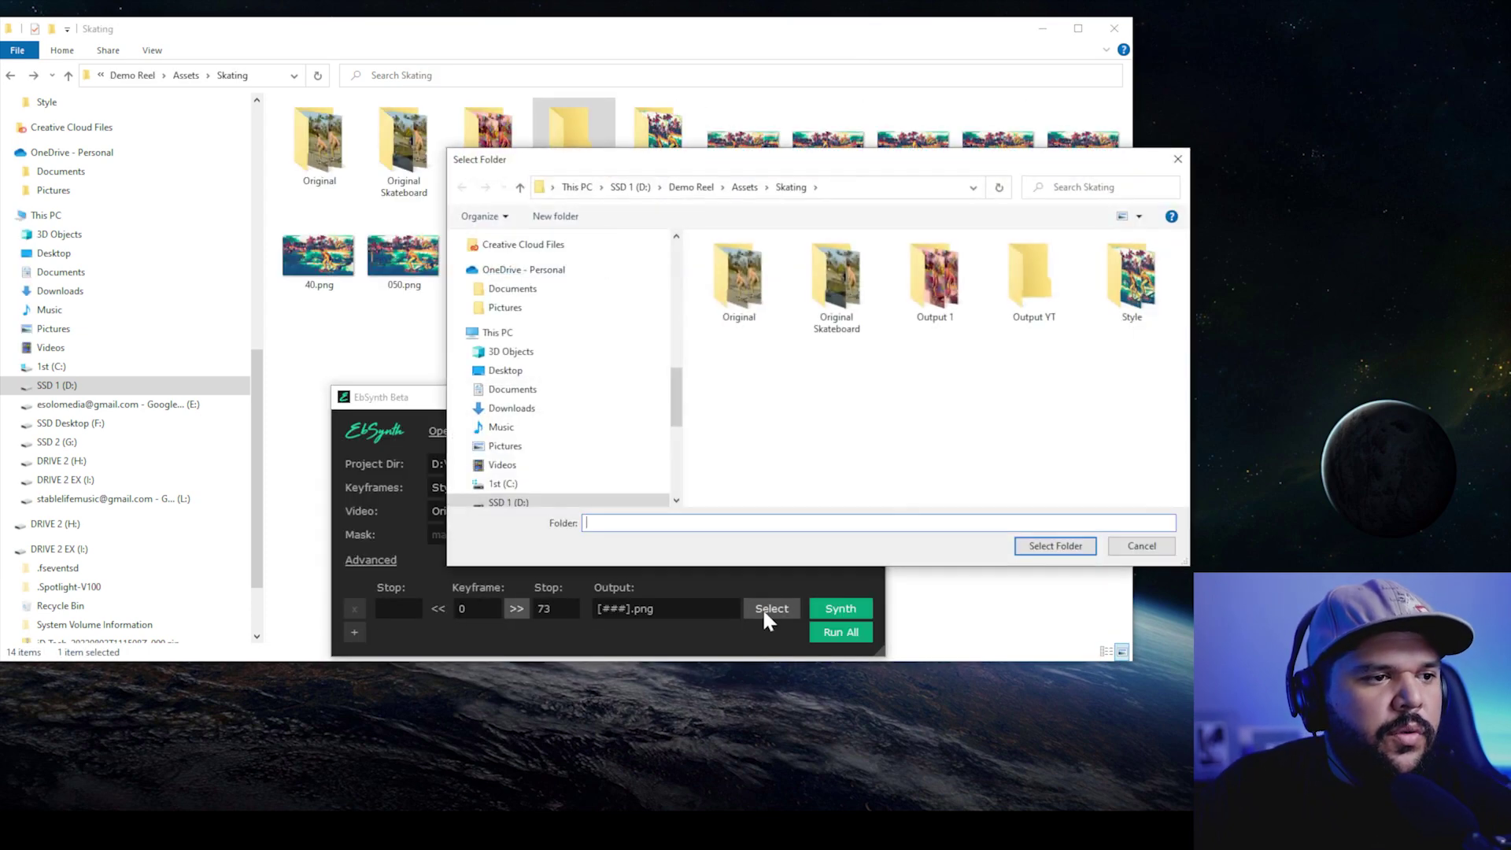
{"action": "left_click", "coordinate": [1019, 311]}
{"action": "double_click", "coordinate": [1019, 311]}
{"action": "left_click", "coordinate": [1047, 549]}
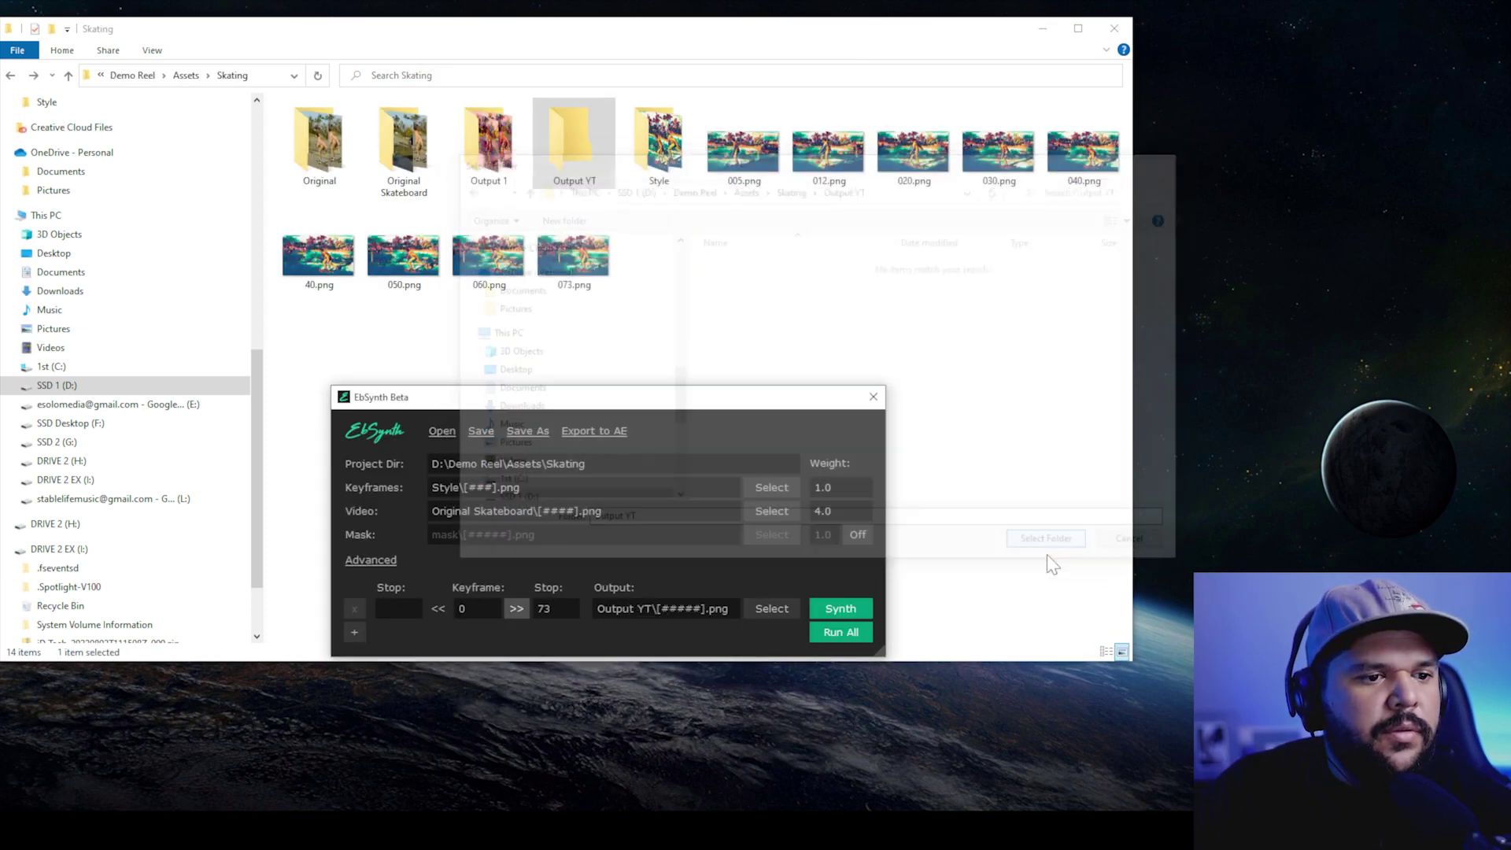
{"action": "left_click", "coordinate": [854, 611]}
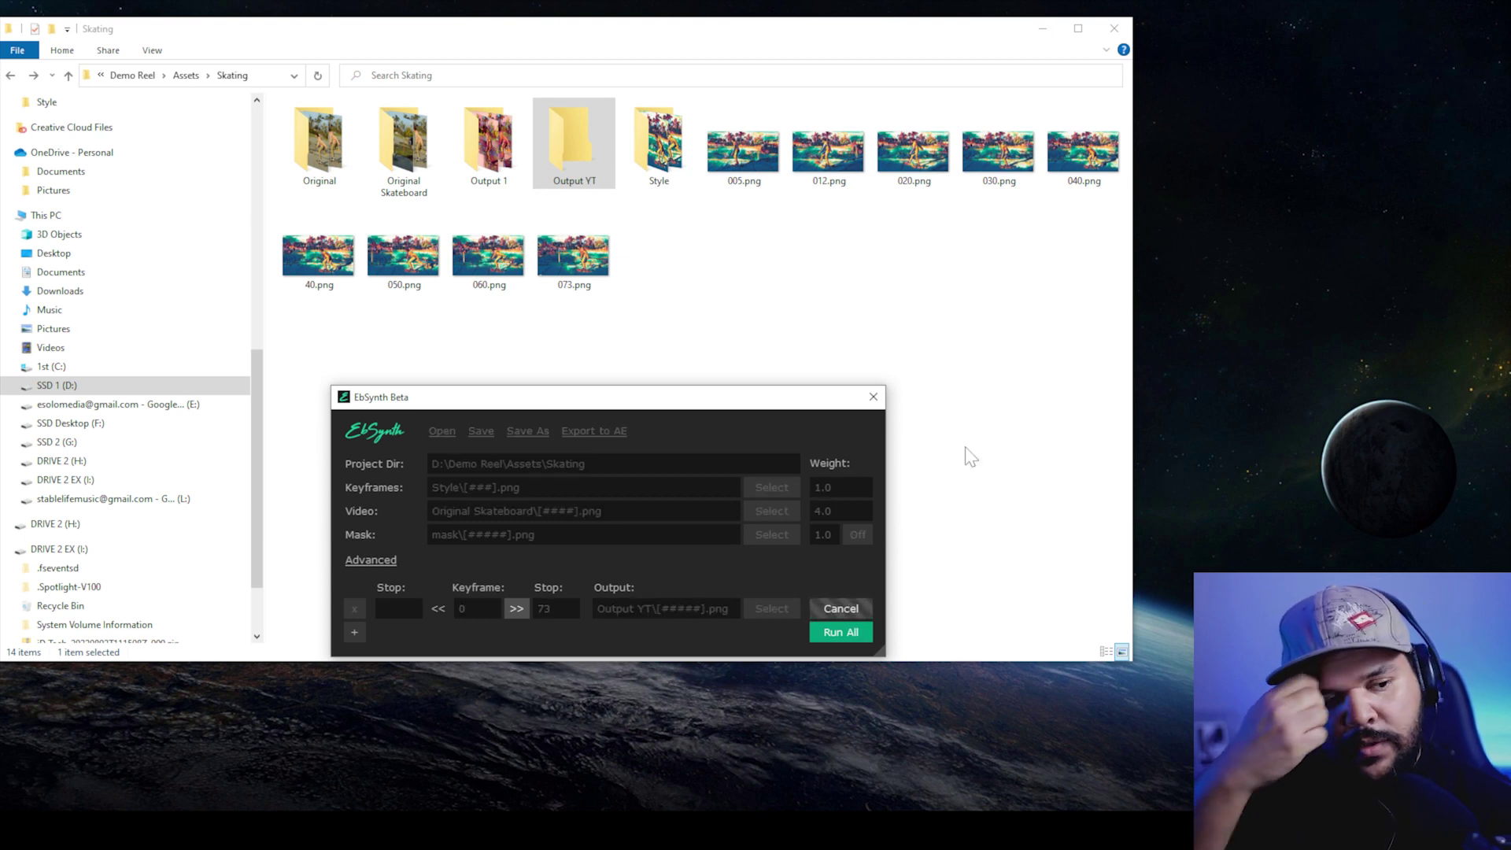
Watch the synthesized frames appear in Output YT, then close the style frame preview
{"action": "double_click", "coordinate": [588, 162]}
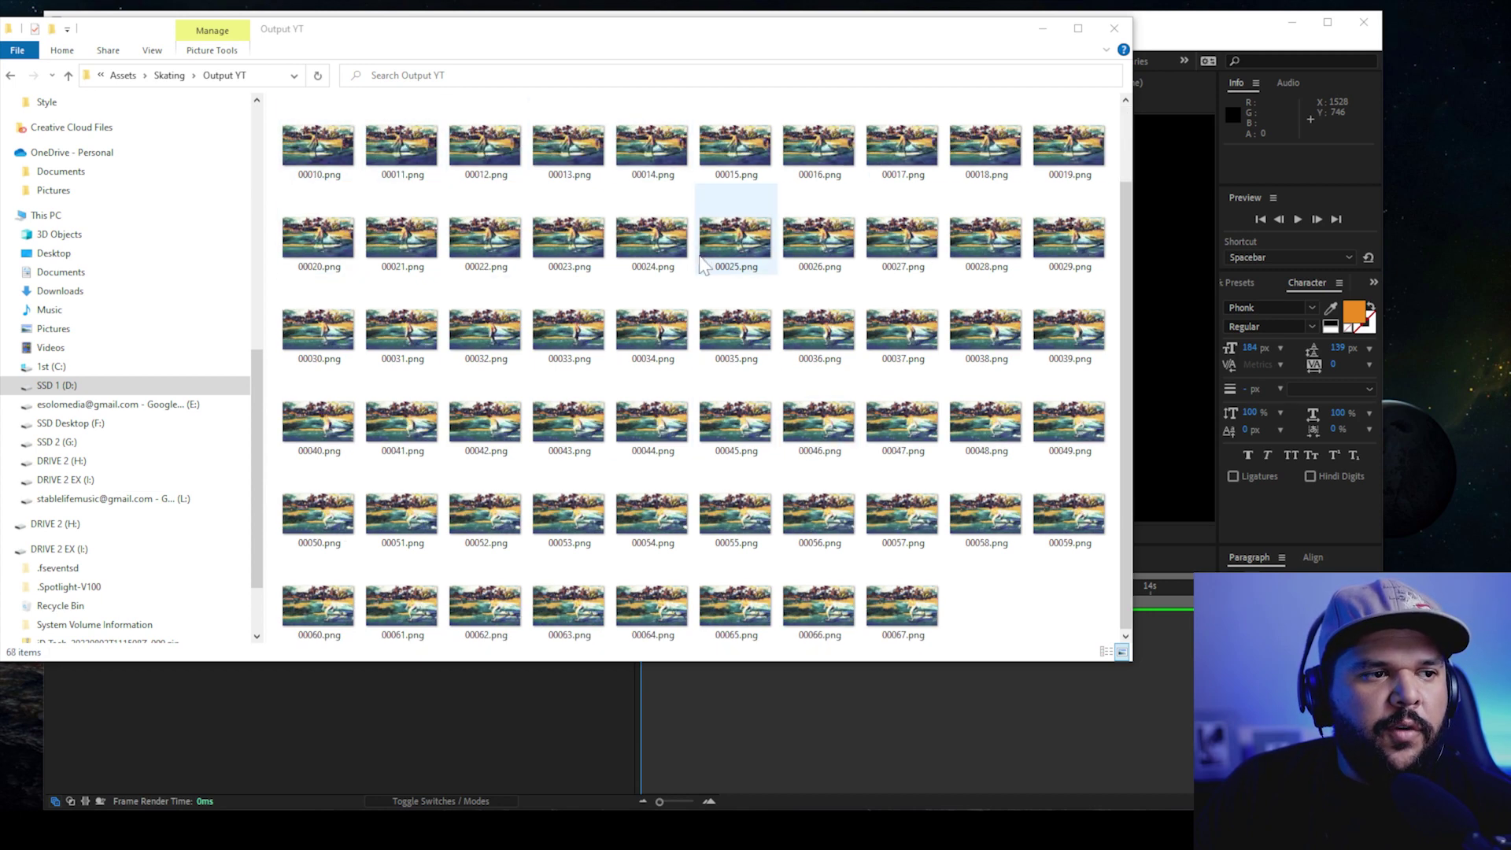
{"action": "left_click_drag", "start_coordinate": [769, 43], "coordinate": [1012, 90]}
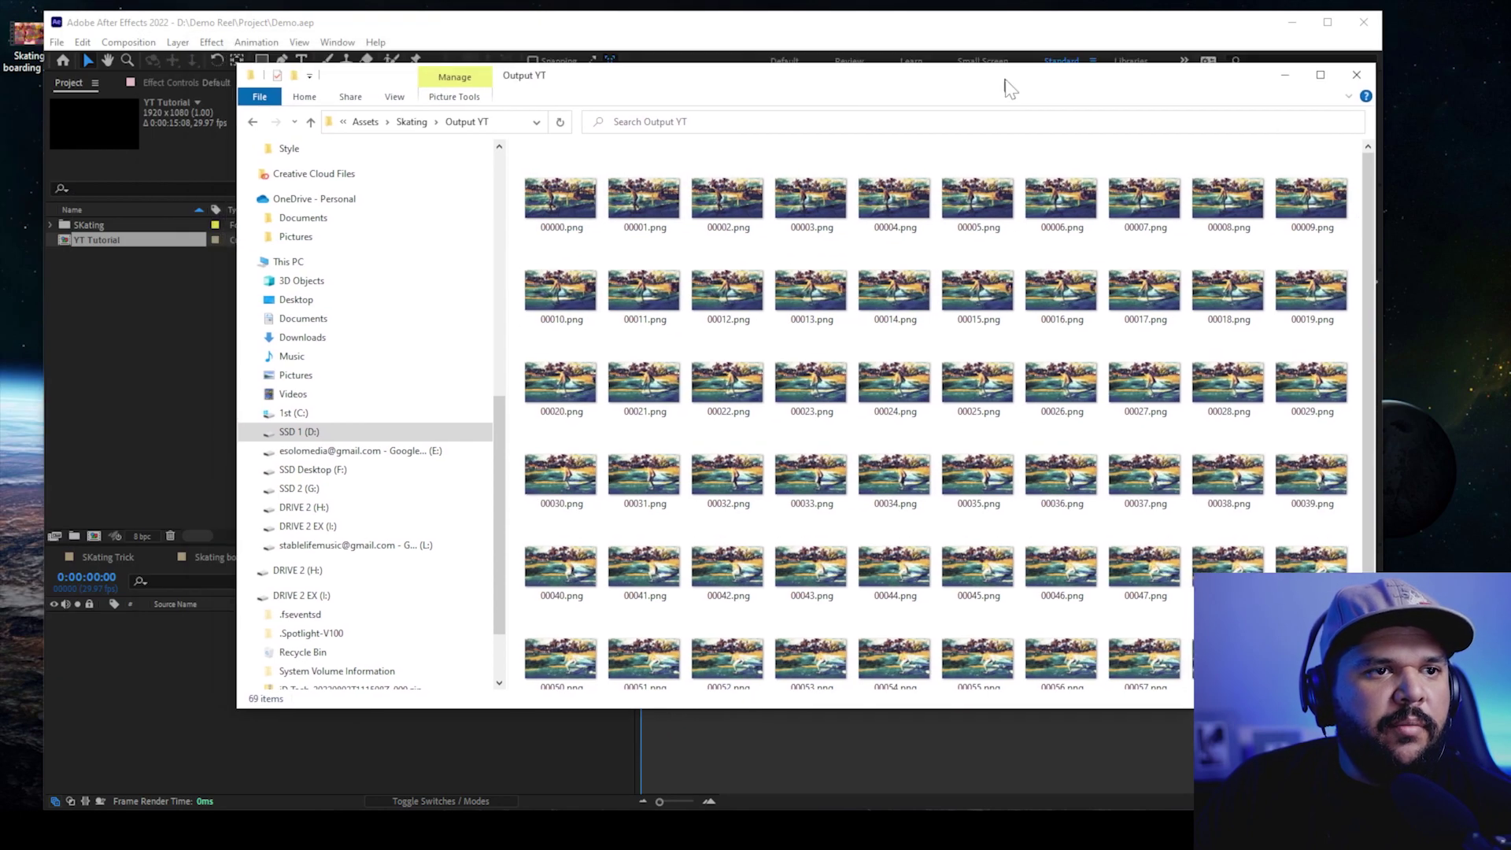
{"action": "key", "text": "alt+Up"}
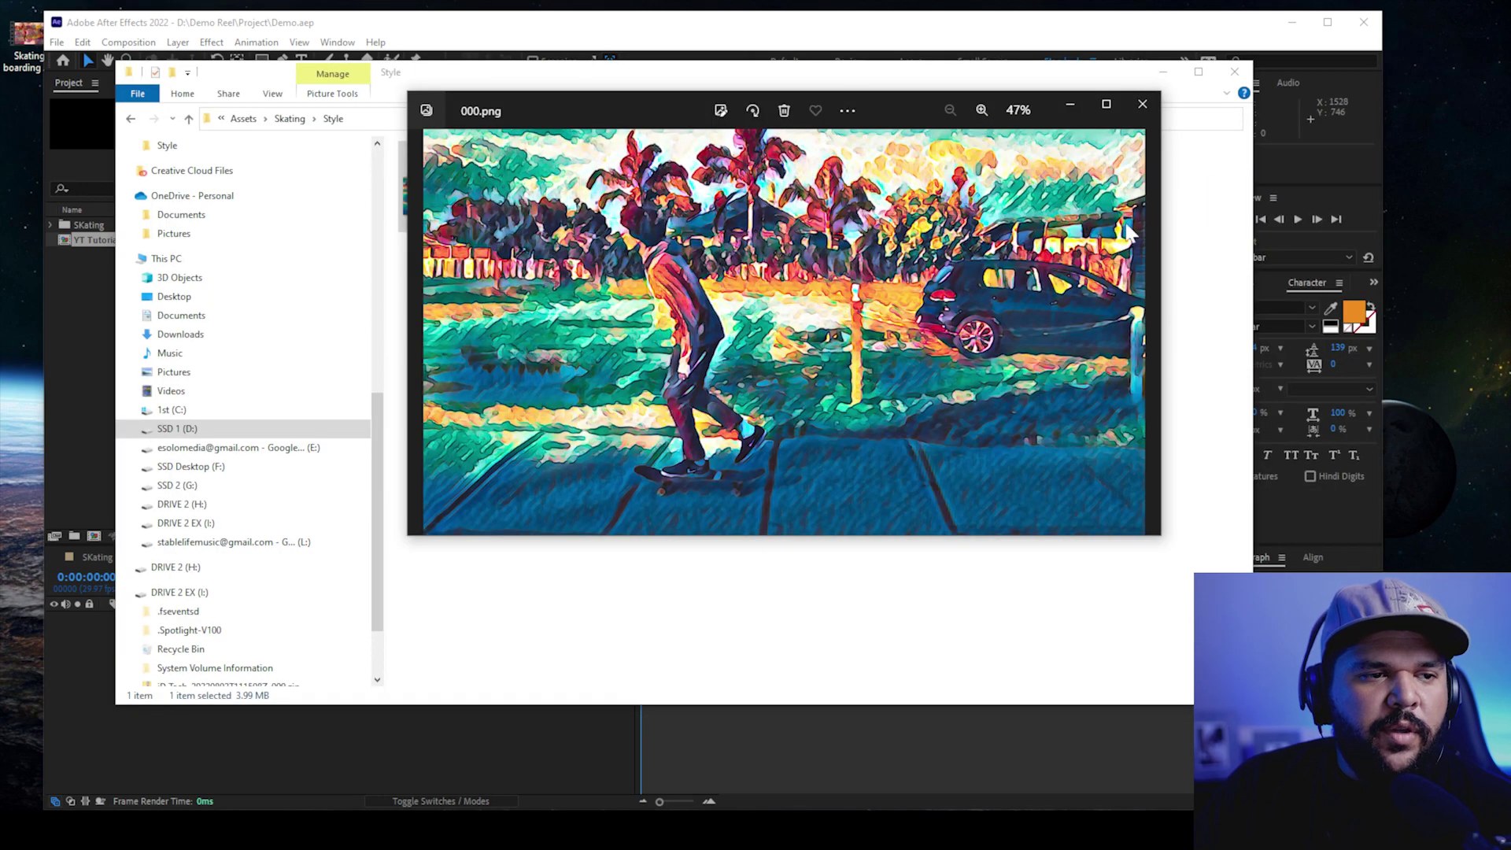
{"action": "left_click", "coordinate": [1141, 108]}
Reopen Output YT from Skating to confirm the 74 PNG frames, then return to After Effects
{"action": "left_click", "coordinate": [131, 120]}
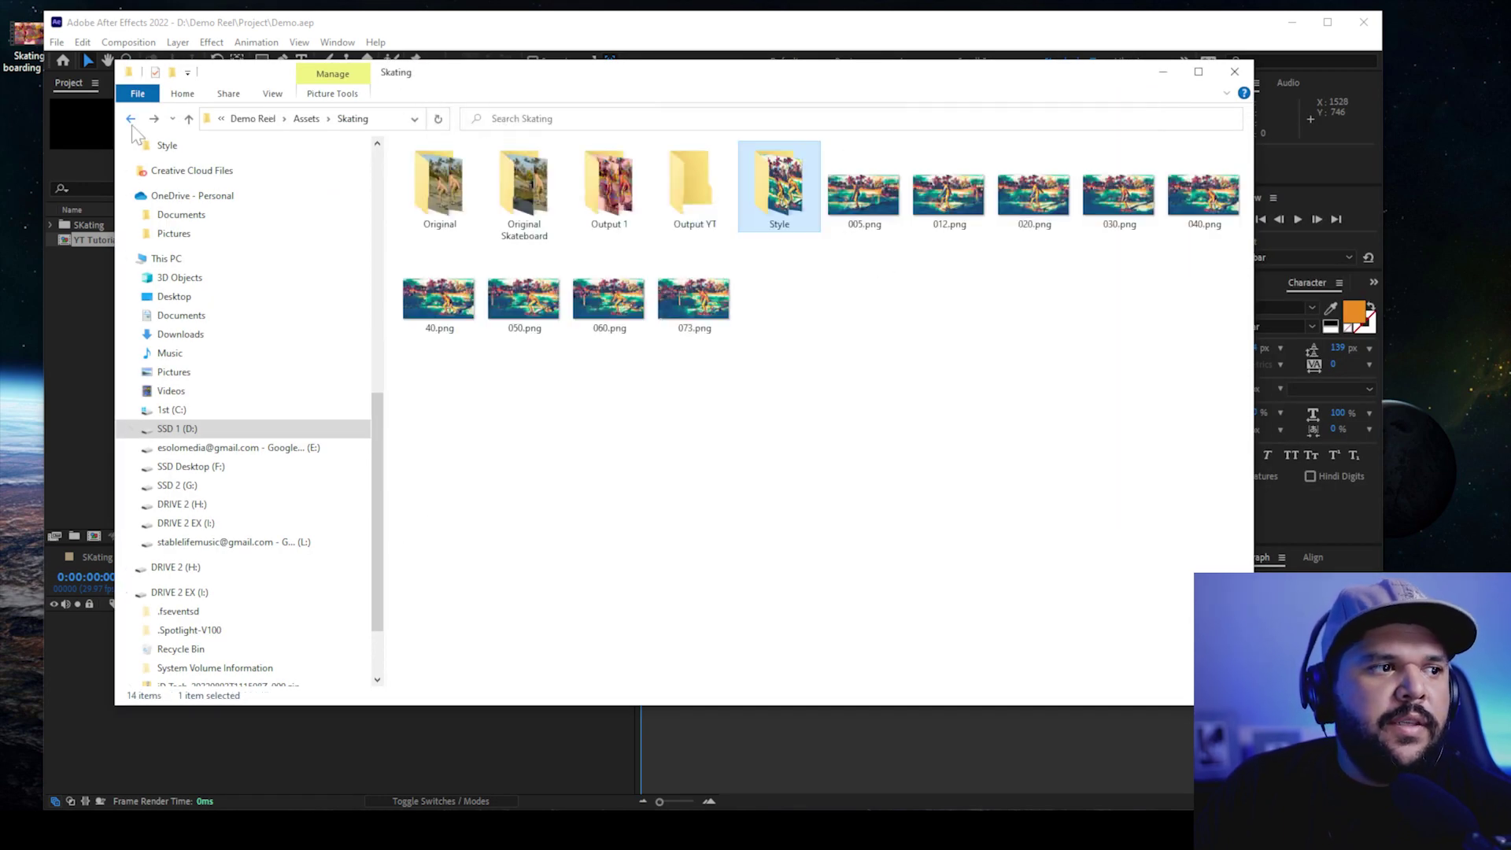
{"action": "double_click", "coordinate": [687, 217]}
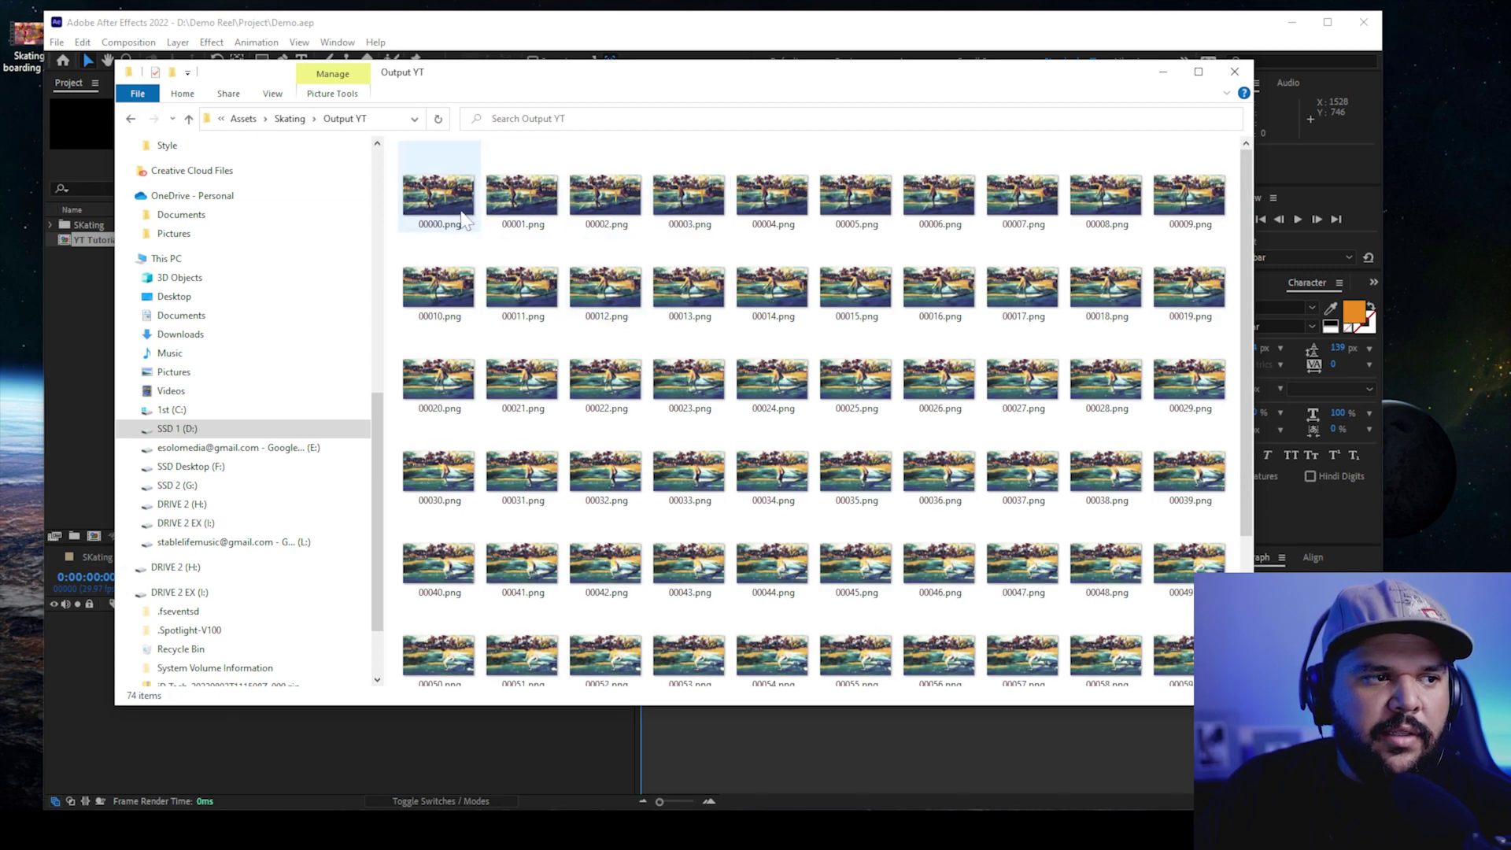
{"action": "left_click", "coordinate": [438, 197]}
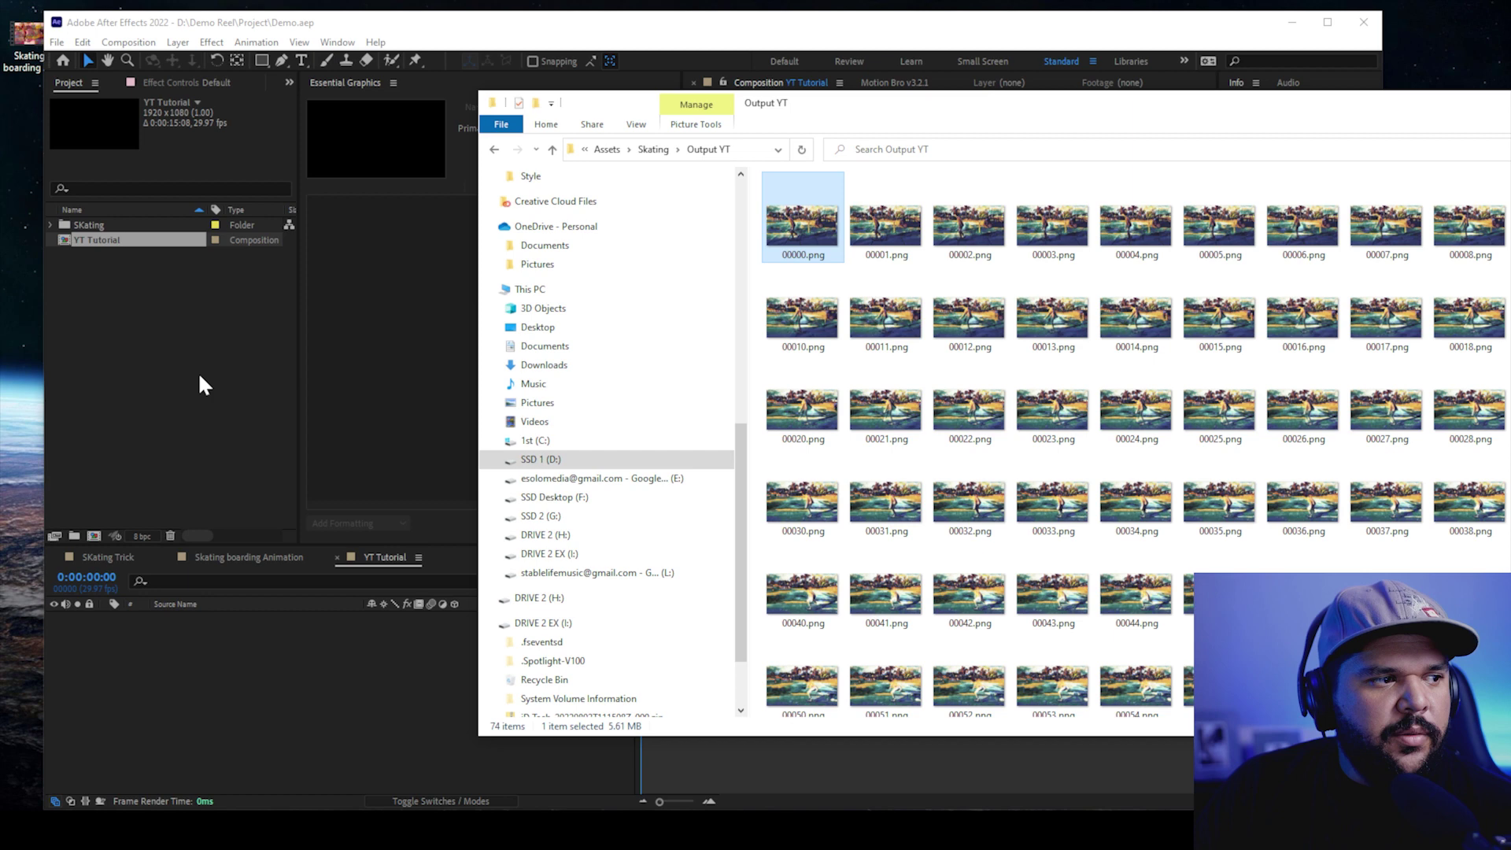
{"action": "left_click", "coordinate": [200, 376]}
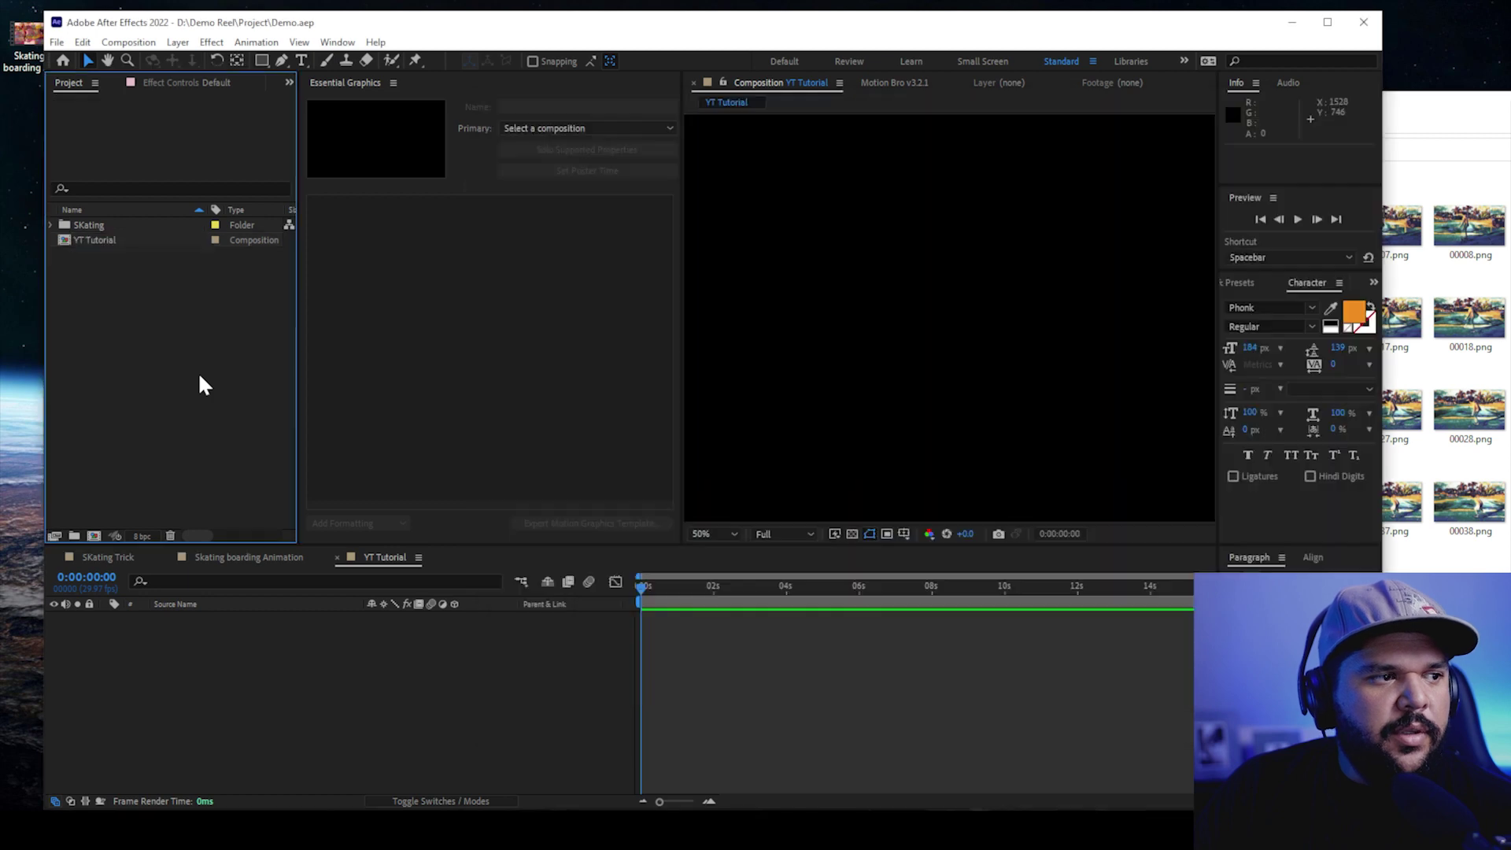
Import Output YT's first frame as a 74-frame PNG sequence and drop it into the YT Tutorial timeline
{"action": "double_click", "coordinate": [203, 376]}
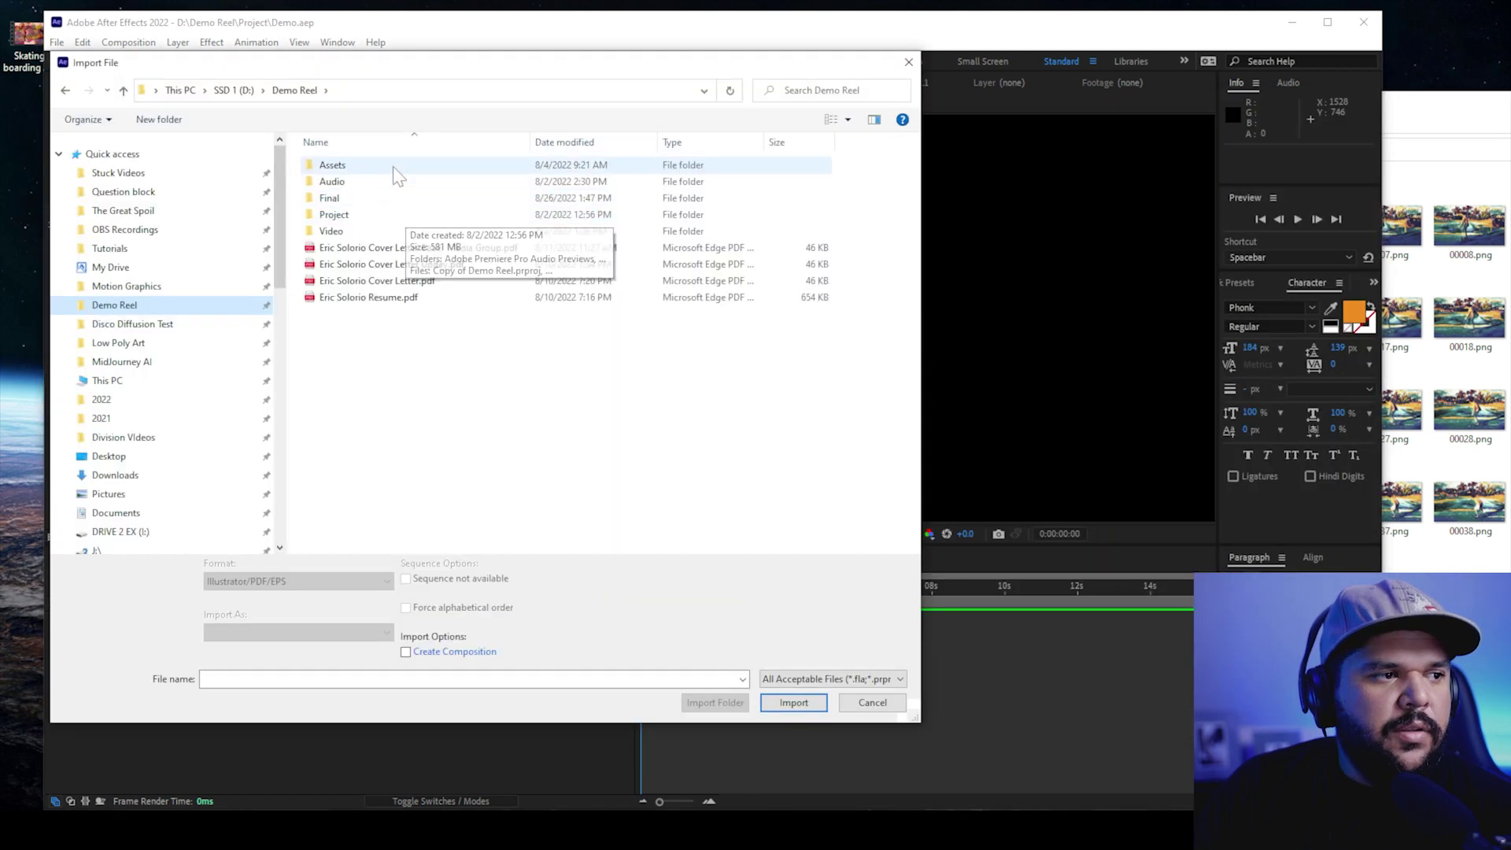
{"action": "double_click", "coordinate": [398, 185]}
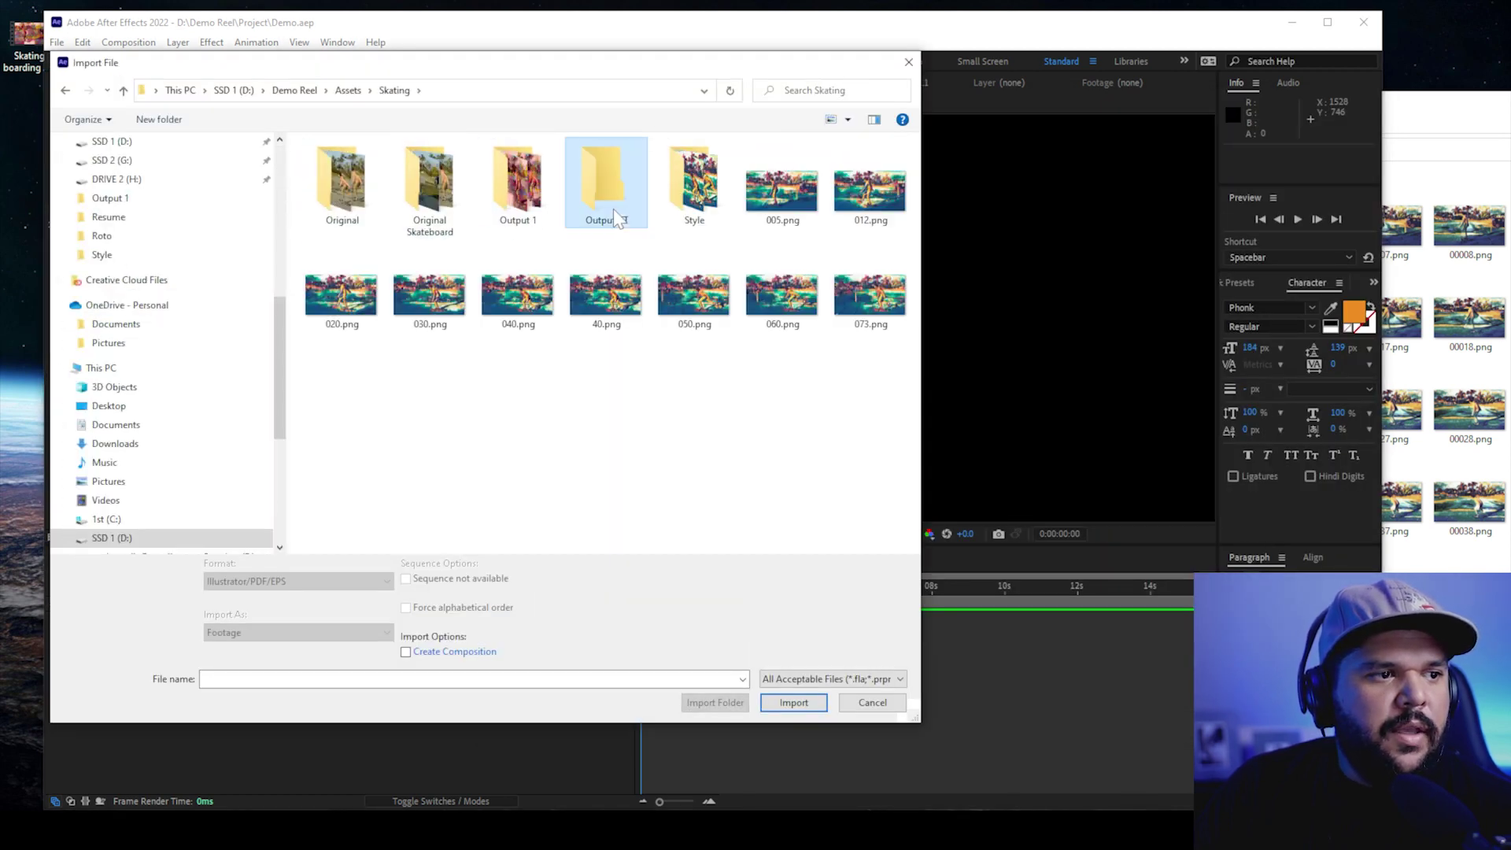
{"action": "double_click", "coordinate": [612, 205]}
{"action": "left_click", "coordinate": [349, 219]}
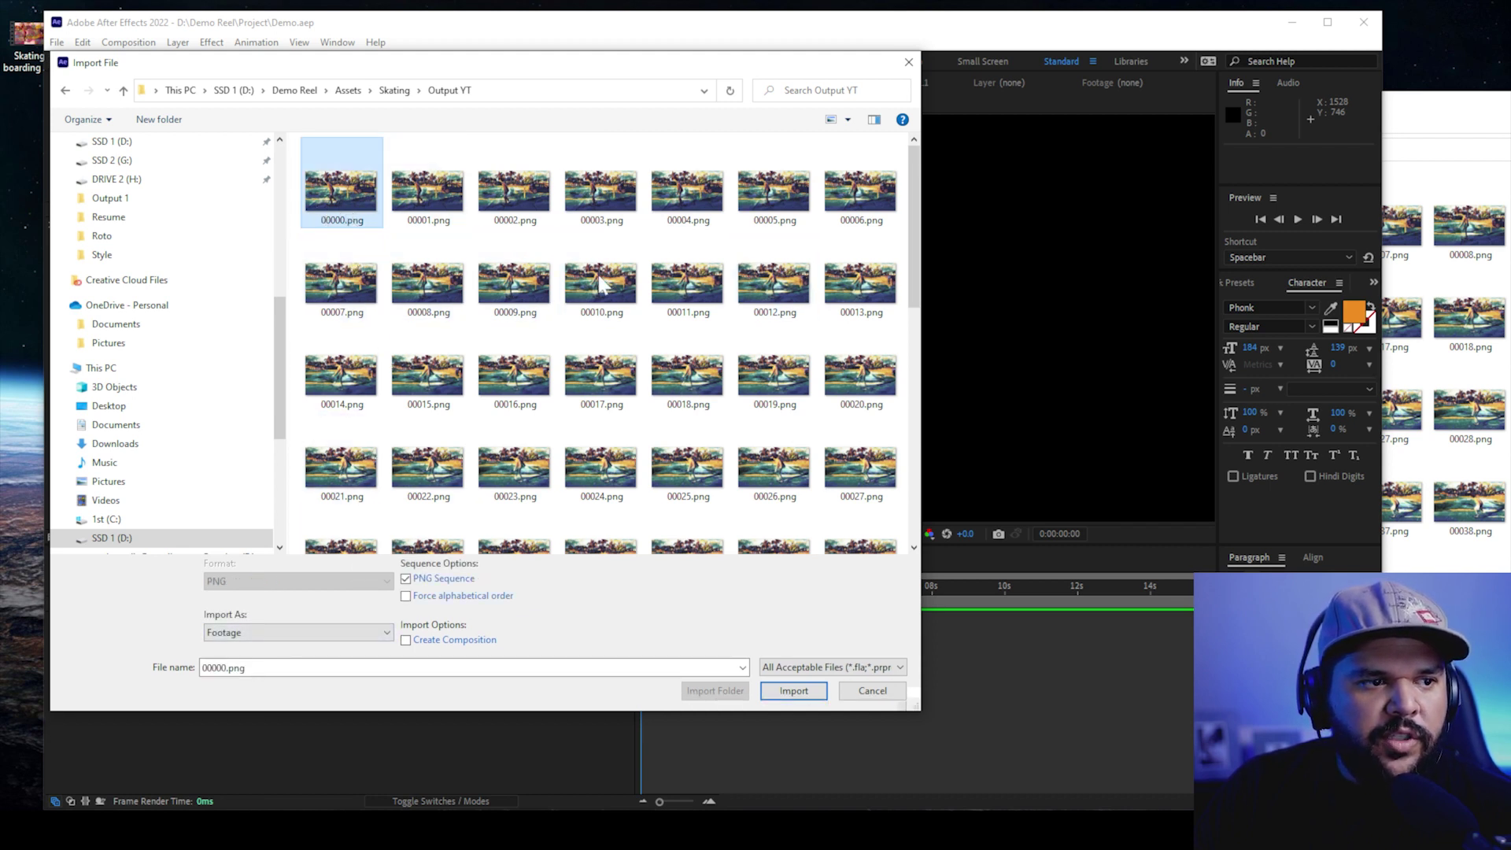
{"action": "scroll", "coordinate": [470, 391], "scroll_direction": "down", "scroll_amount": 6}
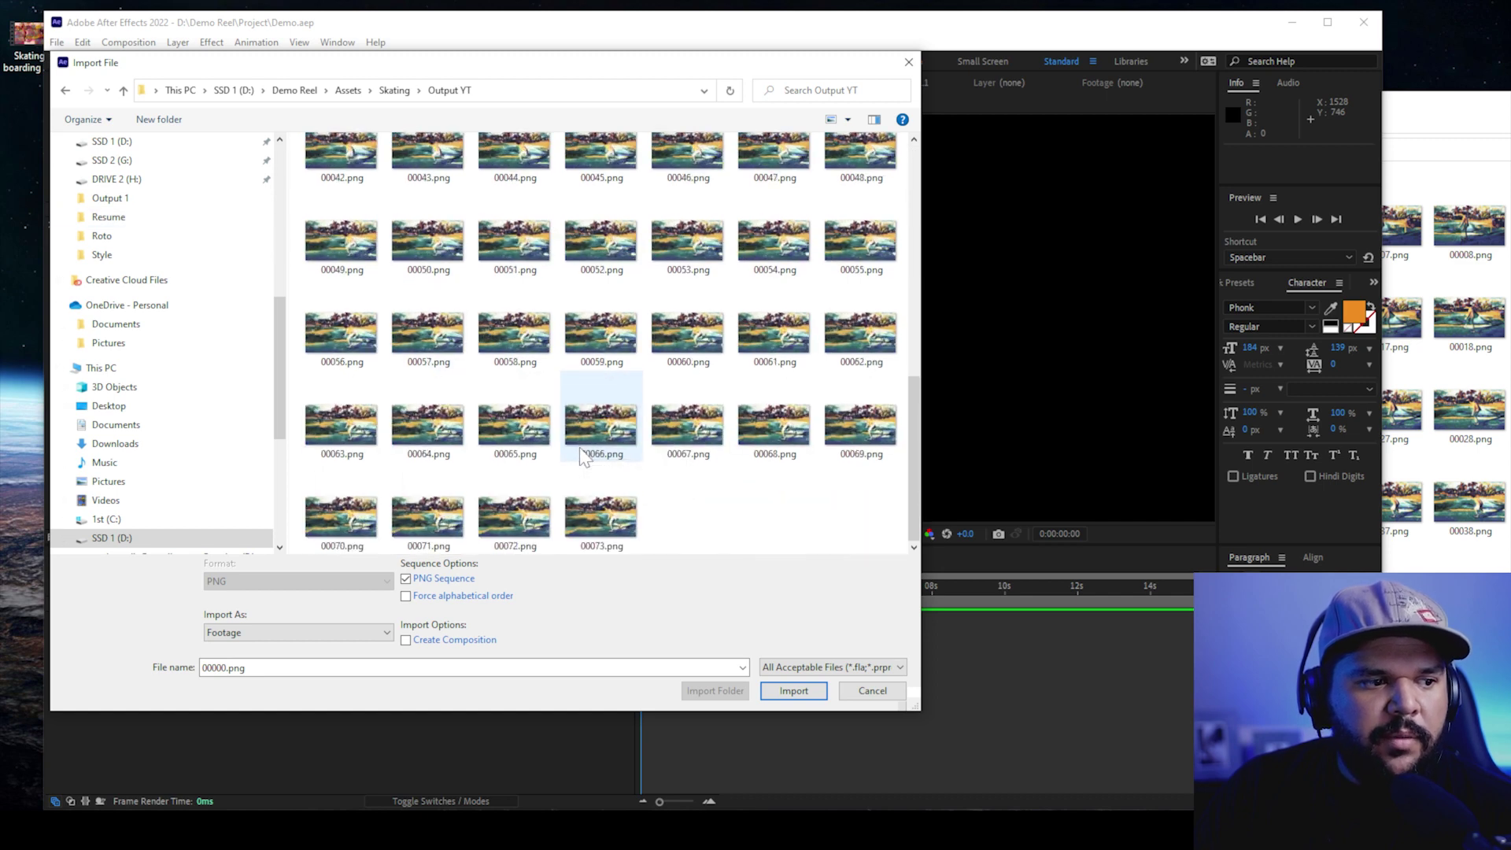
{"action": "scroll", "coordinate": [582, 457], "scroll_direction": "up", "scroll_amount": 5}
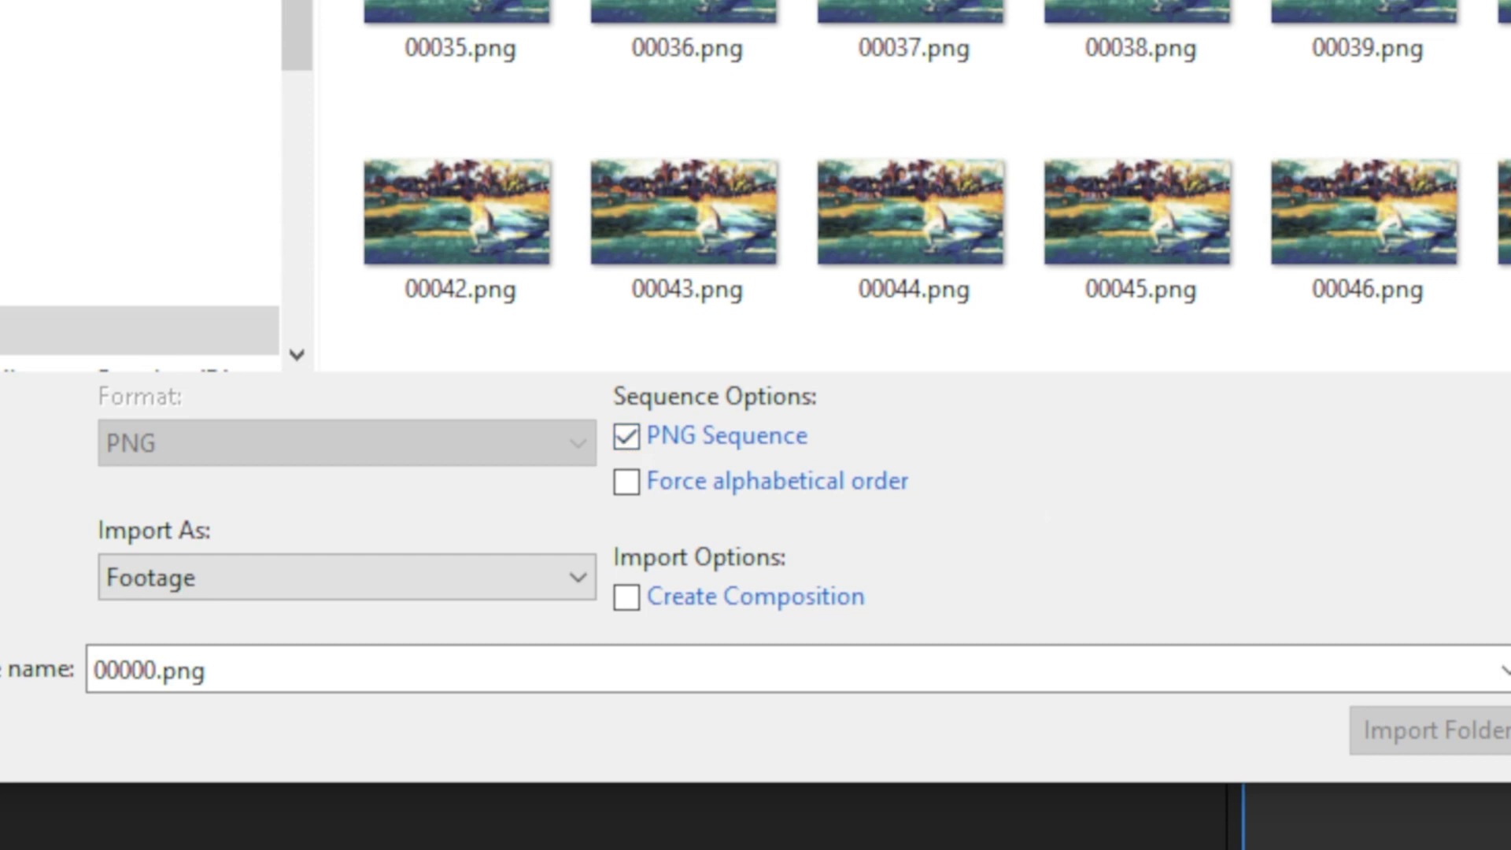
{"action": "left_click", "coordinate": [807, 696]}
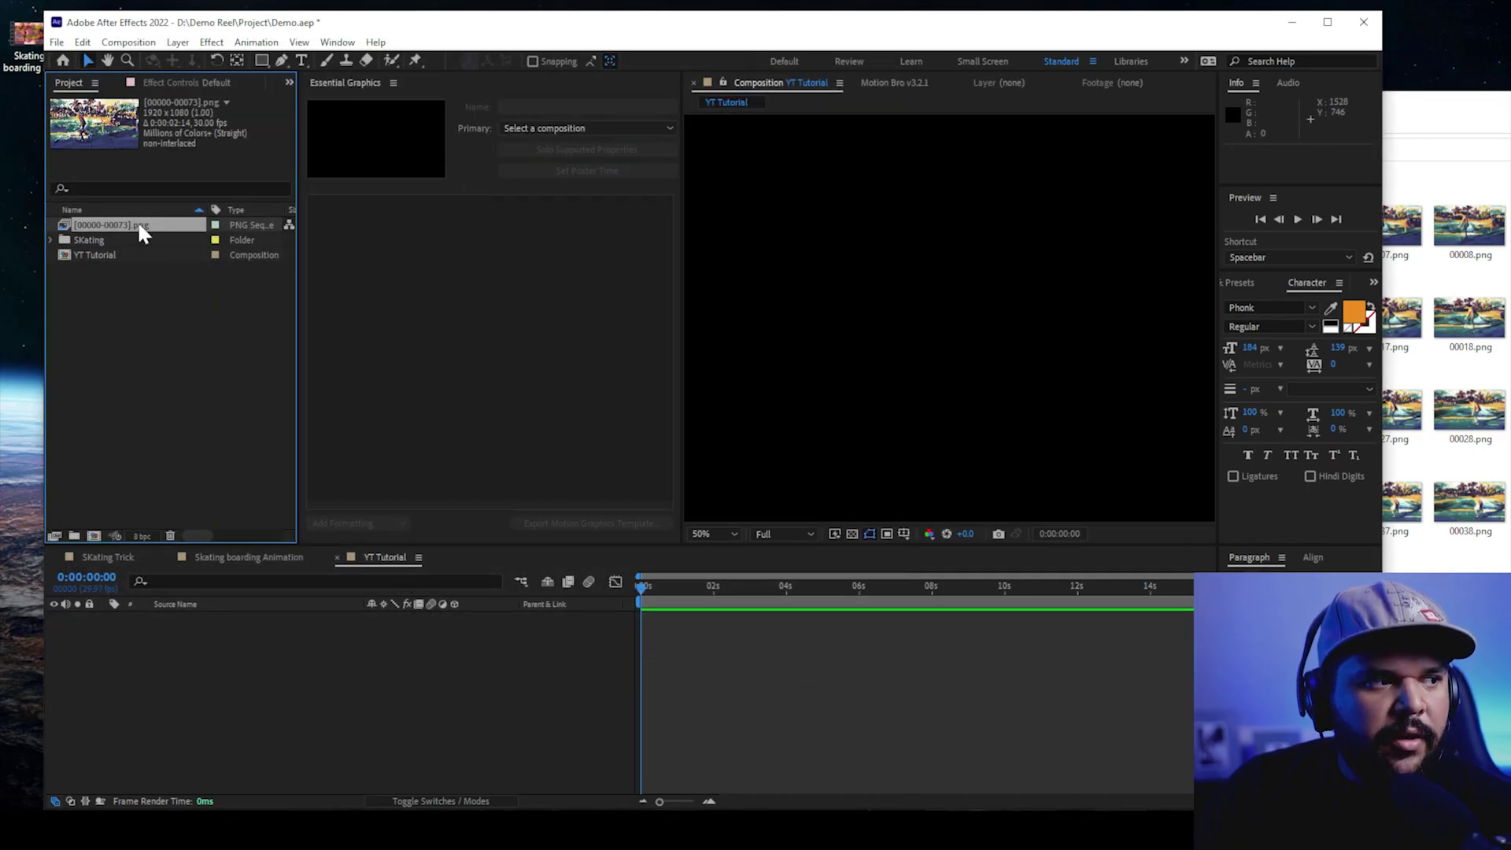
{"action": "left_click_drag", "start_coordinate": [139, 229], "coordinate": [665, 624]}
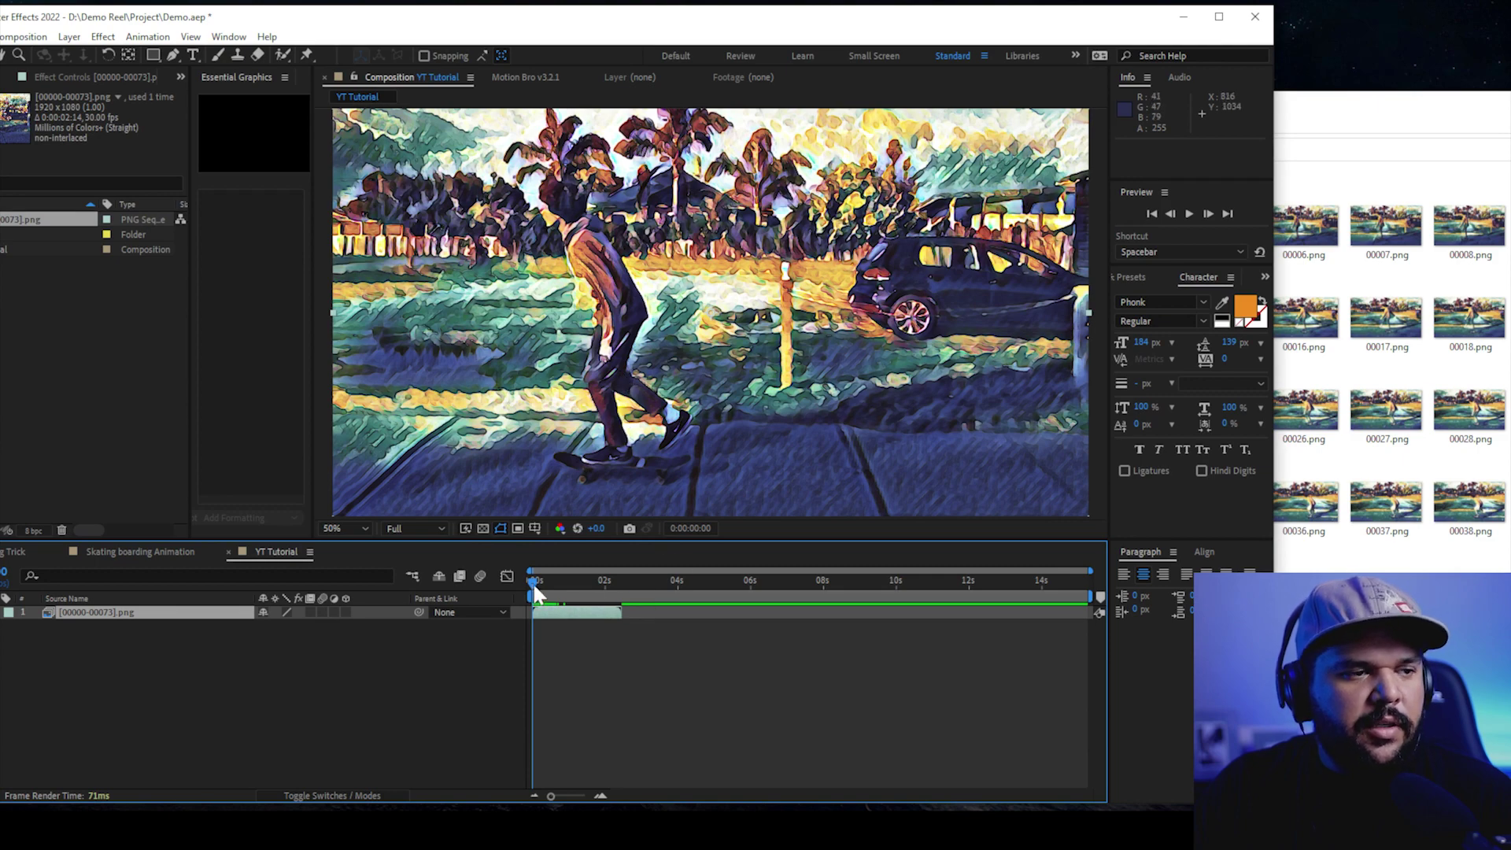
{"action": "left_click_drag", "start_coordinate": [533, 586], "coordinate": [555, 589]}
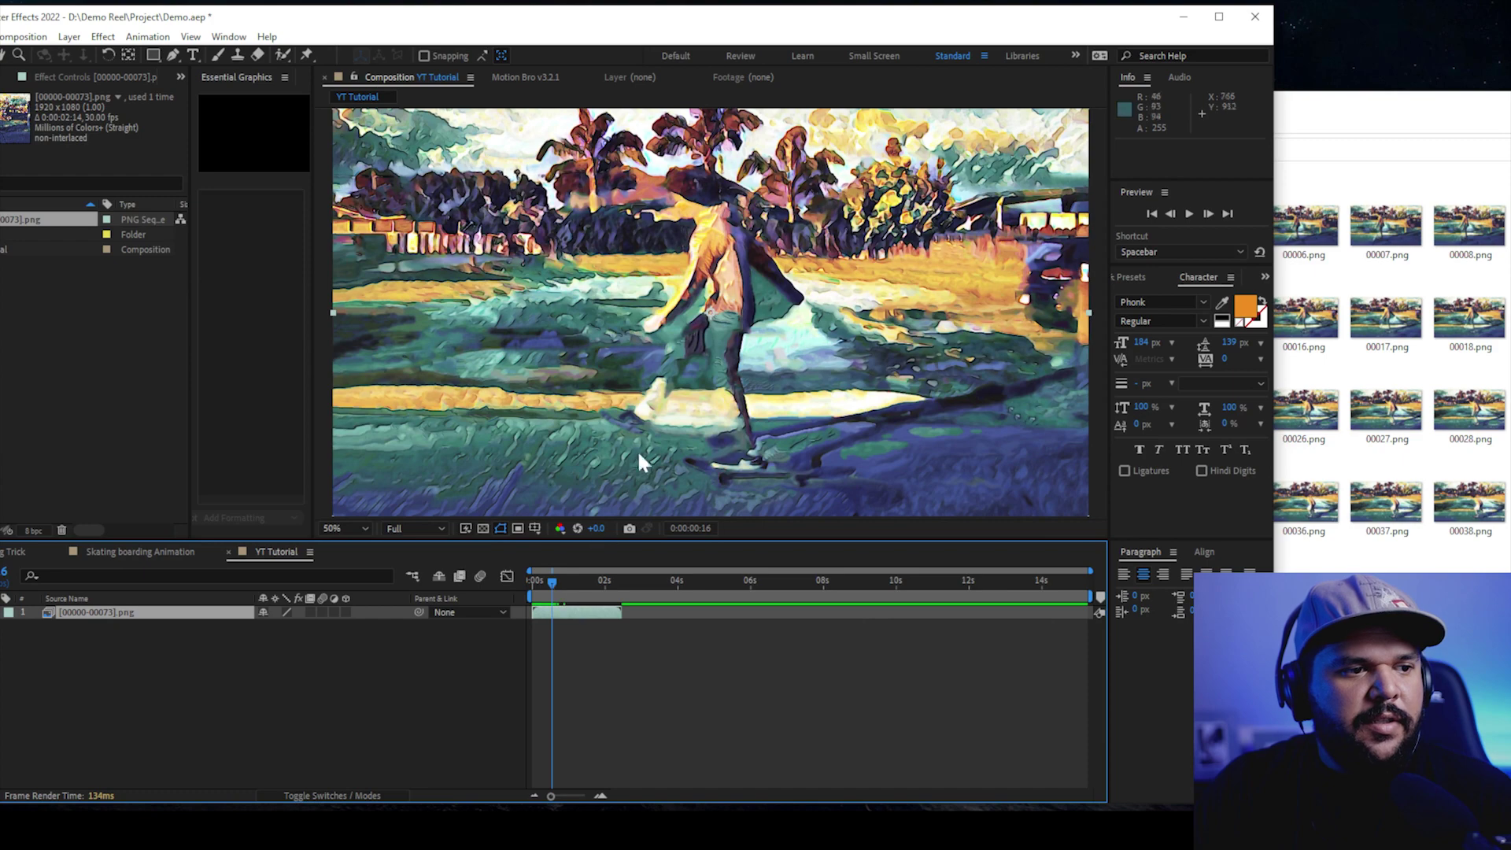
{"action": "left_click_drag", "start_coordinate": [554, 588], "coordinate": [607, 590]}
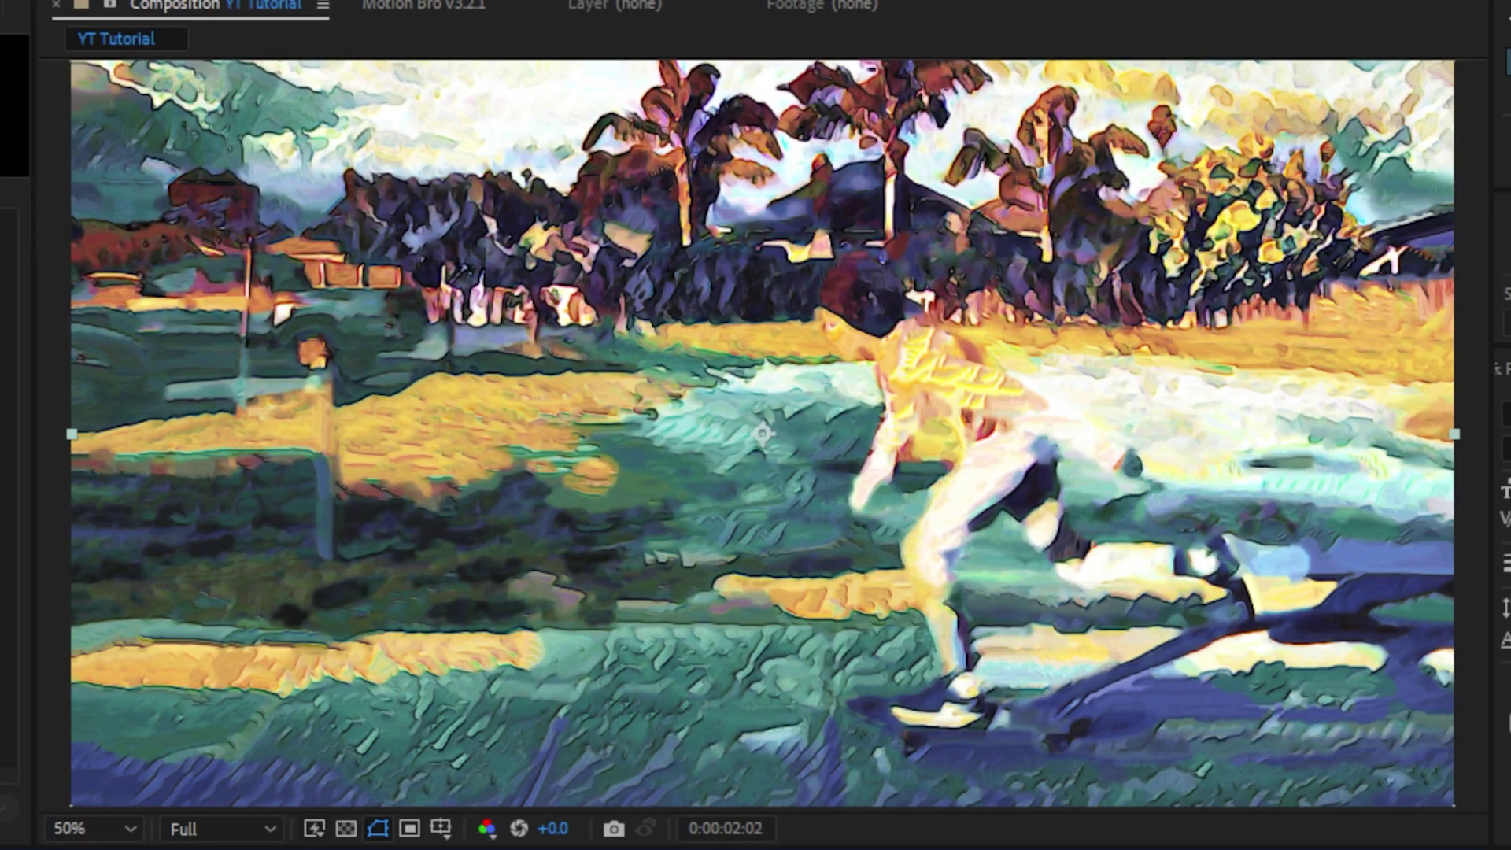
{"action": "key", "text": "space"}
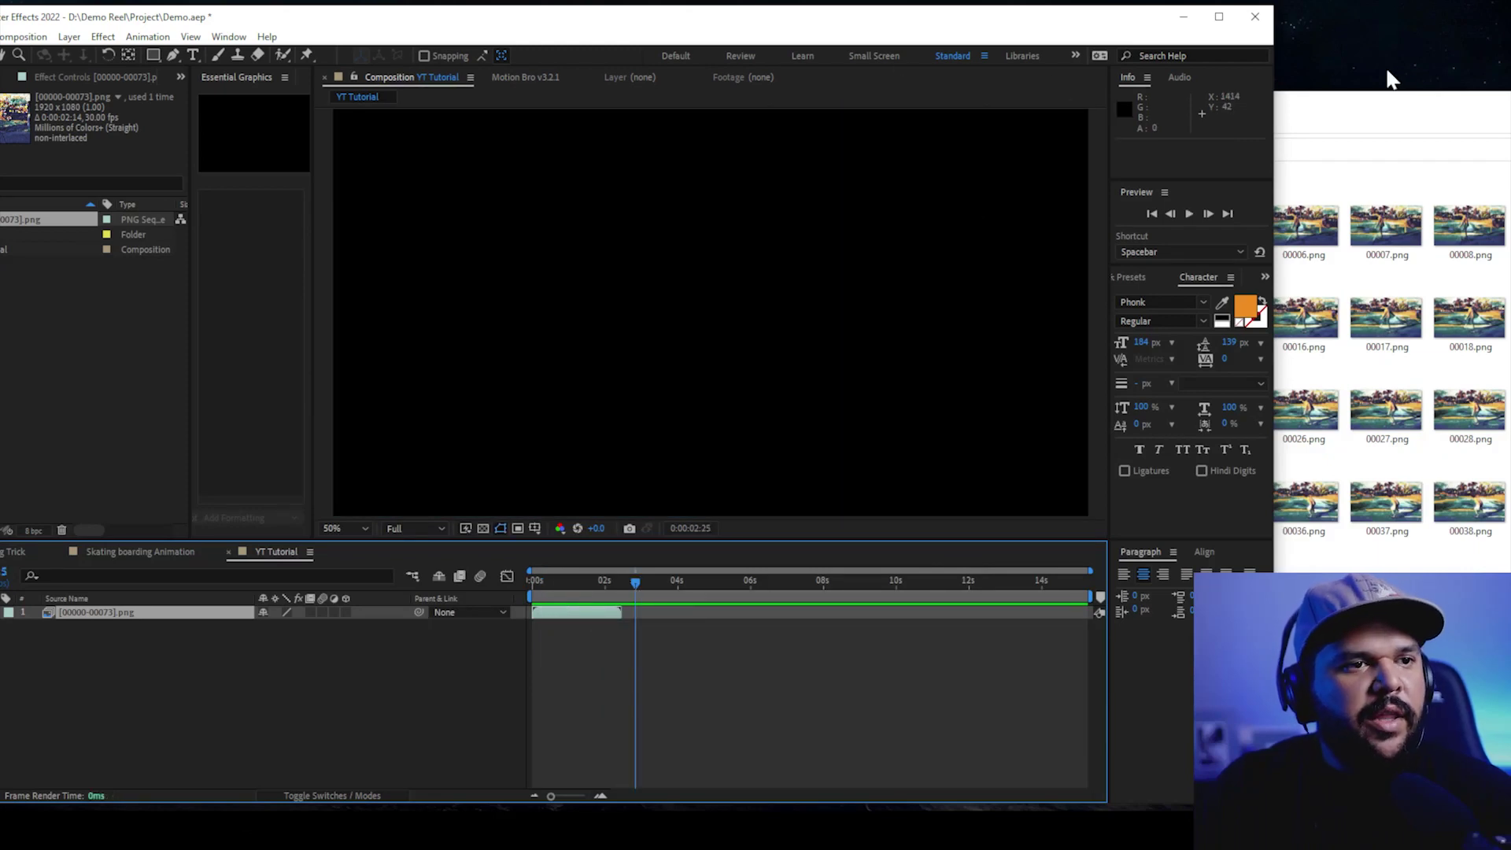
{"action": "left_click_drag", "start_coordinate": [1374, 110], "coordinate": [1078, 70]}
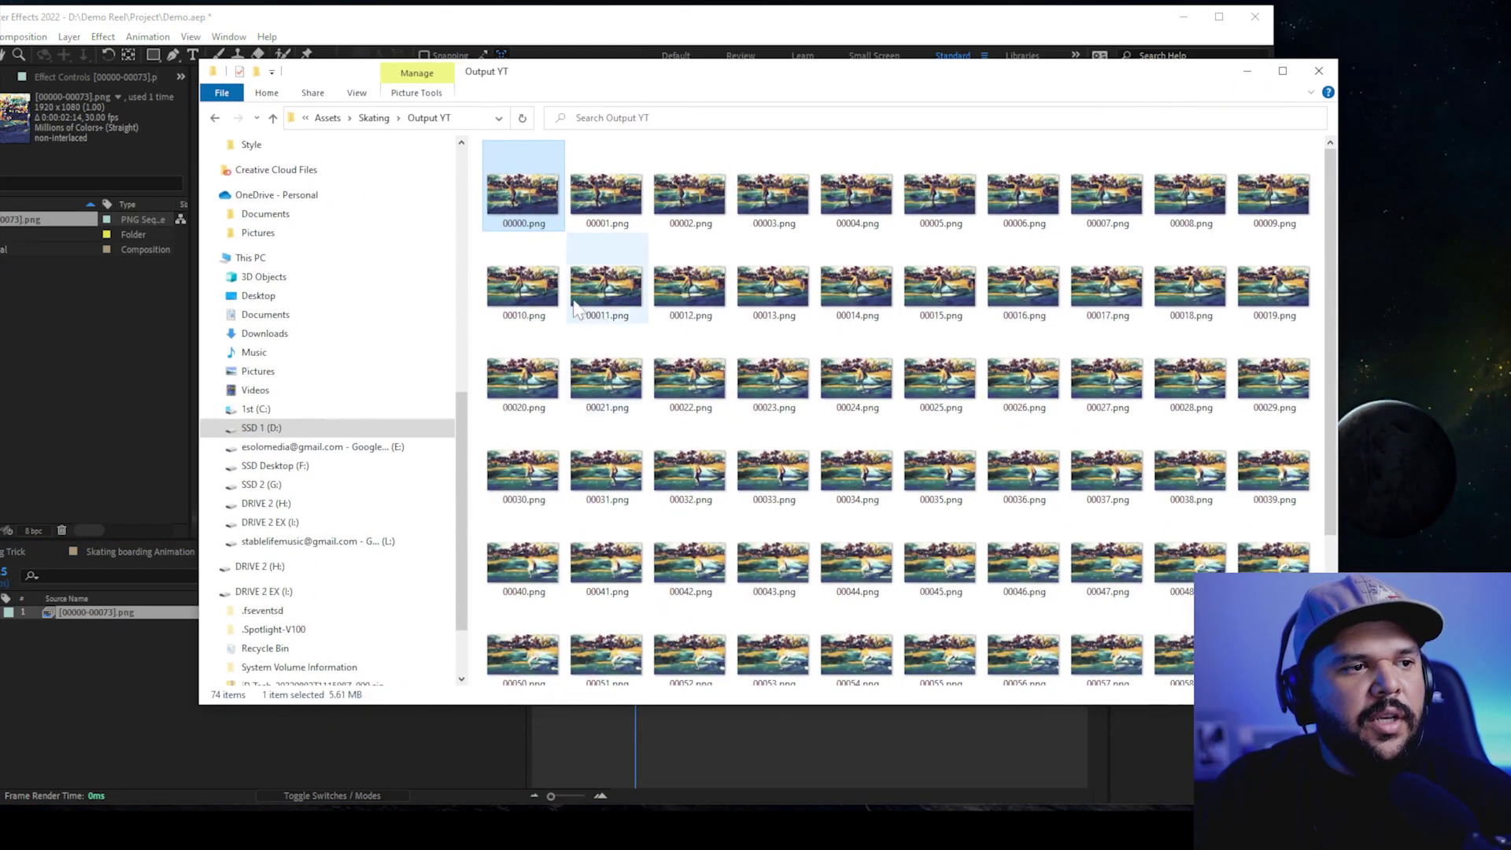
Preview the 005.png style keyframe and scrub the YT Tutorial comp from frame 5 back to frame 0
{"action": "left_click", "coordinate": [542, 206]}
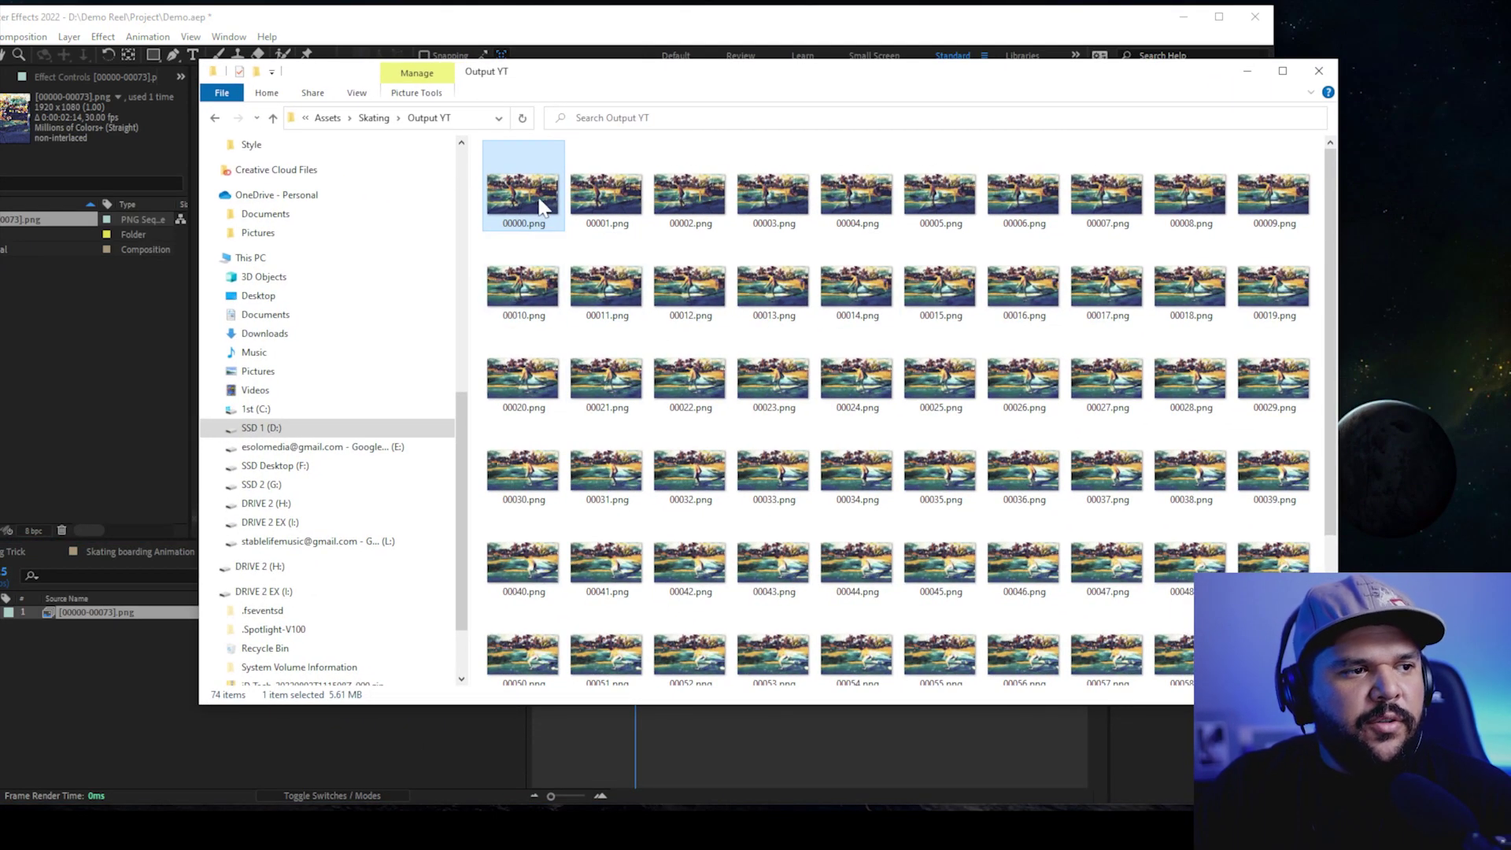
{"action": "left_click", "coordinate": [215, 118]}
{"action": "double_click", "coordinate": [931, 208]}
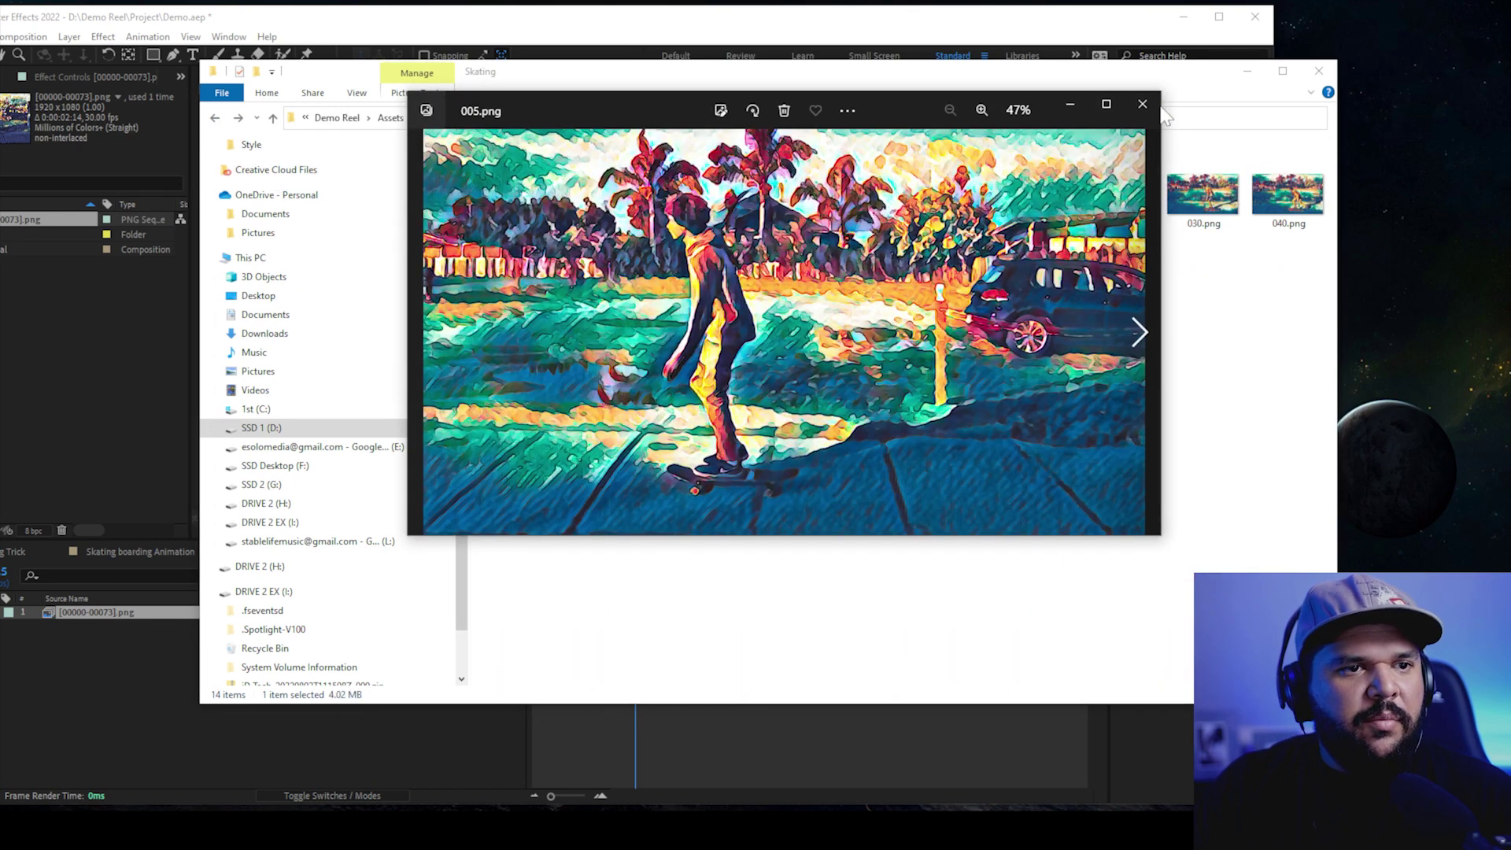
{"action": "left_click", "coordinate": [1143, 104]}
{"action": "mouse_move", "coordinate": [598, 580]}
{"action": "left_mouse_down"}
{"action": "mouse_move", "coordinate": [525, 584]}
{"action": "mouse_move", "coordinate": [575, 583]}
{"action": "left_mouse_up"}
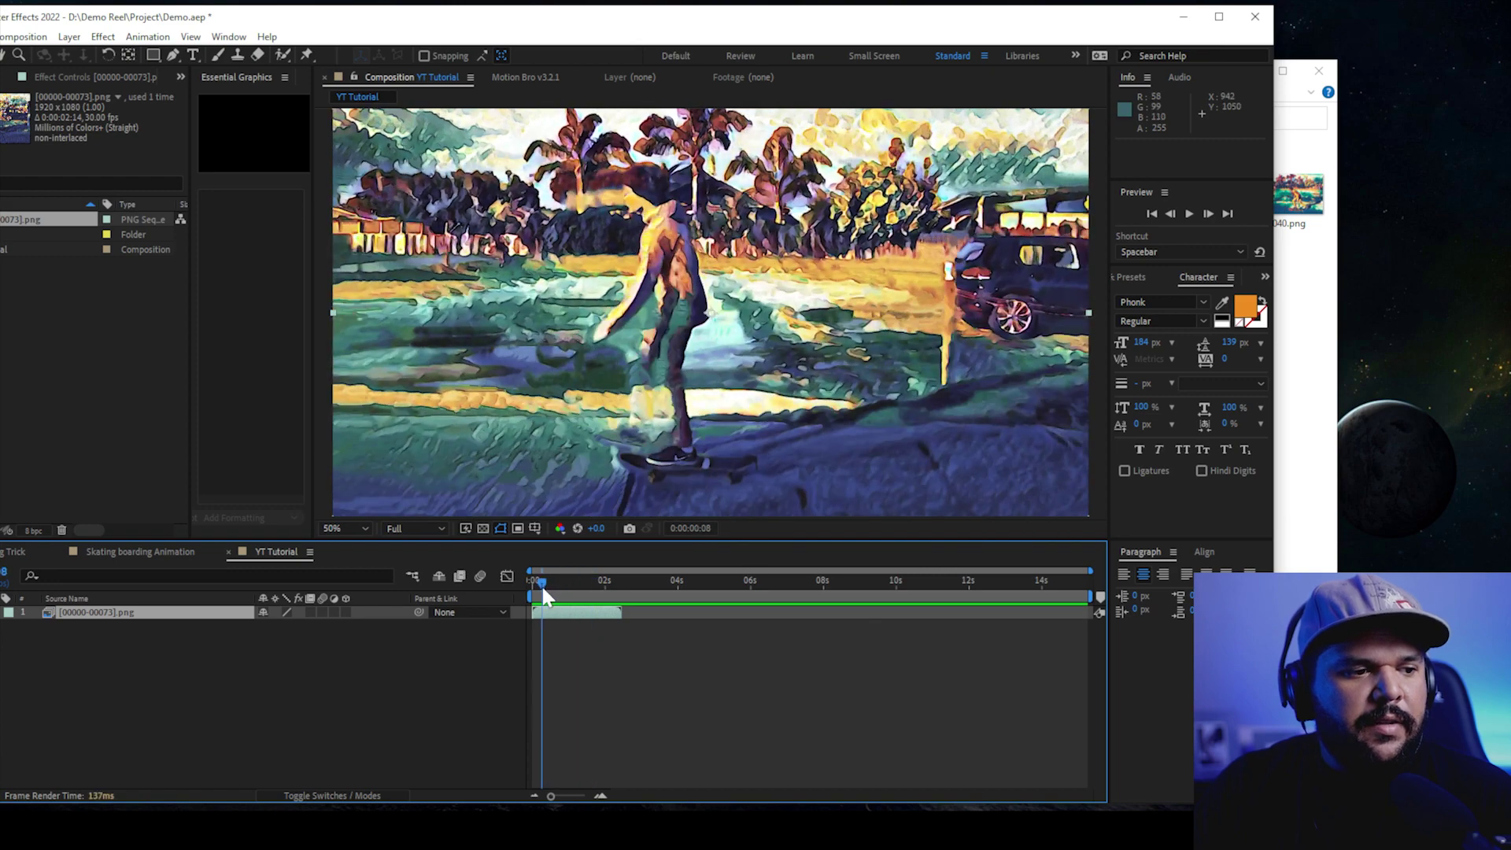
{"action": "left_click_drag", "start_coordinate": [541, 584], "coordinate": [532, 584]}
Select all nine styled PNG keyframes in the Skating folder
{"action": "left_click", "coordinate": [1319, 336]}
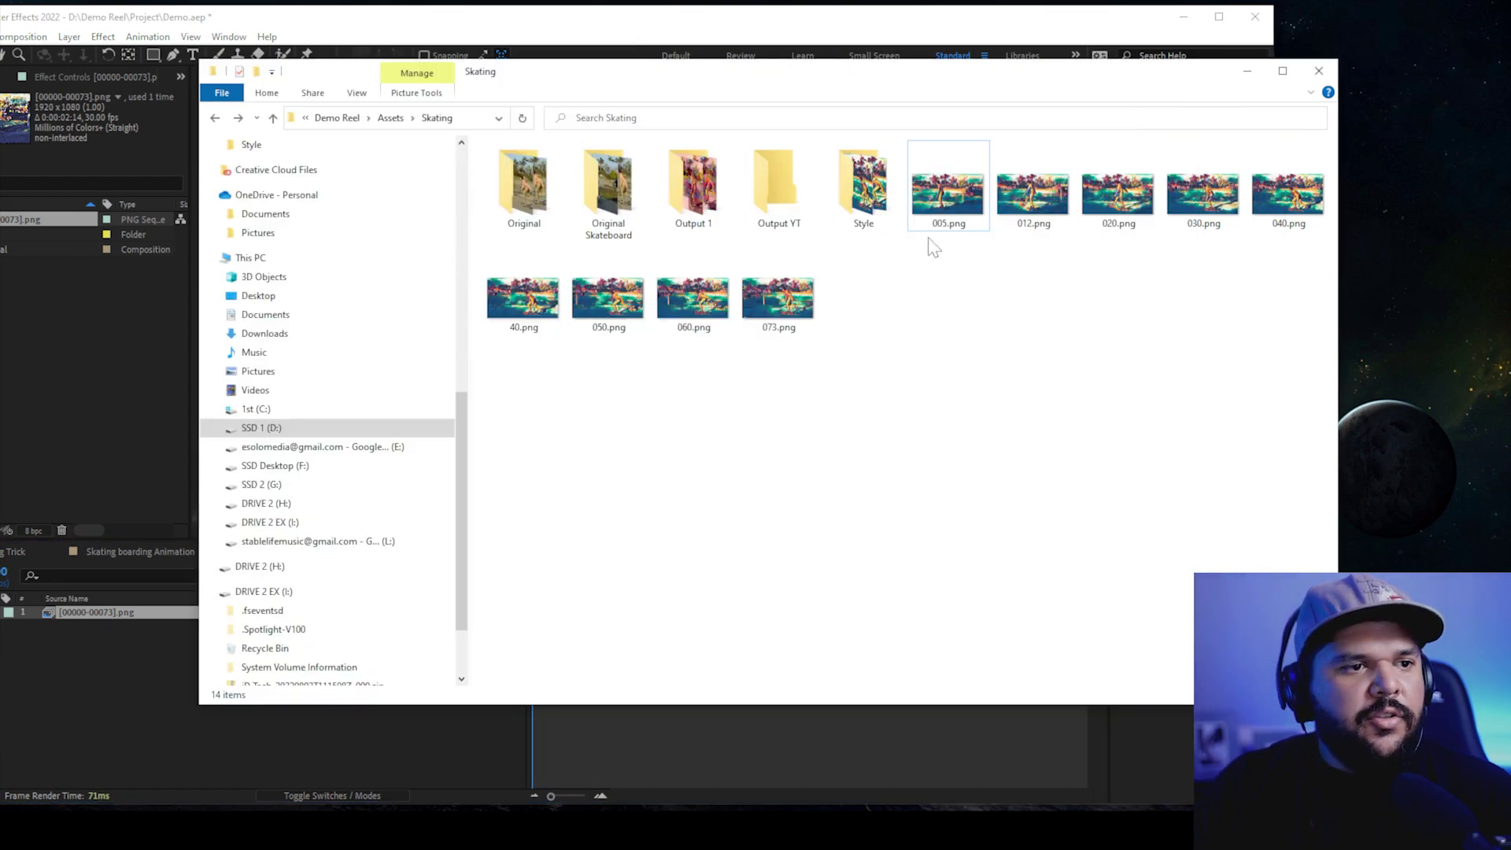
{"action": "left_click", "coordinate": [949, 223]}
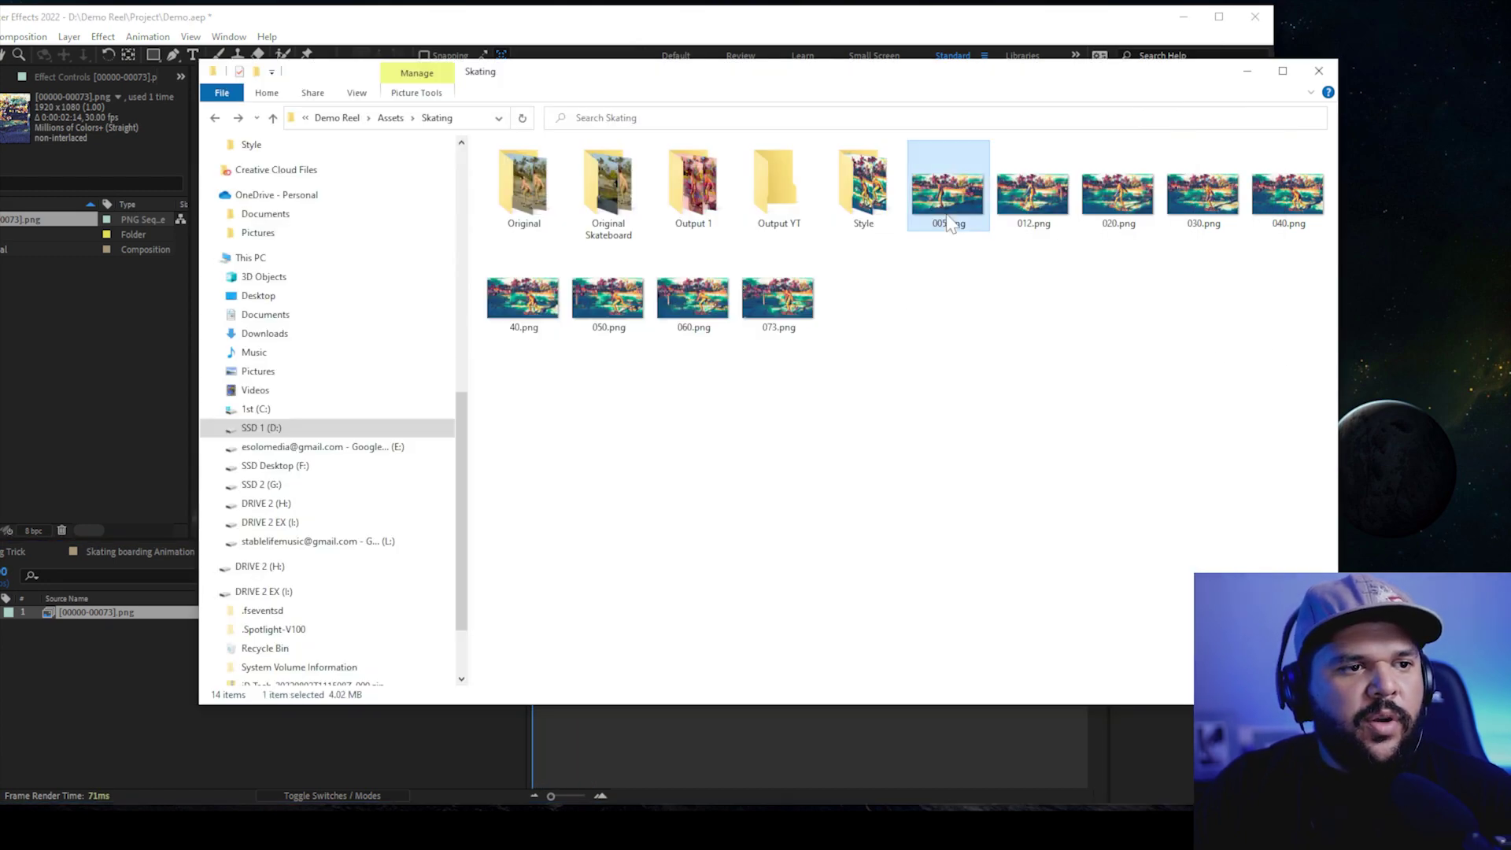
{"action": "left_click", "coordinate": [781, 303], "text": "shift"}
{"action": "left_click_drag", "start_coordinate": [789, 309], "coordinate": [860, 331]}
Open the Original Skateboard folder and select its first frame, 0000.png
{"action": "double_click", "coordinate": [535, 216]}
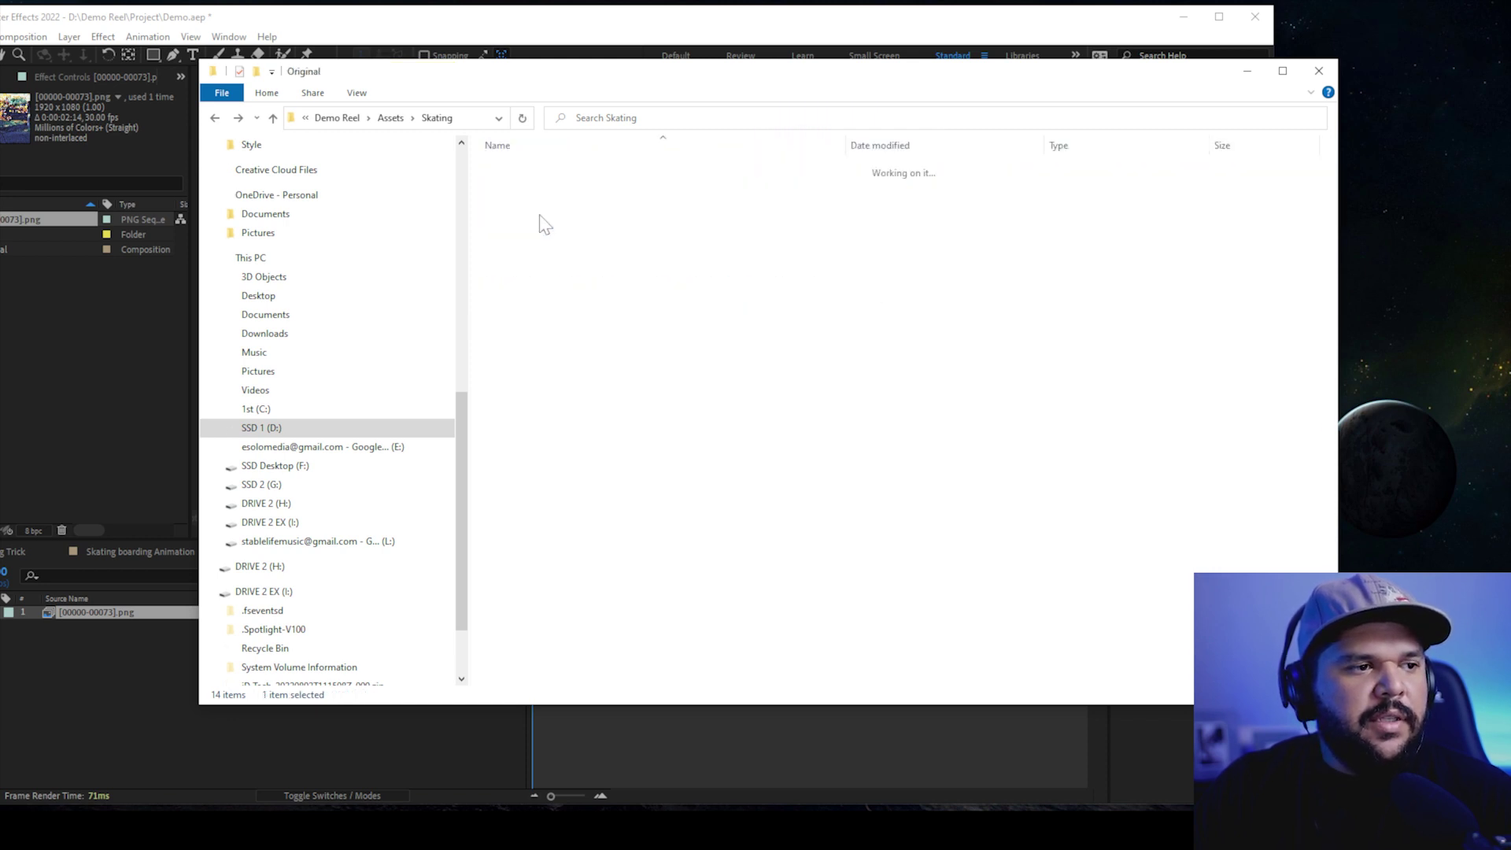
{"action": "left_click", "coordinate": [215, 117]}
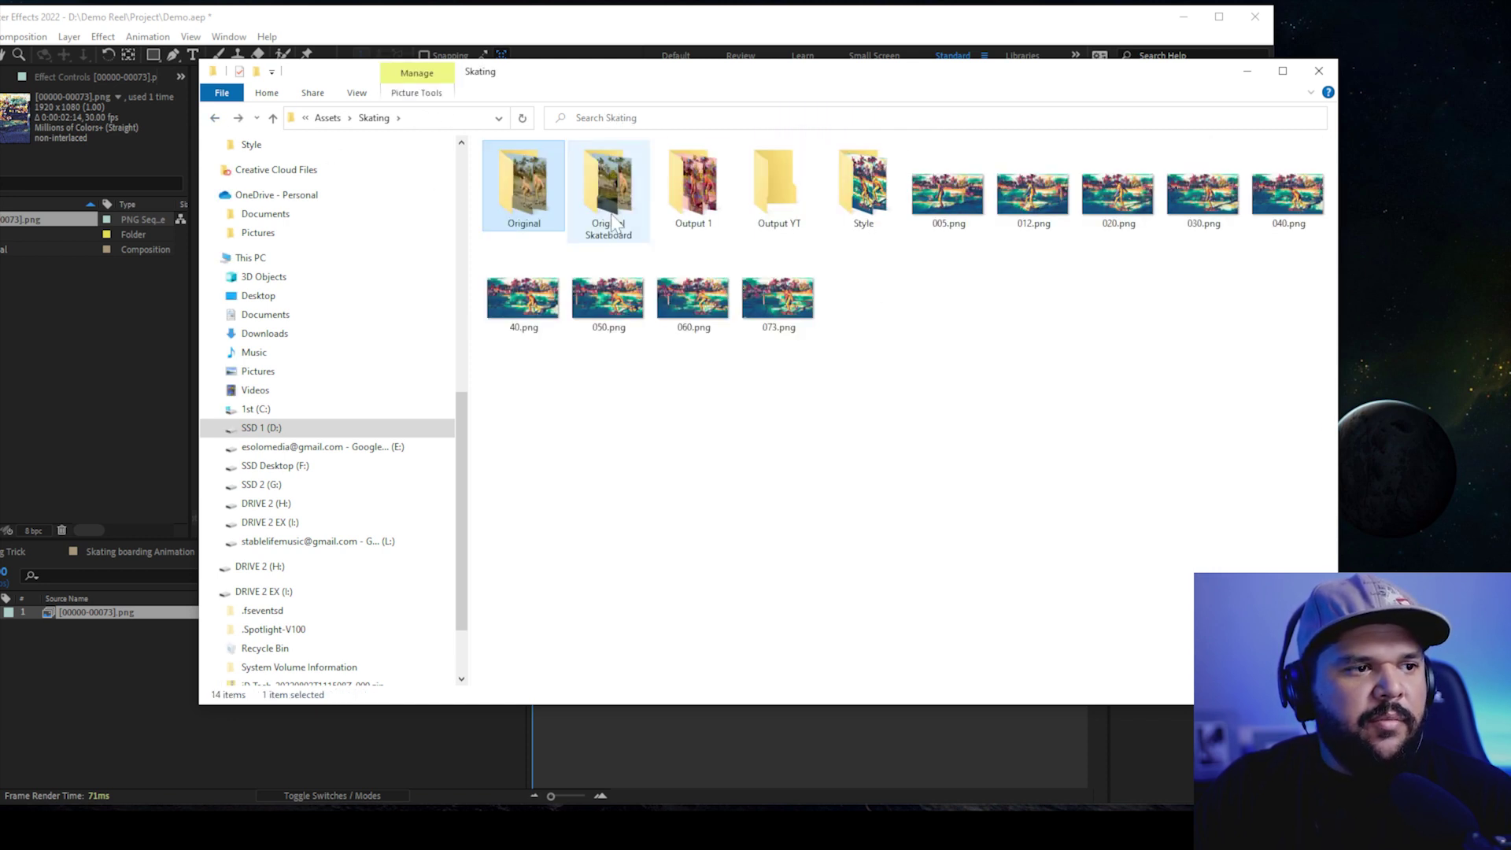
{"action": "double_click", "coordinate": [607, 197]}
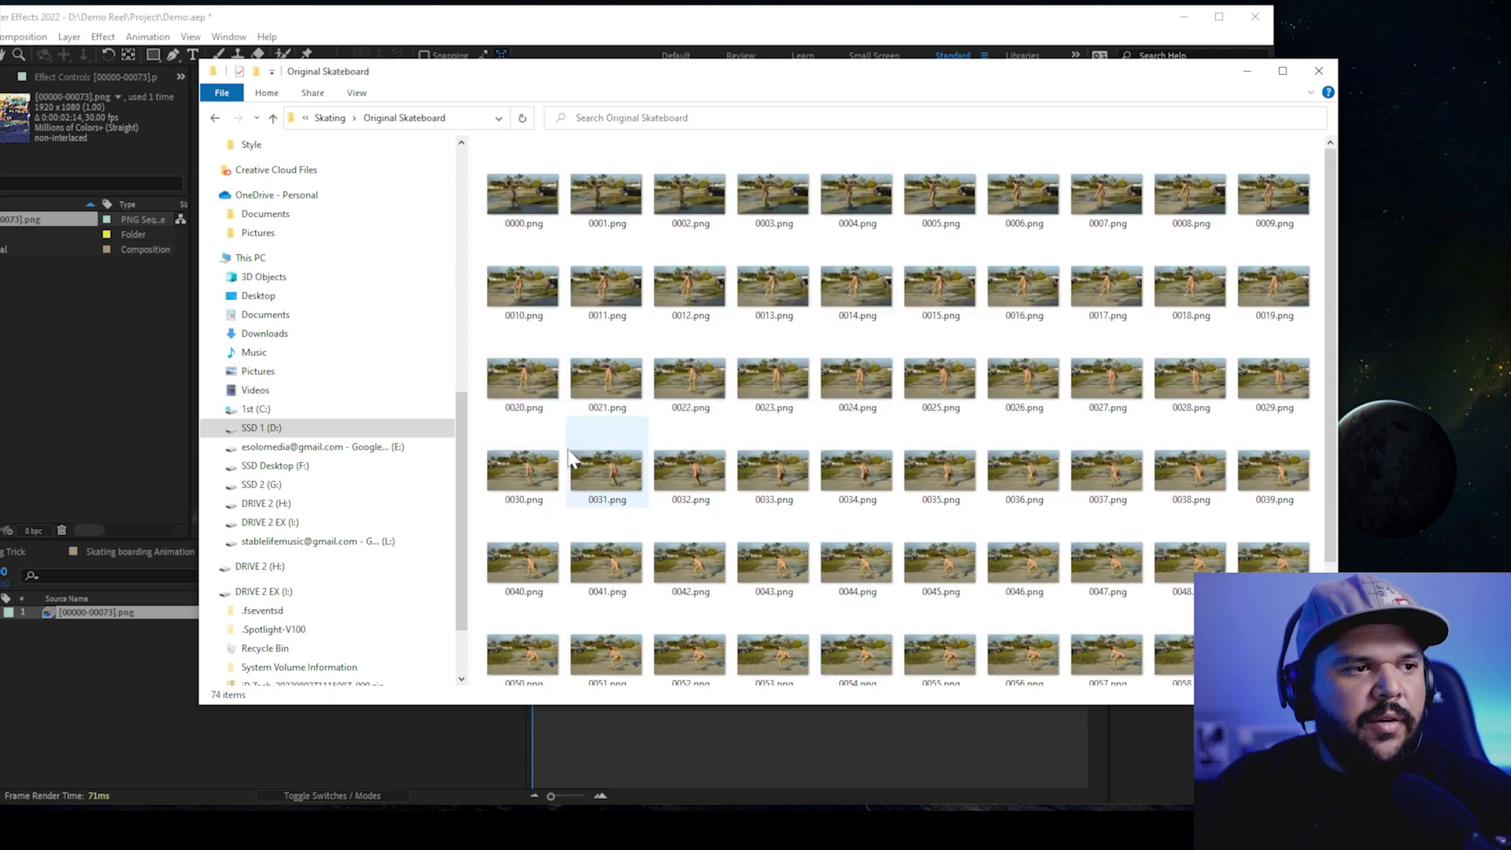
{"action": "left_click", "coordinate": [513, 224]}
Play the YT Tutorial preview in After Effects, then reposition and minimize its window
{"action": "left_click", "coordinate": [741, 35]}
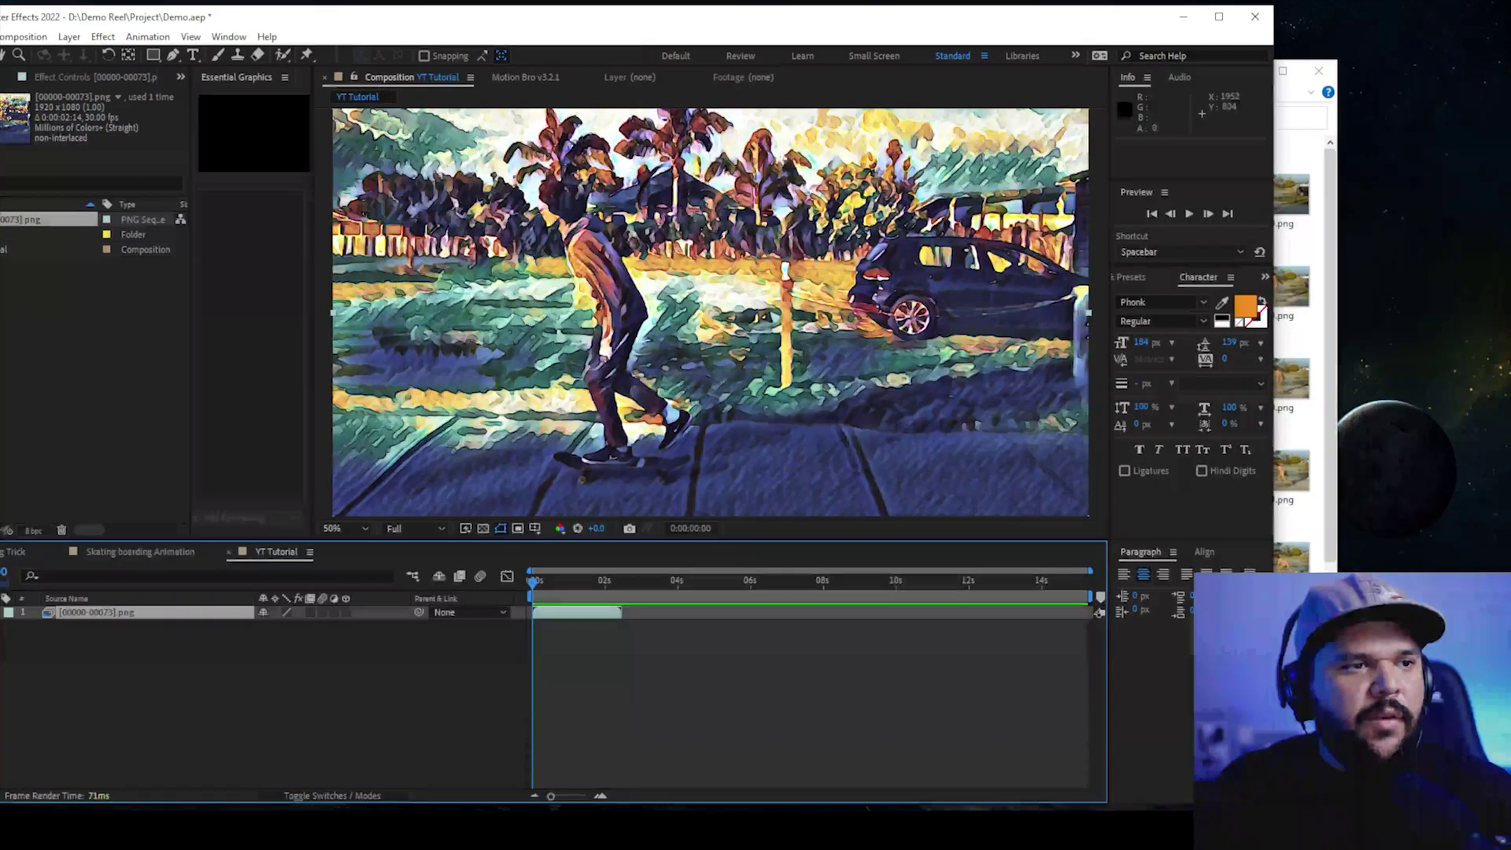
{"action": "key", "text": "space"}
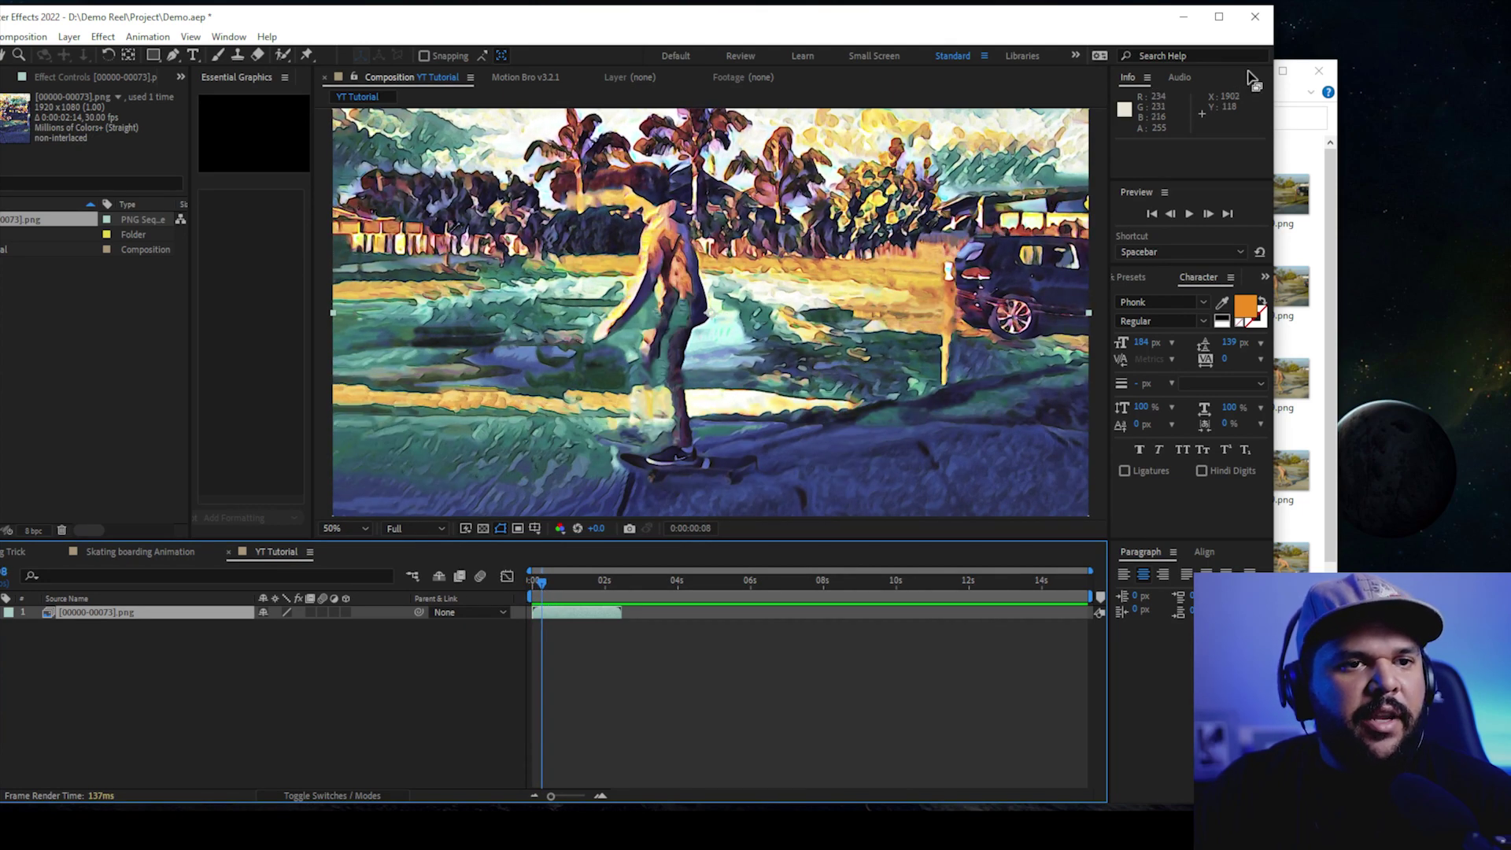
{"action": "left_click", "coordinate": [1326, 150]}
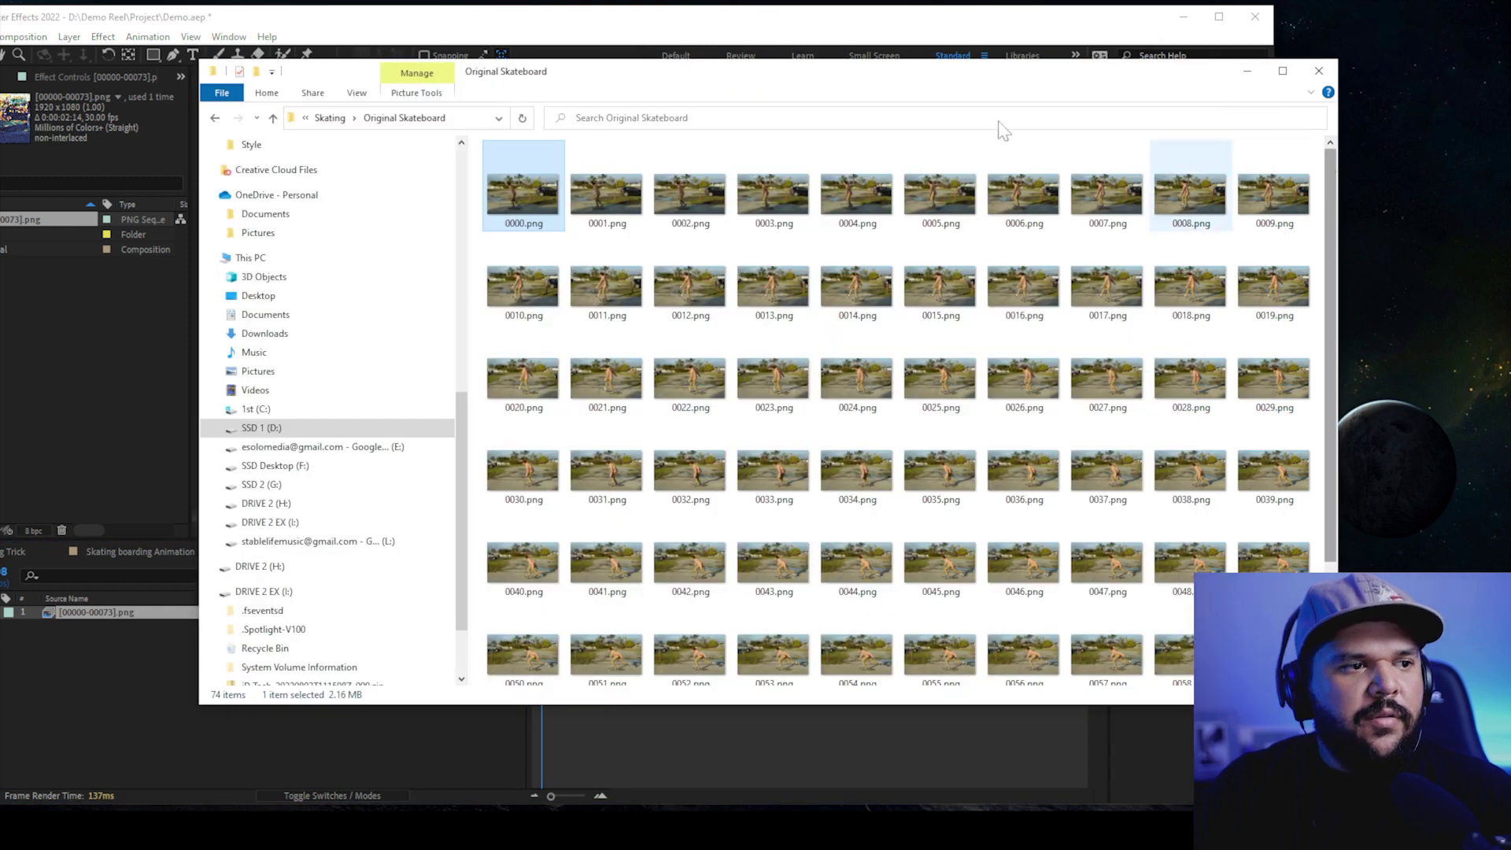
{"action": "left_click", "coordinate": [759, 35]}
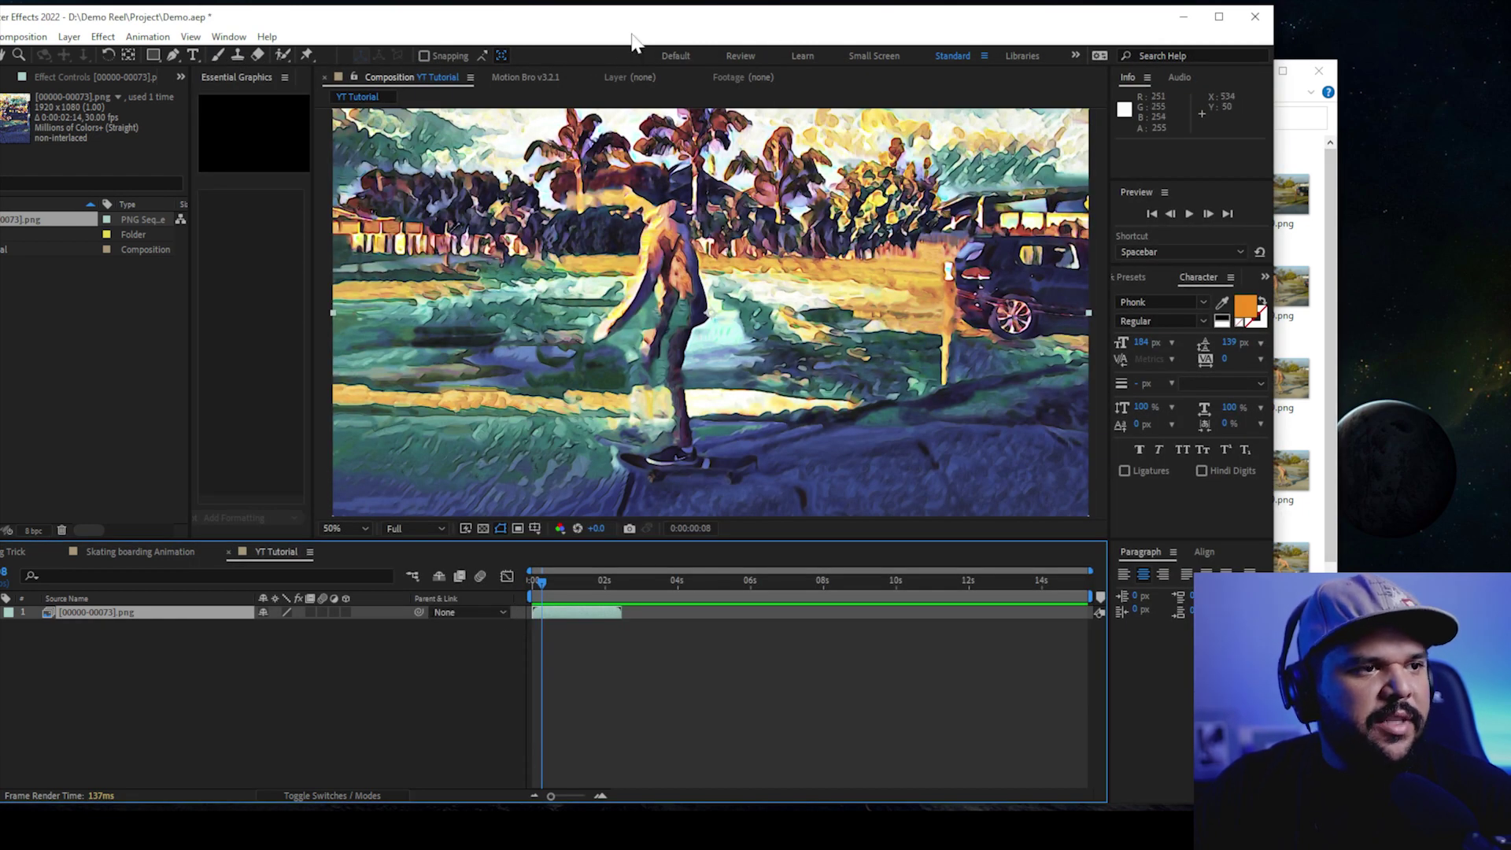
{"action": "left_click_drag", "start_coordinate": [668, 32], "coordinate": [722, 29]}
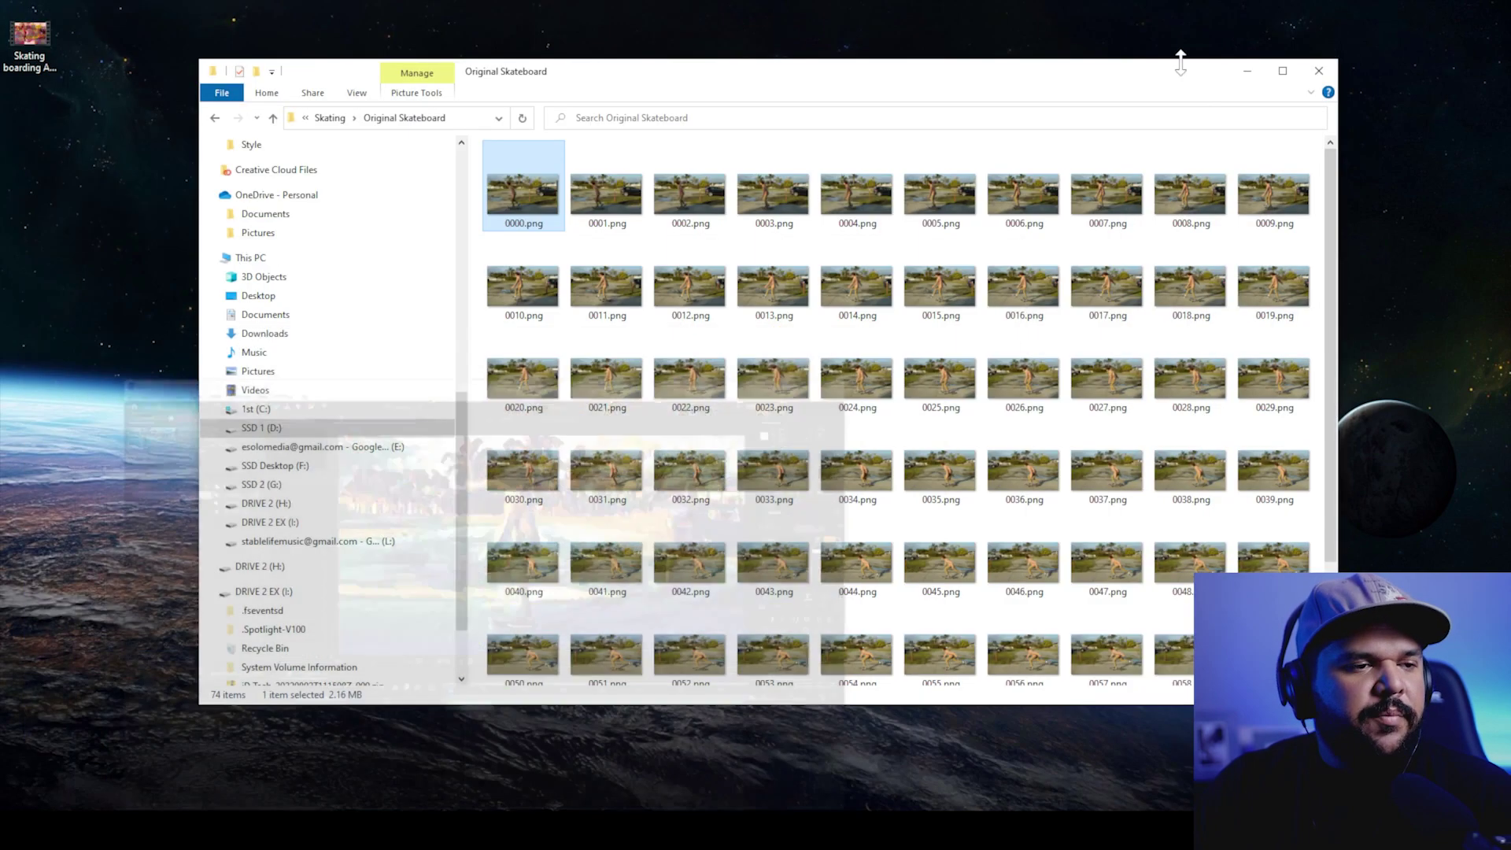
{"action": "left_click", "coordinate": [1237, 14]}
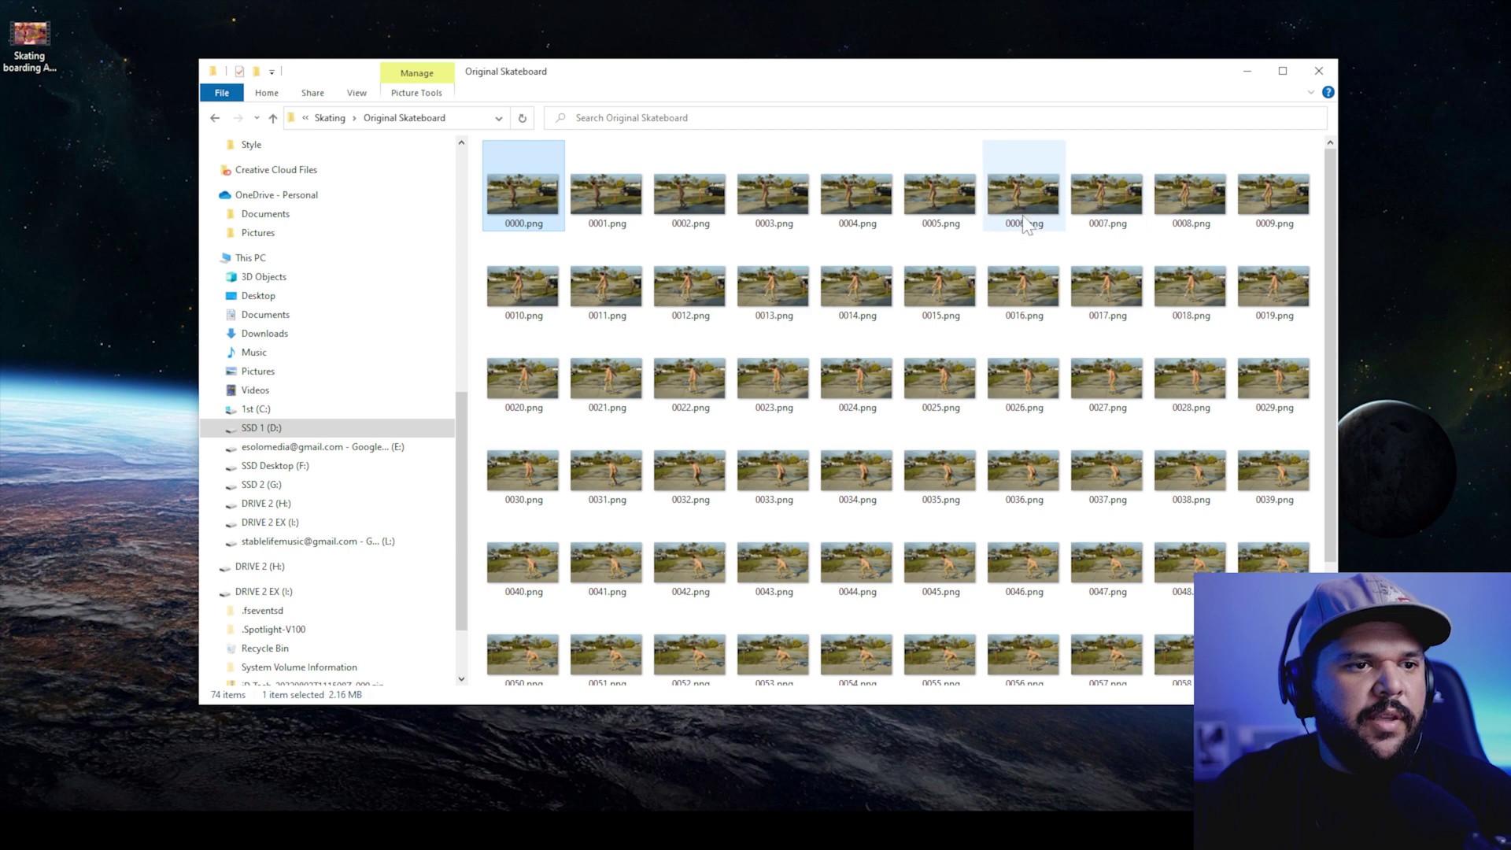
Move the nine styled keyframes, 005.png through 073.png, into the Style folder
{"action": "key", "text": "alt+Left"}
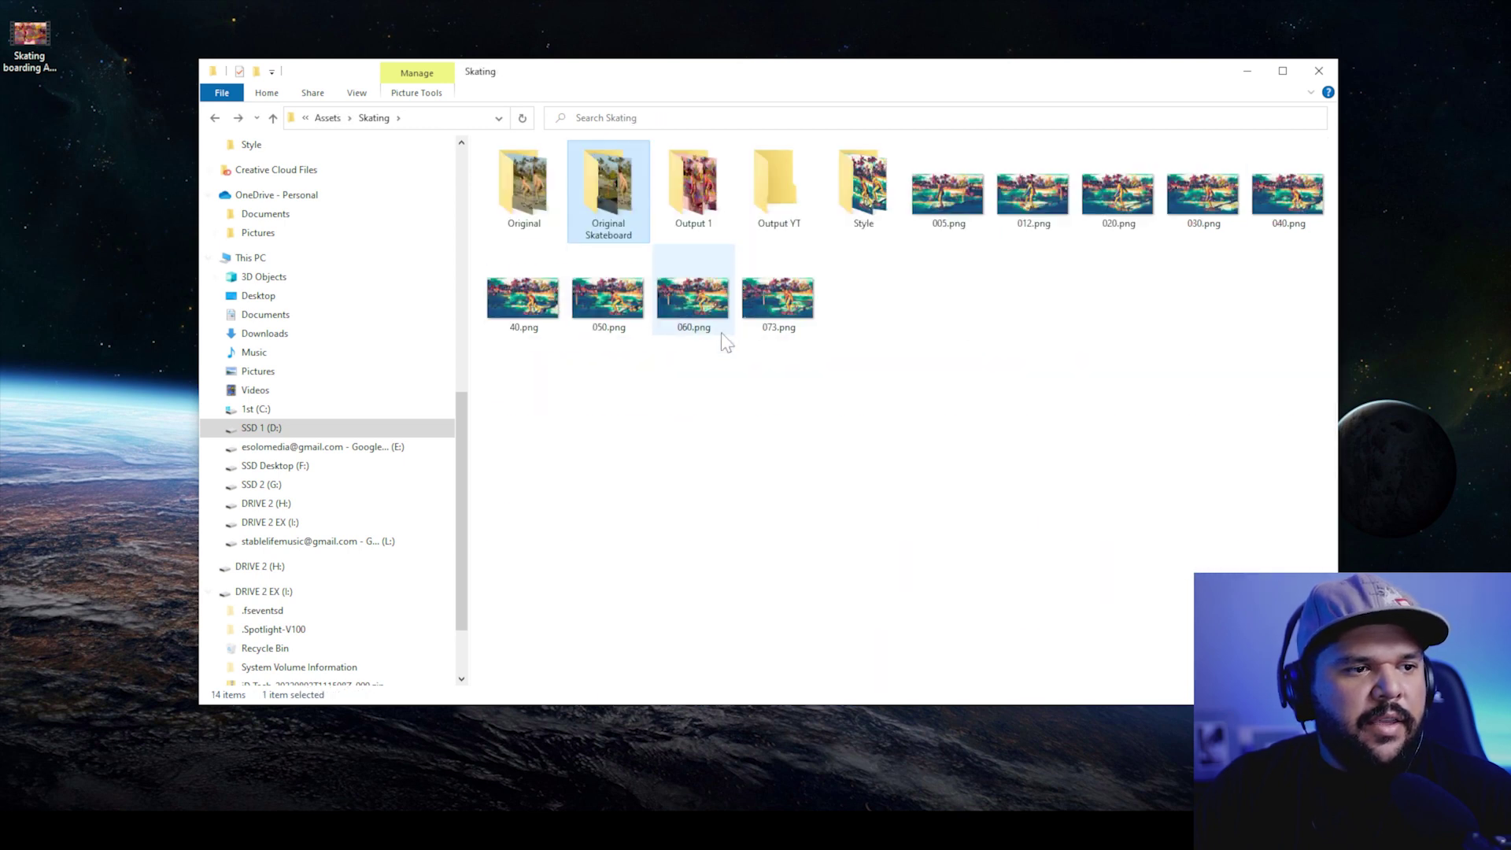
{"action": "left_click", "coordinate": [930, 223]}
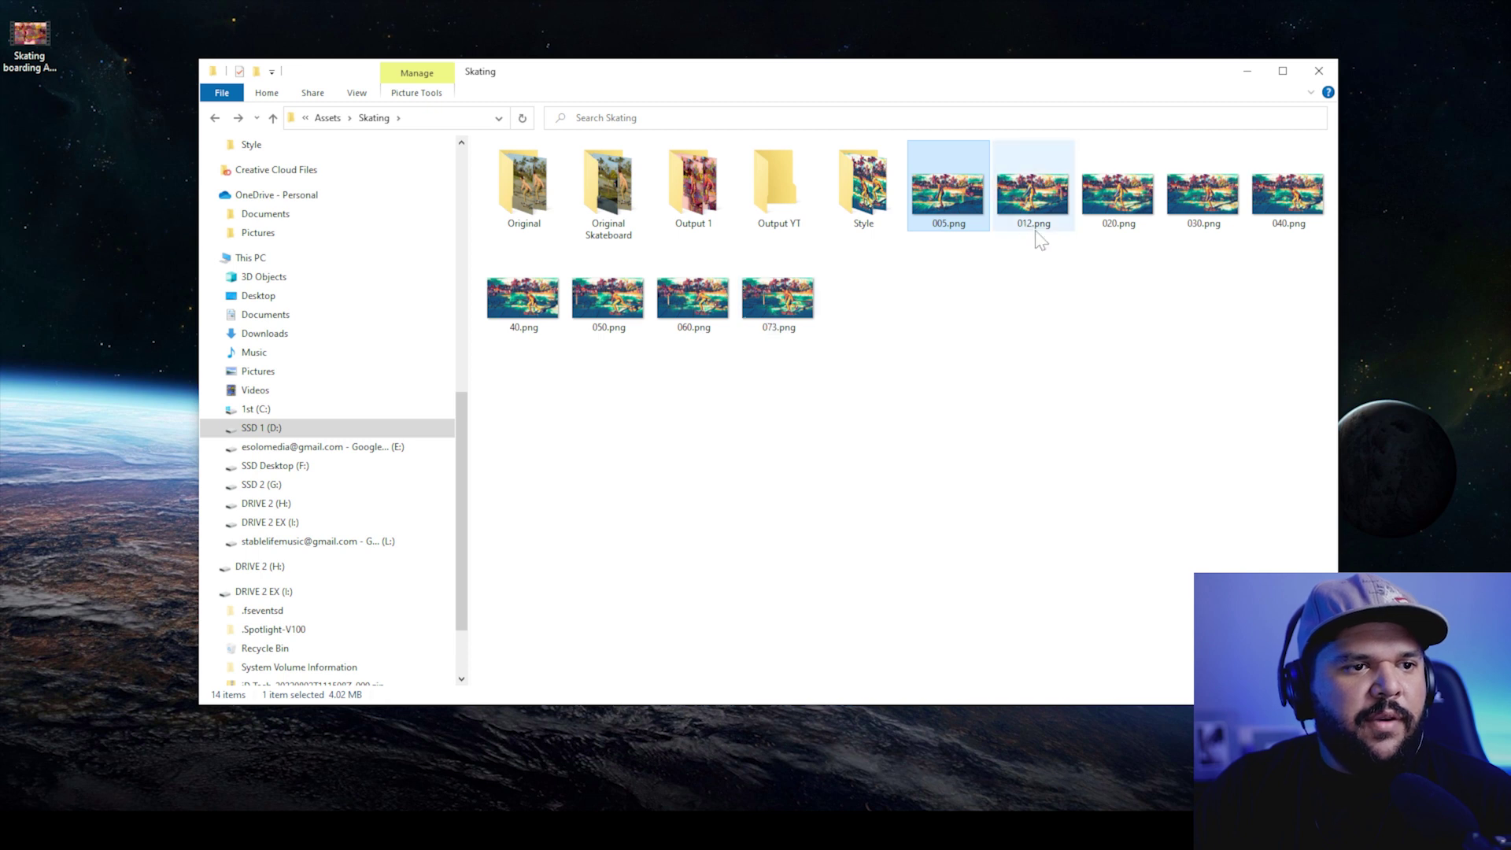
{"action": "left_click", "coordinate": [778, 298], "text": "shift"}
{"action": "left_click_drag", "start_coordinate": [778, 297], "coordinate": [860, 213]}
Check source frames 0000.jpg and 0020.jpg in the Original folder, then open the Style folder
{"action": "double_click", "coordinate": [550, 203]}
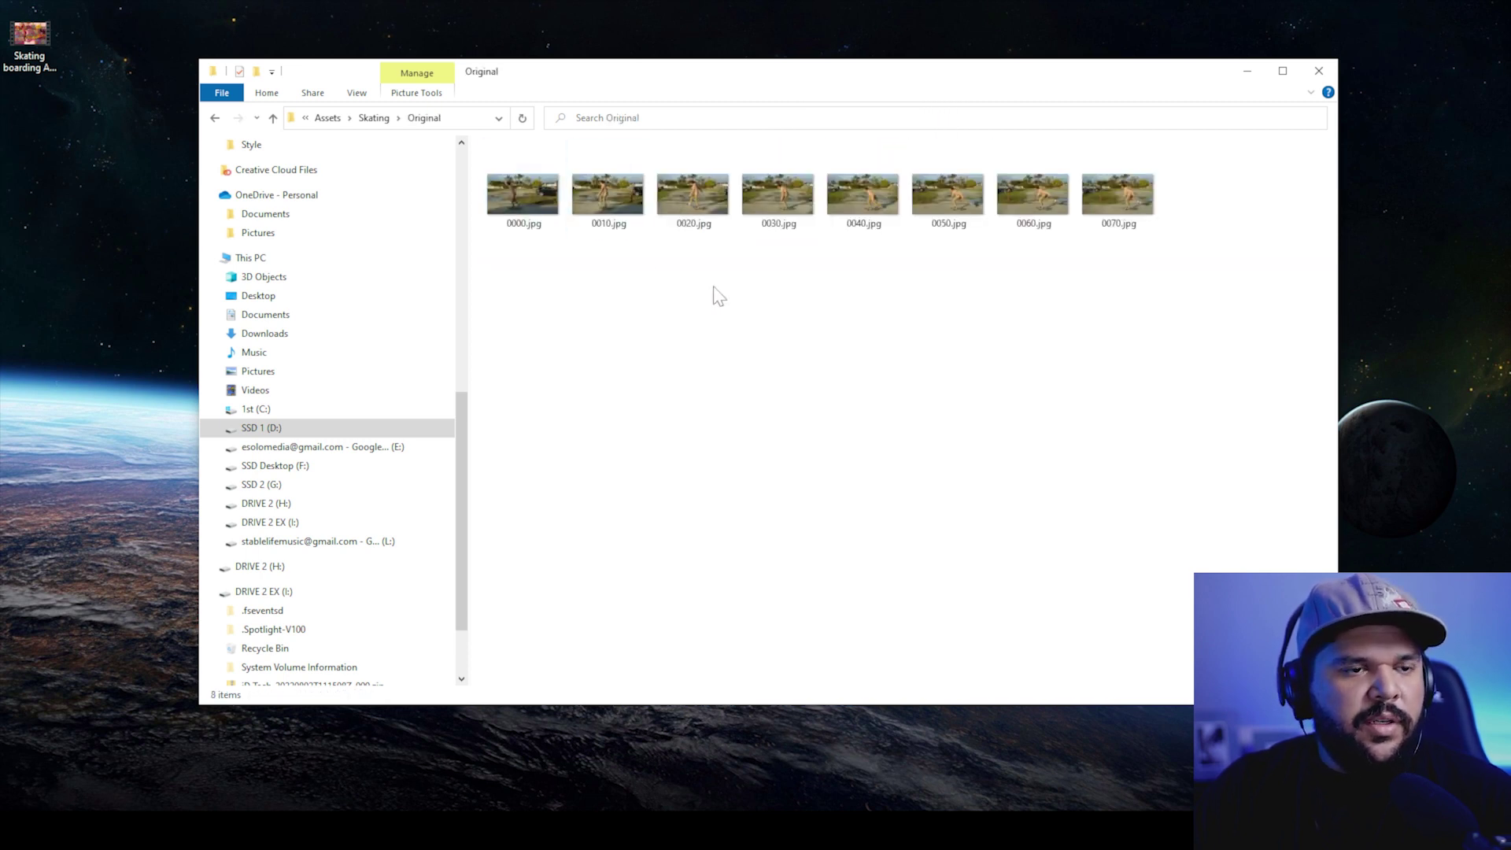
{"action": "left_click", "coordinate": [553, 200]}
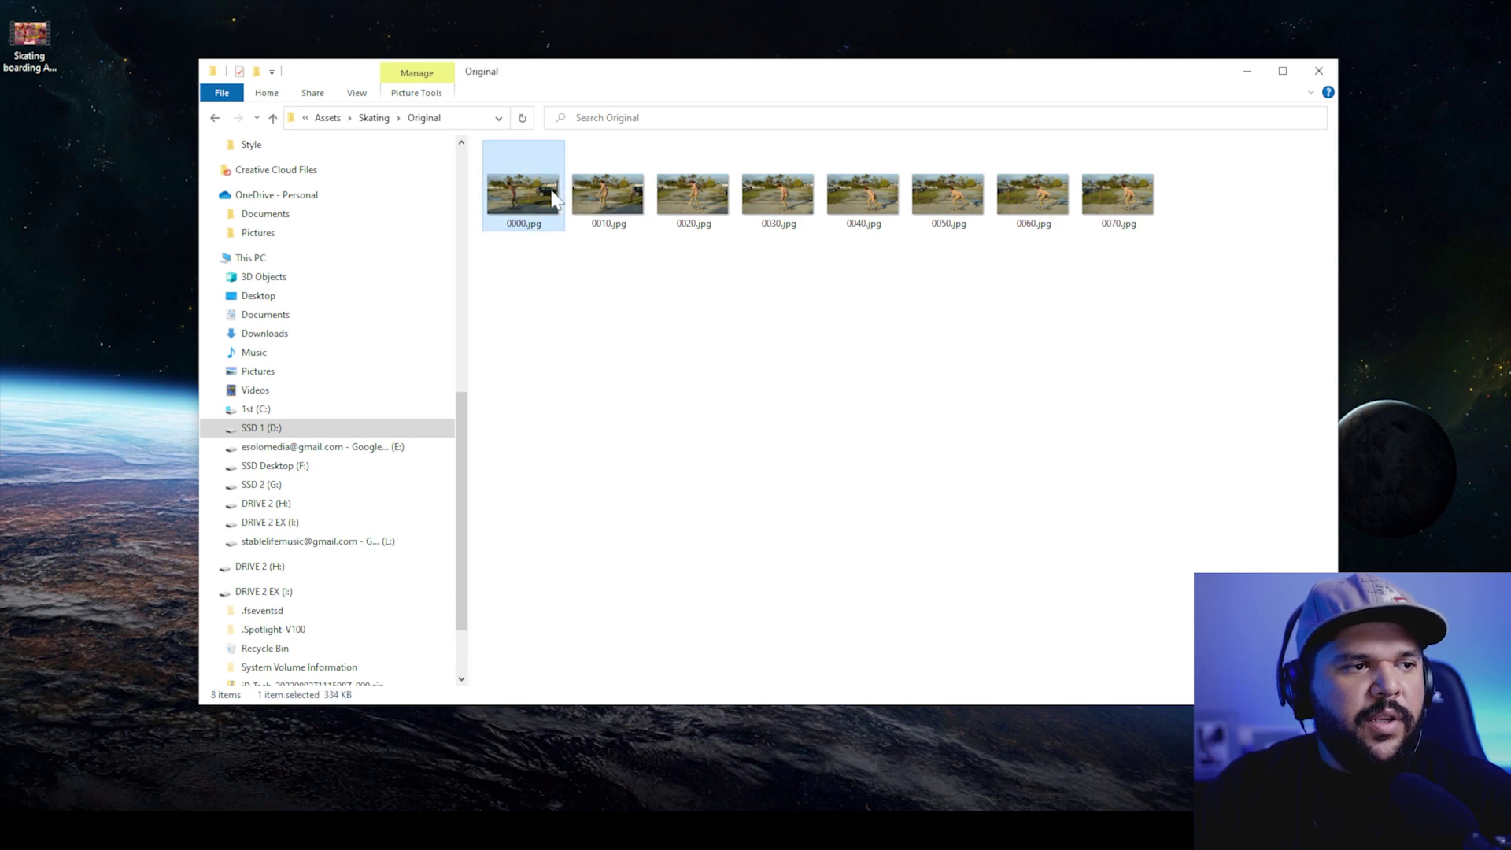
{"action": "double_click", "coordinate": [609, 198]}
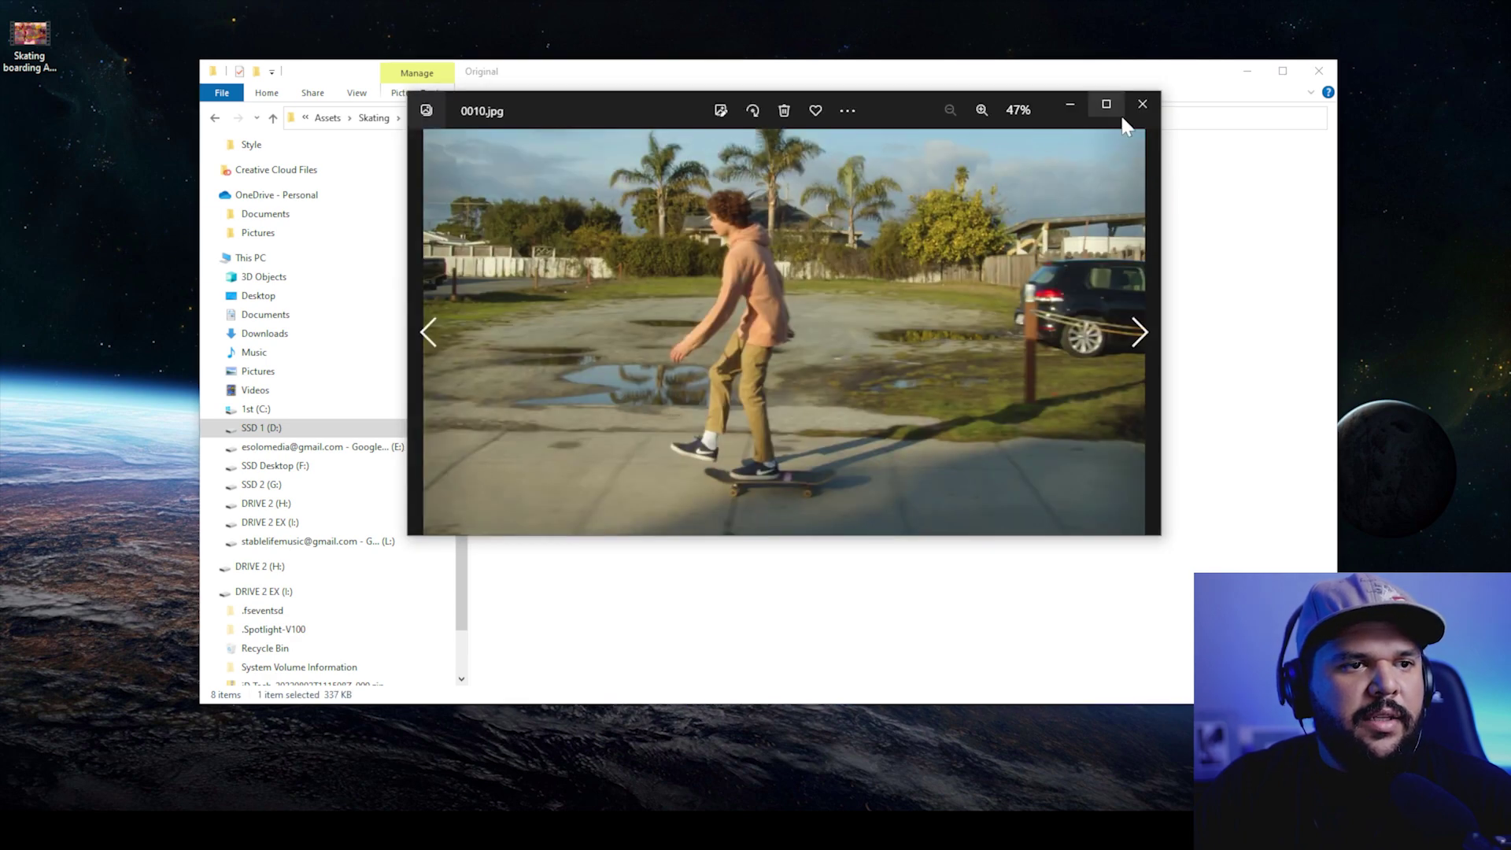
{"action": "left_click", "coordinate": [1142, 103]}
{"action": "double_click", "coordinate": [707, 198]}
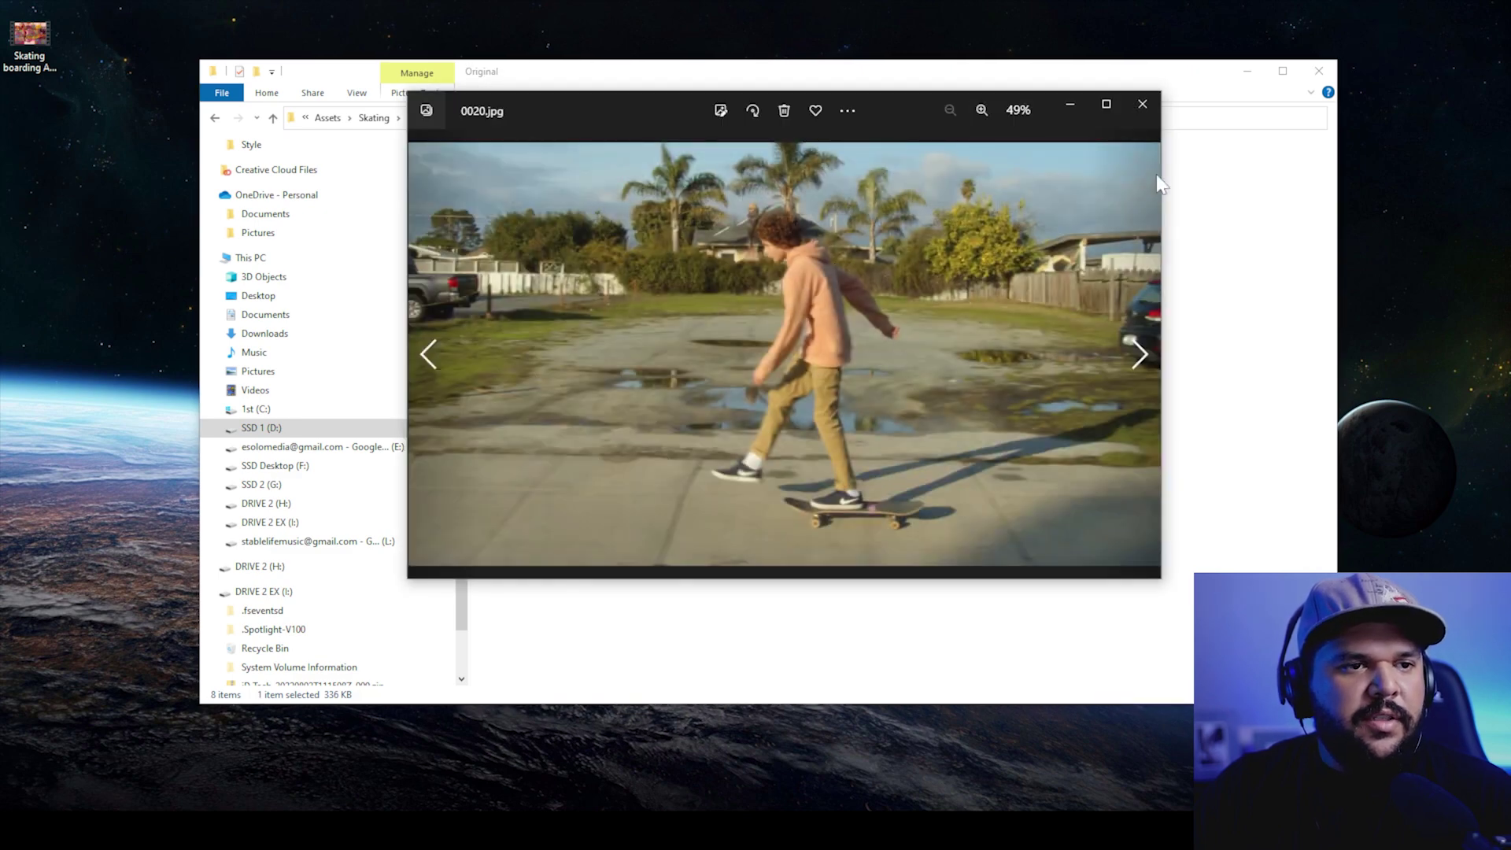
{"action": "left_click", "coordinate": [1142, 104]}
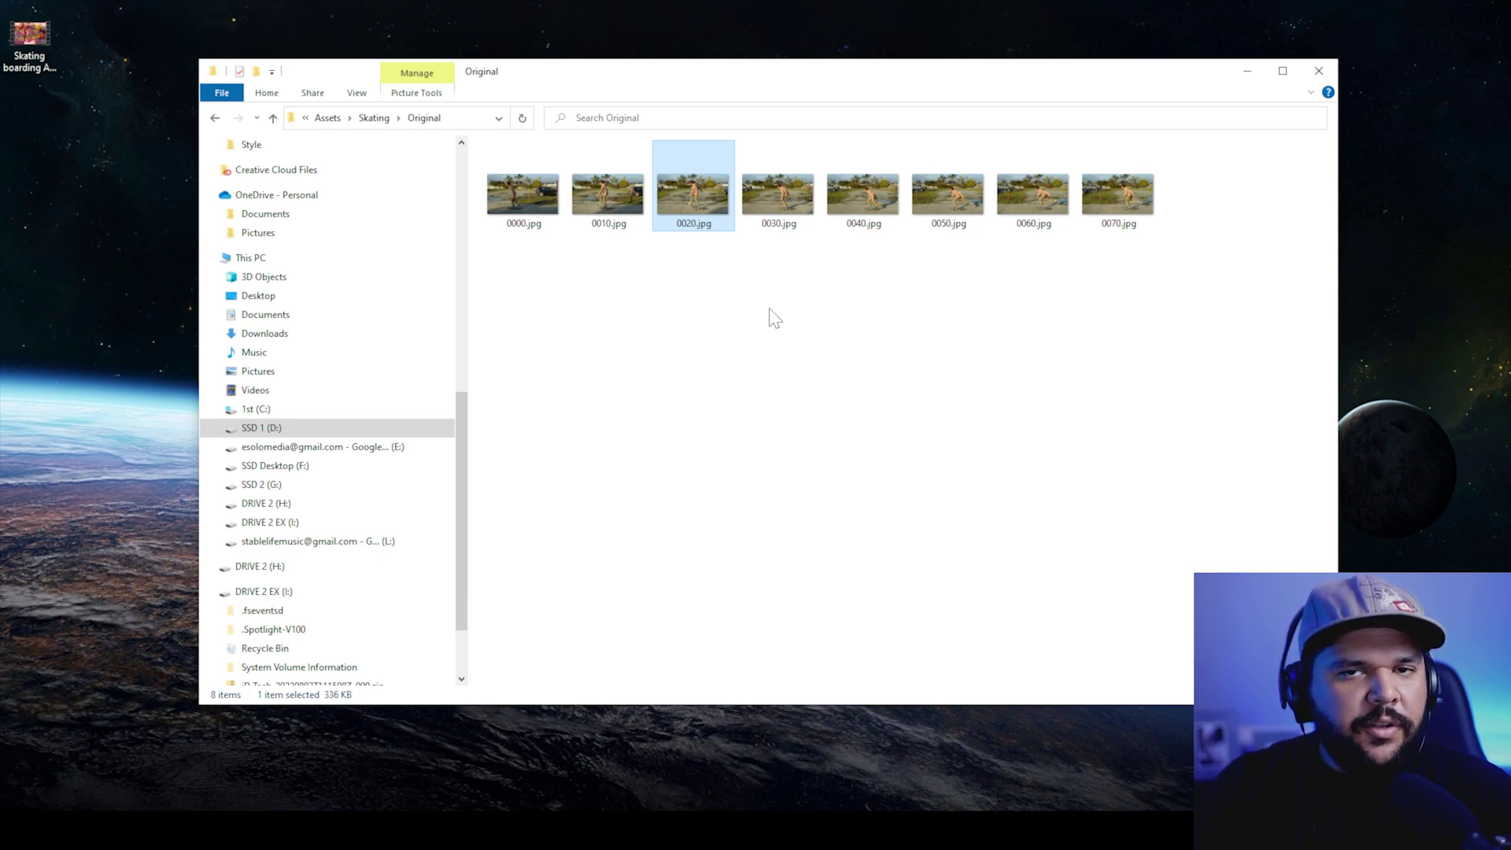
{"action": "key", "text": "alt+Left"}
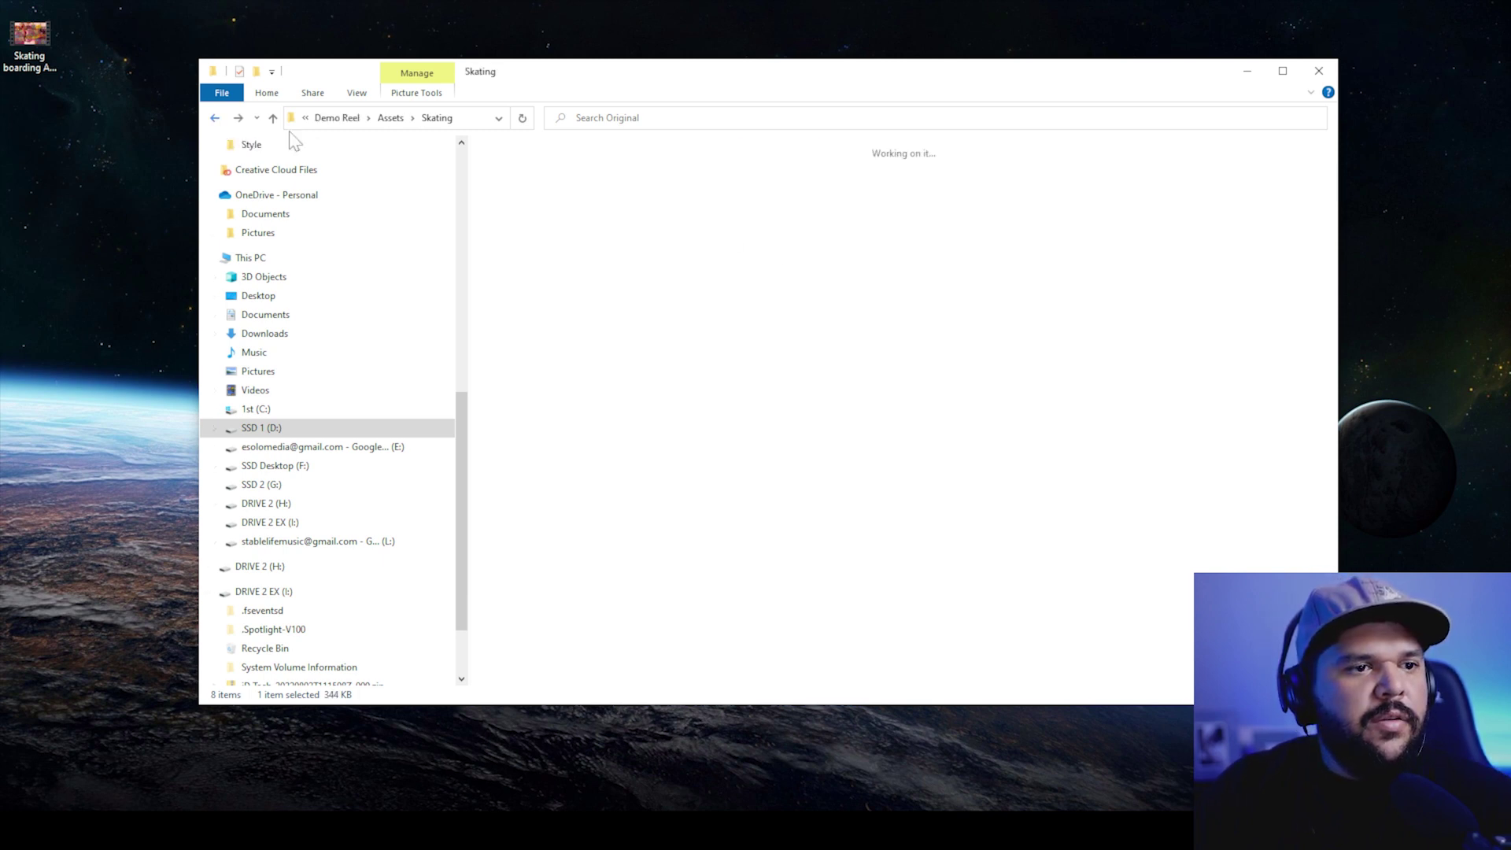
{"action": "double_click", "coordinate": [854, 167]}
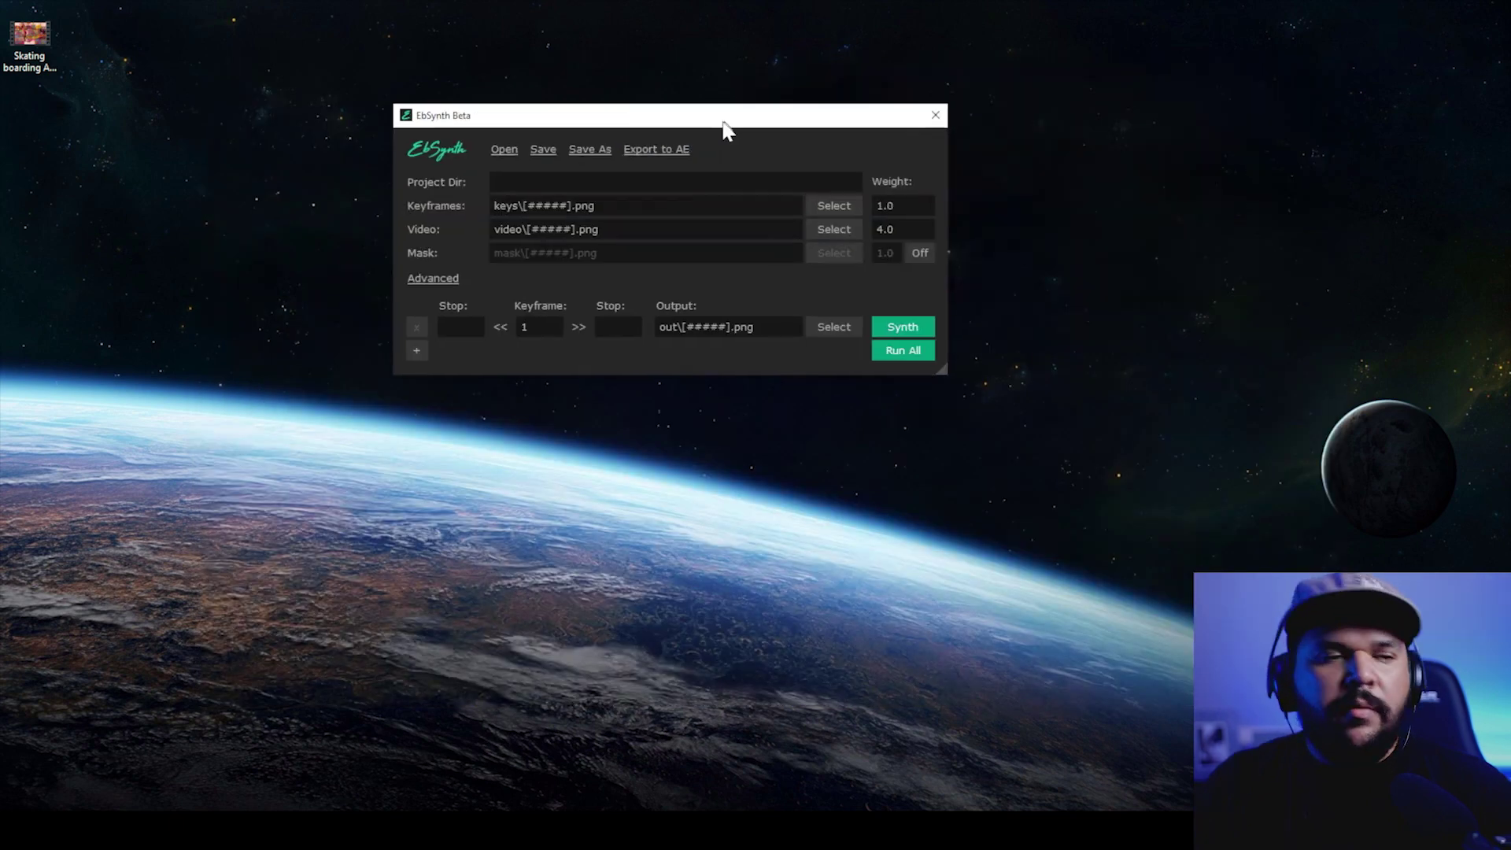
Set Original Skateboard as EbSynth's video input and the Style images as its keyframes
{"action": "left_click_drag", "start_coordinate": [725, 128], "coordinate": [647, 189]}
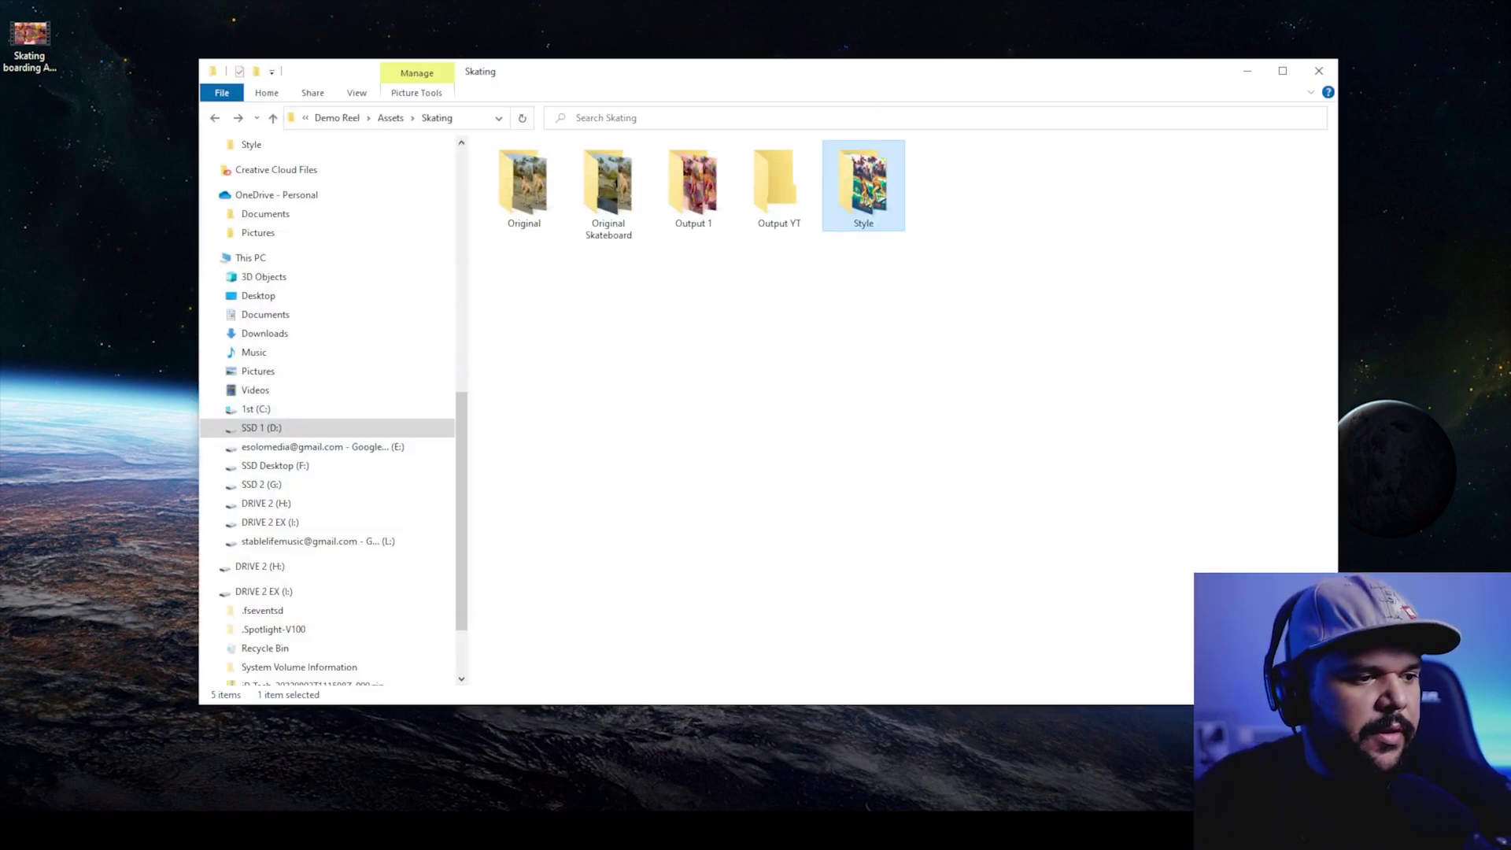
{"action": "left_click_drag", "start_coordinate": [664, 78], "coordinate": [1046, 190]}
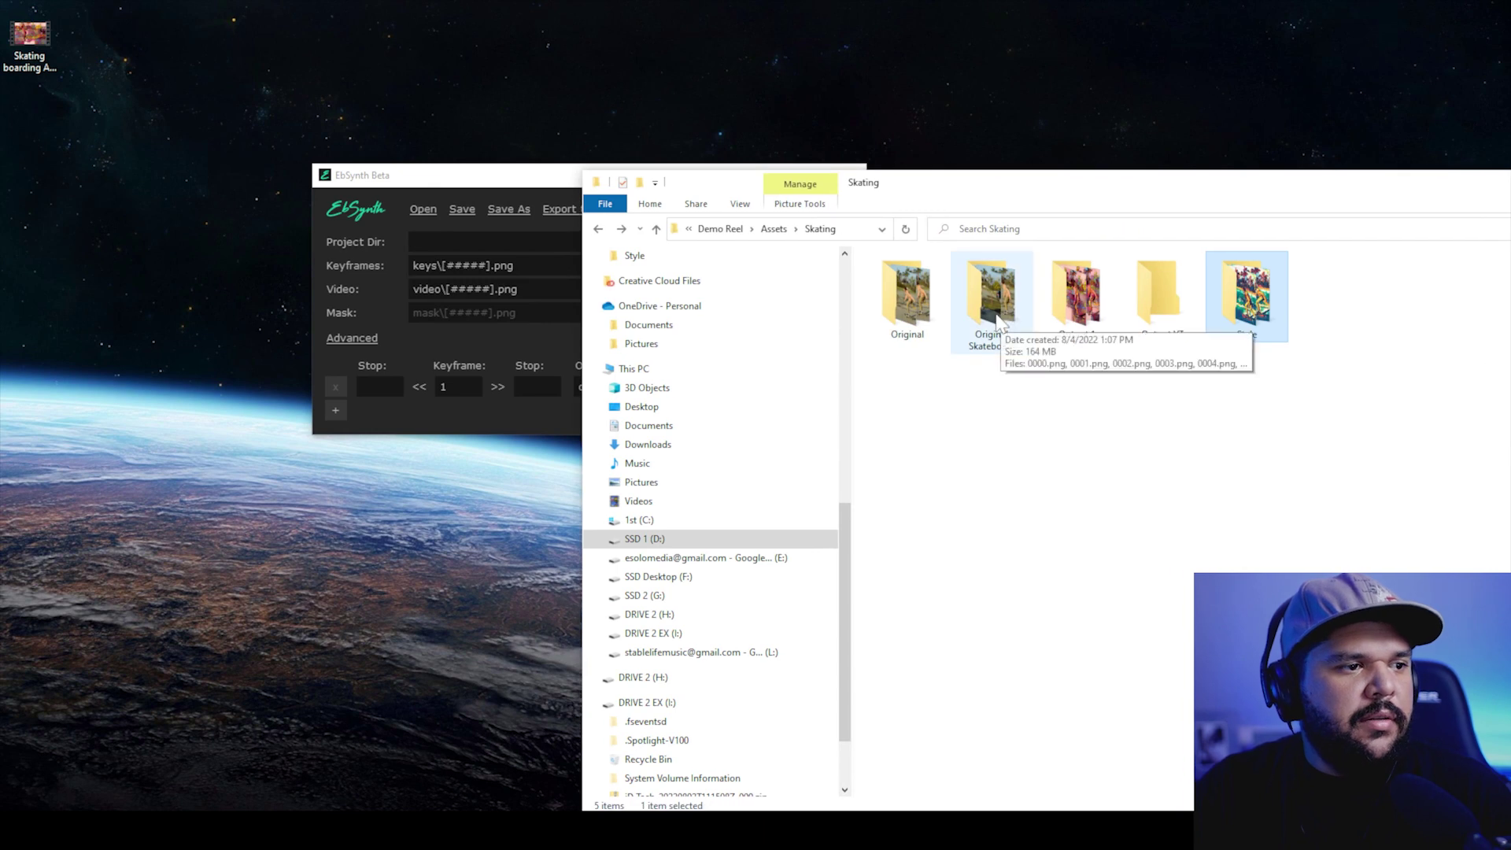
{"action": "left_click_drag", "start_coordinate": [998, 323], "coordinate": [580, 292]}
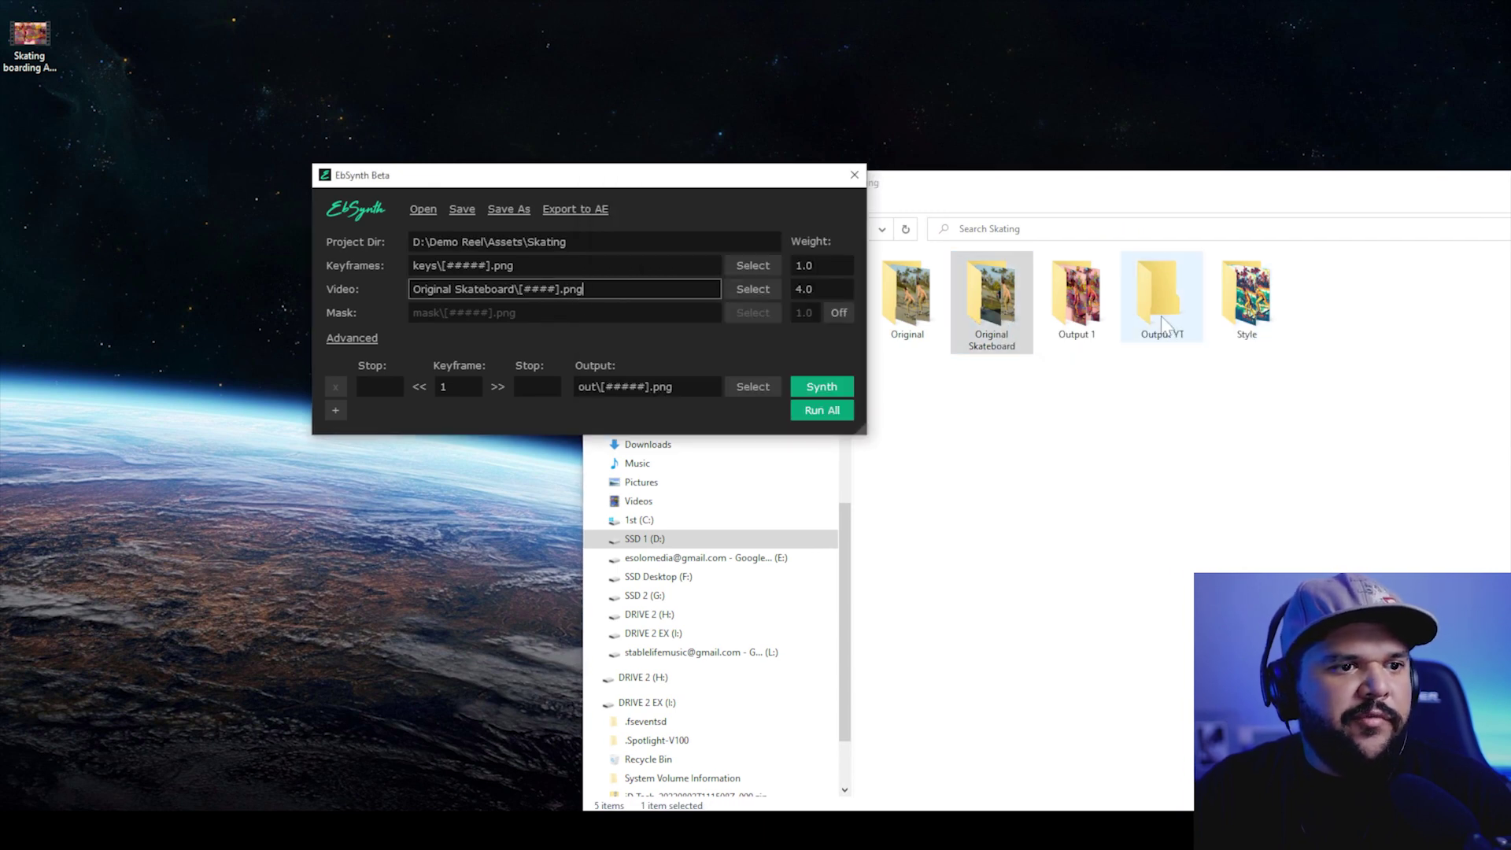
{"action": "left_click_drag", "start_coordinate": [1250, 312], "coordinate": [434, 262]}
{"action": "left_click_drag", "start_coordinate": [565, 181], "coordinate": [321, 168]}
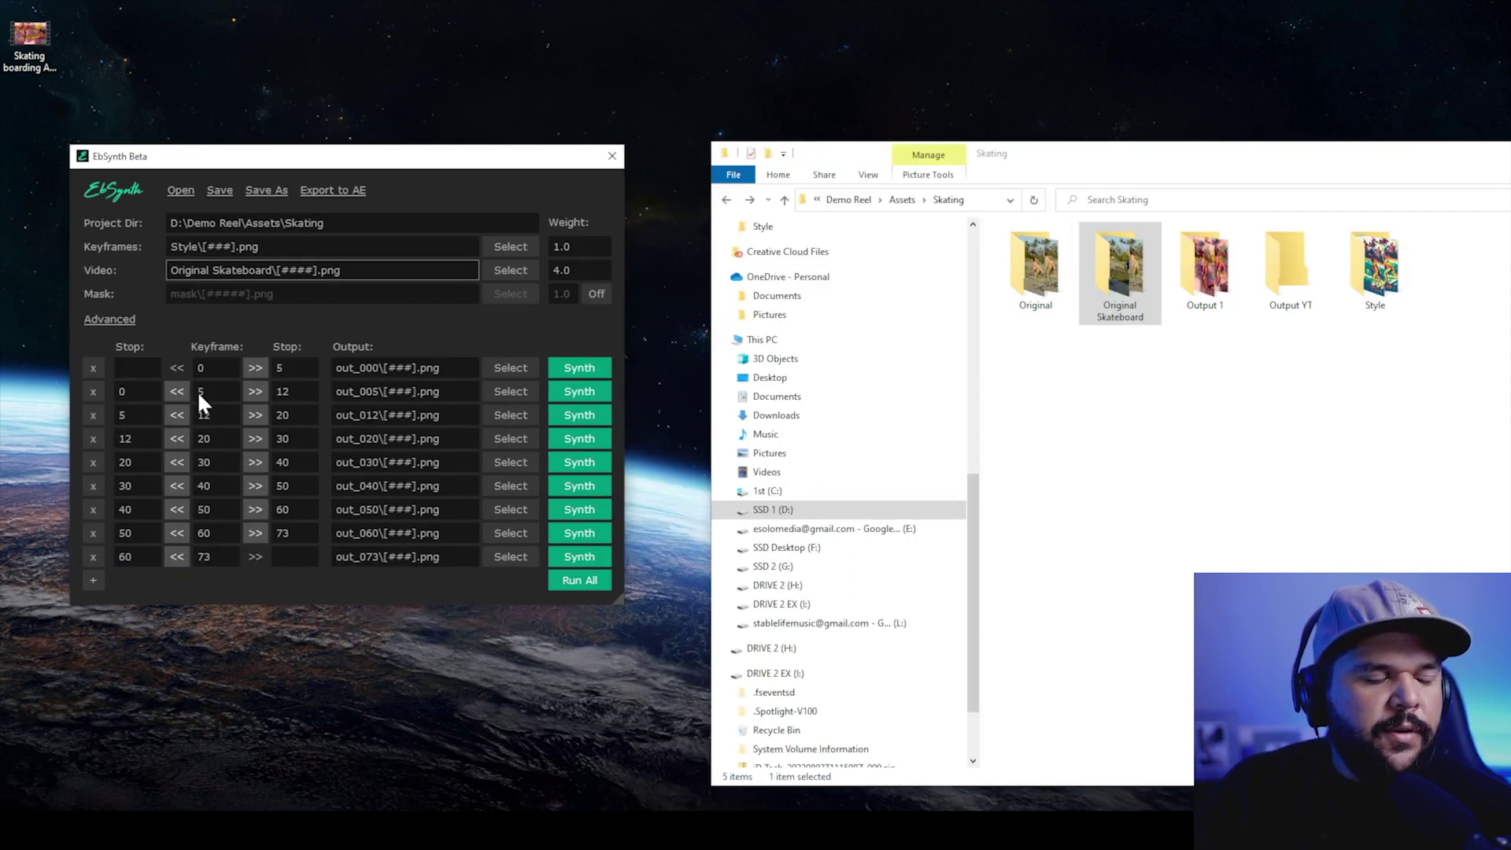
Open the Style folder beside EbSynth and select the 000.png and 012.png keyframes
{"action": "left_click_drag", "start_coordinate": [1089, 161], "coordinate": [632, 45]}
{"action": "double_click", "coordinate": [918, 152]}
{"action": "left_click", "coordinate": [577, 161]}
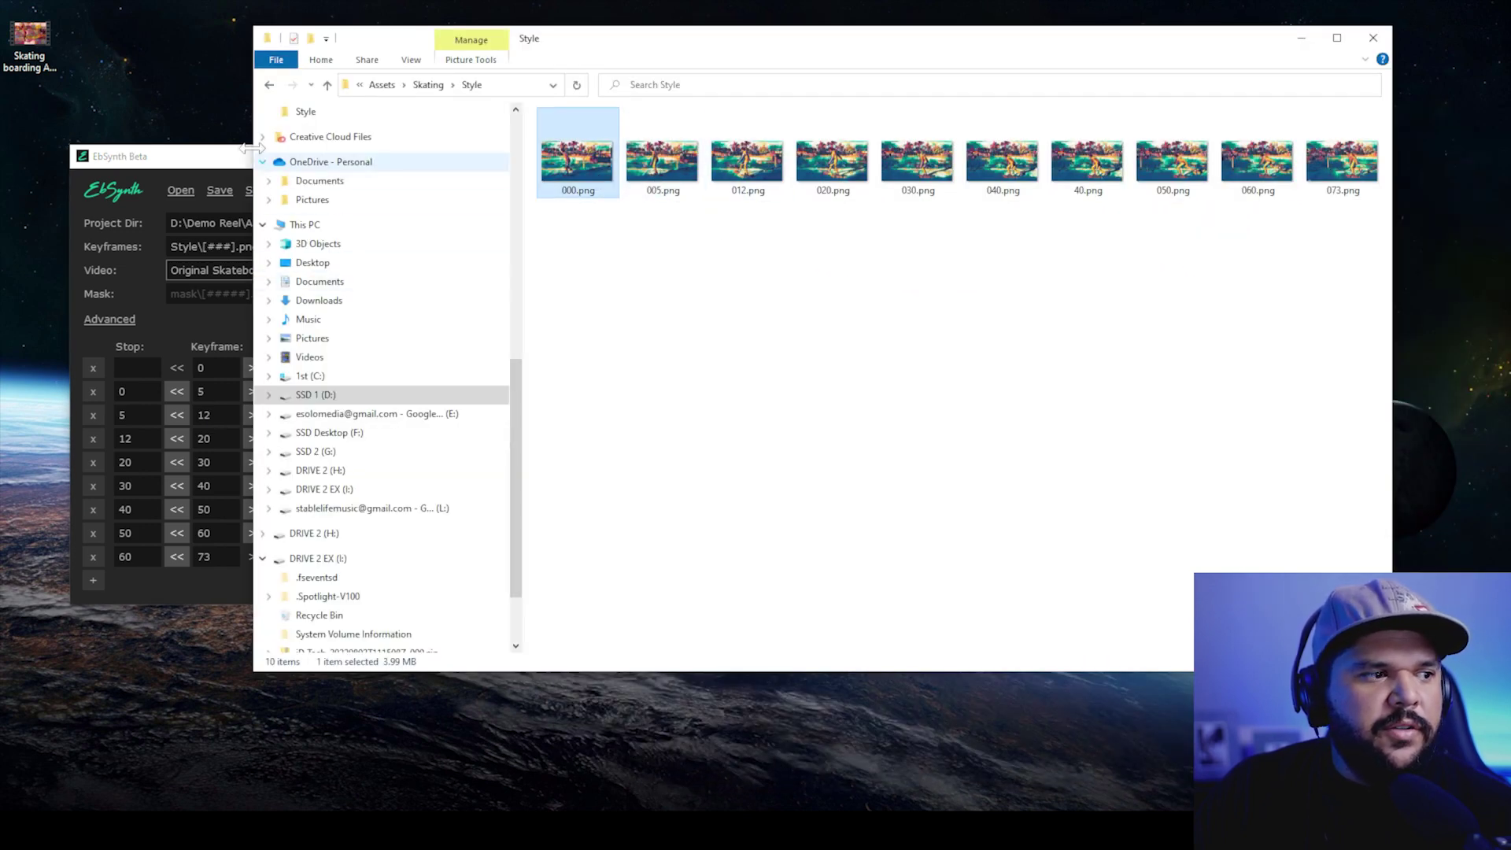
{"action": "left_click_drag", "start_coordinate": [211, 156], "coordinate": [291, 271]}
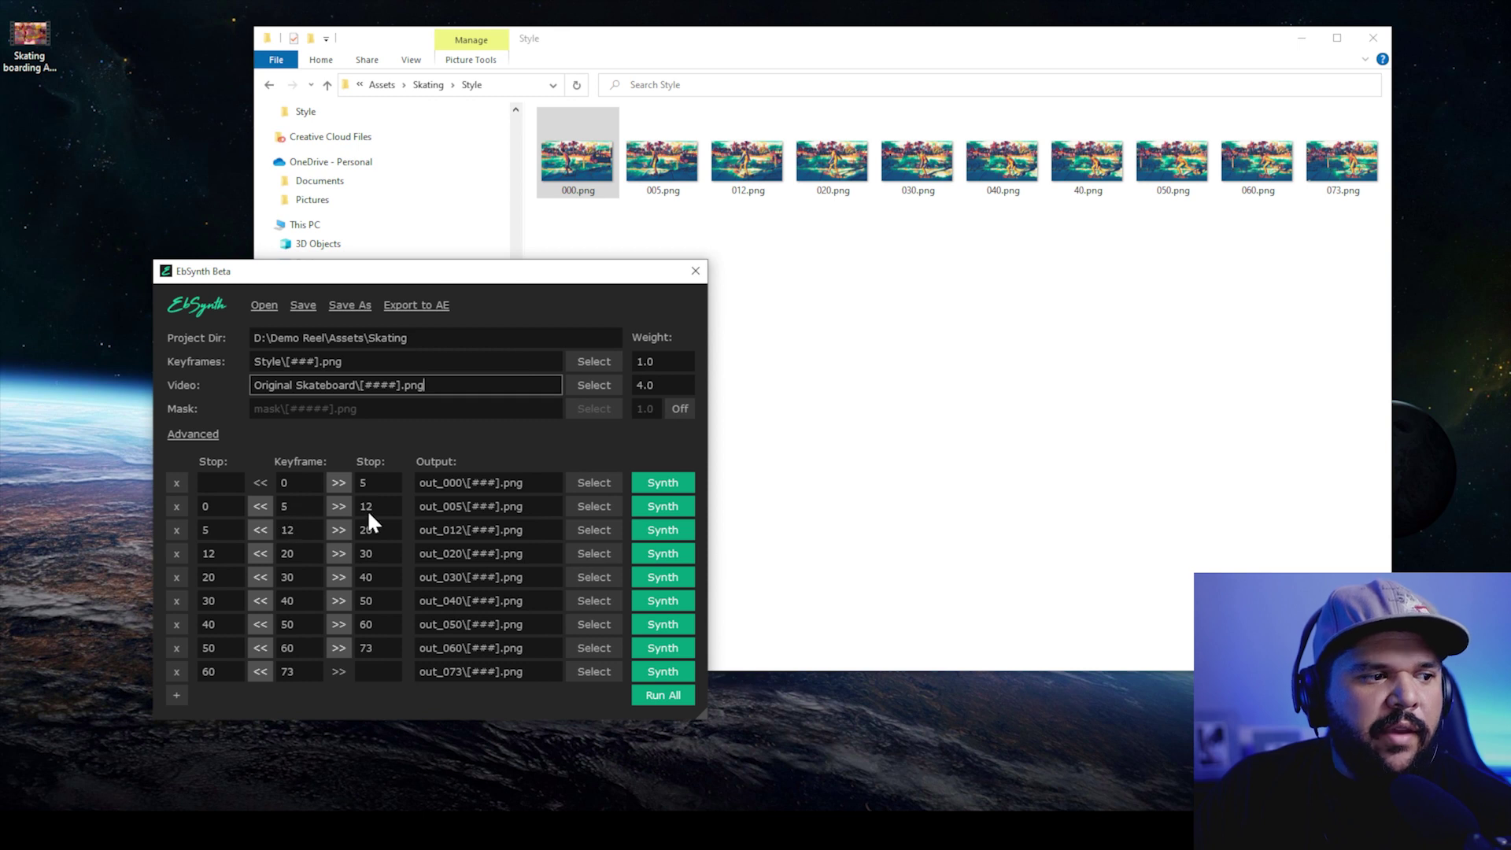
{"action": "left_click", "coordinate": [747, 161]}
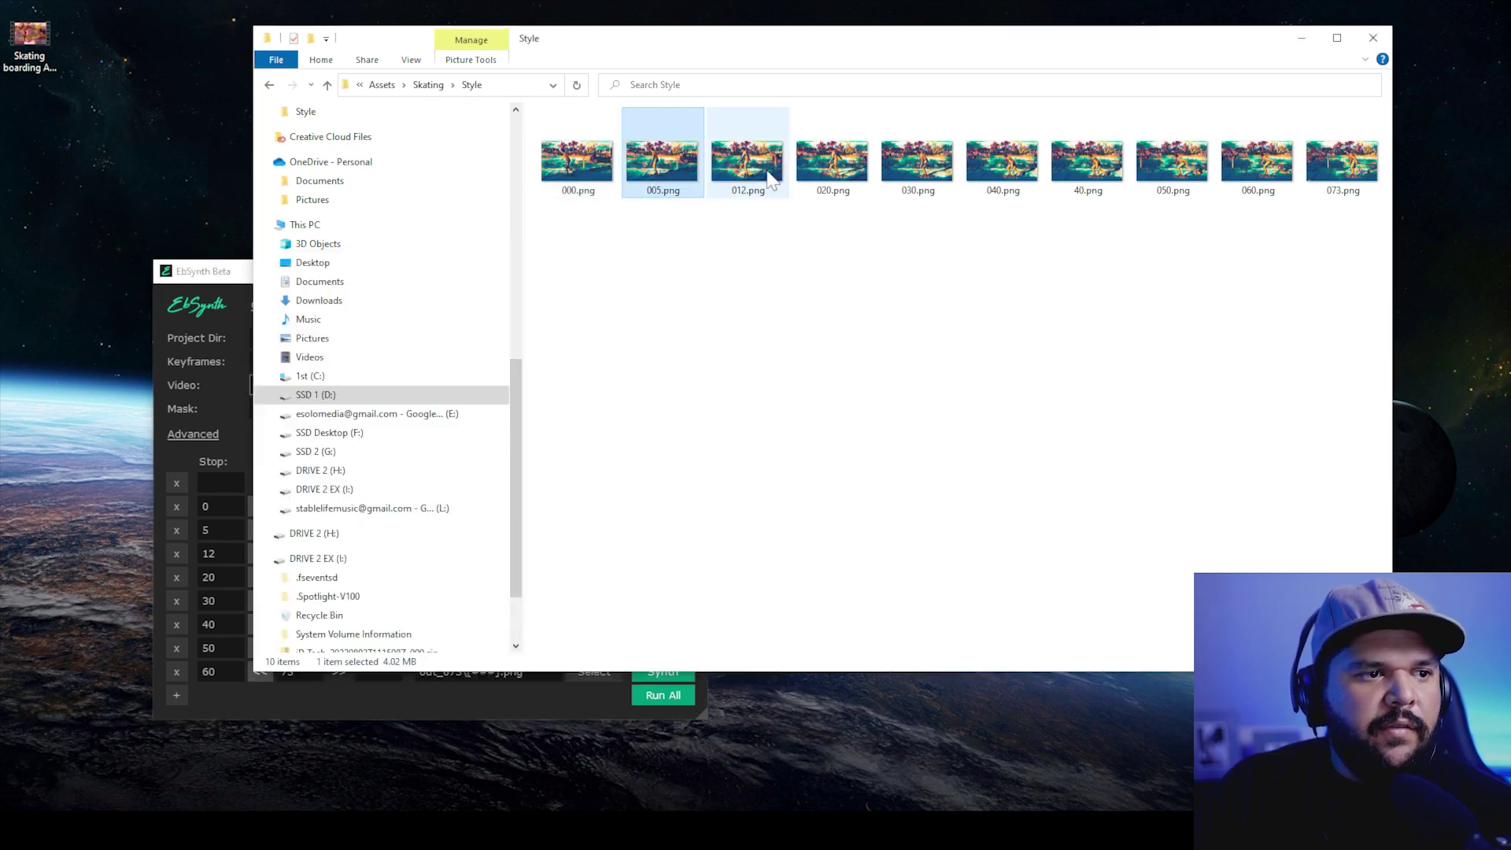
{"action": "left_click", "coordinate": [216, 272]}
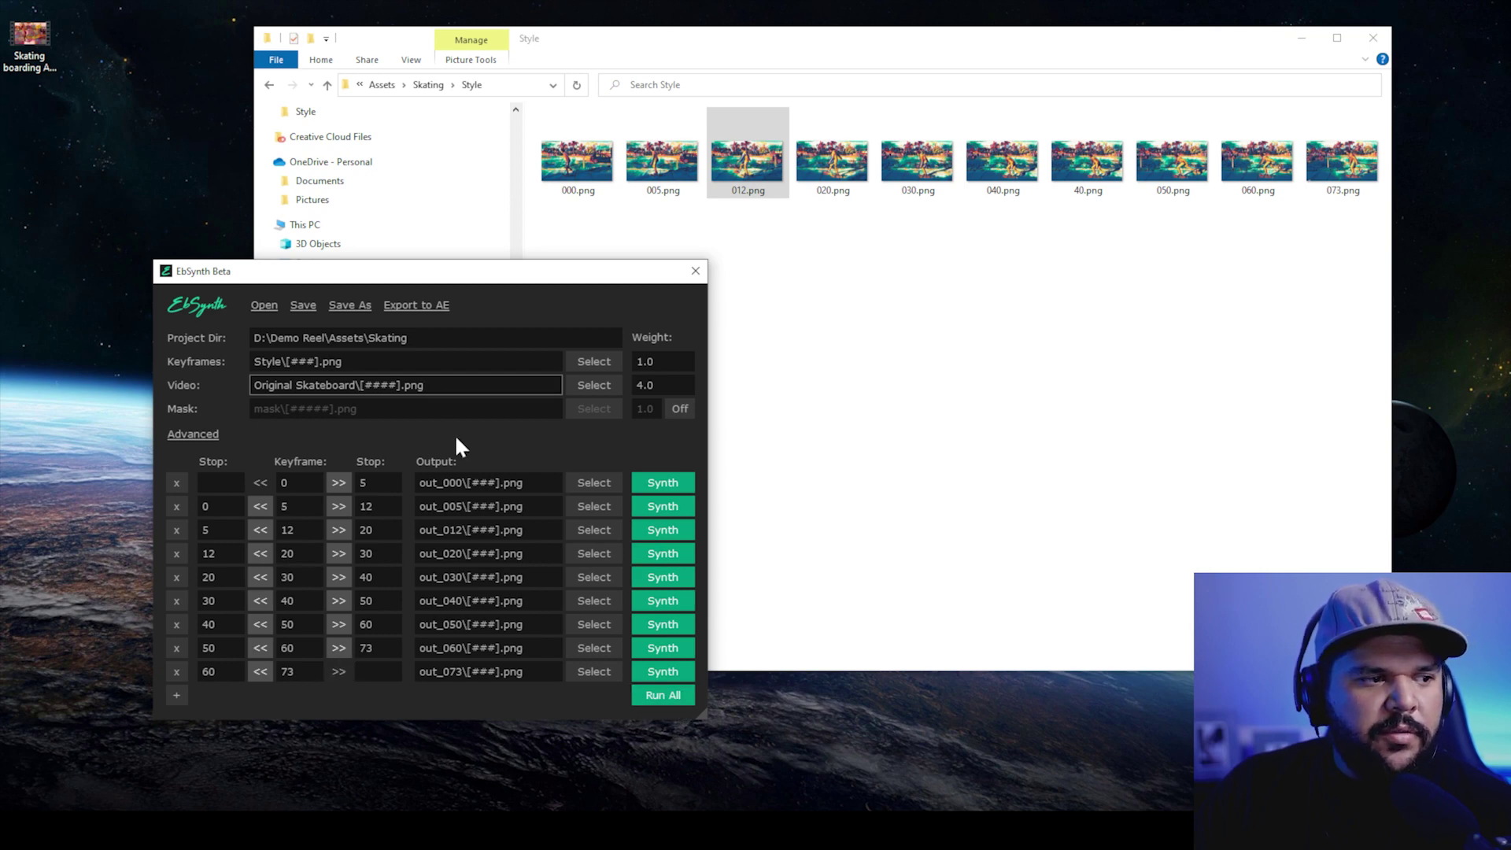
Start synthesizing all keyframe rows with Run All, leaving the output folder unchanged
{"action": "left_click", "coordinate": [583, 486]}
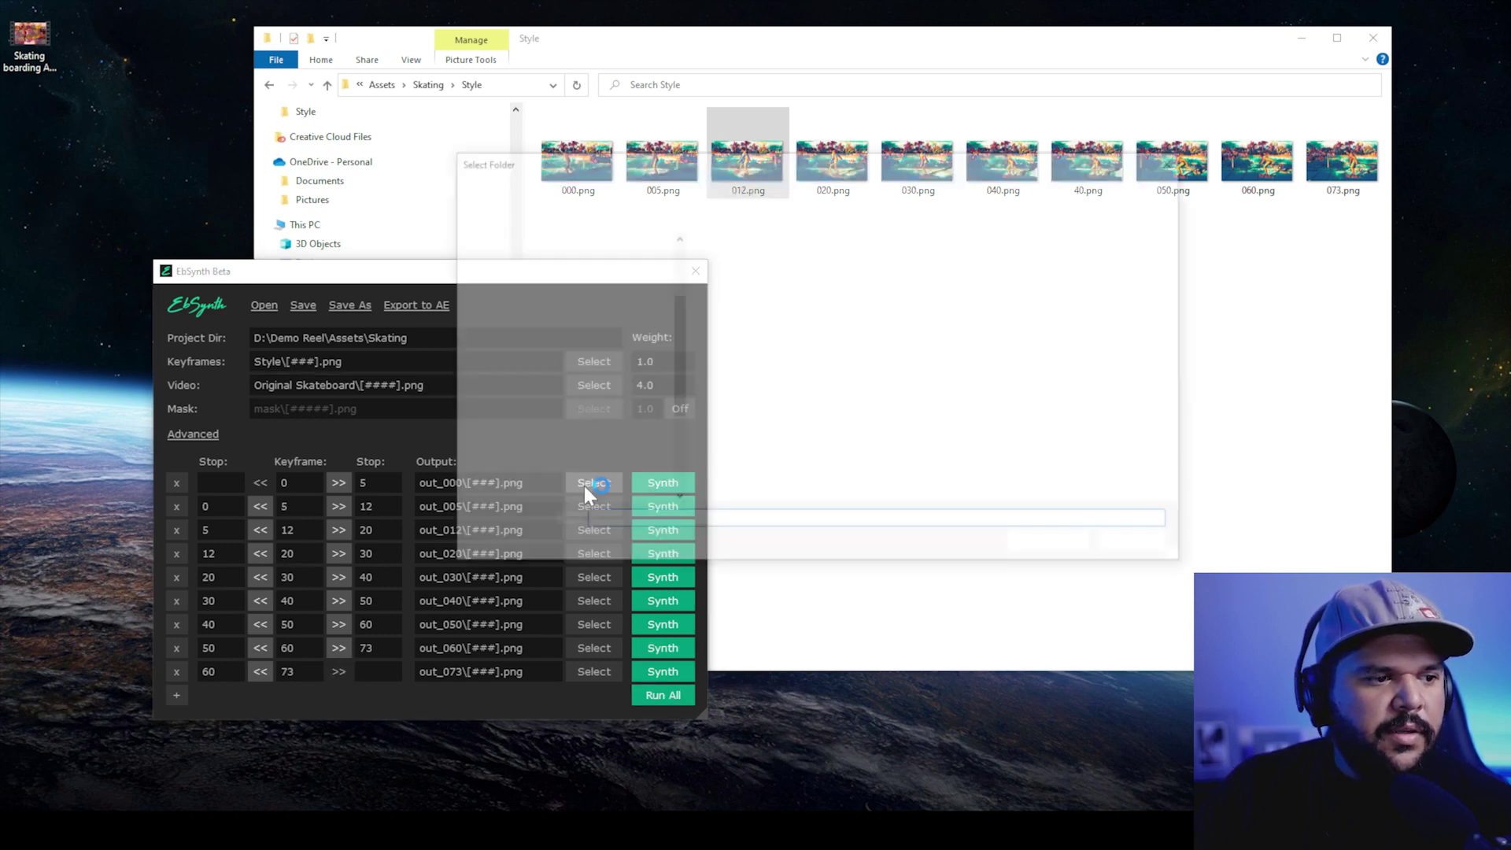
{"action": "left_click", "coordinate": [1139, 545]}
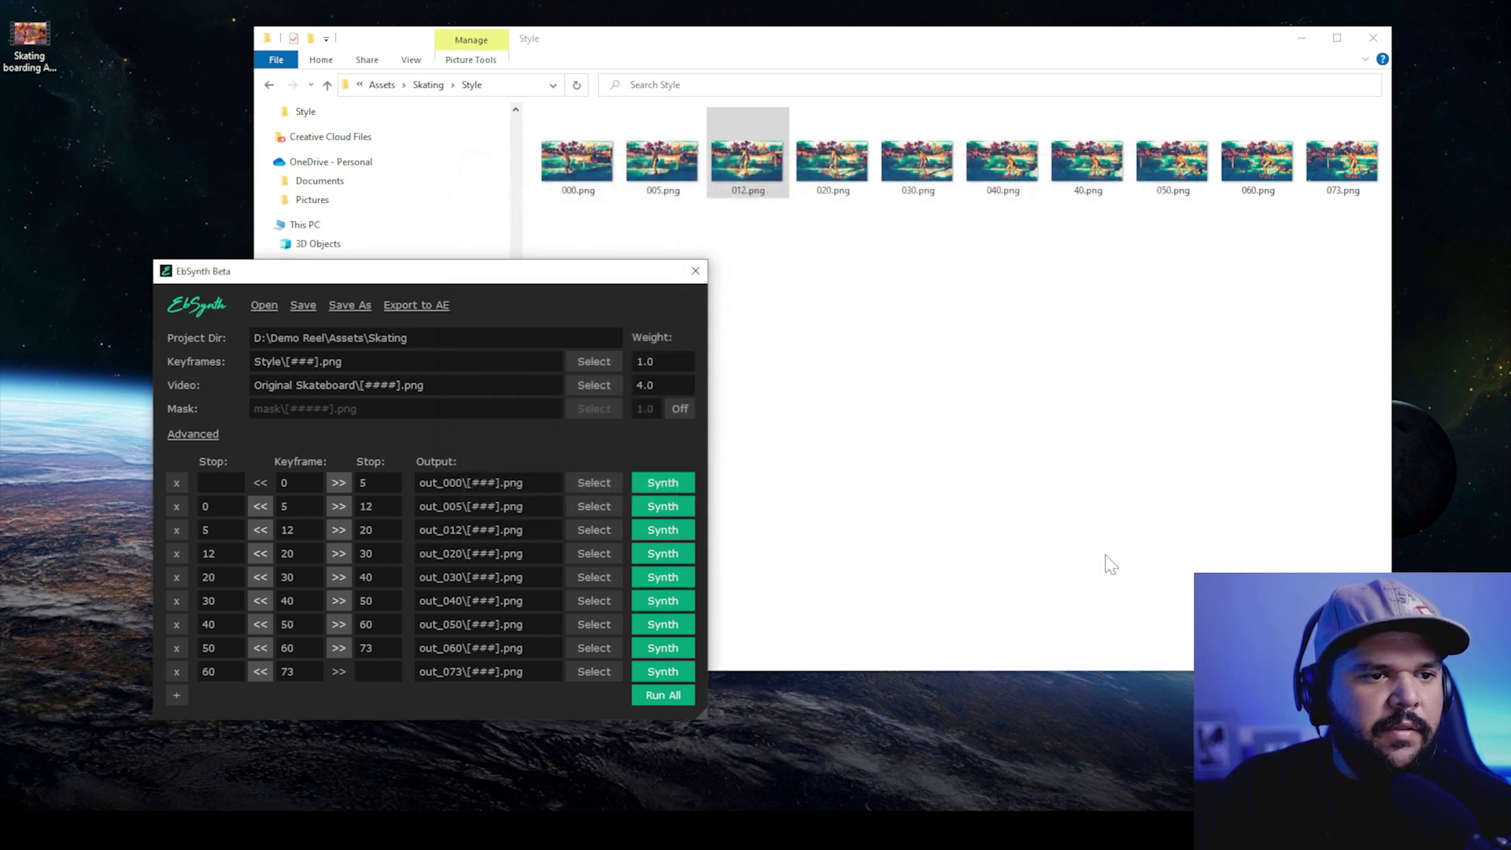
{"action": "left_click", "coordinate": [662, 693]}
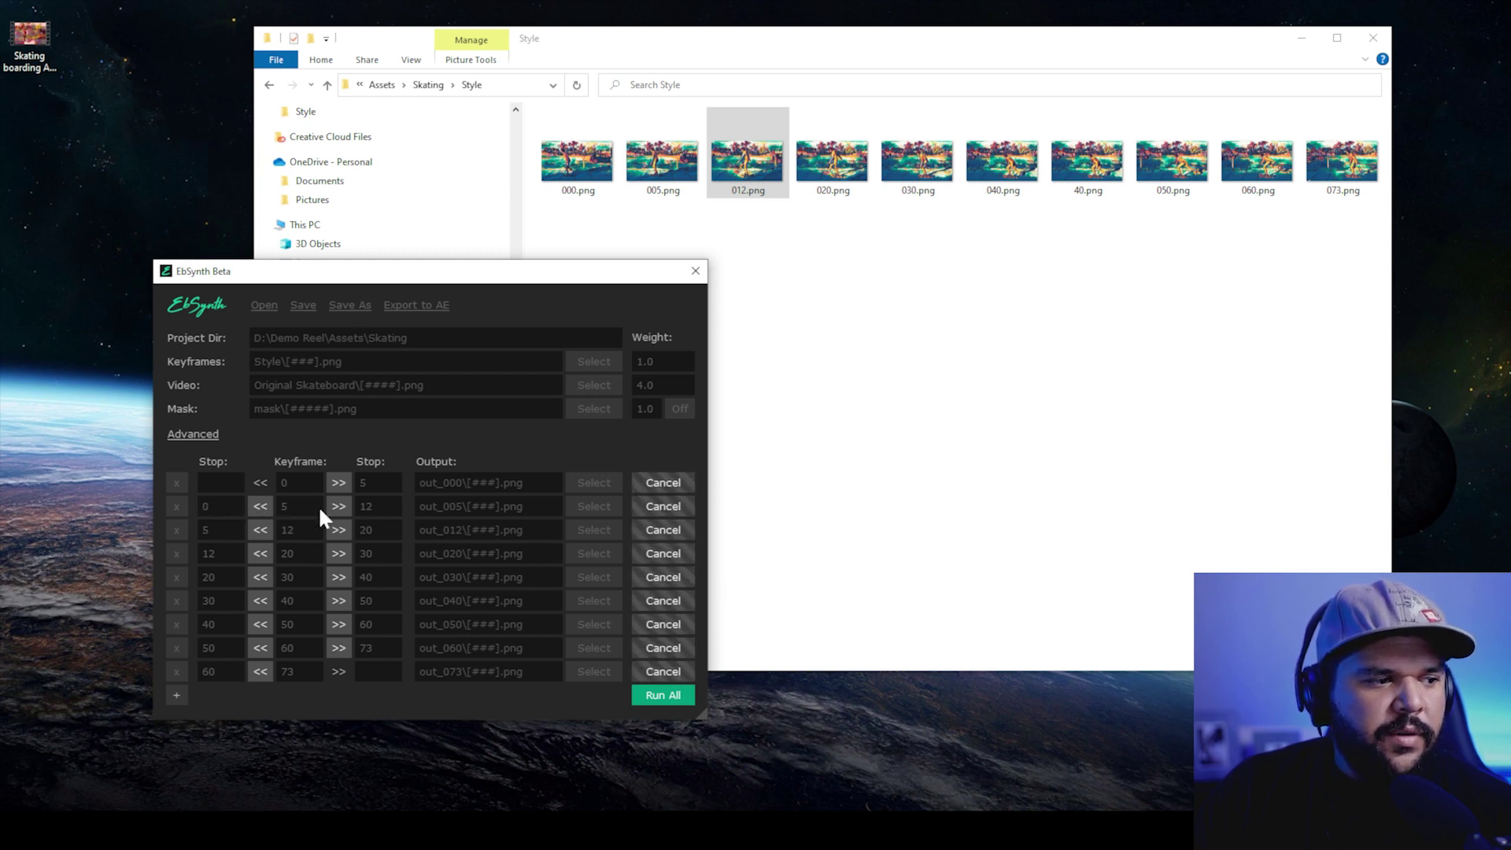
Arrange File Explorer and EbSynth side by side and select the new out_000 folder in Skating
{"action": "left_click", "coordinate": [853, 439]}
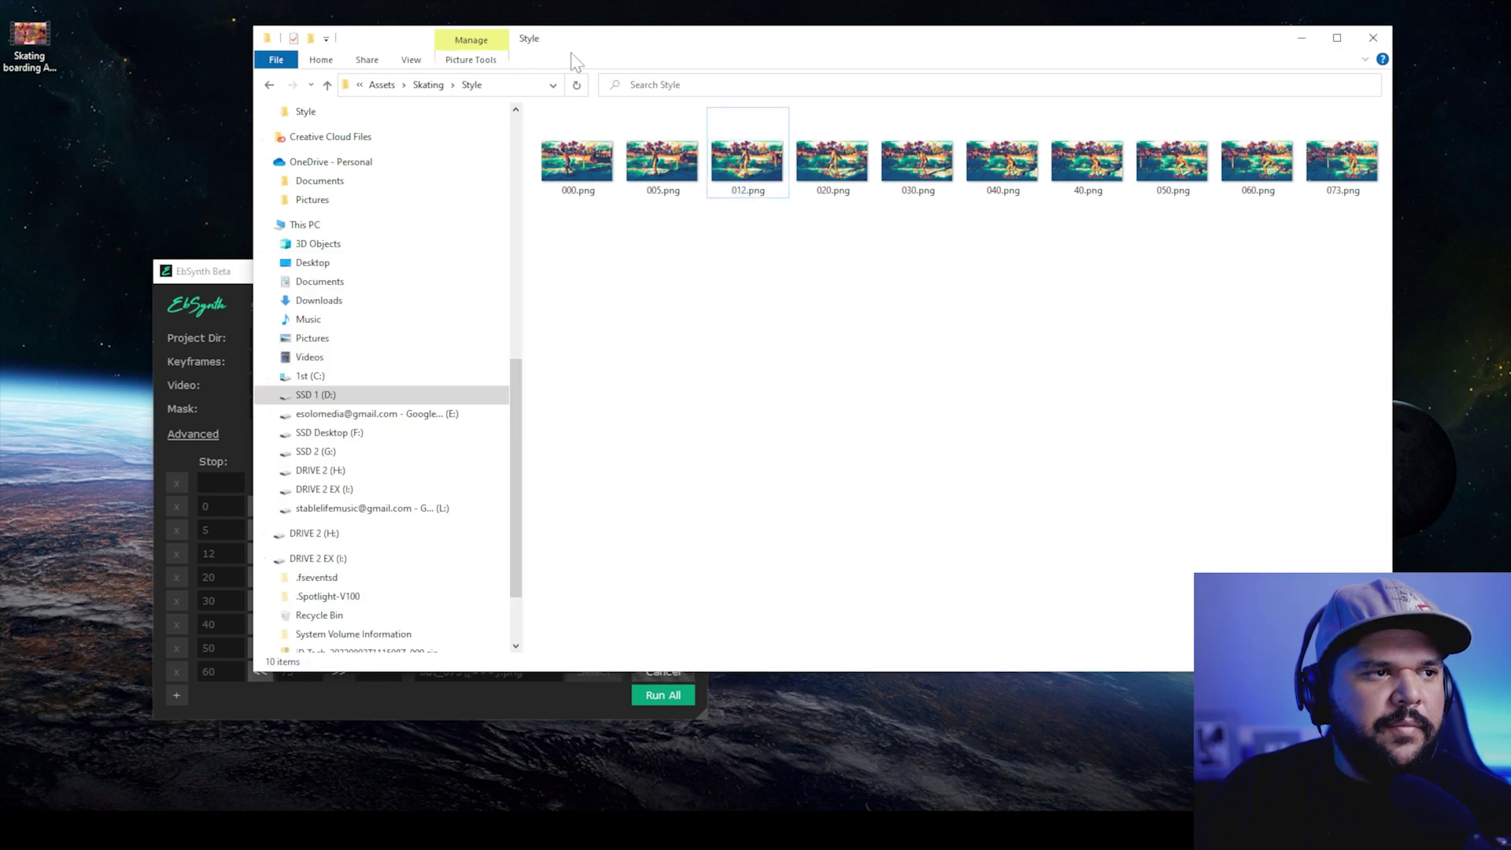
{"action": "left_click_drag", "start_coordinate": [718, 58], "coordinate": [875, 66]}
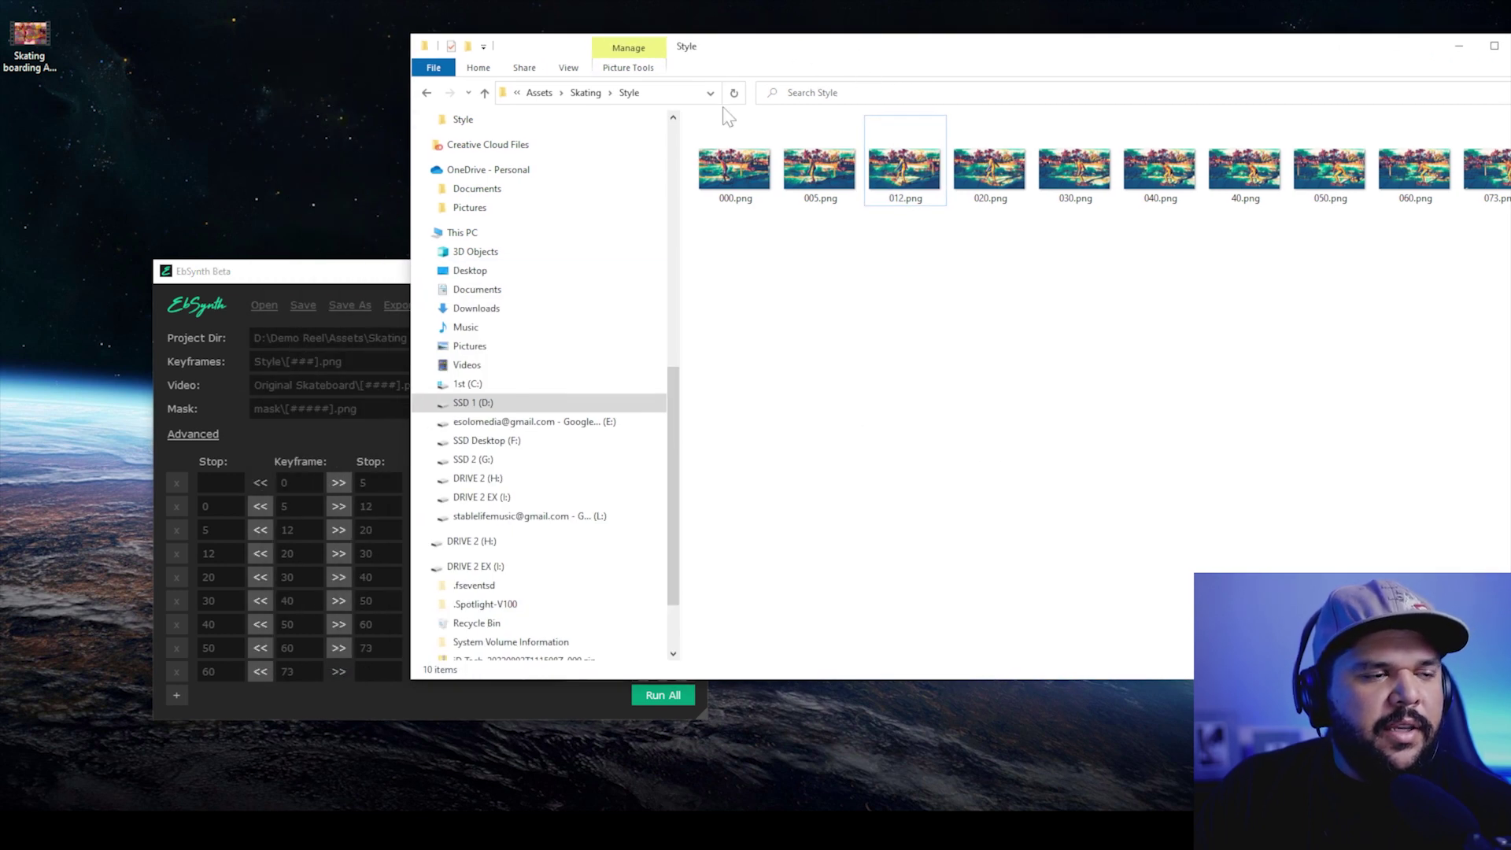
{"action": "left_click", "coordinate": [427, 93]}
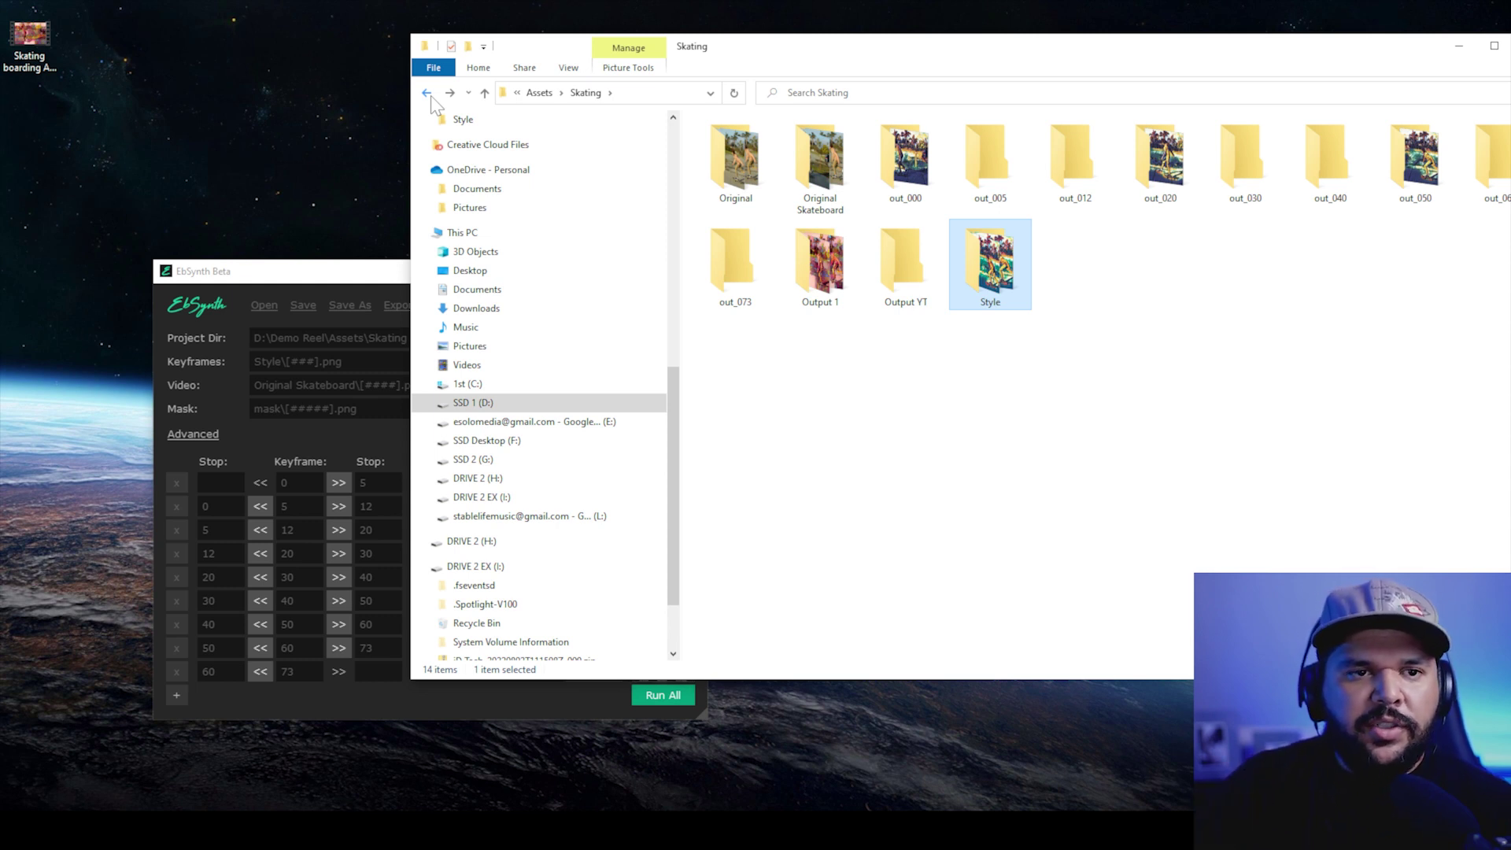
{"action": "left_click", "coordinate": [318, 275]}
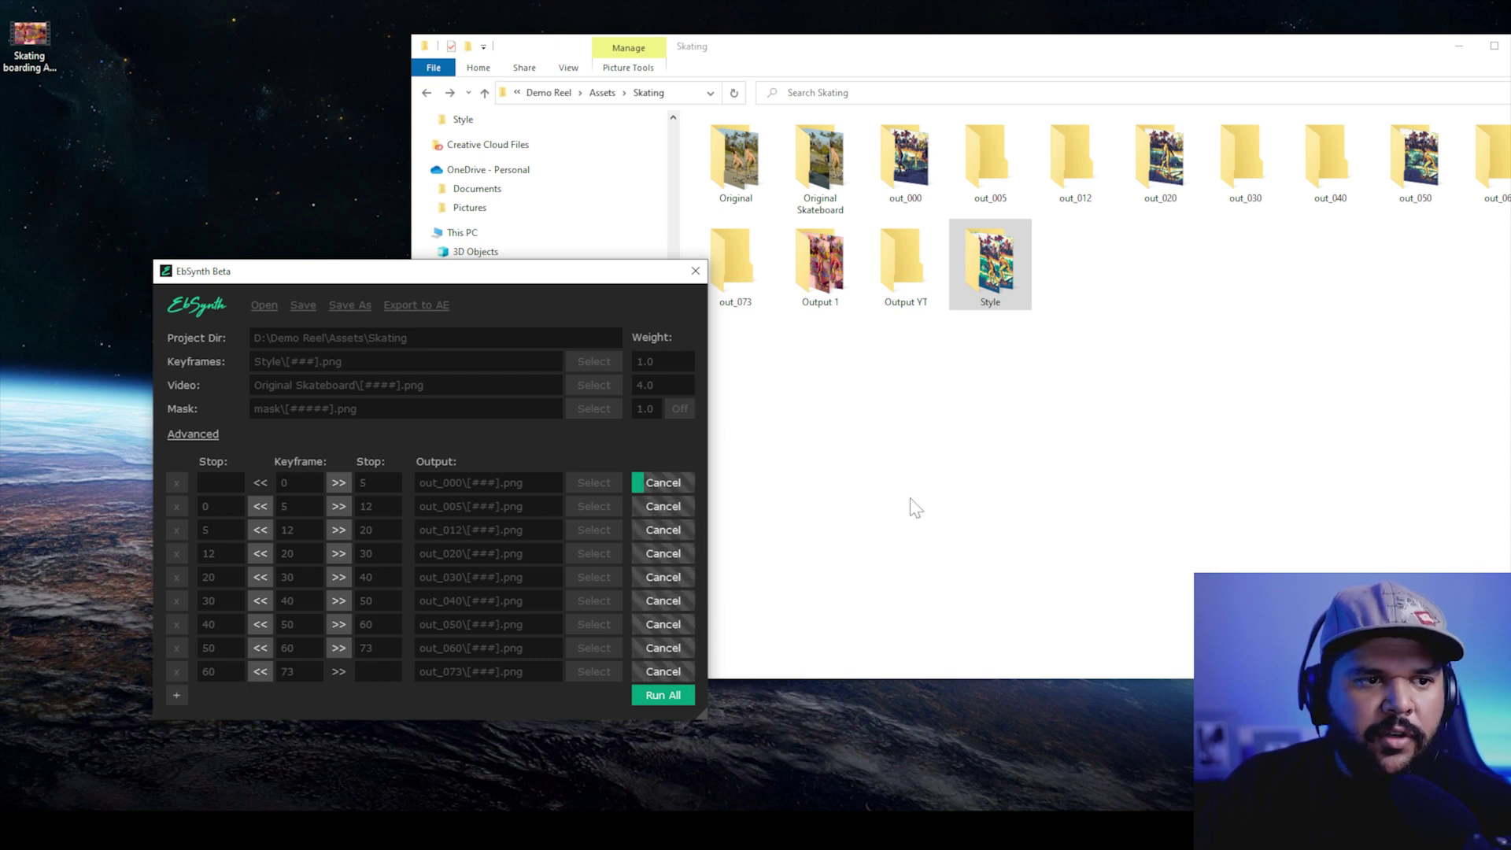
{"action": "left_click_drag", "start_coordinate": [1150, 49], "coordinate": [1064, 52]}
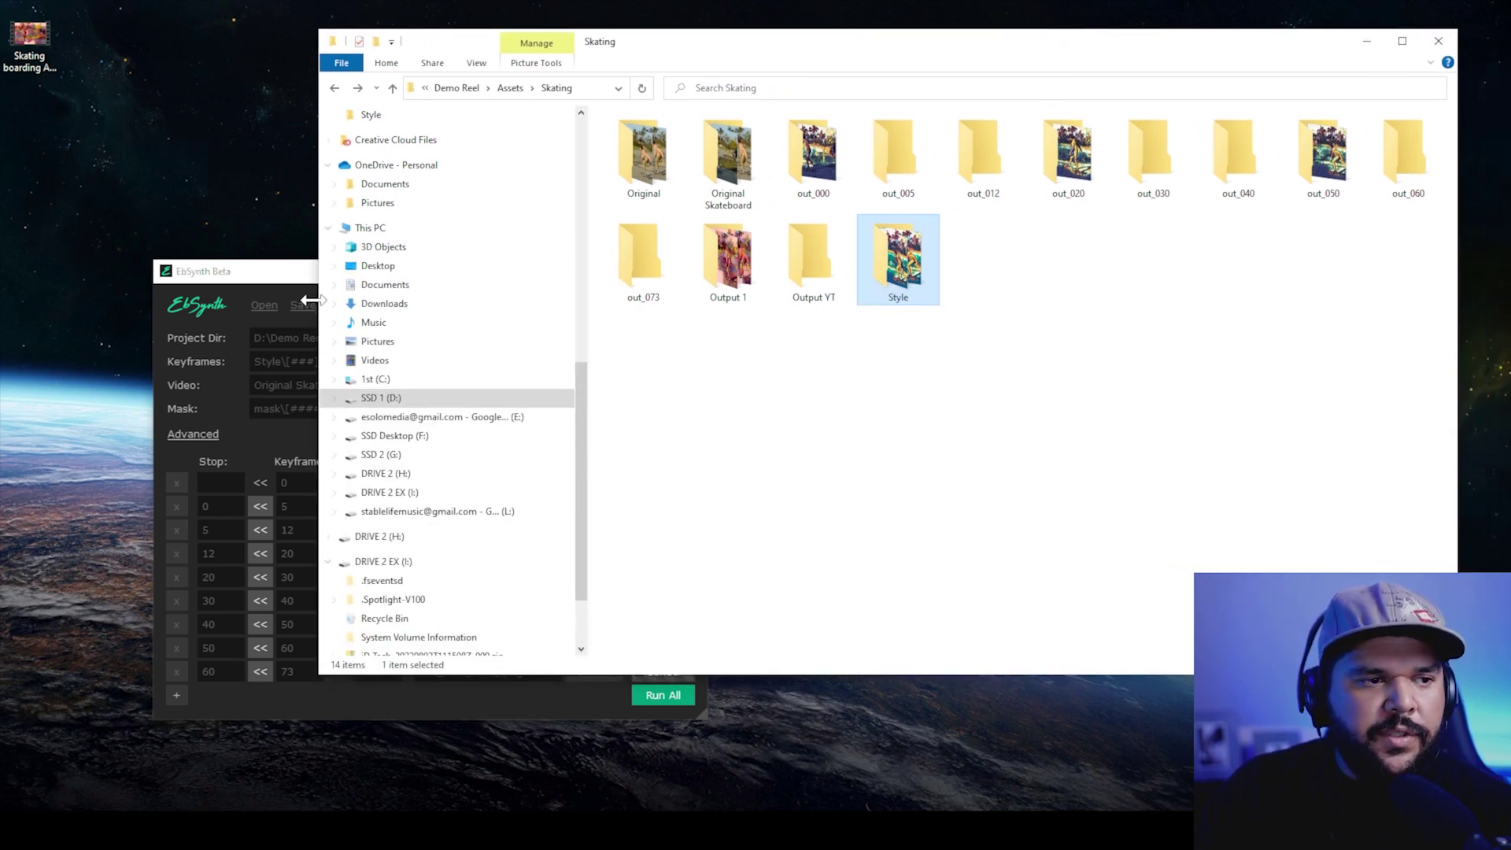
{"action": "left_click_drag", "start_coordinate": [308, 280], "coordinate": [166, 164]}
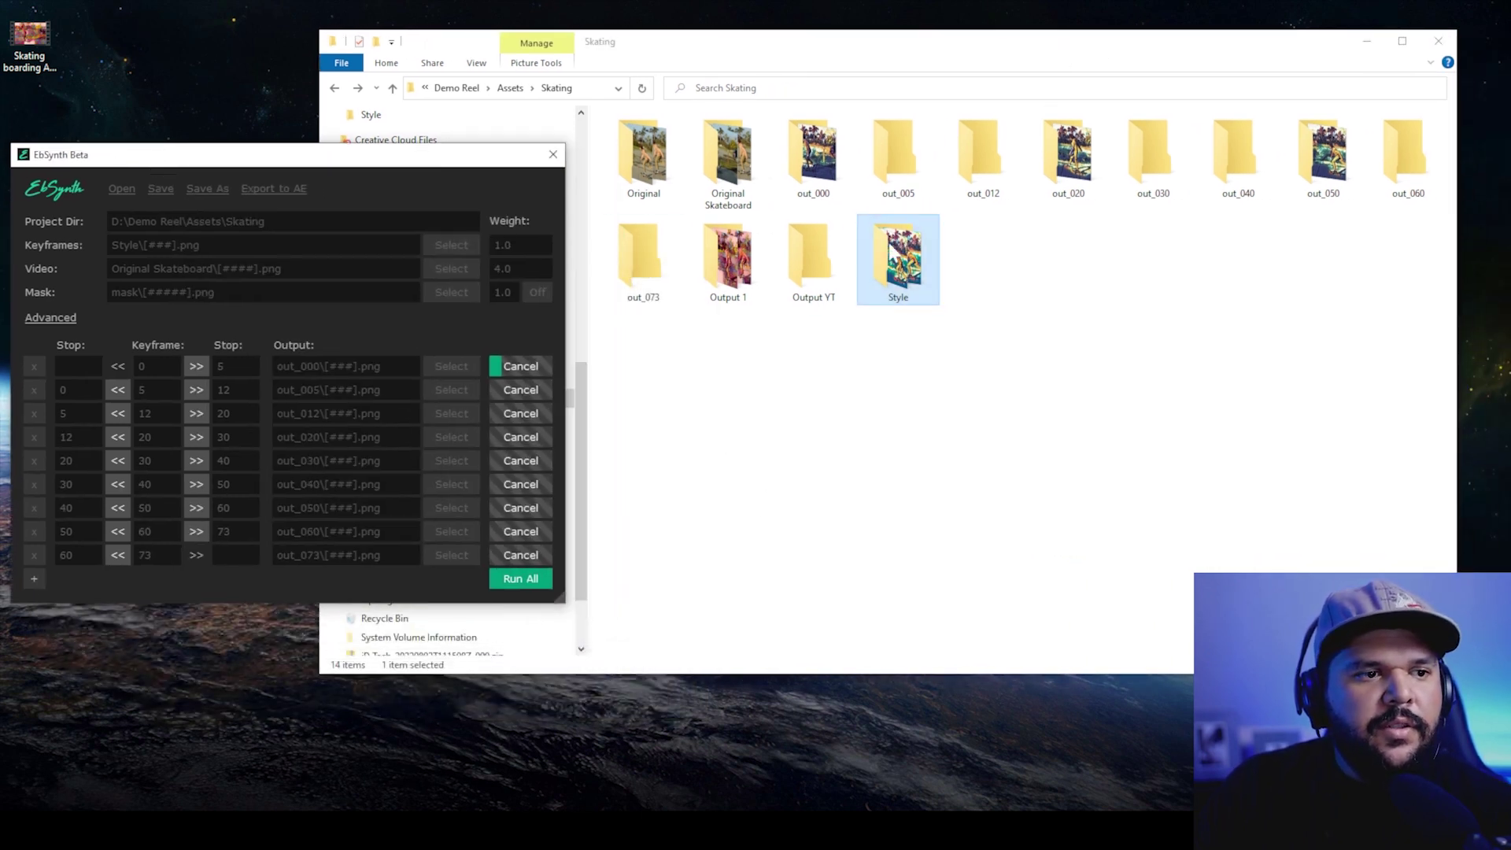
{"action": "left_click", "coordinate": [1127, 318]}
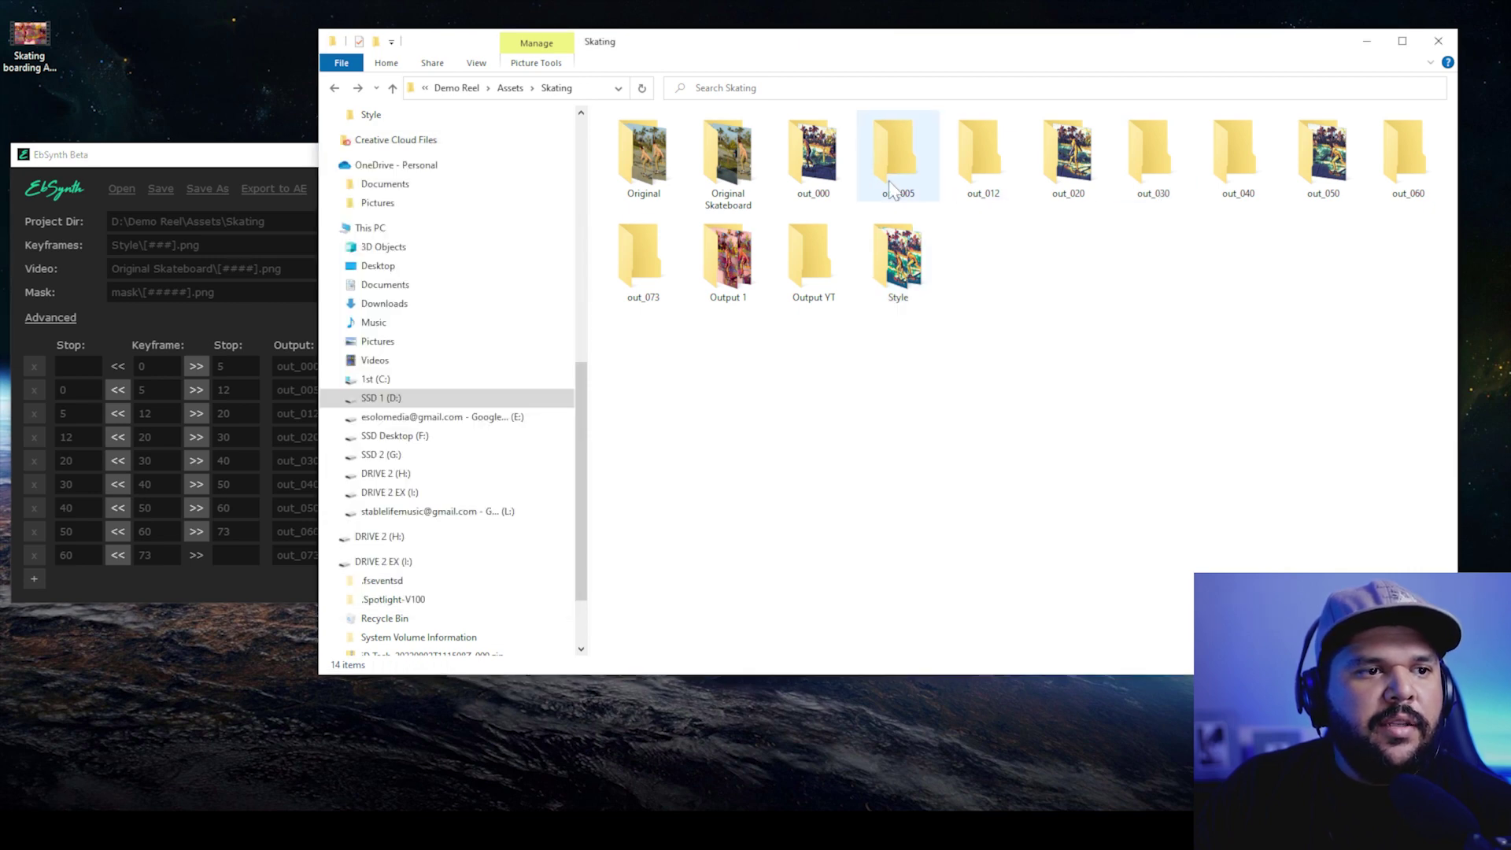
{"action": "left_click", "coordinate": [836, 189]}
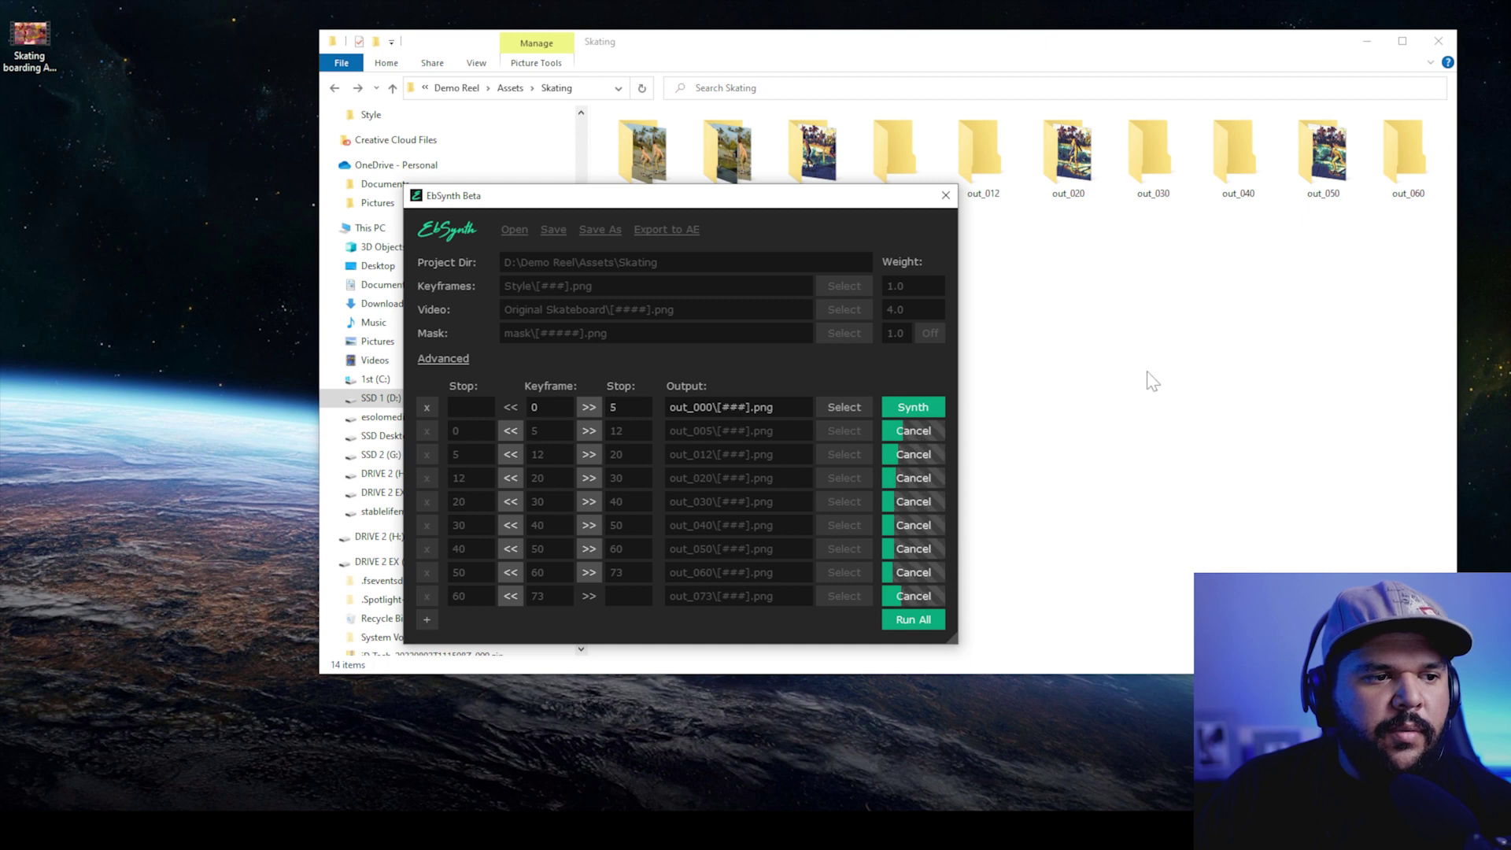
Inspect rendered frames in out_000 and out_005, checking EbSynth progress between, then open the Style folder
{"action": "left_click", "coordinate": [1055, 388]}
{"action": "double_click", "coordinate": [813, 157]}
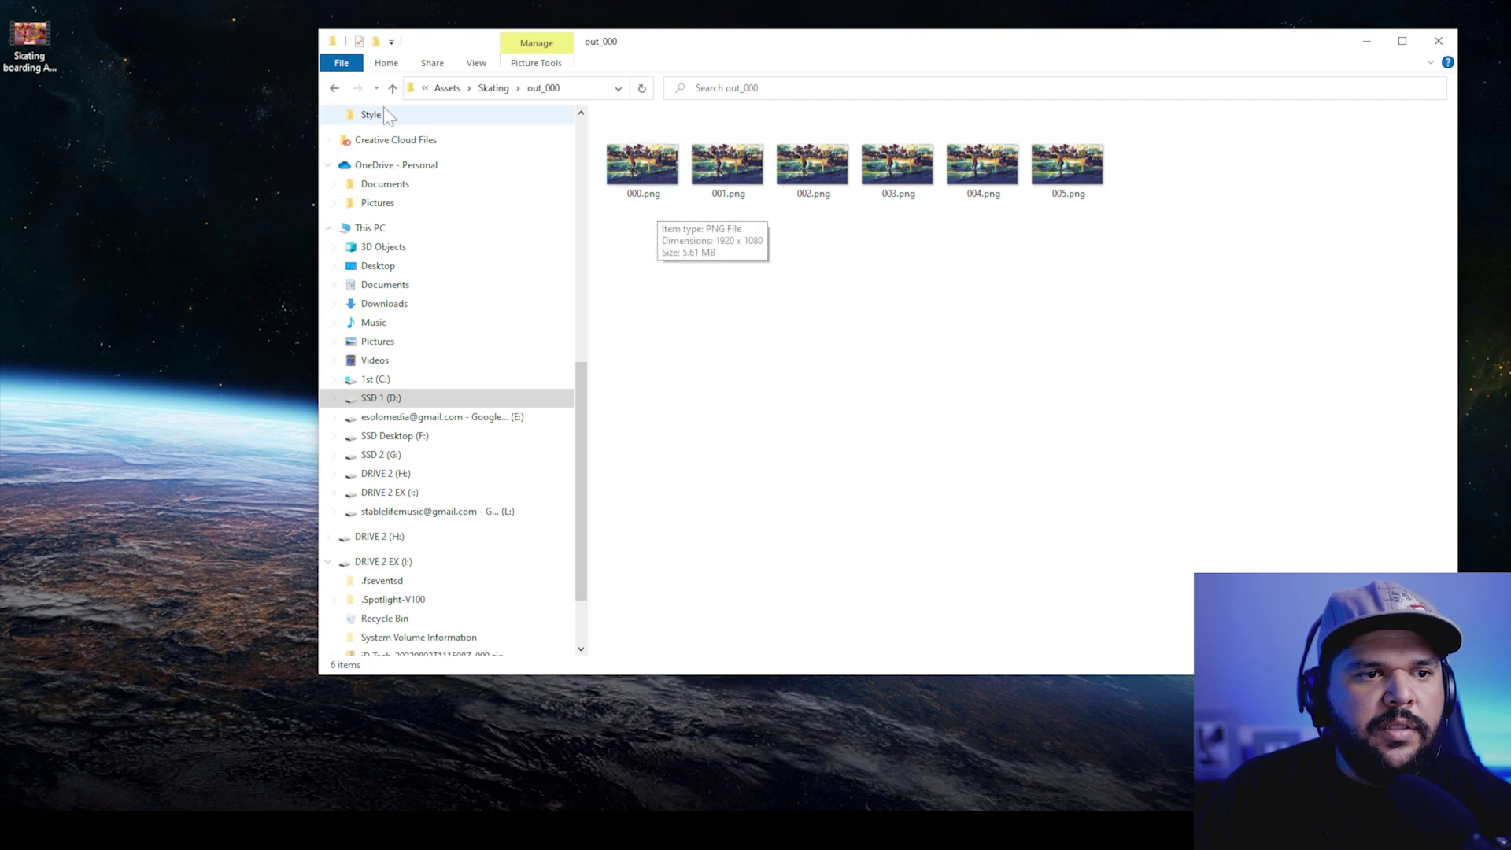
{"action": "left_click", "coordinate": [334, 87]}
{"action": "left_click", "coordinate": [575, 809]}
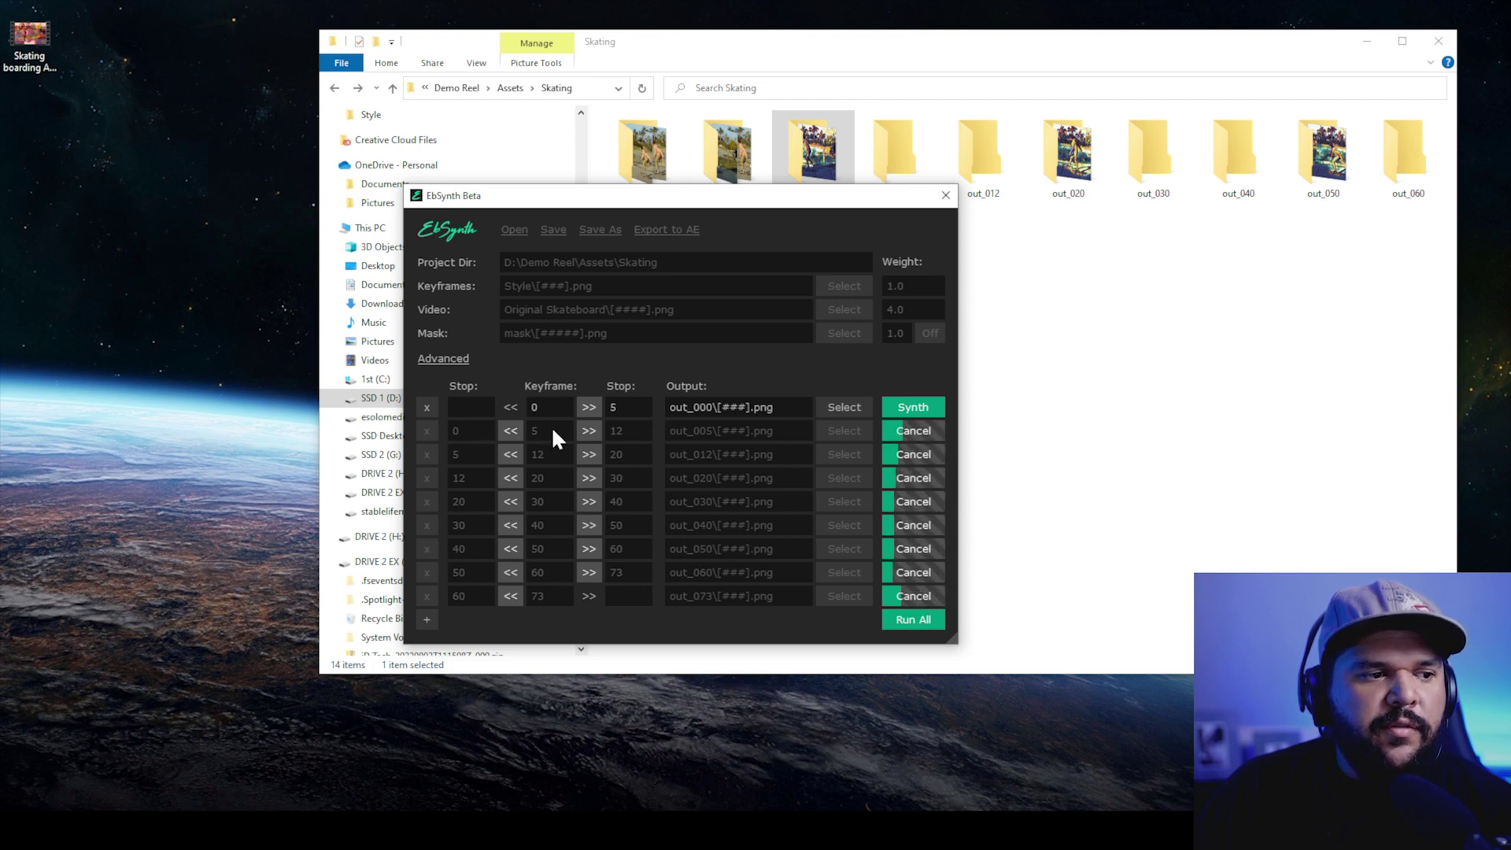
{"action": "key", "text": "alt+Tab"}
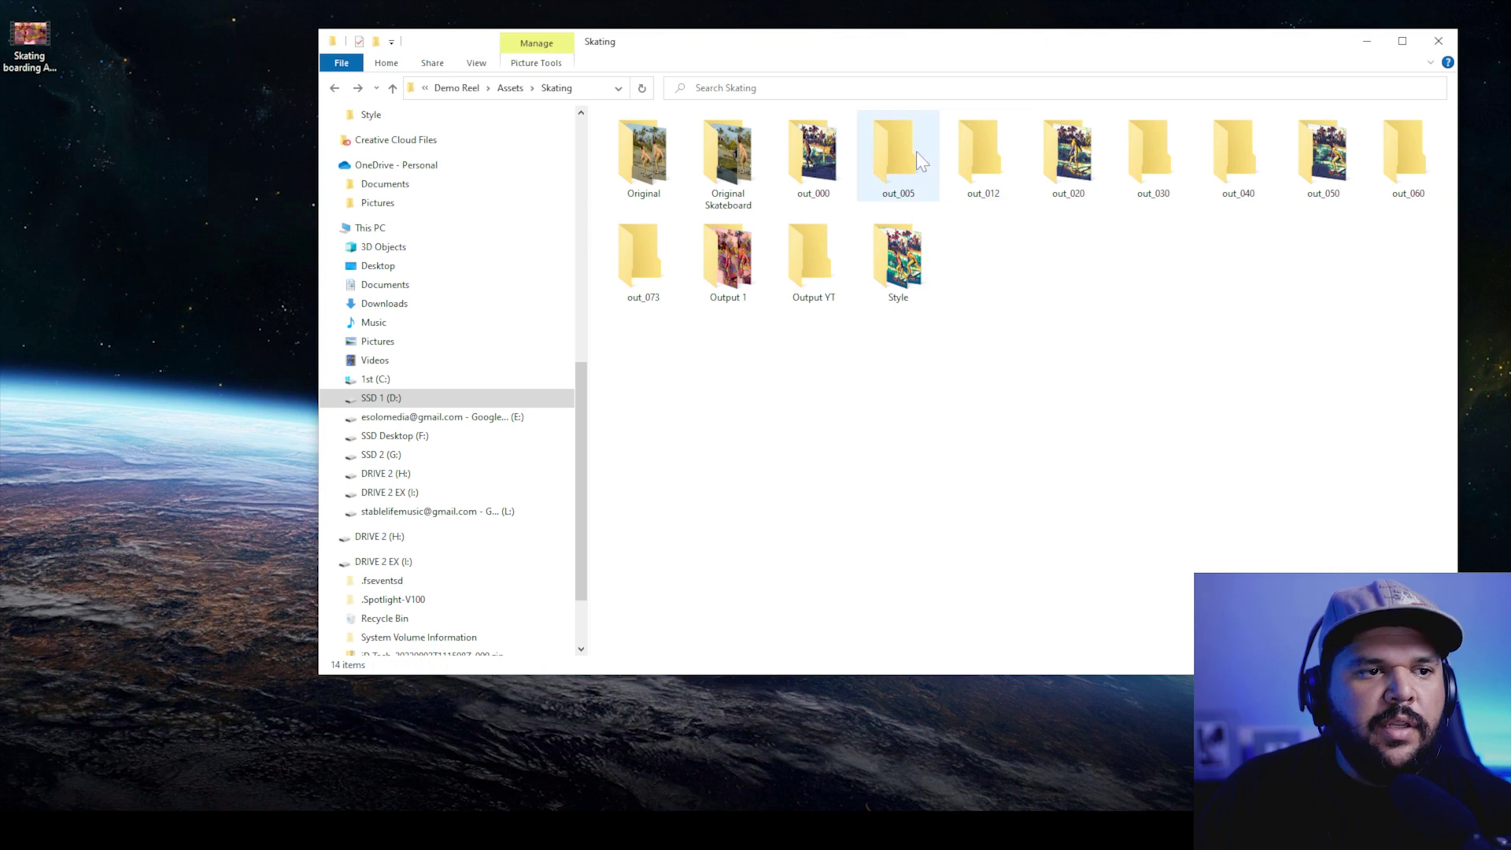
{"action": "double_click", "coordinate": [919, 160]}
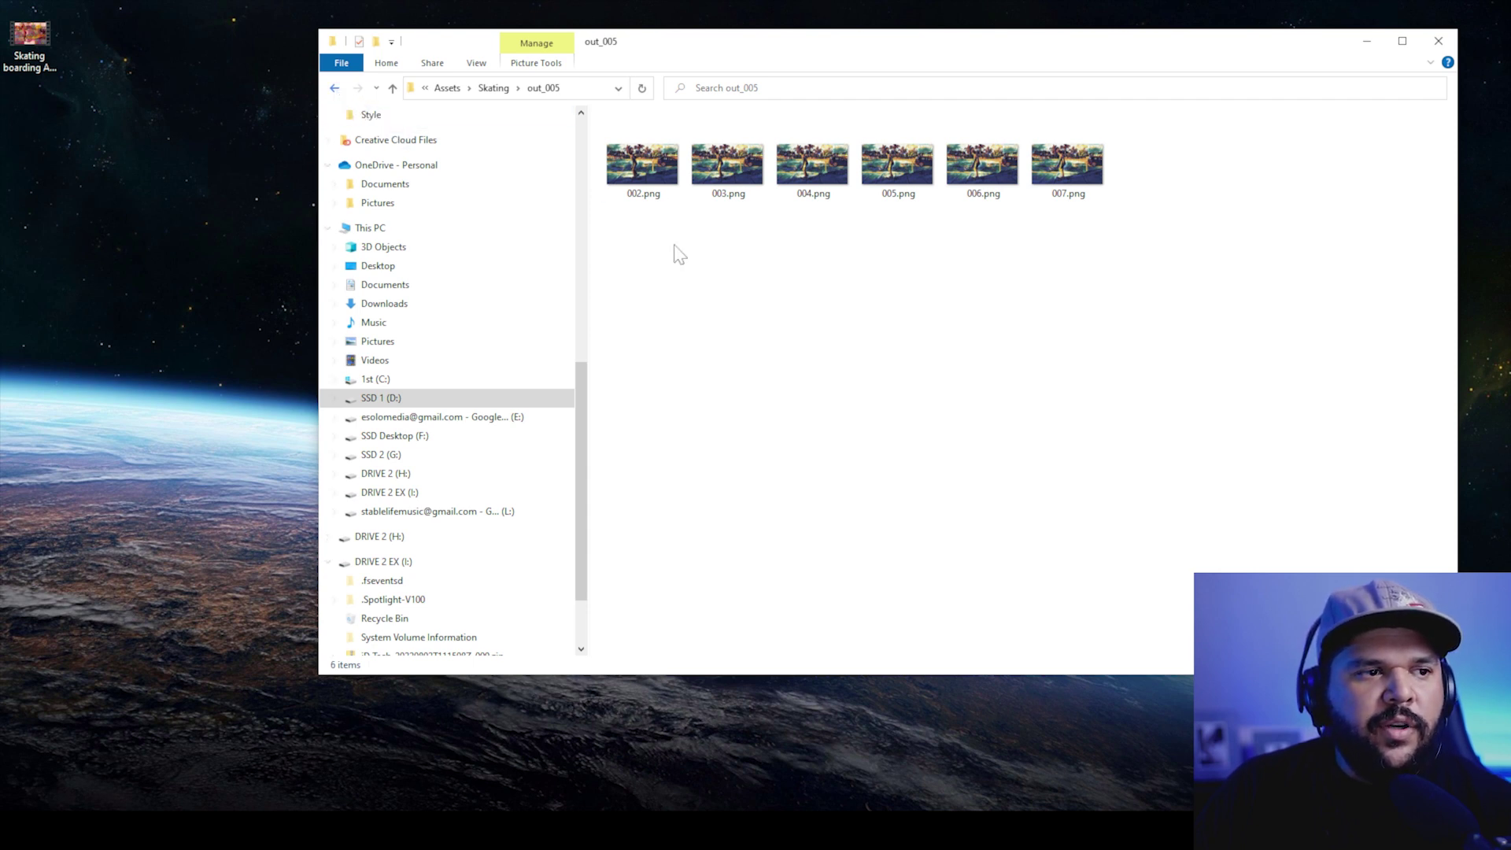
{"action": "double_click", "coordinate": [727, 164]}
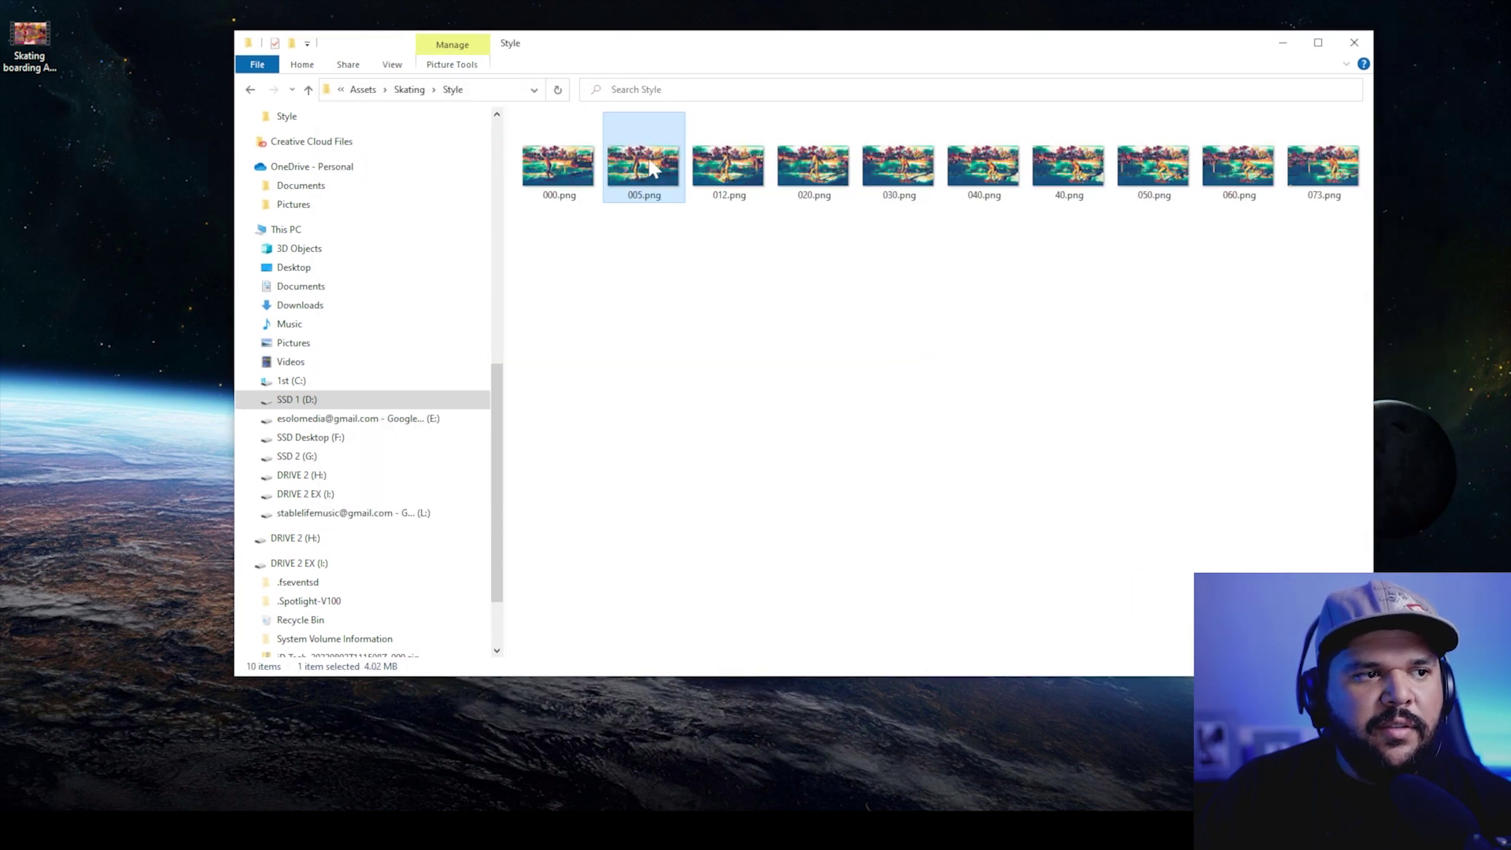
View the 005.png and 000.png style keyframes, then return to Skating and switch to EbSynth
{"action": "key", "text": "Left"}
{"action": "key", "text": "Right"}
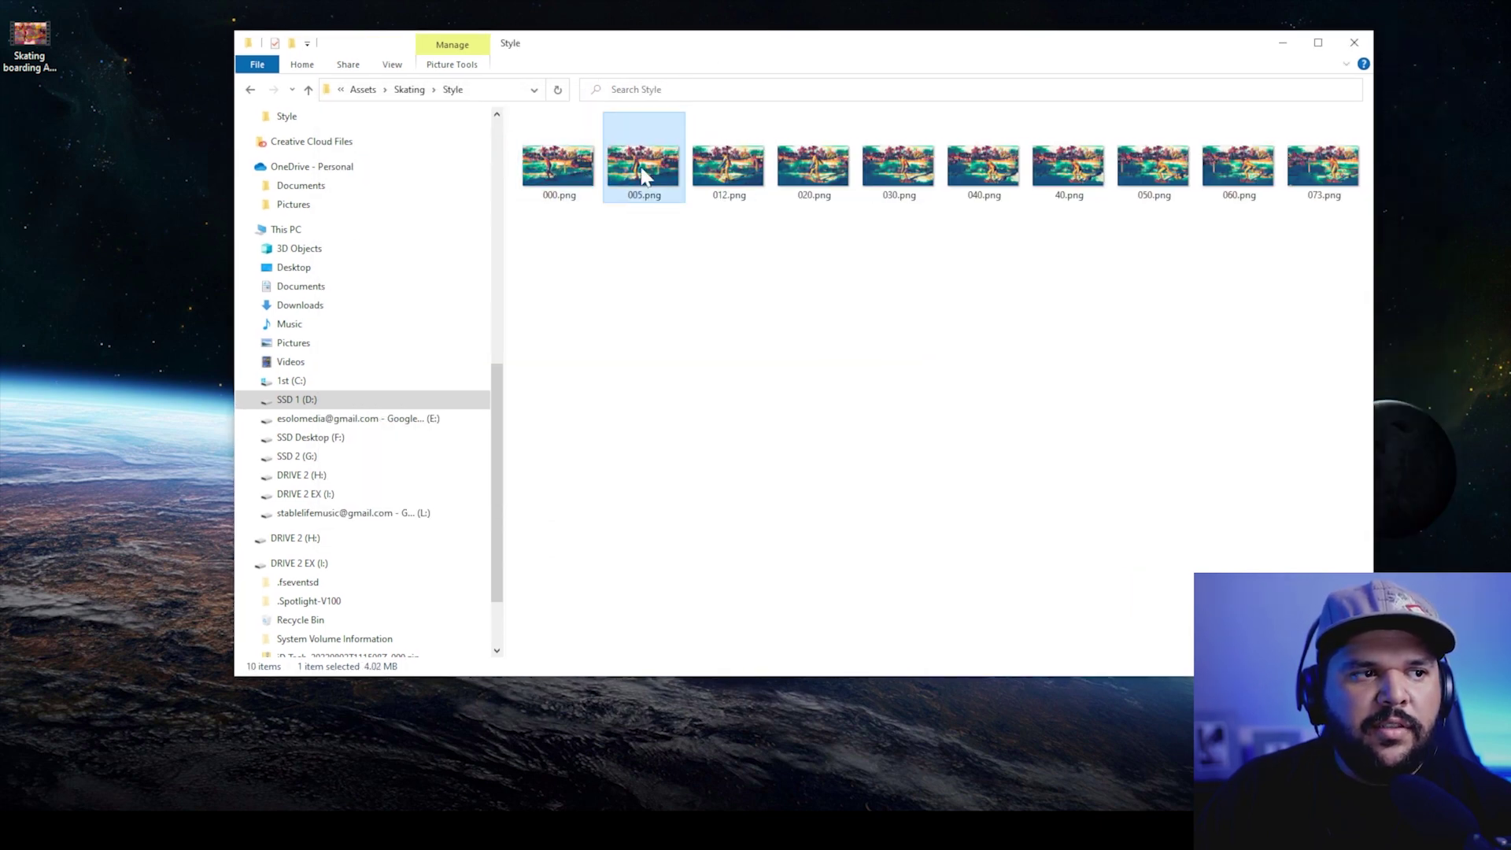
{"action": "double_click", "coordinate": [642, 169]}
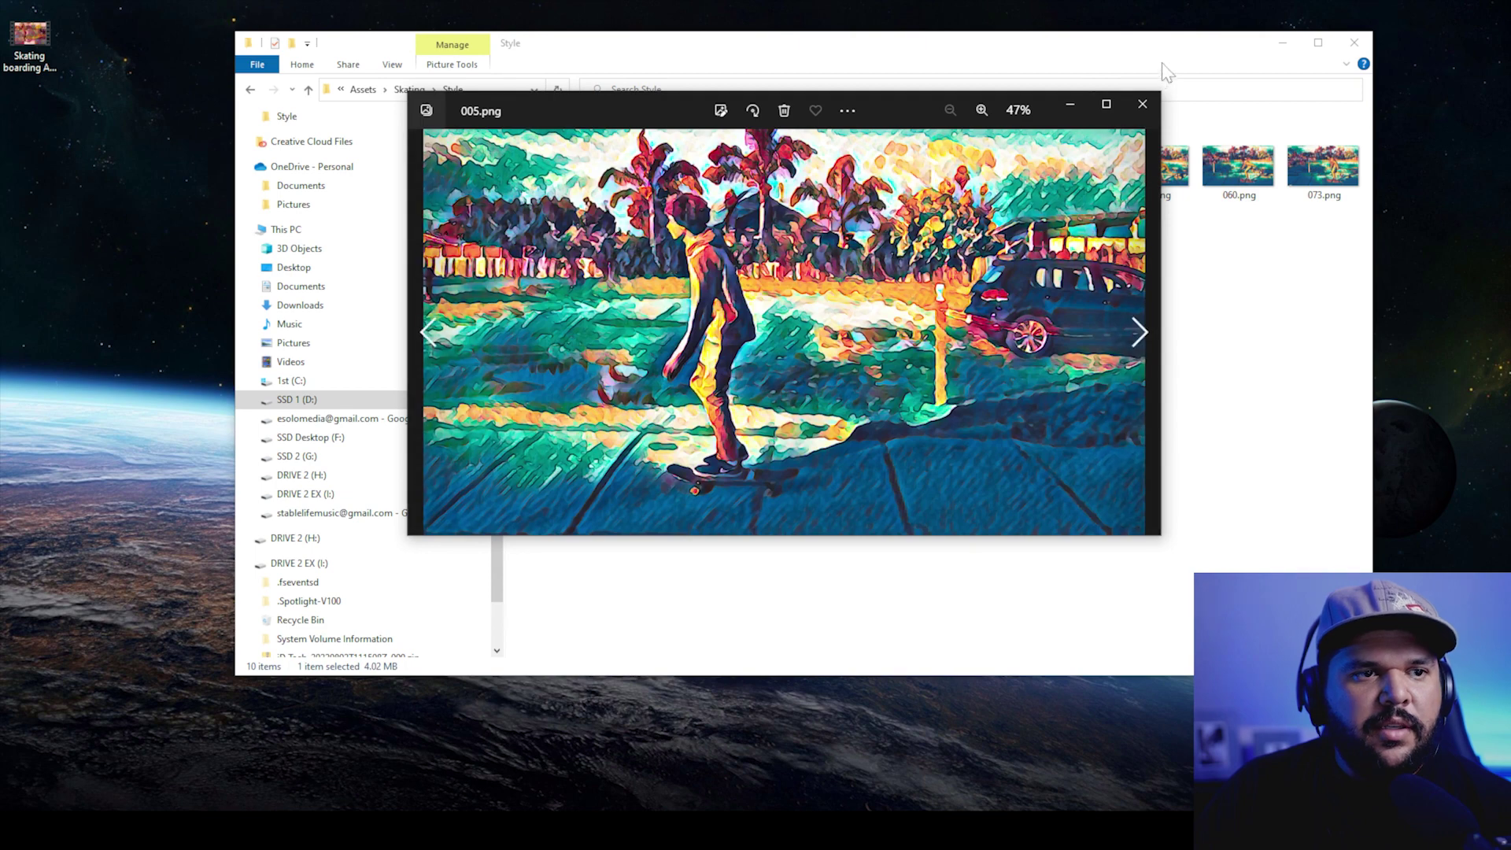
{"action": "left_click", "coordinate": [1126, 113]}
{"action": "key", "text": "Left"}
{"action": "key", "text": "Return"}
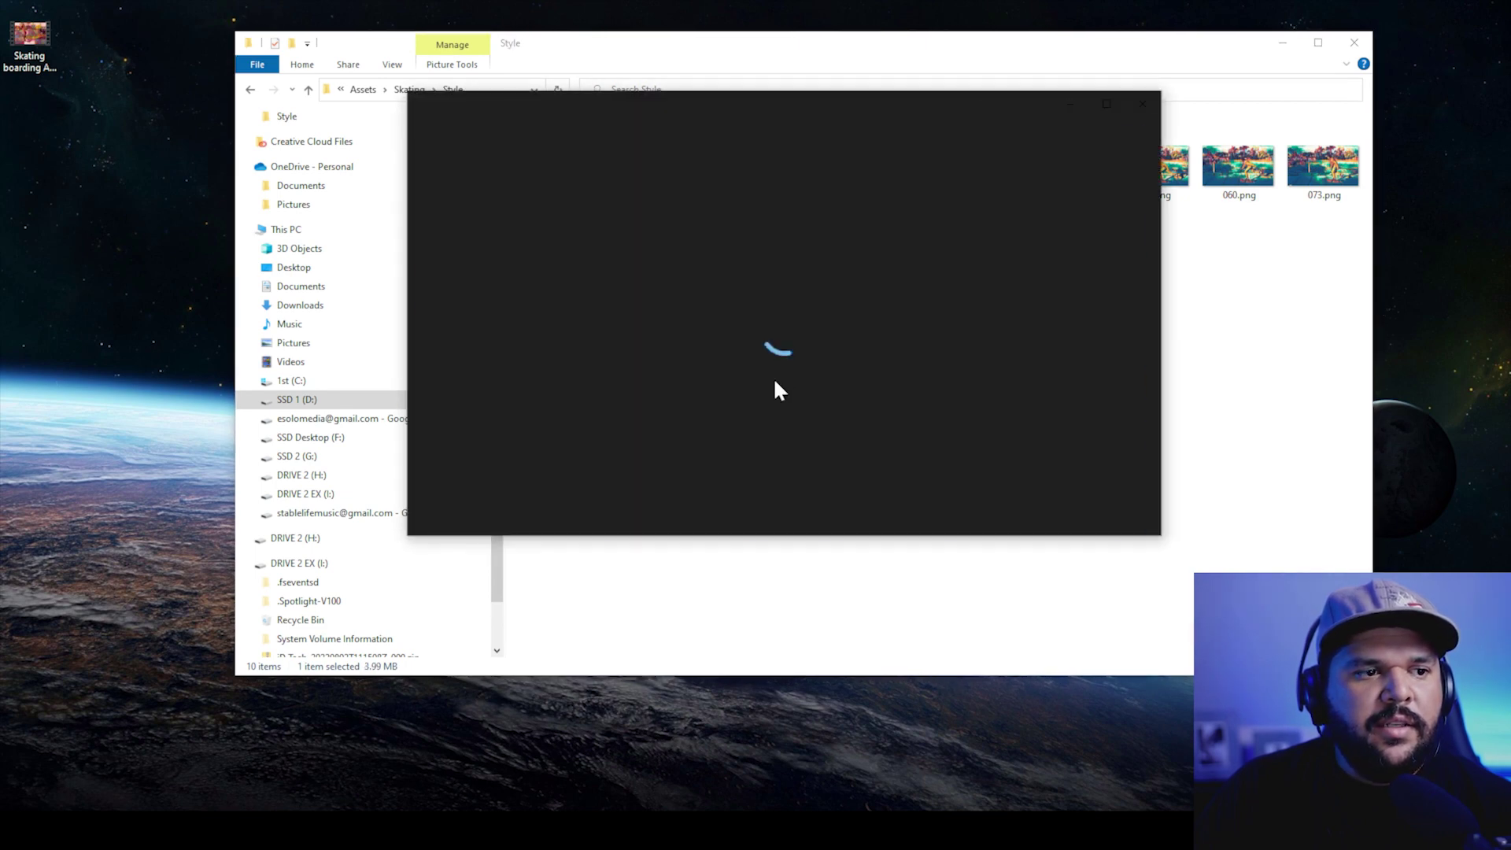
{"action": "left_click", "coordinate": [1145, 108]}
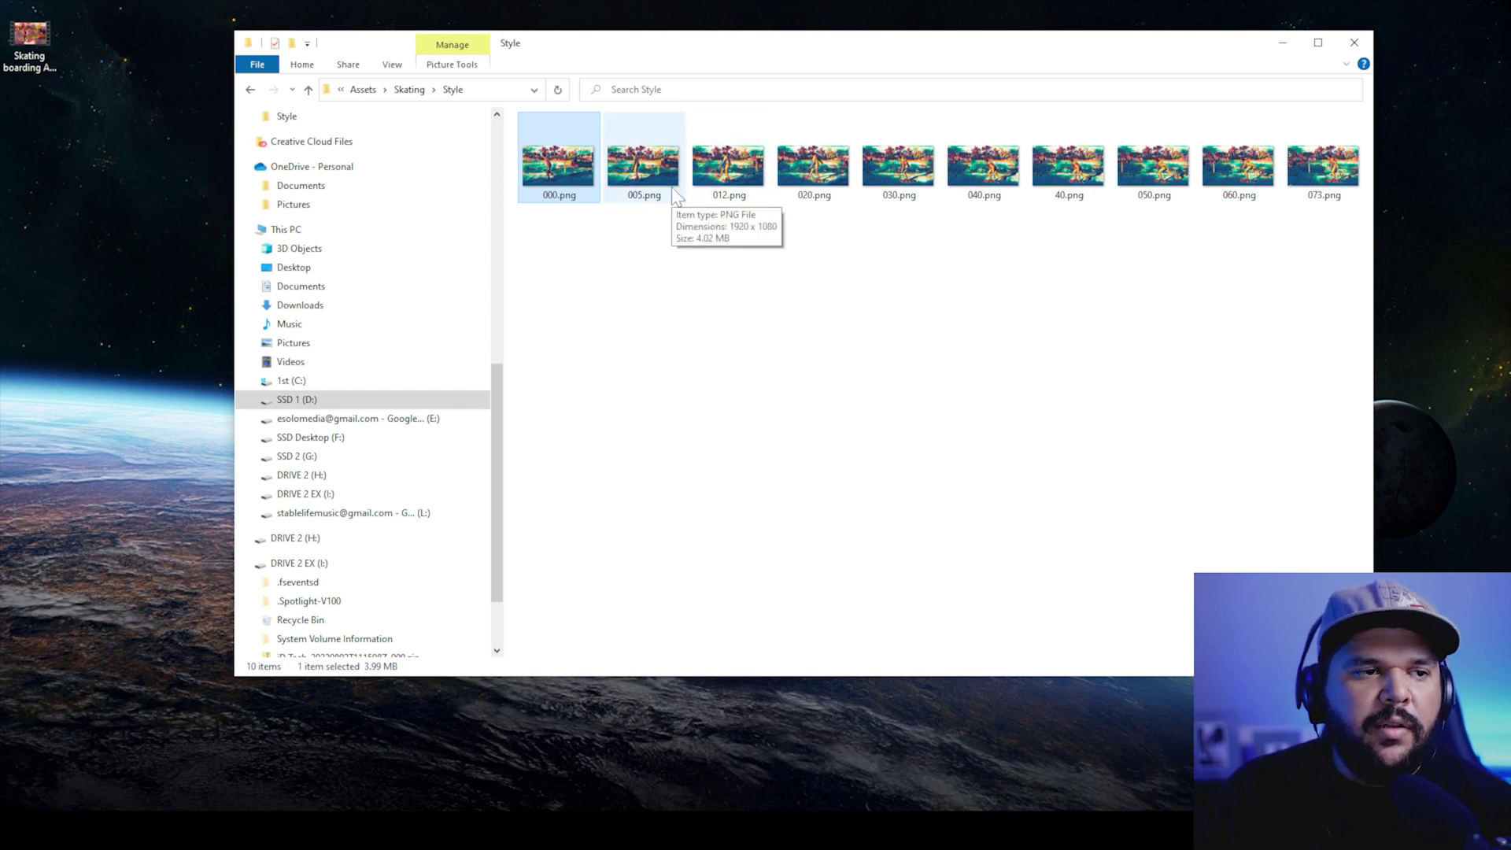
{"action": "key", "text": "alt+Up"}
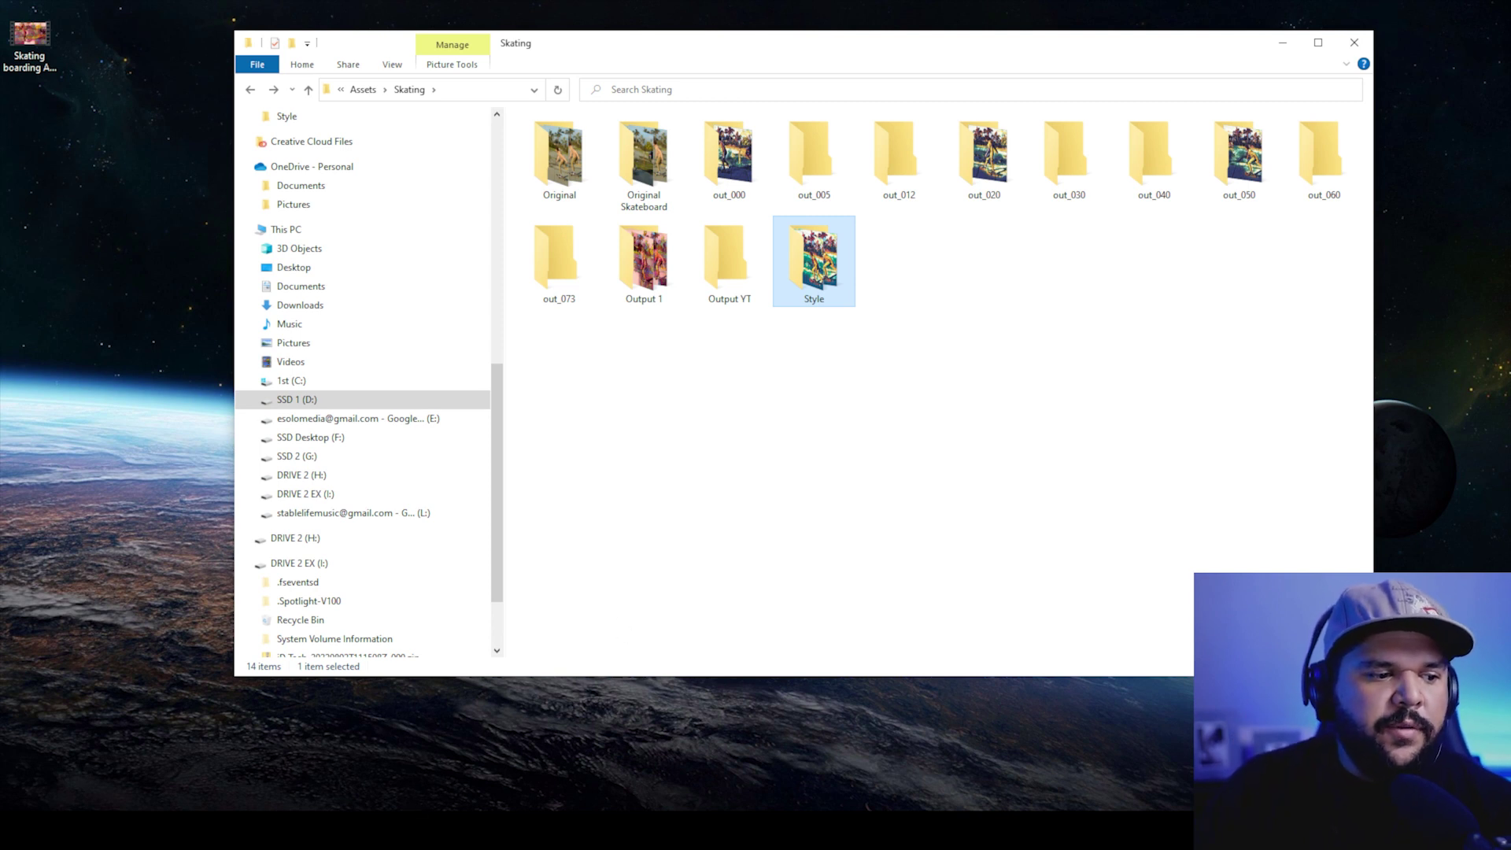
{"action": "key", "text": "alt+Tab"}
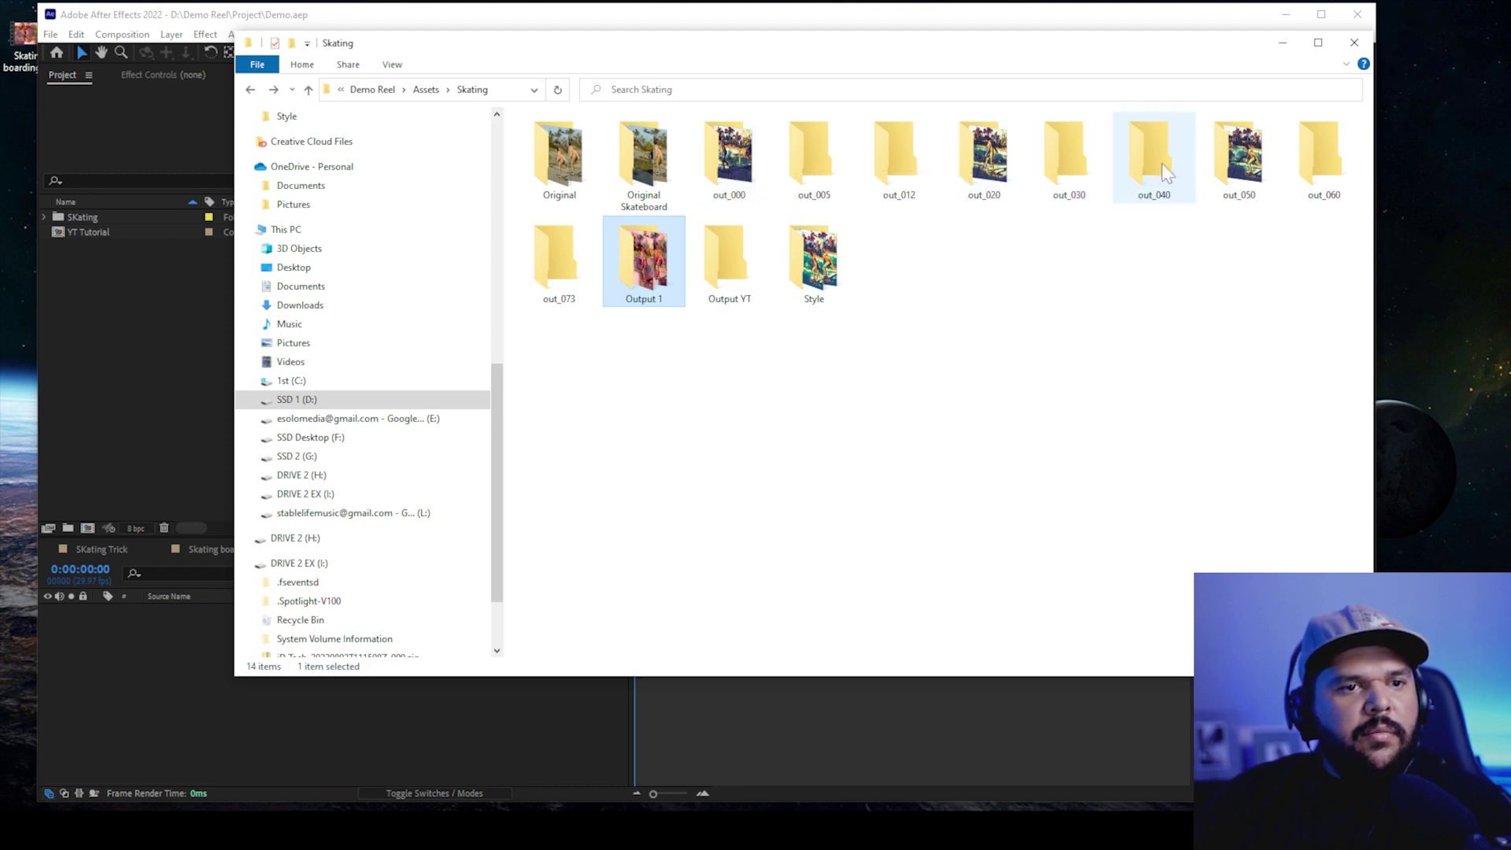
Select out_000 through out_073, move all nine folders into Output YT, and confirm them there
{"action": "left_click", "coordinate": [1313, 167], "text": "ctrl"}
{"action": "left_click", "coordinate": [565, 239], "text": "ctrl"}
{"action": "left_click", "coordinate": [581, 295]}
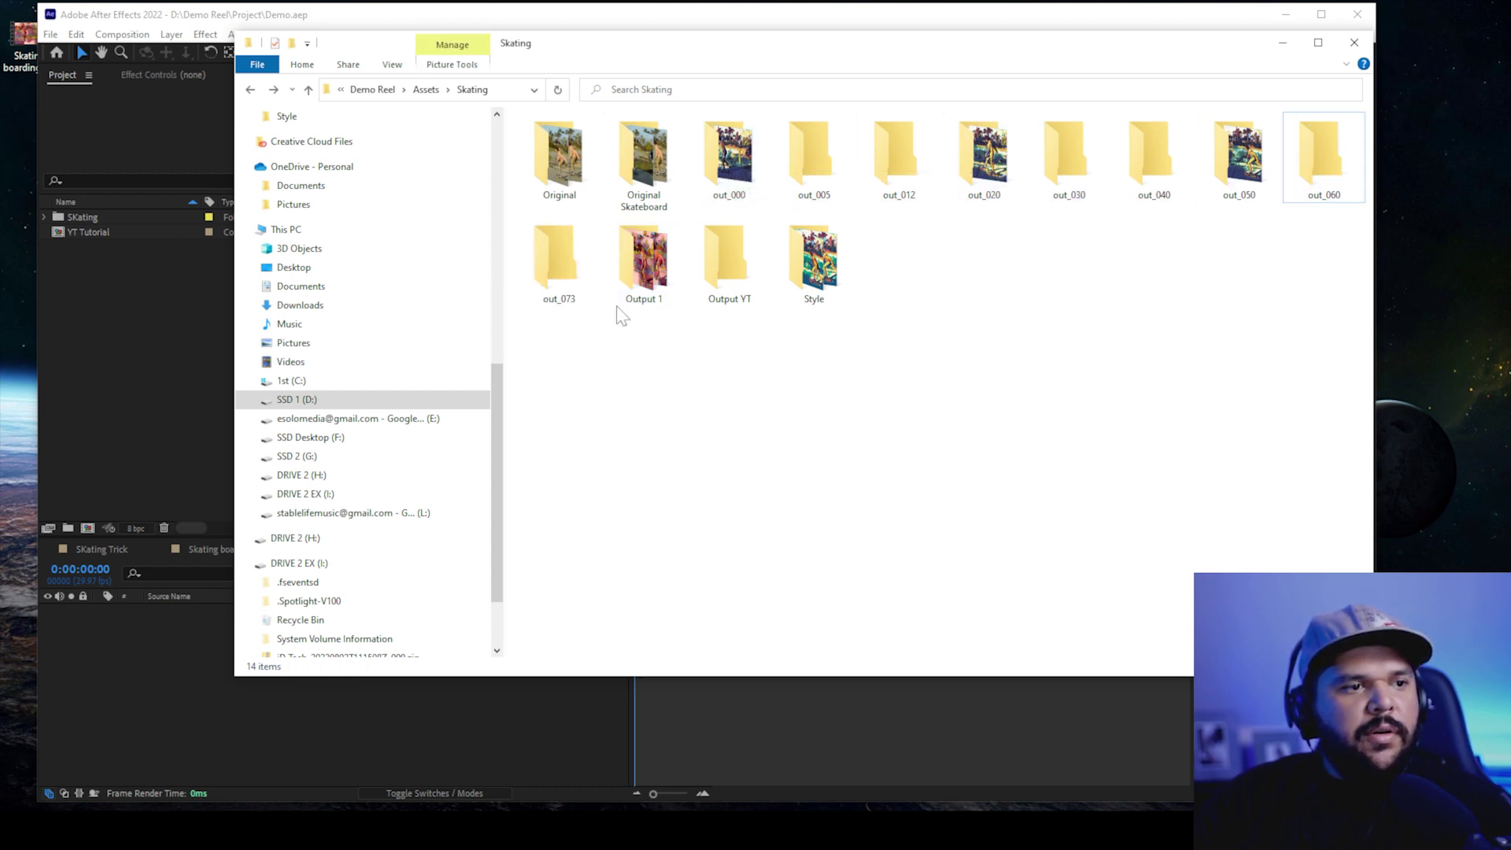
{"action": "left_click", "coordinate": [745, 163], "text": "shift"}
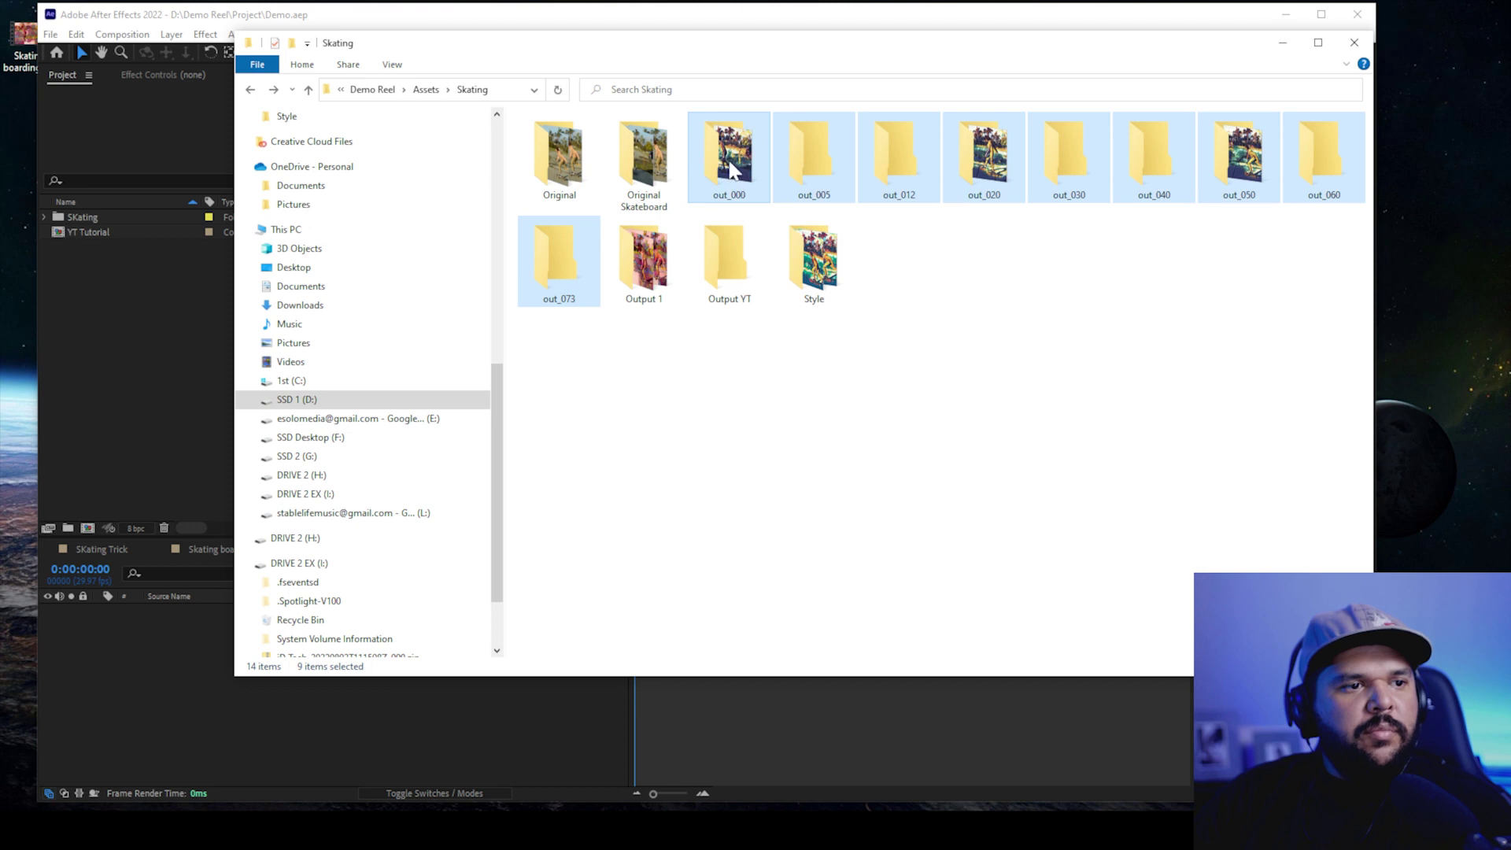
{"action": "left_click_drag", "start_coordinate": [732, 168], "coordinate": [729, 297]}
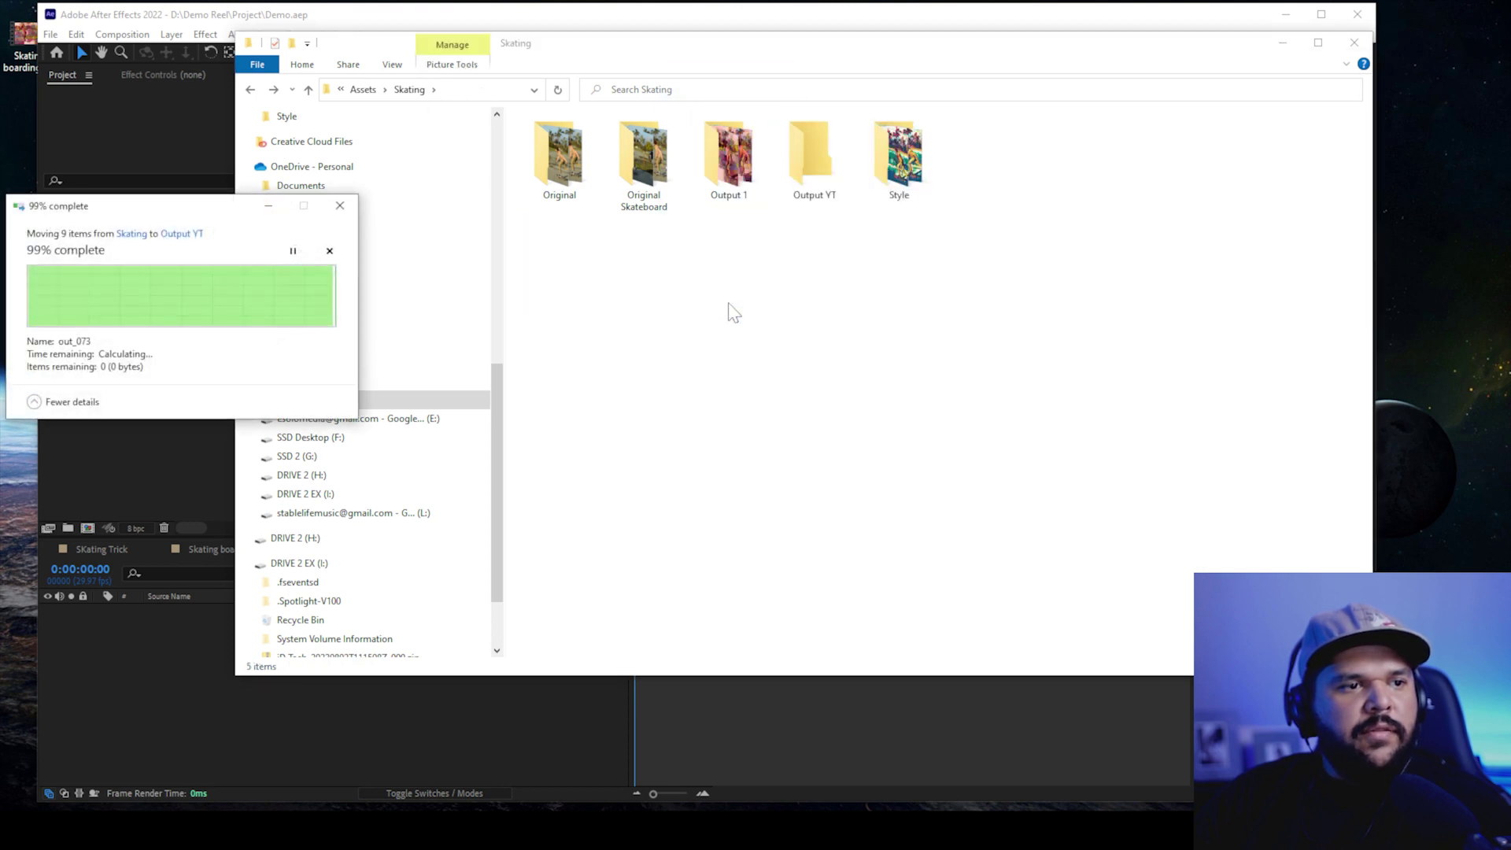
{"action": "double_click", "coordinate": [826, 173]}
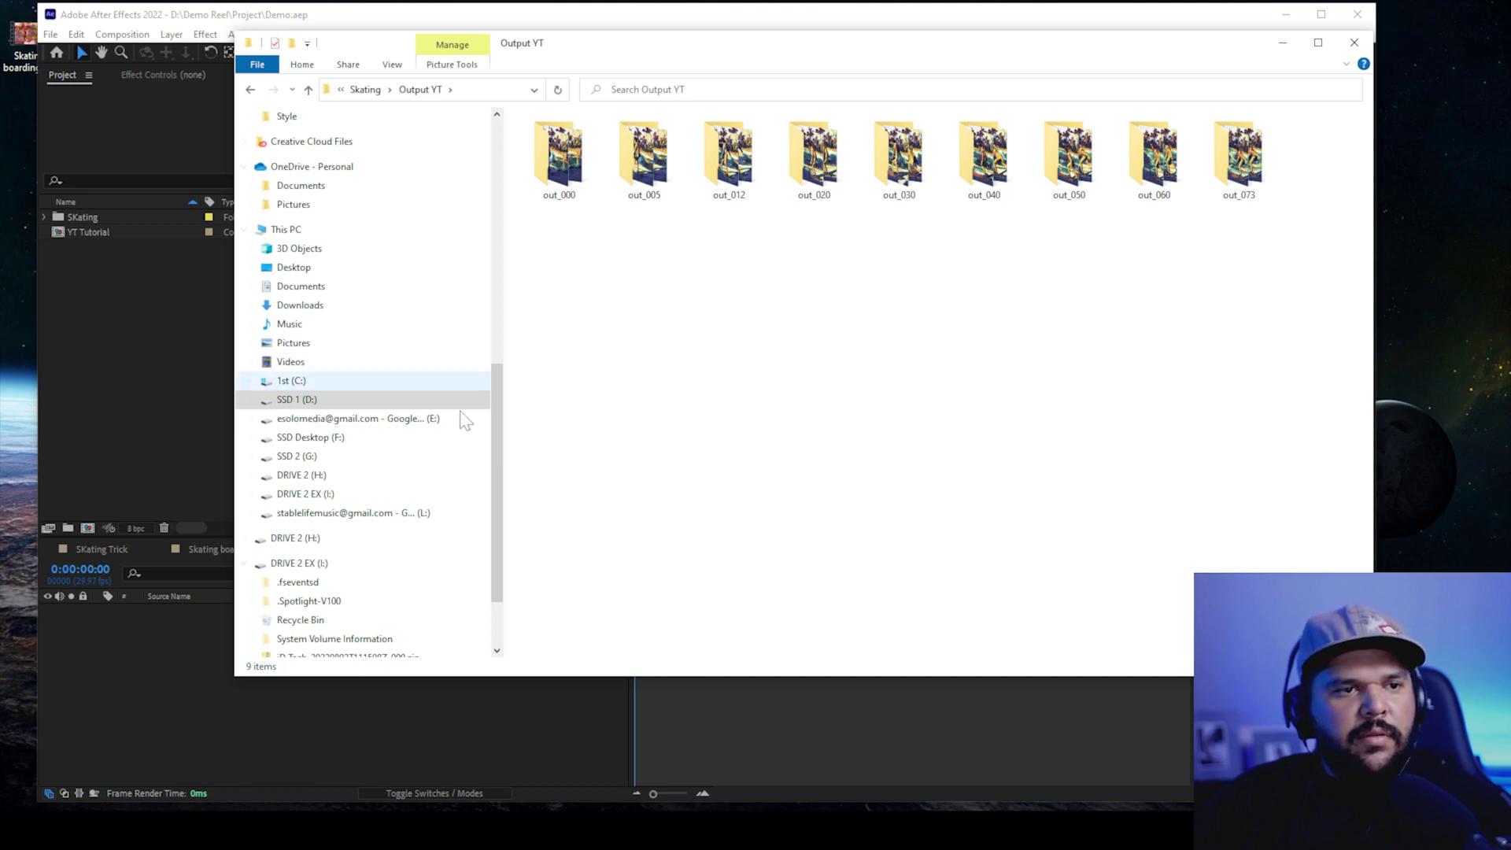
{"action": "left_click", "coordinate": [477, 730]}
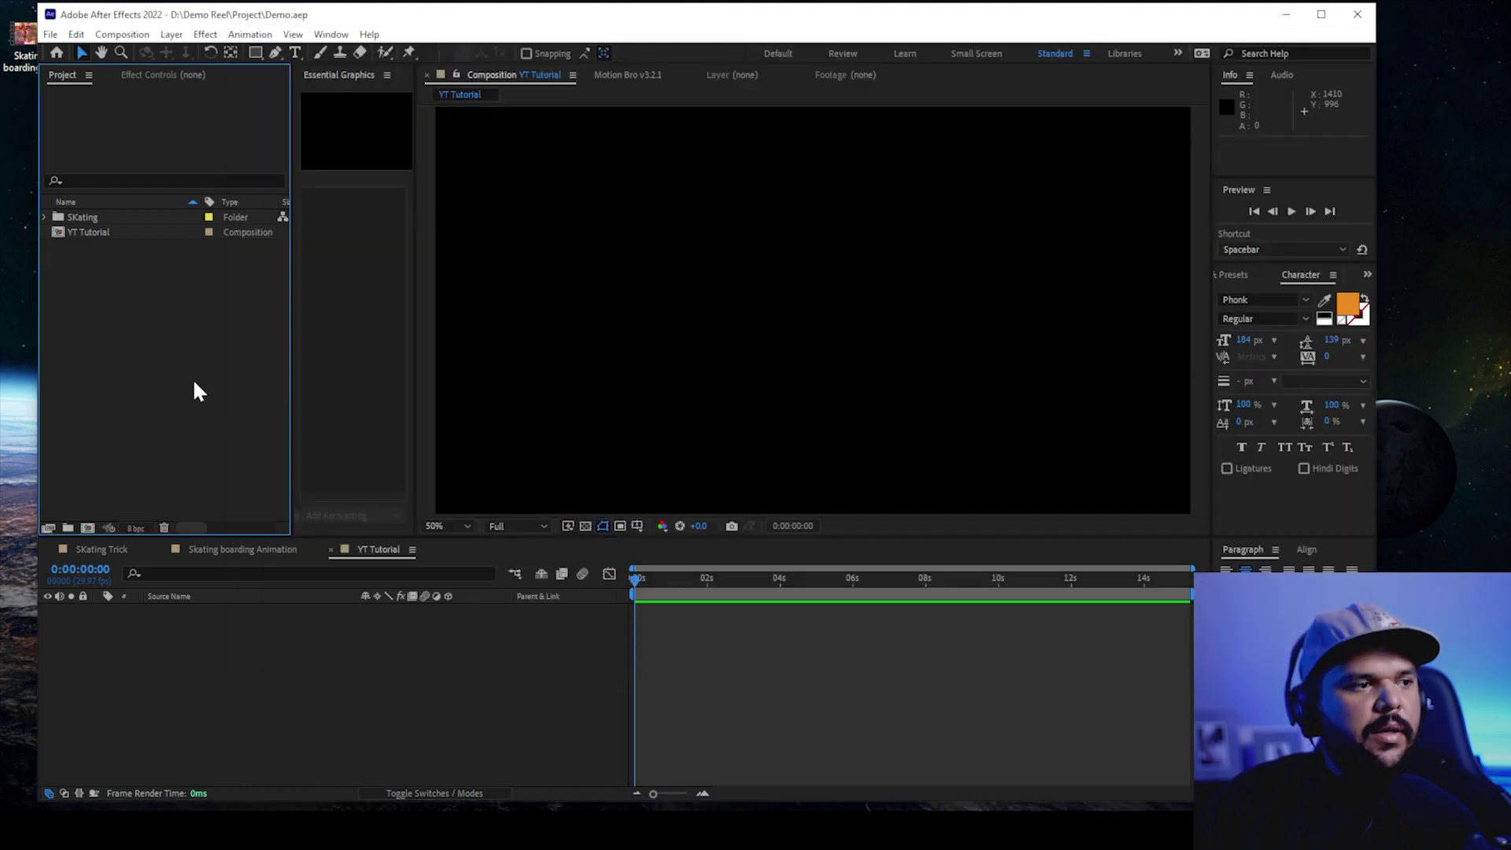
Import the first out_ folders, starting with out_000 and out_012, as PNG sequences
{"action": "key", "text": "ctrl+i"}
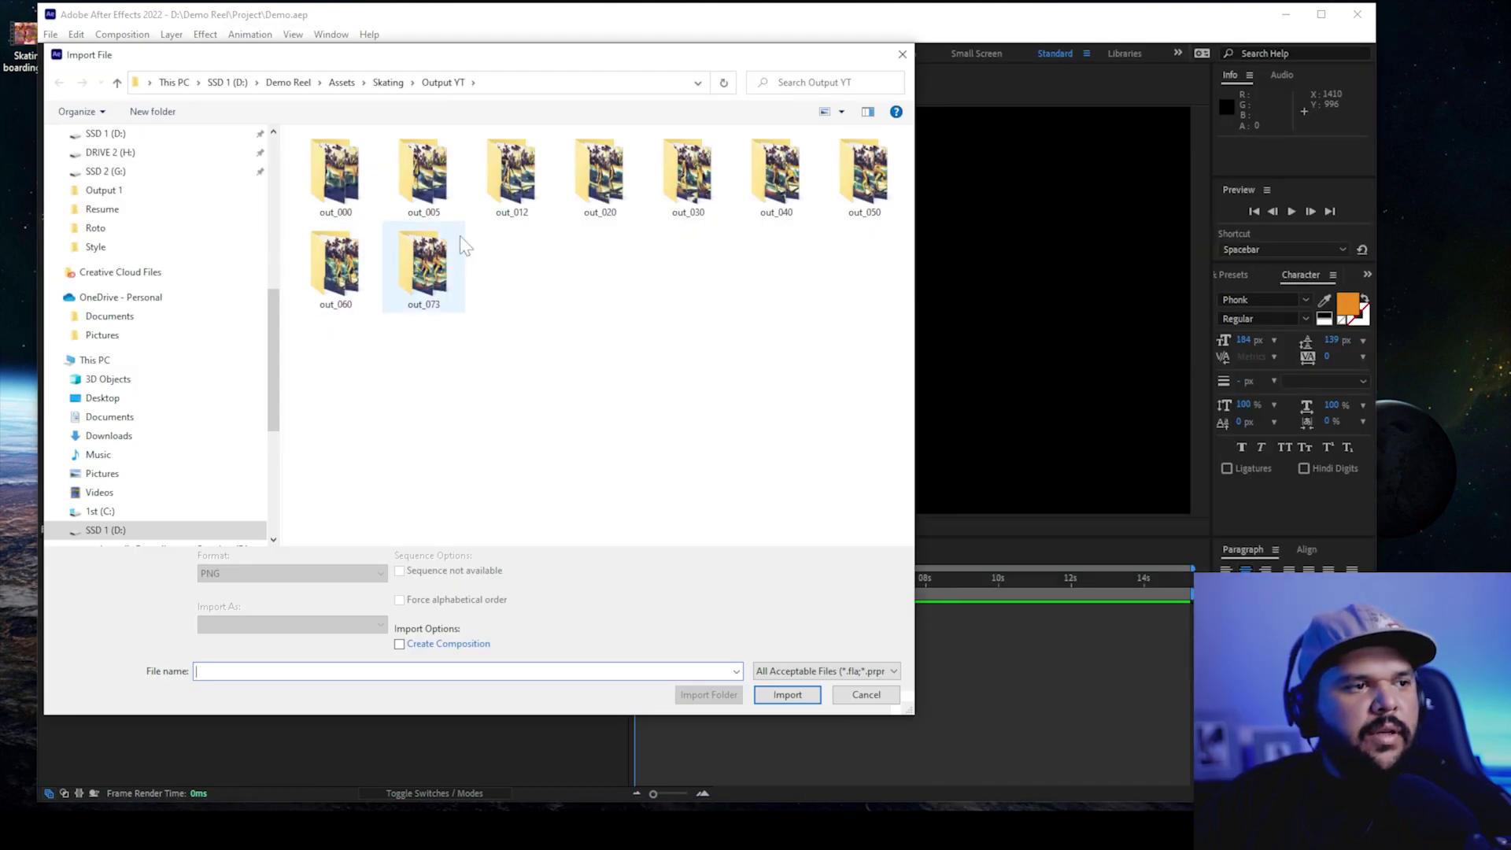
{"action": "left_click", "coordinate": [340, 199]}
{"action": "left_click", "coordinate": [443, 282], "text": "shift"}
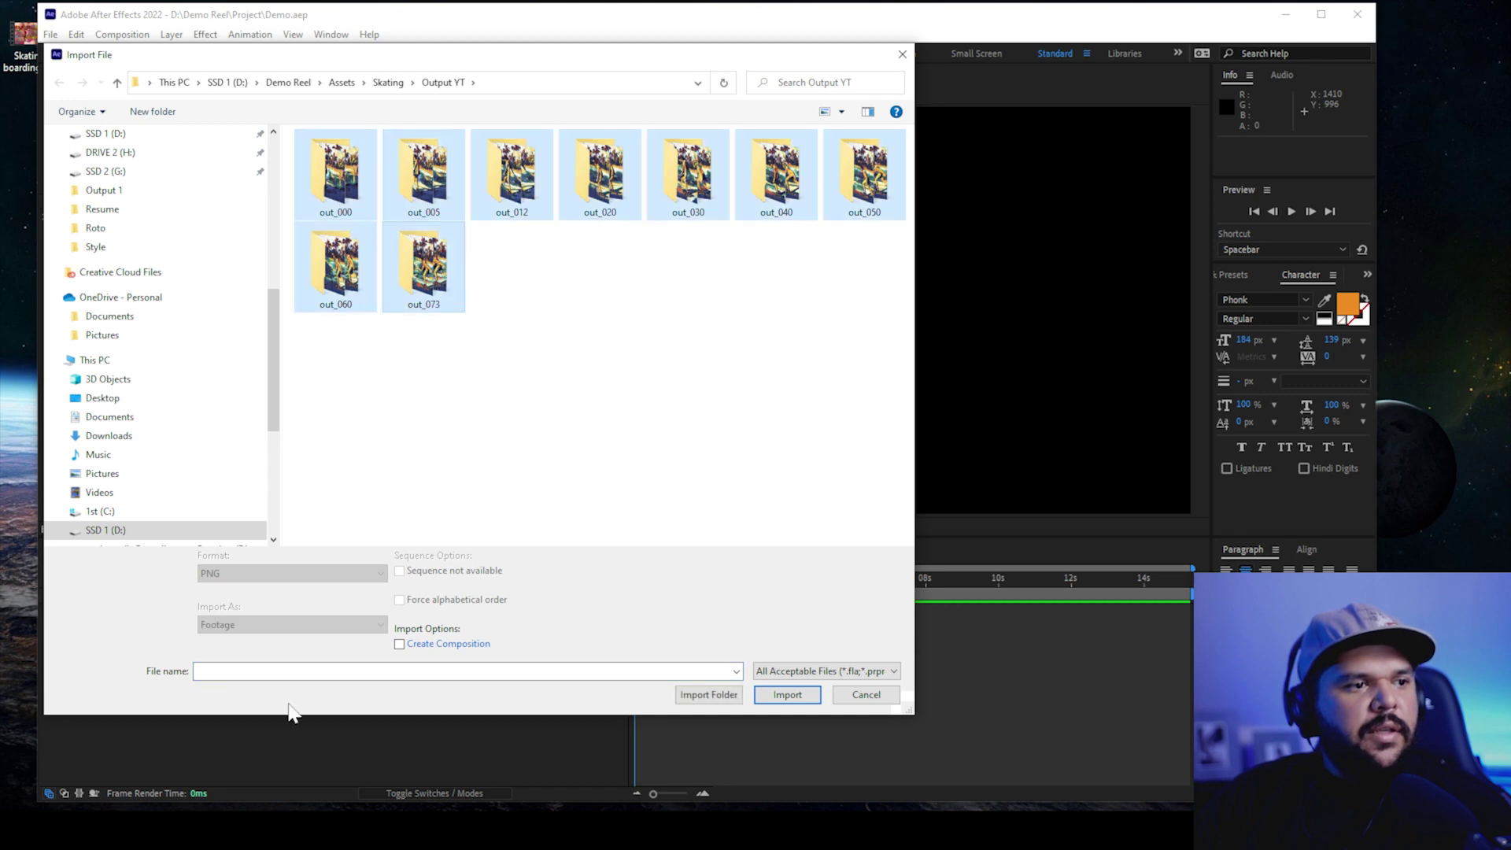
{"action": "left_click", "coordinate": [779, 690]}
{"action": "left_click", "coordinate": [779, 685]}
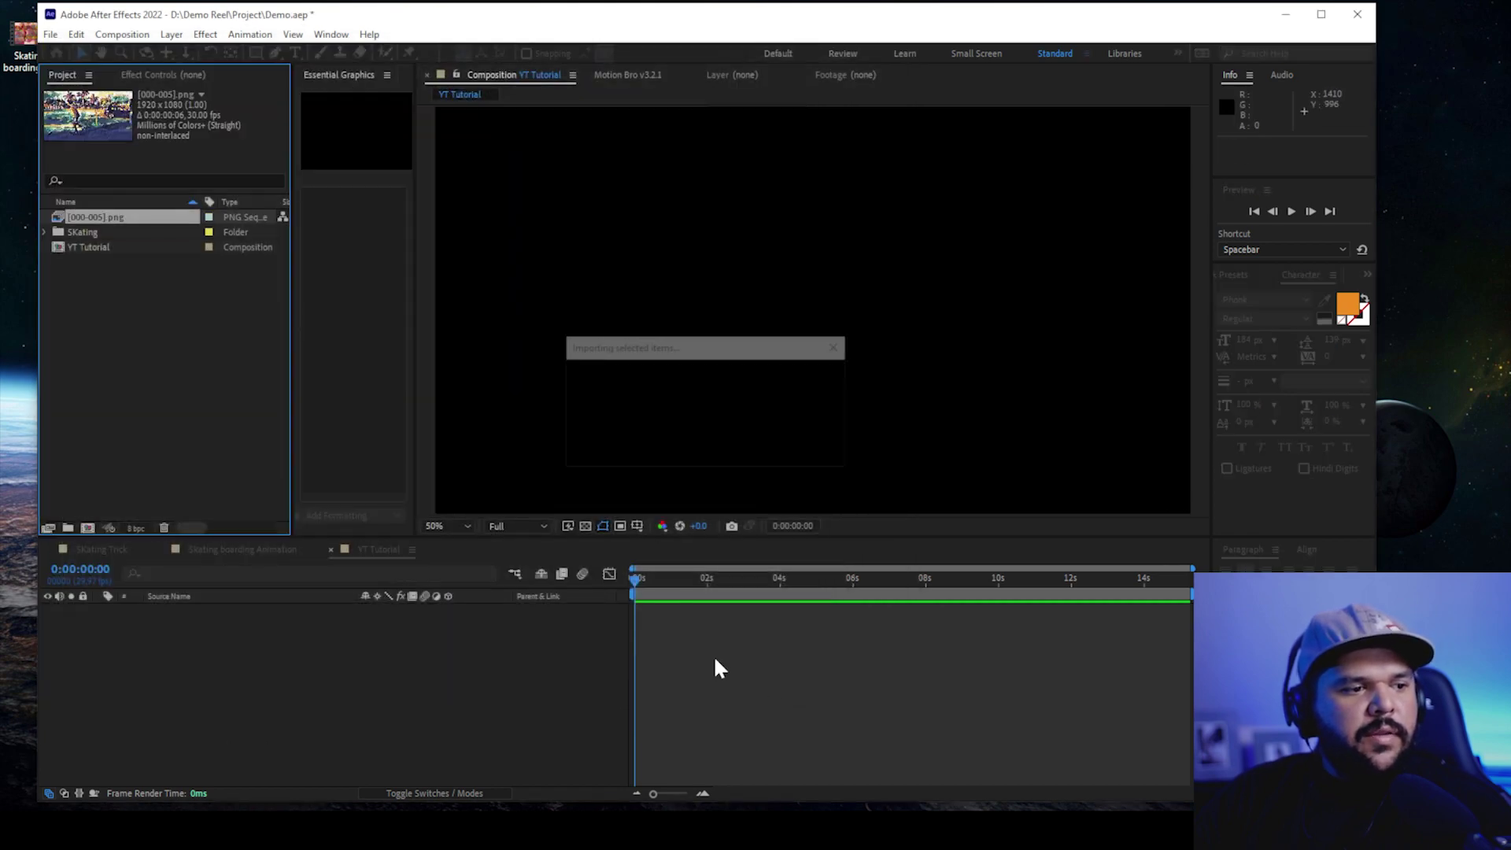
{"action": "double_click", "coordinate": [189, 334]}
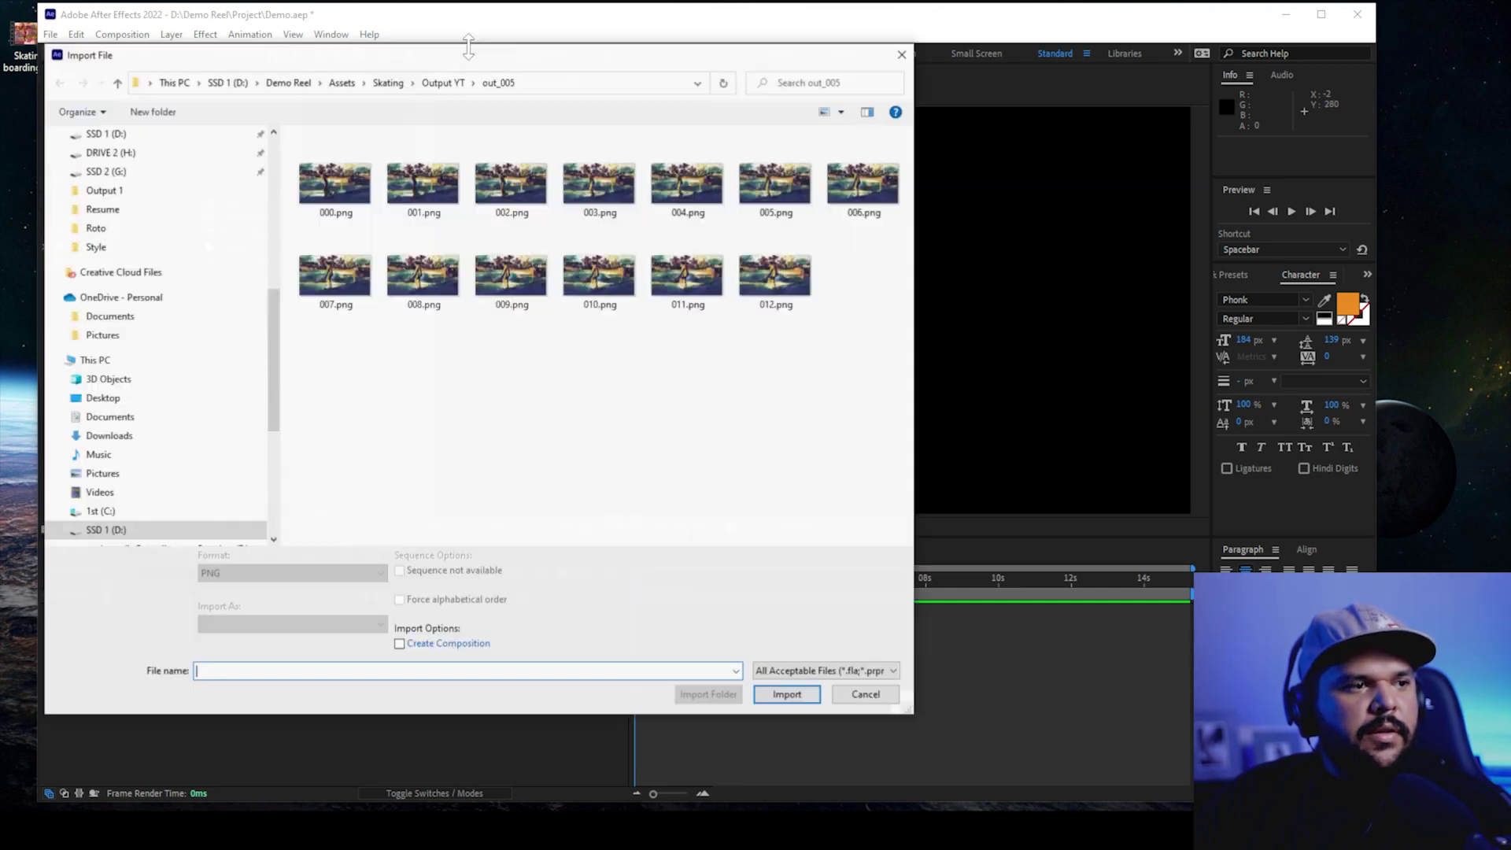
{"action": "left_click", "coordinate": [339, 182]}
{"action": "double_click", "coordinate": [340, 189]}
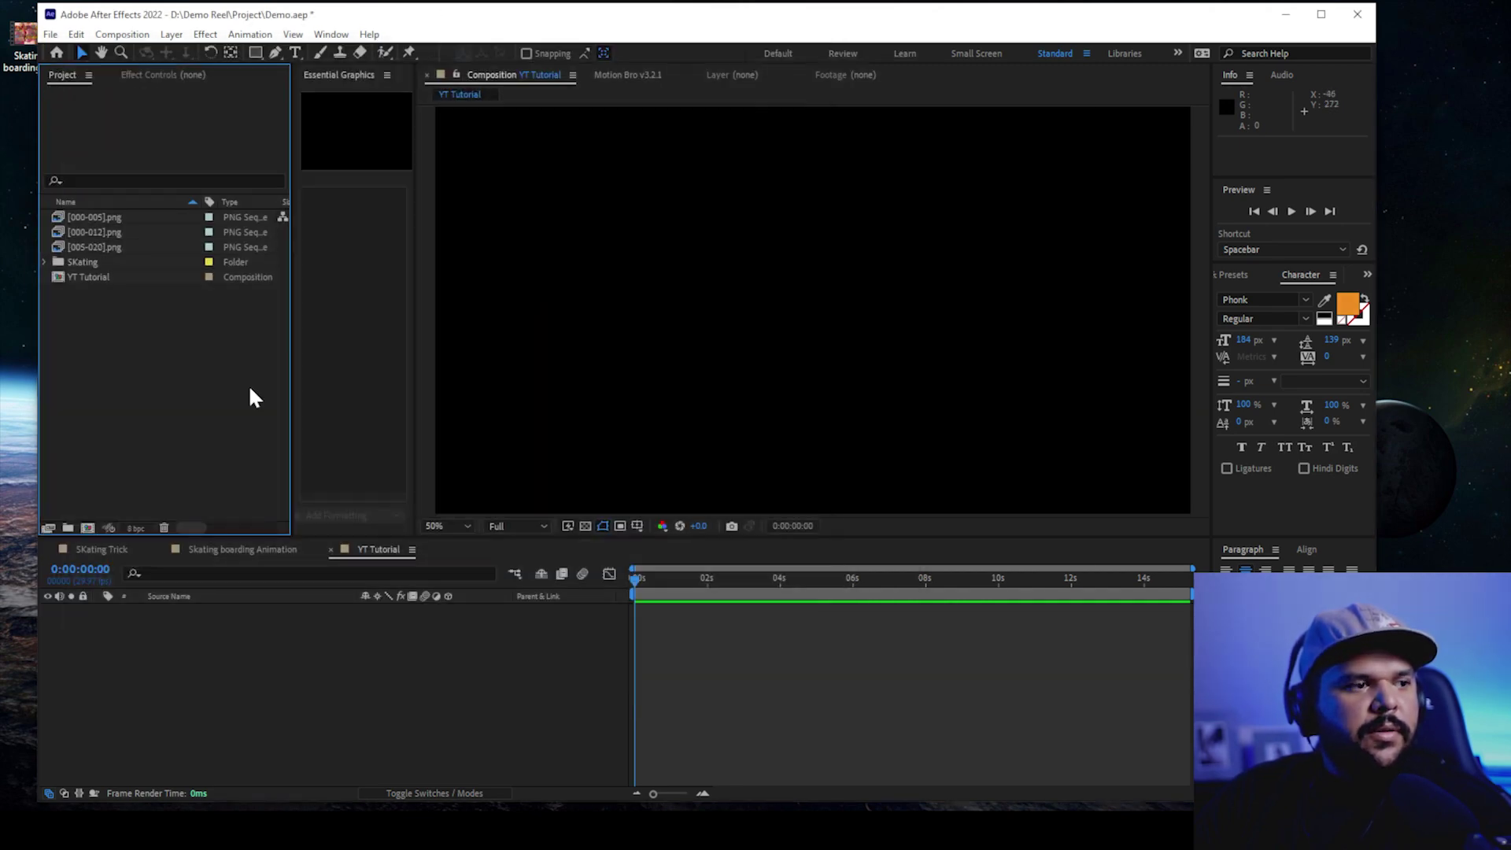
{"action": "double_click", "coordinate": [250, 394]}
{"action": "double_click", "coordinate": [594, 183]}
Import out_030, out_050 and the remaining out_ folders as PNG sequences
{"action": "double_click", "coordinate": [222, 297]}
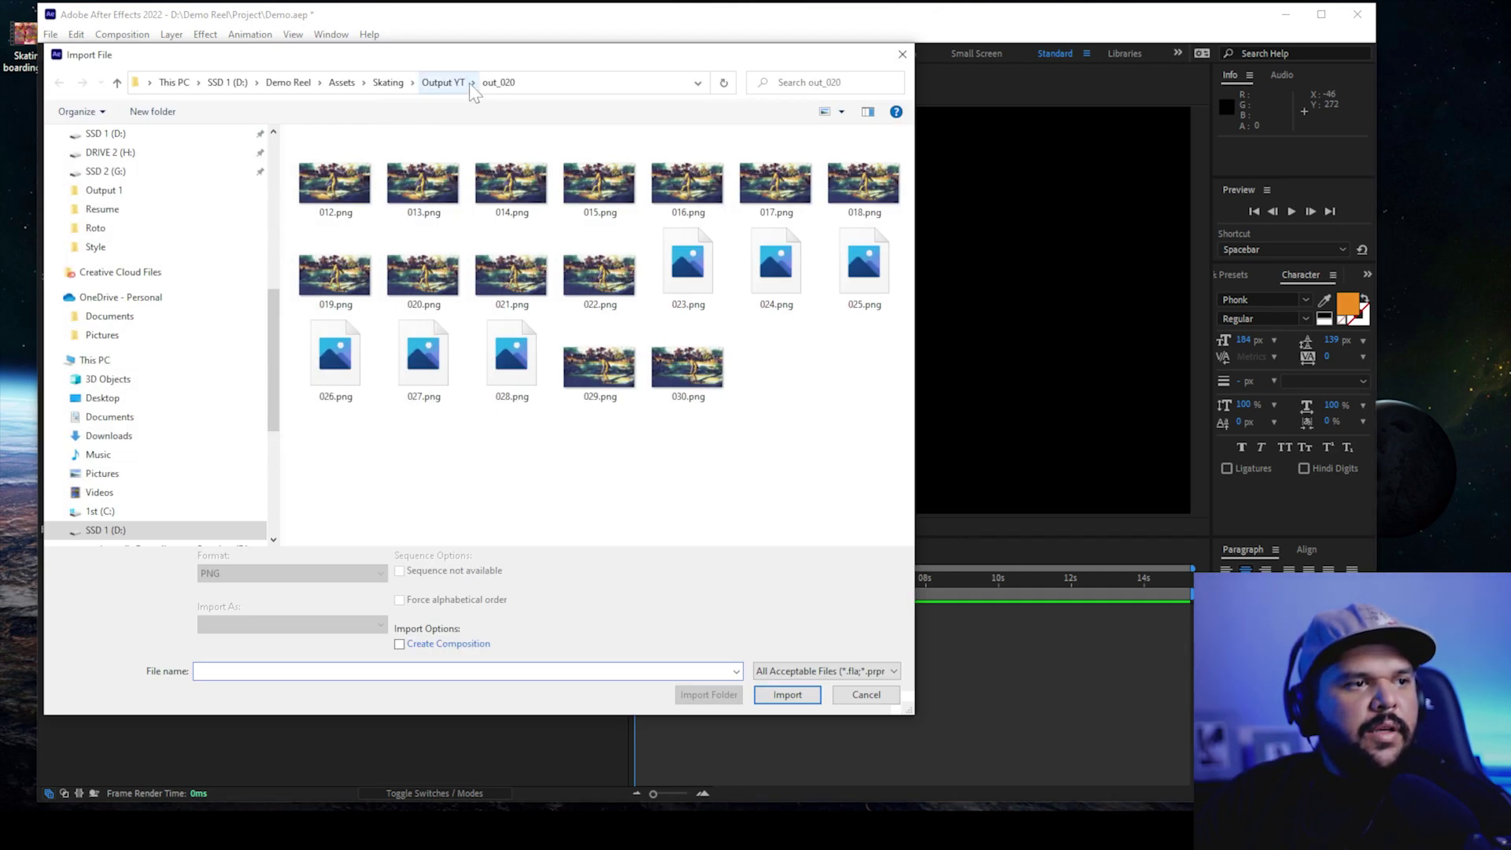
{"action": "left_click", "coordinate": [460, 83]}
{"action": "double_click", "coordinate": [696, 197]}
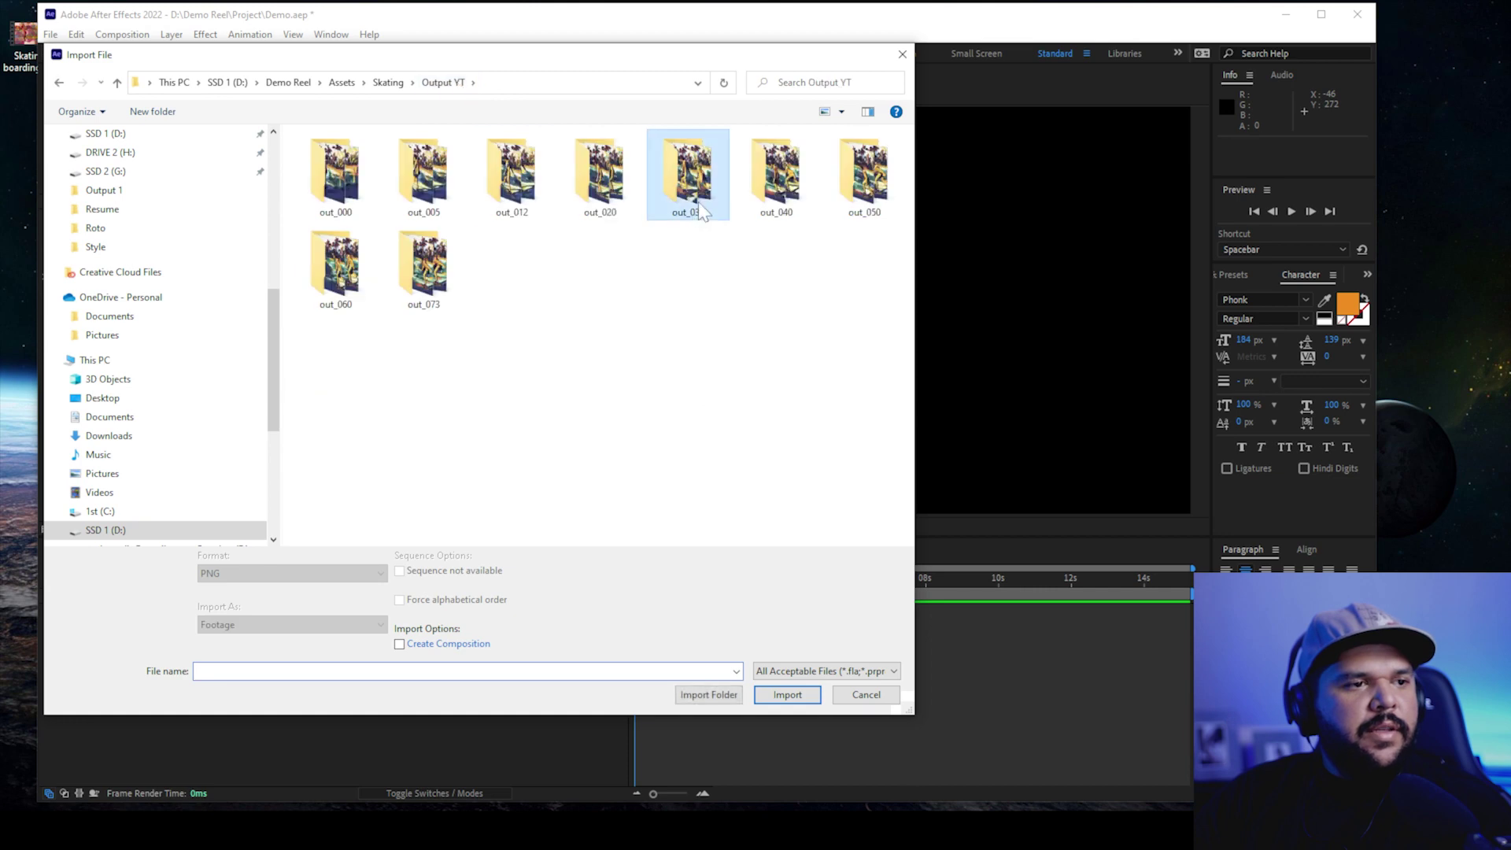
{"action": "left_click", "coordinate": [364, 192]}
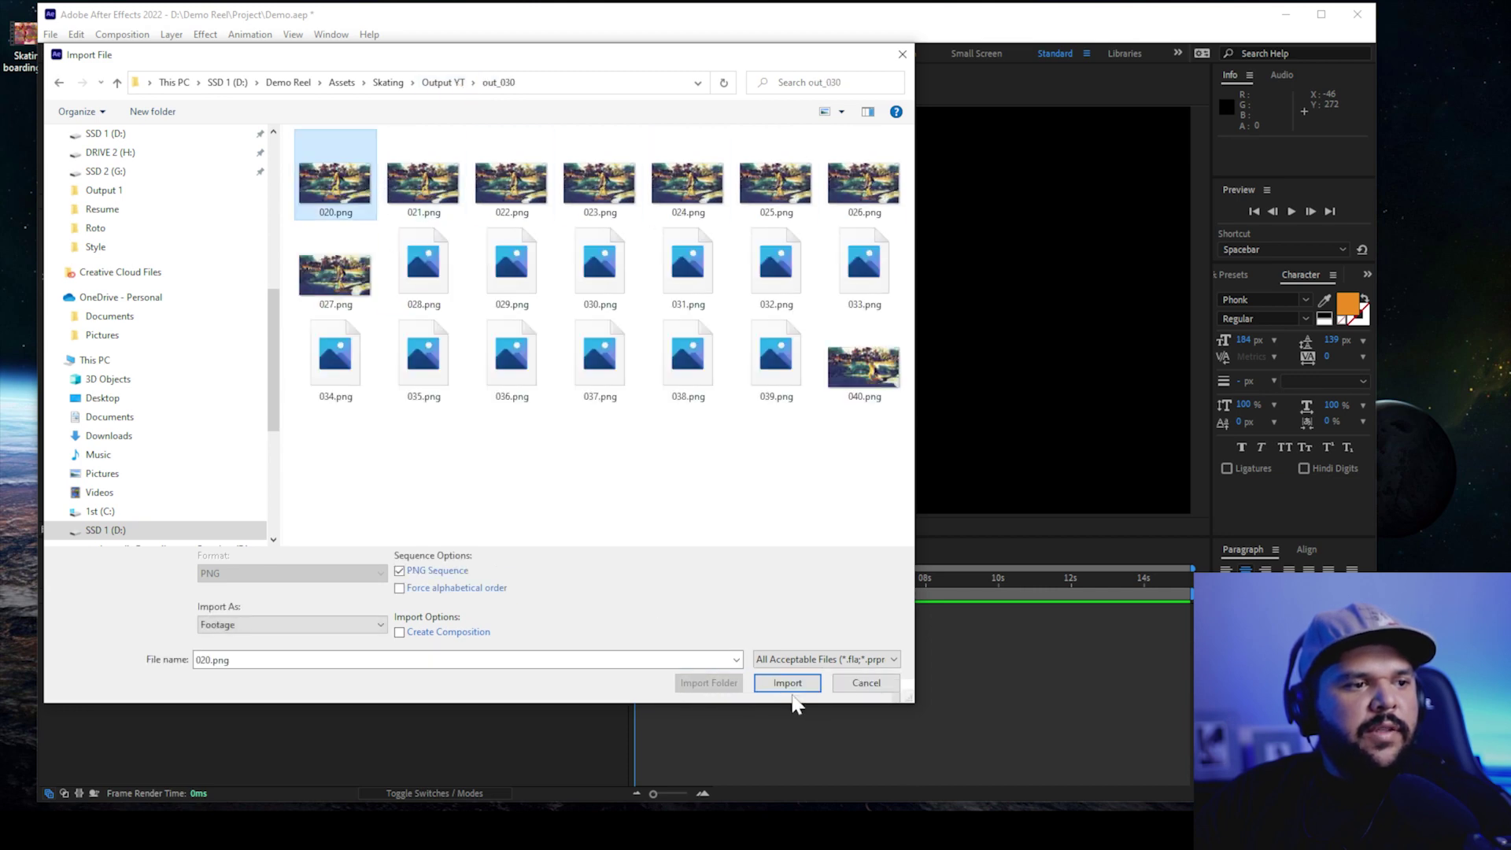
{"action": "left_click", "coordinate": [787, 694]}
{"action": "double_click", "coordinate": [199, 422]}
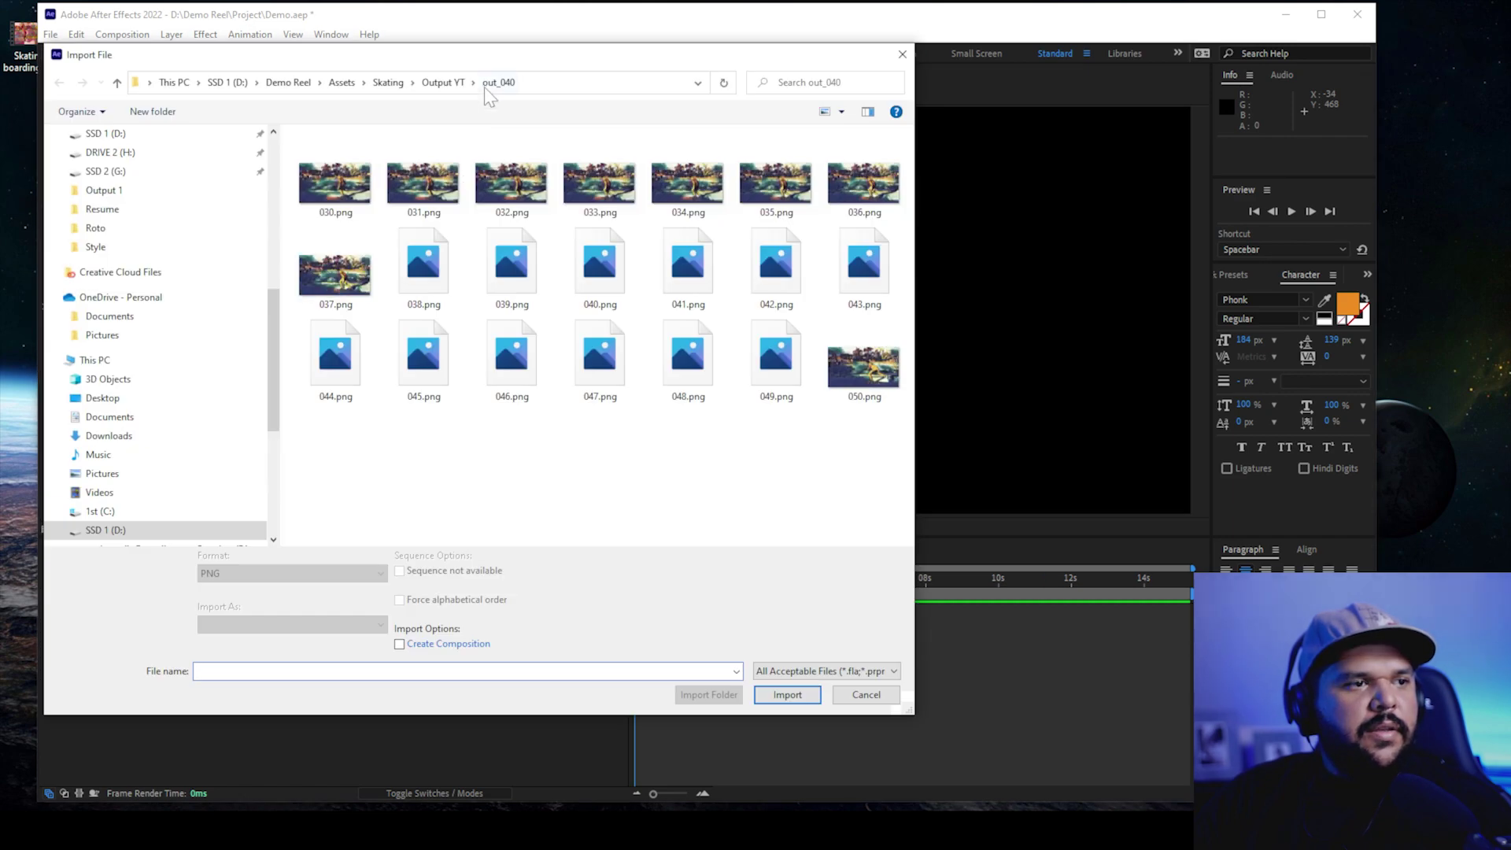
{"action": "left_click", "coordinate": [336, 197]}
{"action": "double_click", "coordinate": [336, 197]}
{"action": "key", "text": "ctrl+i"}
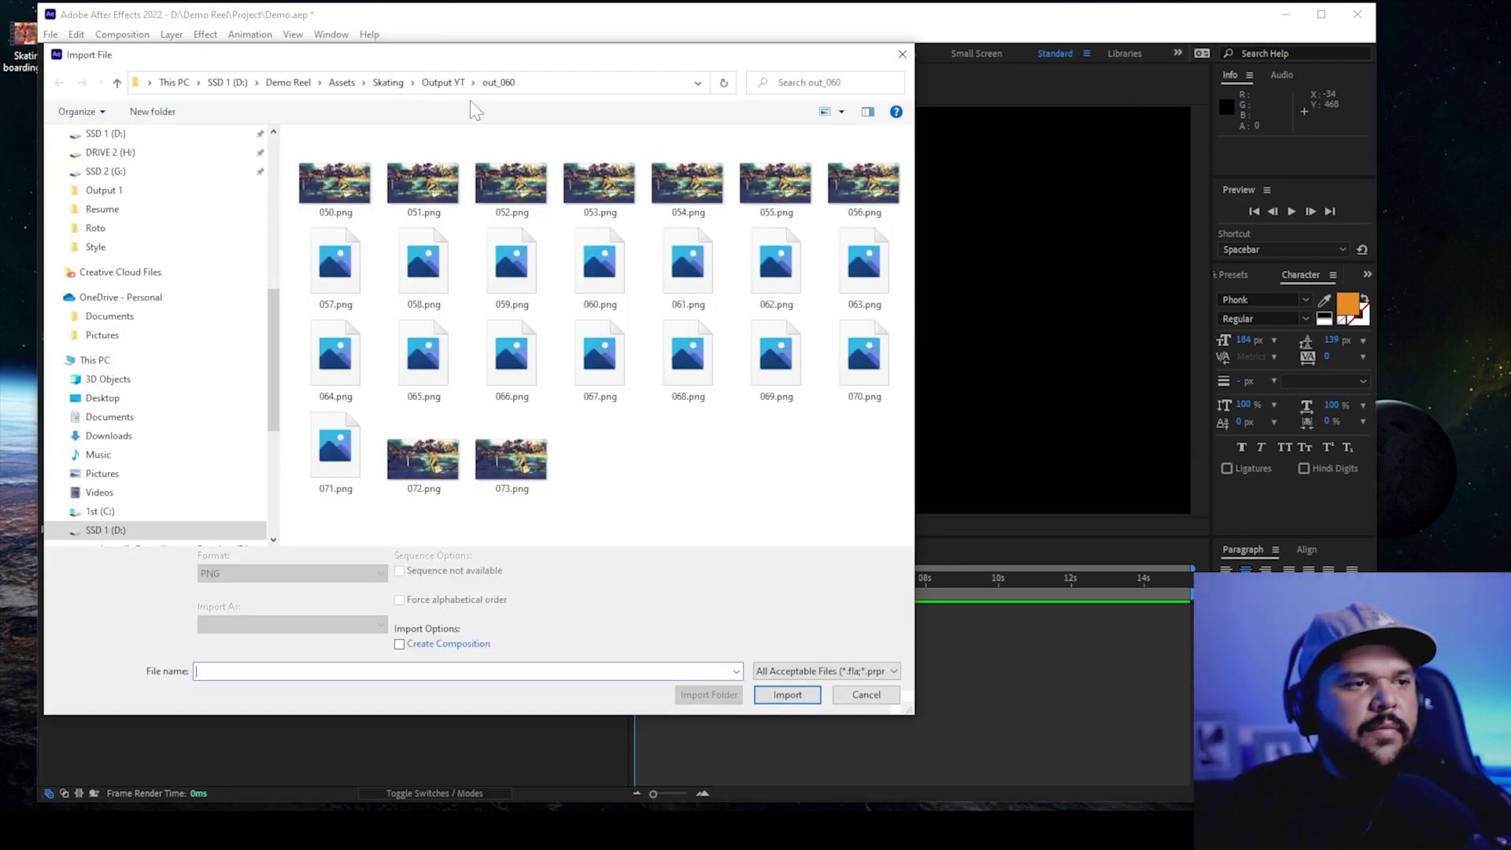
{"action": "double_click", "coordinate": [353, 184]}
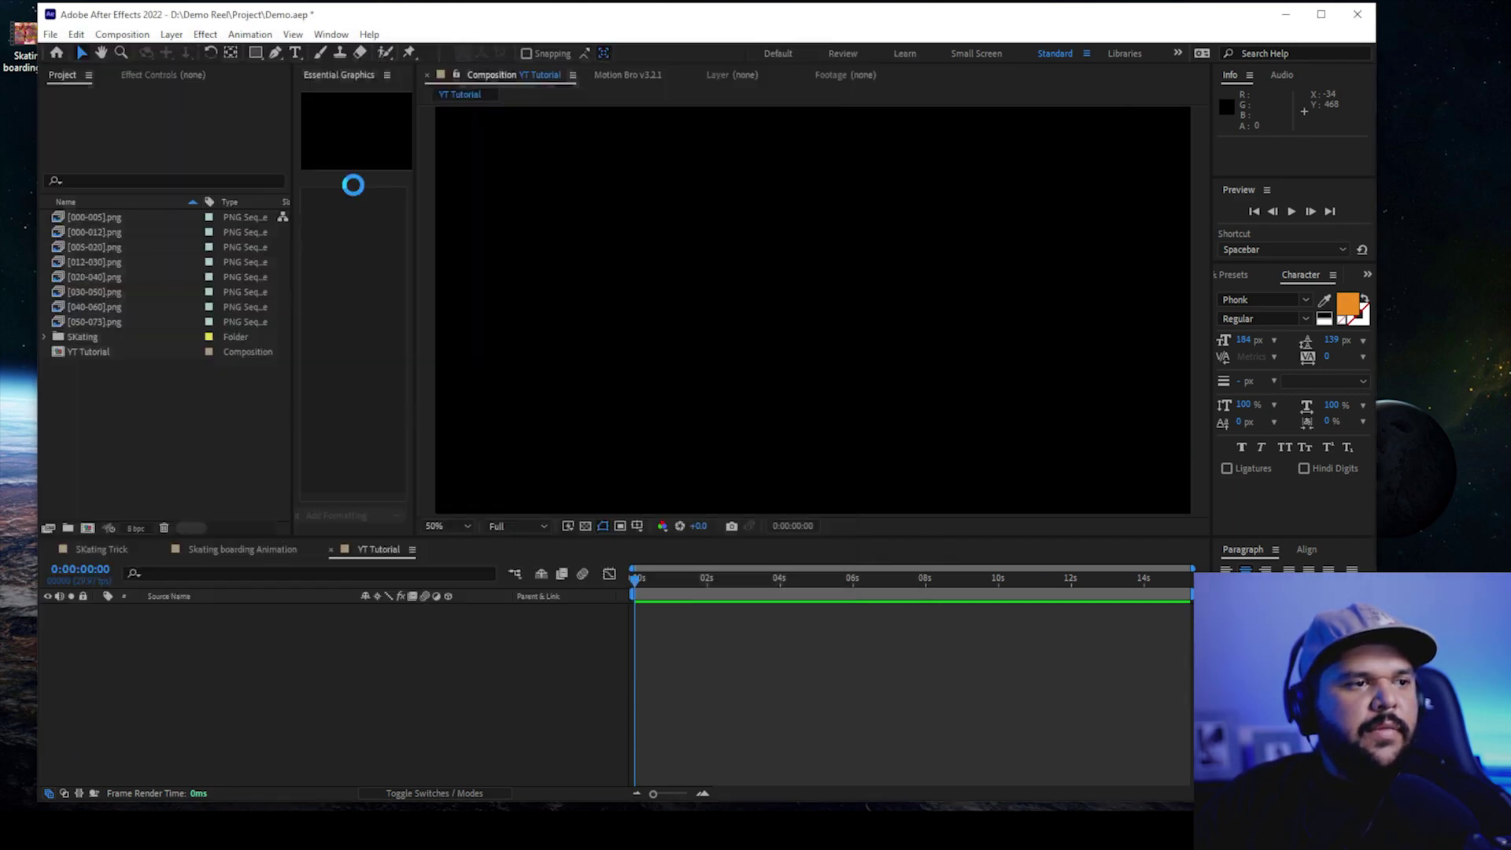
{"action": "left_click", "coordinate": [88, 404]}
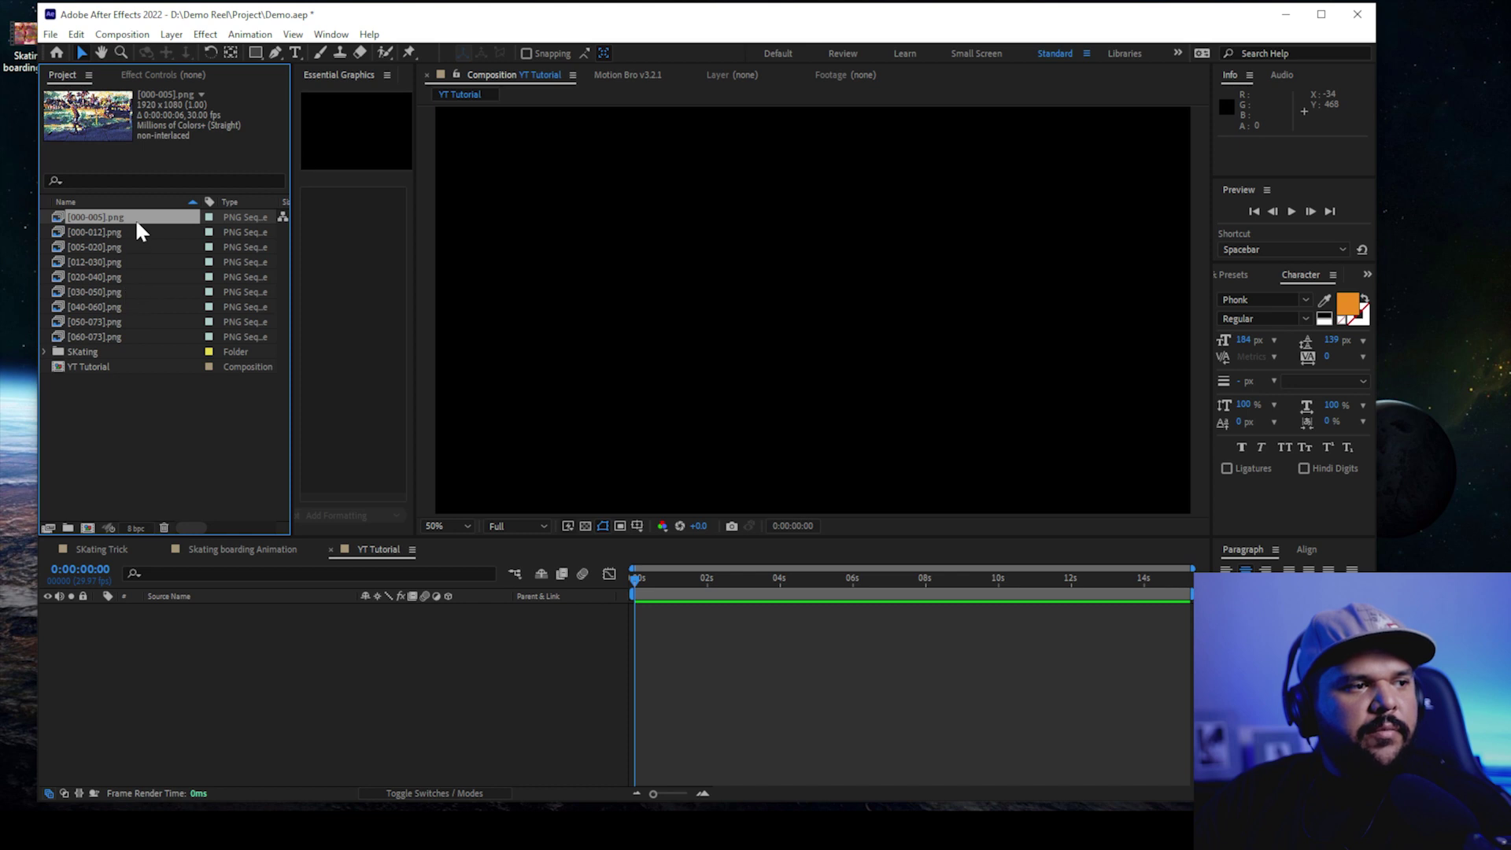
Add [000-005].png to the YT Tutorial timeline at frame 0, undoing an accidental timing change
{"action": "left_click_drag", "start_coordinate": [136, 220], "coordinate": [677, 614]}
{"action": "scroll", "coordinate": [683, 612], "scroll_direction": "up", "scroll_amount": 5}
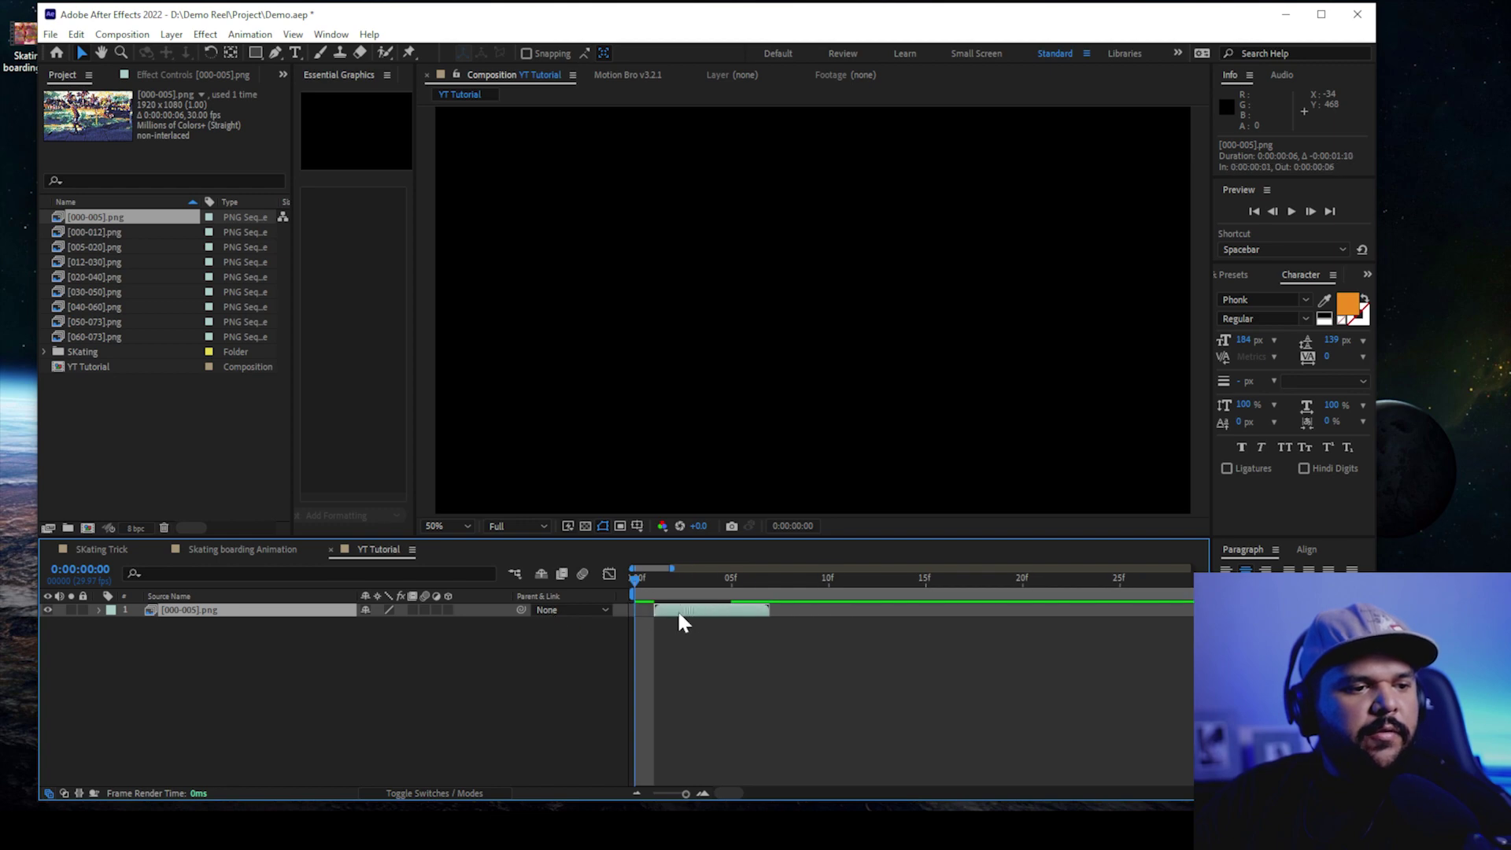
{"action": "left_click_drag", "start_coordinate": [98, 231], "coordinate": [665, 633]}
{"action": "key", "text": "ctrl+z"}
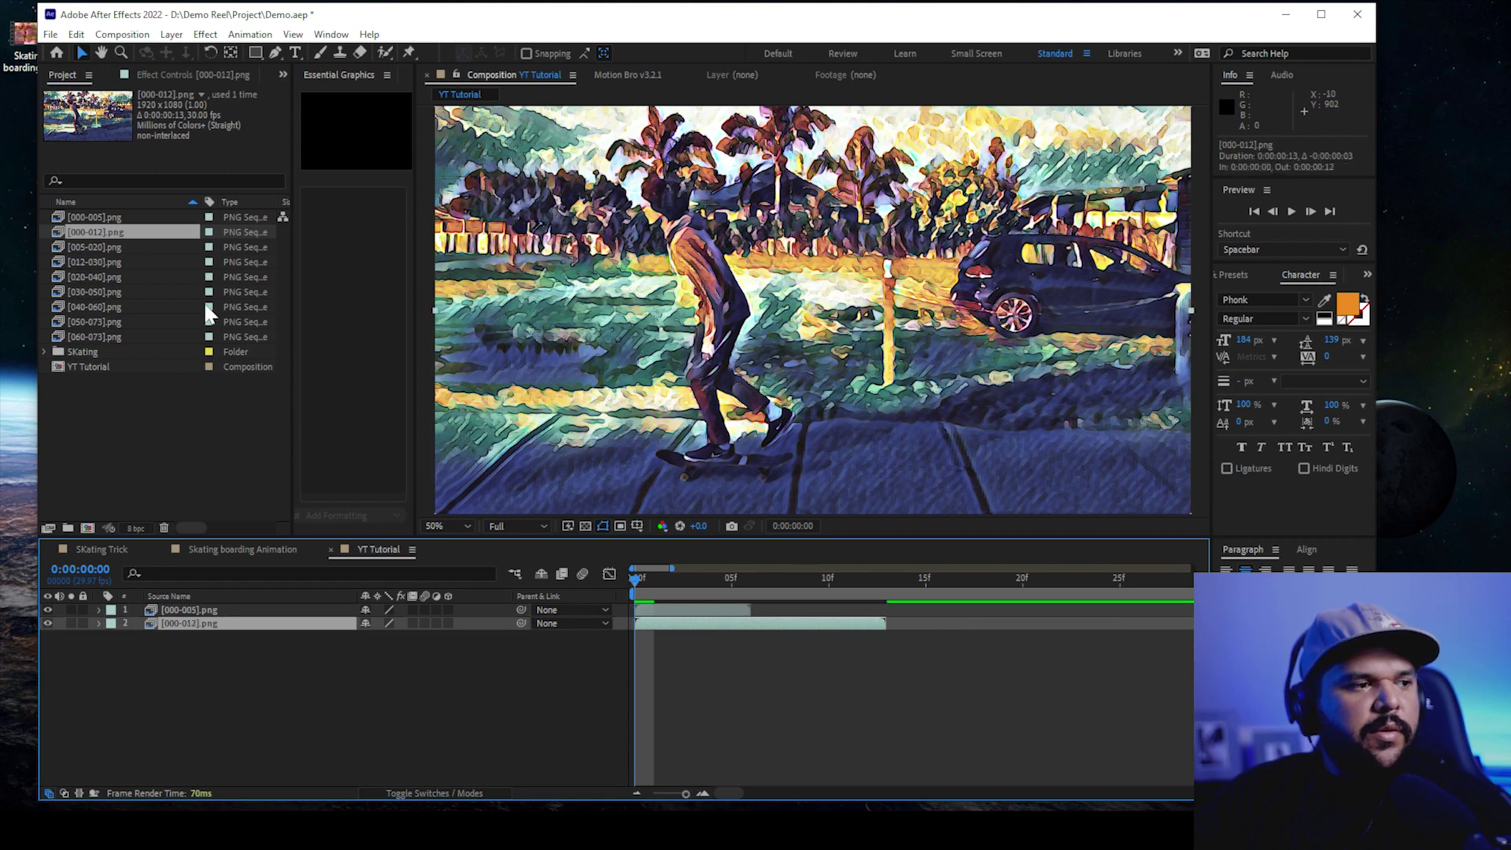
Add [005-020].png and [012-030].png as layers starting near frames 6 and 13
{"action": "left_click_drag", "start_coordinate": [94, 247], "coordinate": [750, 635]}
{"action": "left_click_drag", "start_coordinate": [746, 581], "coordinate": [900, 609]}
{"action": "left_click_drag", "start_coordinate": [95, 262], "coordinate": [889, 649]}
{"action": "left_click_drag", "start_coordinate": [895, 579], "coordinate": [748, 598]}
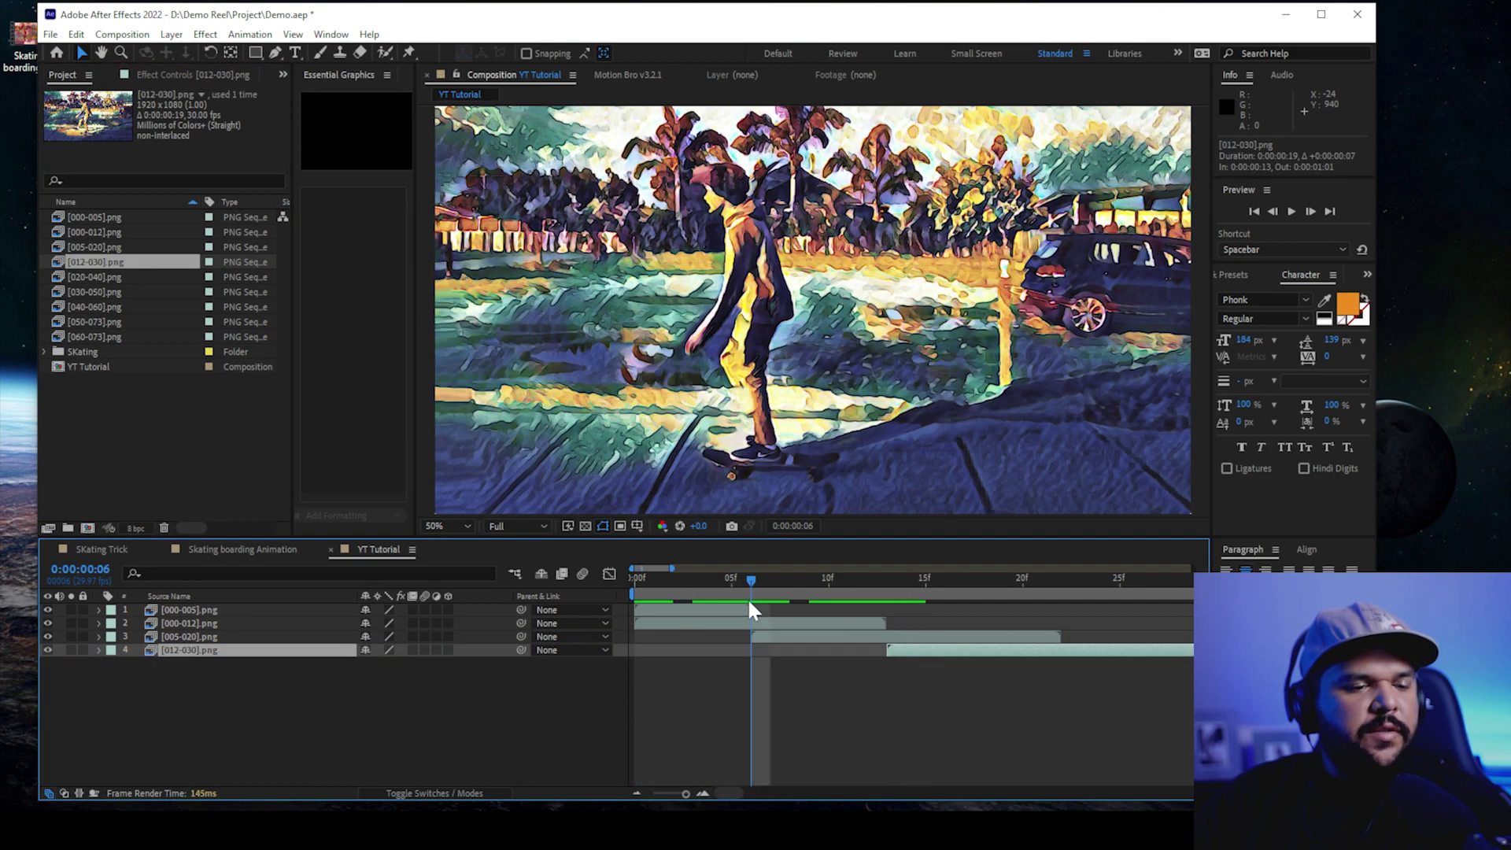
{"action": "left_click", "coordinate": [739, 608]}
{"action": "left_click", "coordinate": [845, 623]}
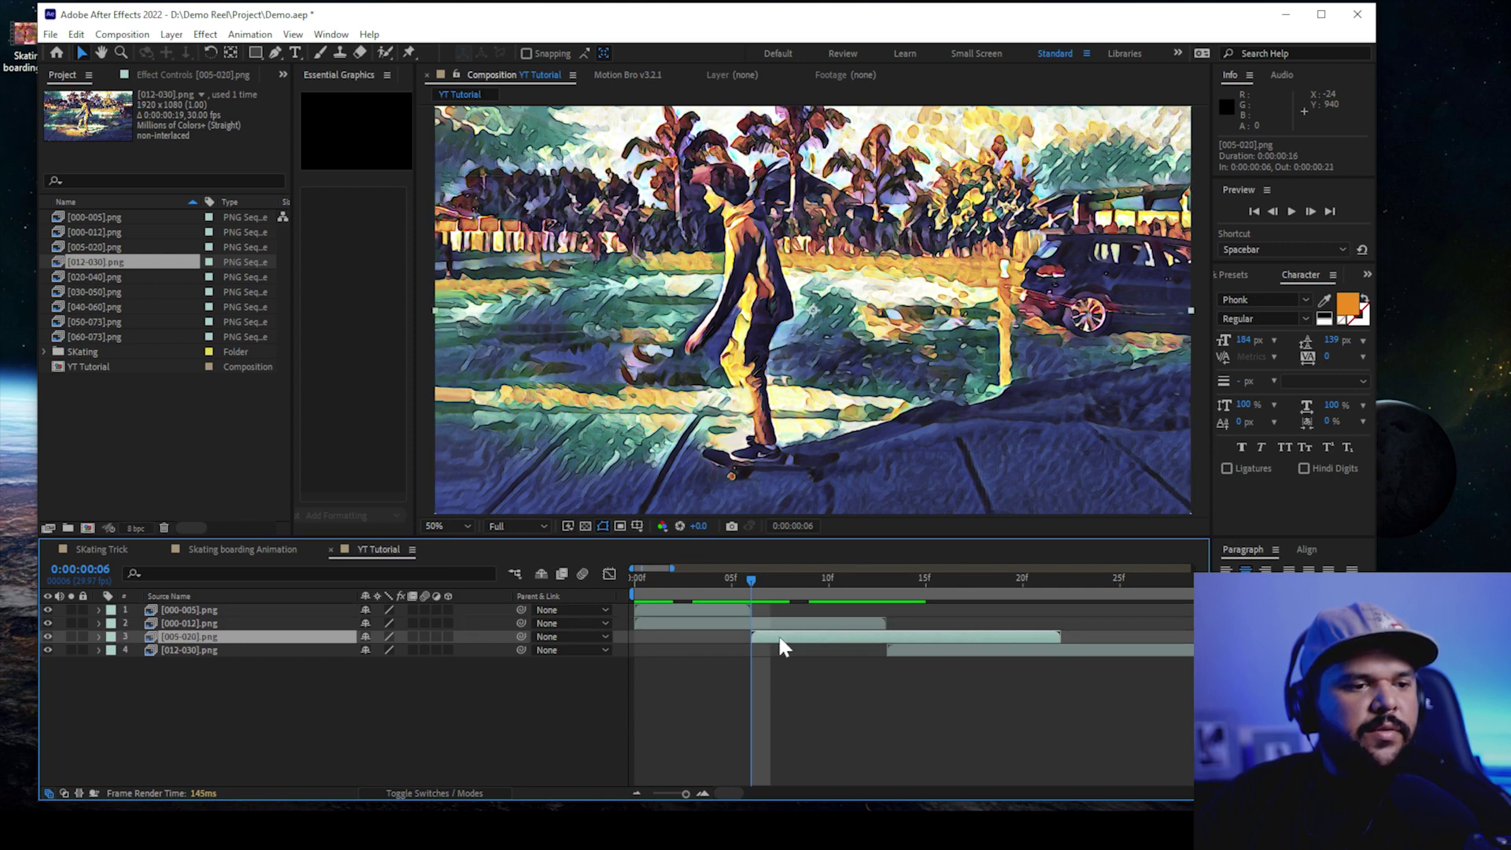
{"action": "left_click", "coordinate": [907, 653]}
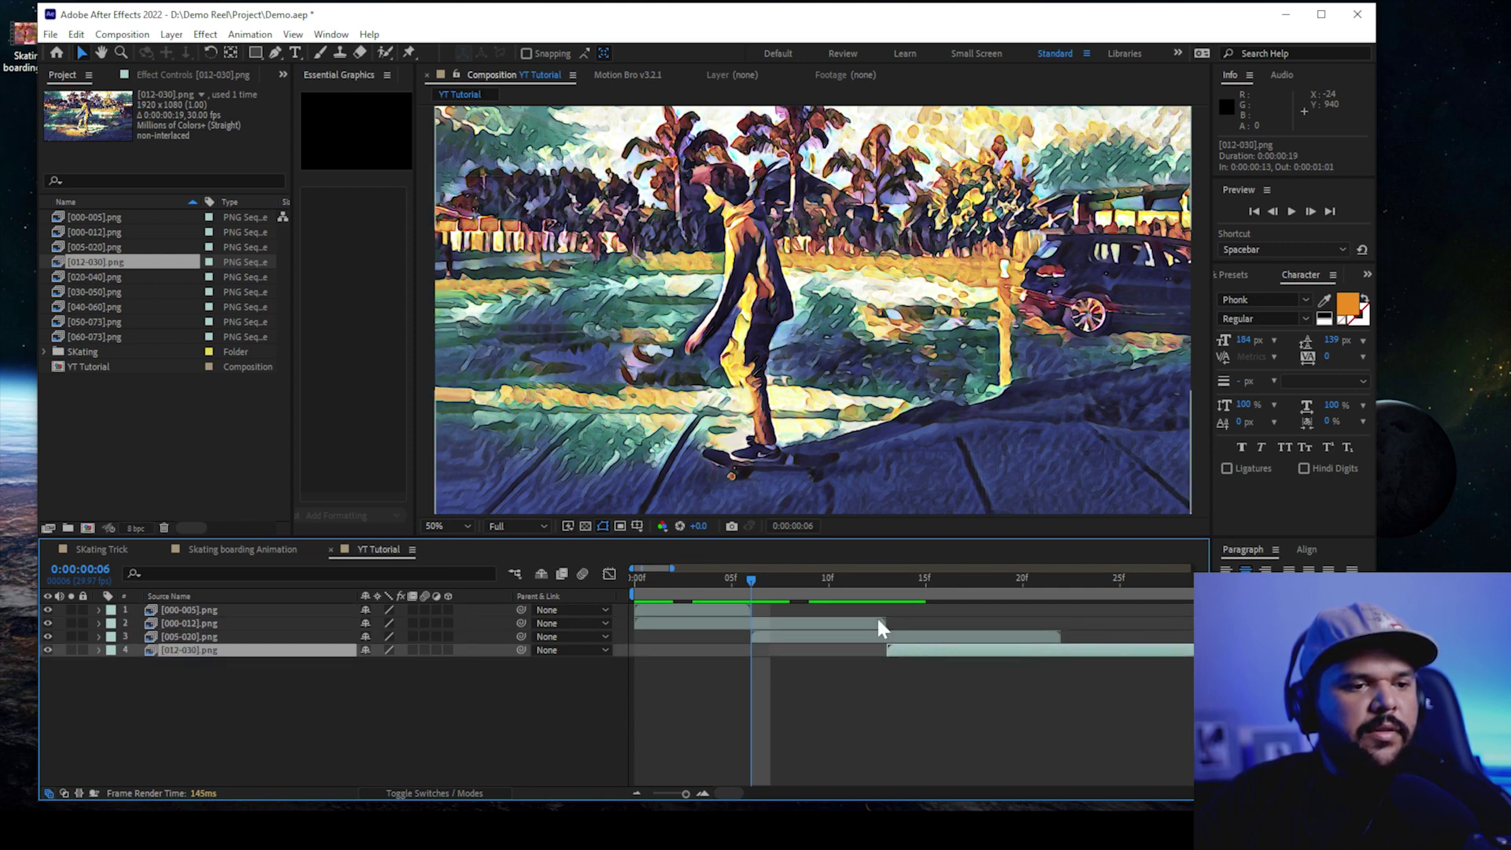
{"action": "left_click", "coordinate": [879, 623]}
Add [020-040].png through [060-073].png as staggered layers, fit the timeline, and preview playback
{"action": "left_click_drag", "start_coordinate": [150, 277], "coordinate": [1170, 673]}
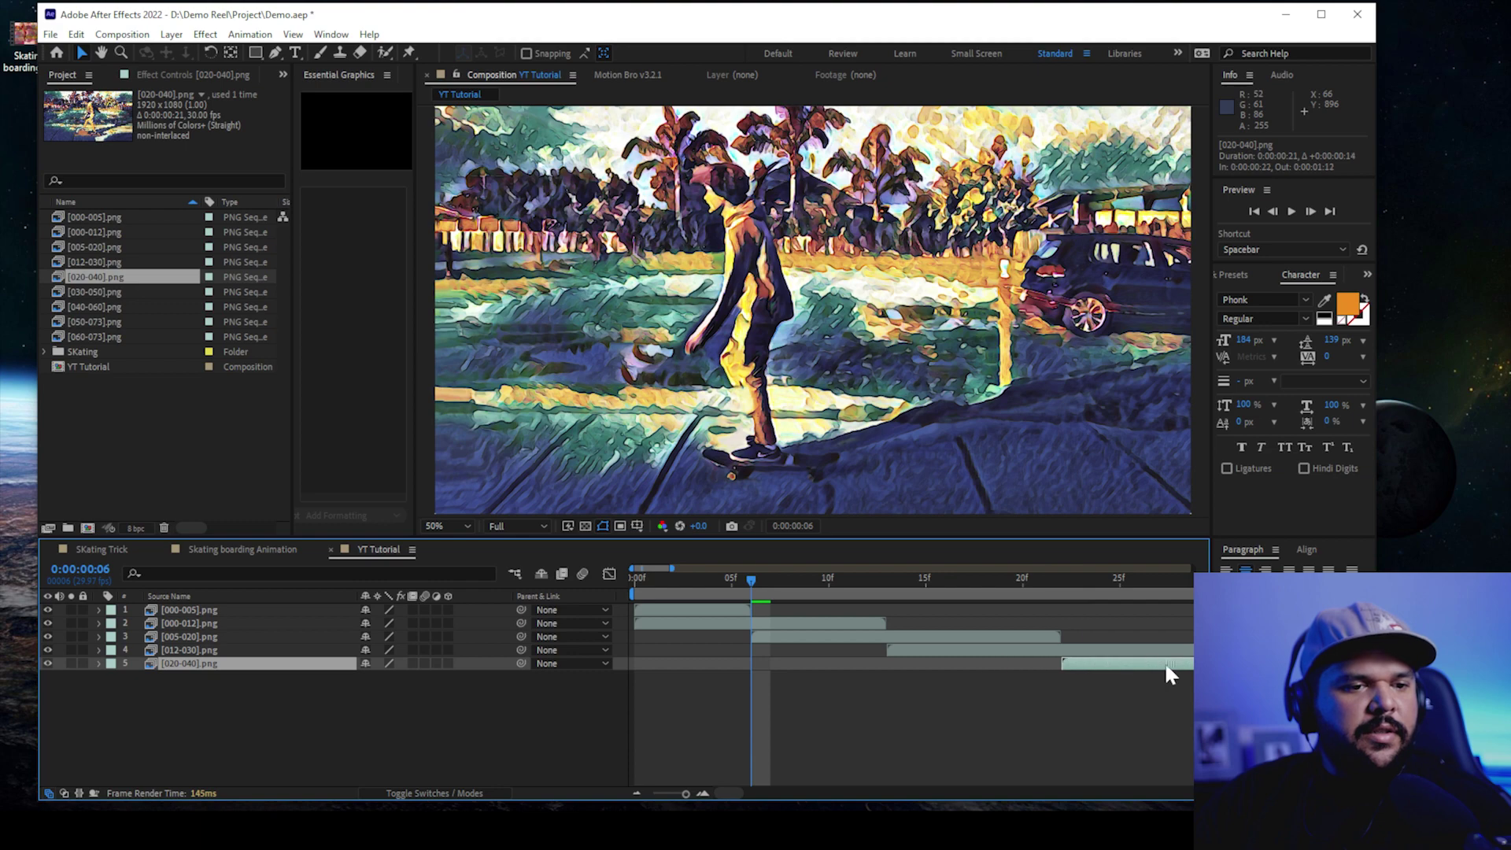
{"action": "left_click_drag", "start_coordinate": [95, 292], "coordinate": [1039, 690]}
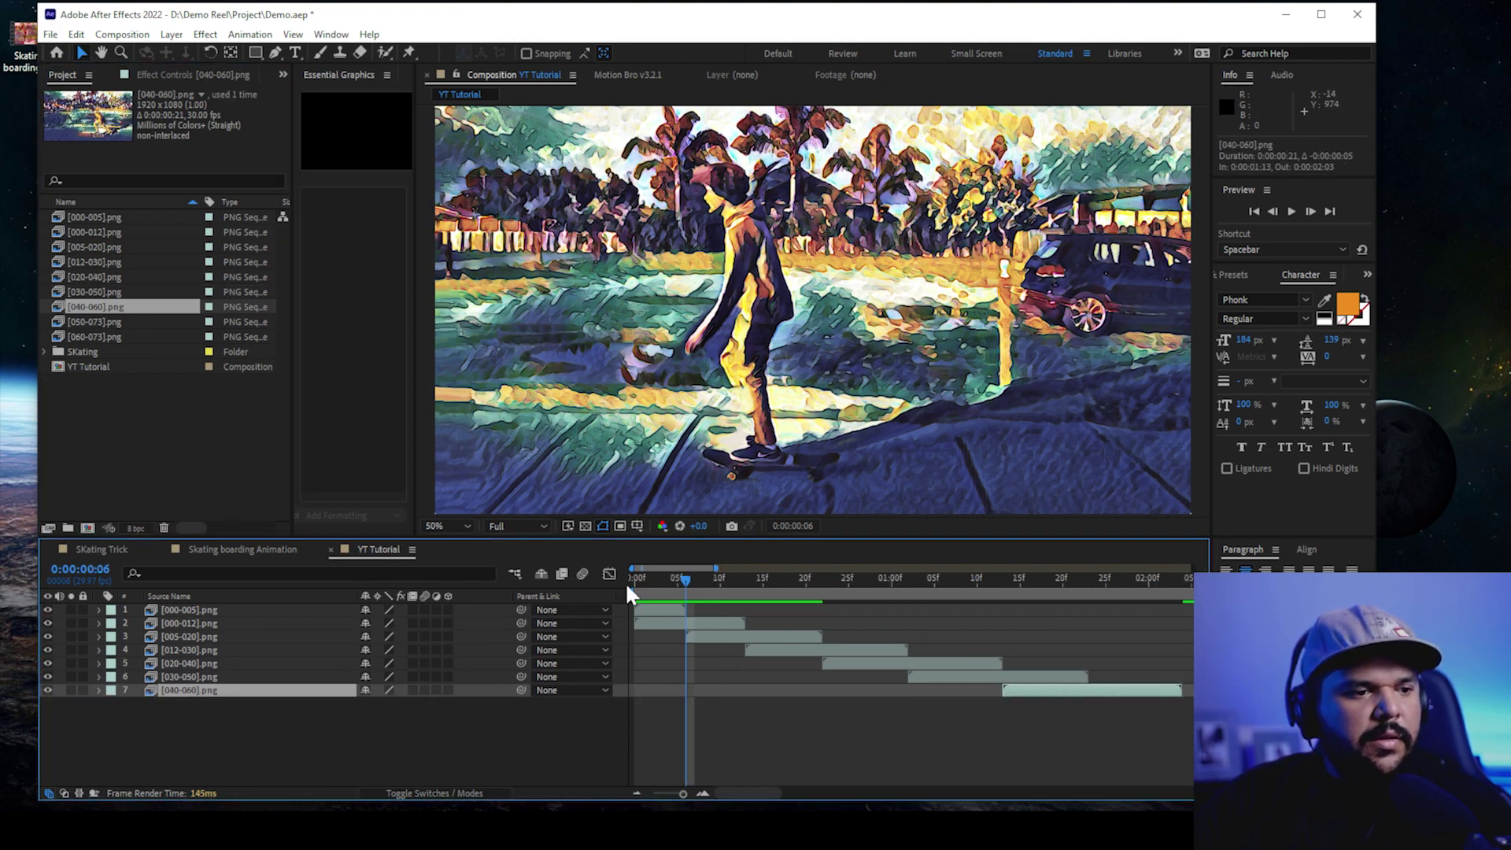
{"action": "left_click_drag", "start_coordinate": [94, 322], "coordinate": [1112, 712]}
{"action": "left_click_drag", "start_coordinate": [94, 337], "coordinate": [774, 717]}
{"action": "key", "text": "semicolon"}
{"action": "key", "text": "space"}
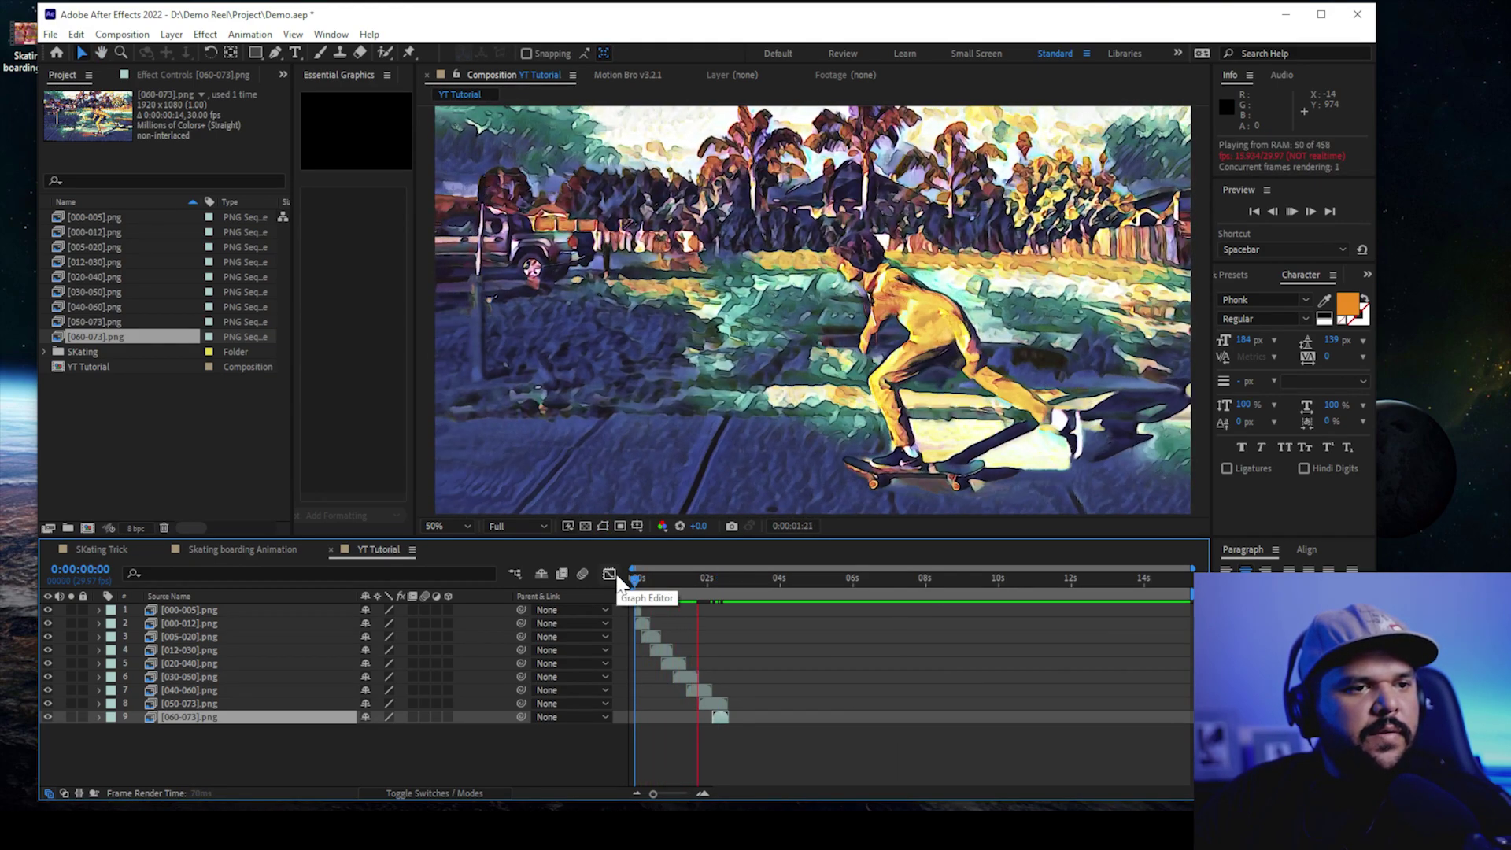
Add an Opacity keyframe at frame 3 on the [000-005].png layer, then move to frame 6
{"action": "key", "text": "space"}
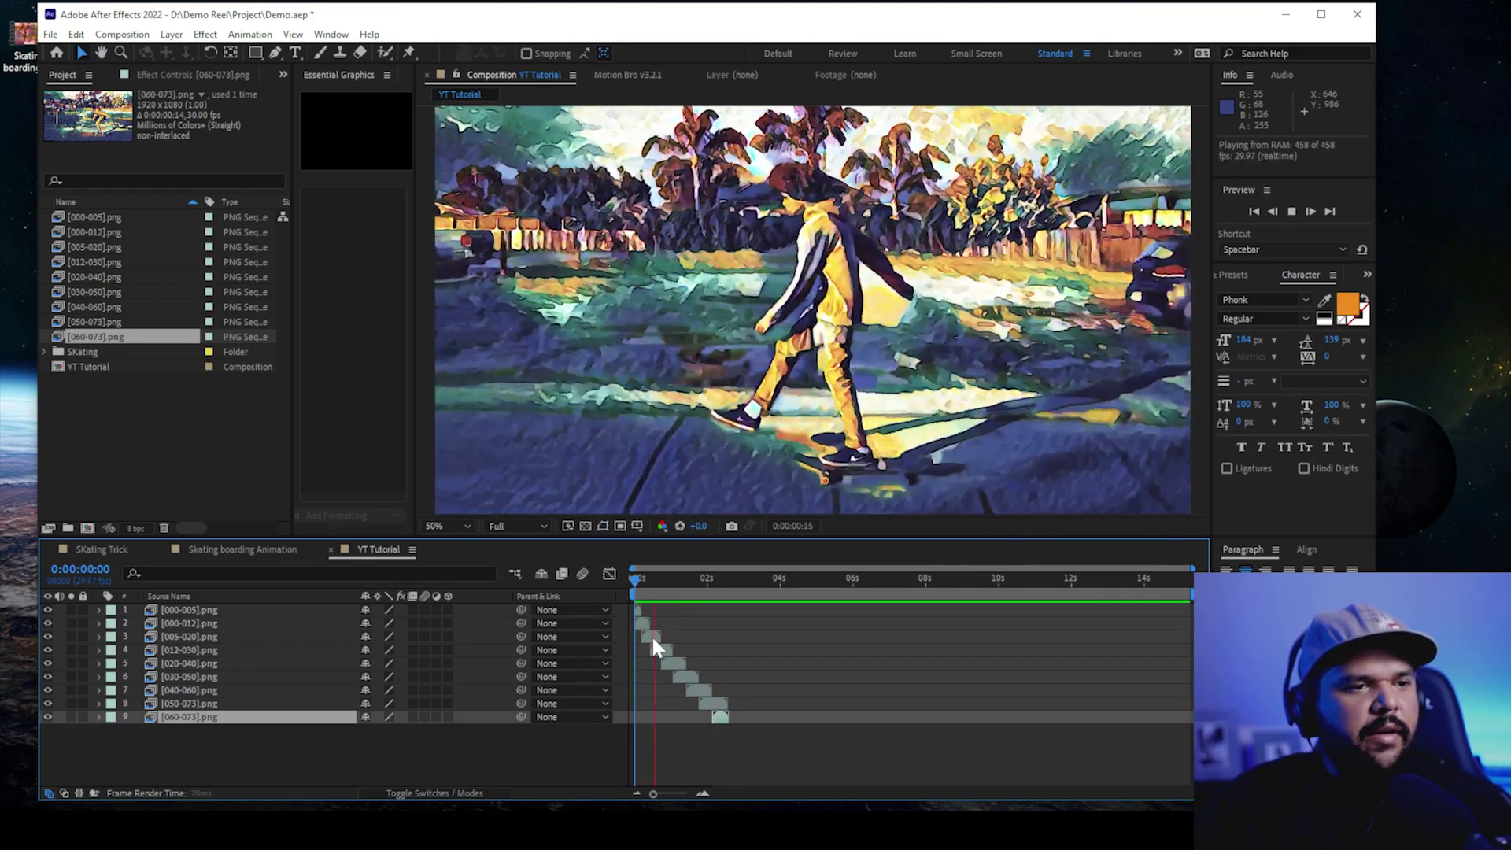
{"action": "scroll", "coordinate": [671, 613], "scroll_direction": "up", "scroll_amount": 3}
{"action": "mouse_move", "coordinate": [672, 618]}
{"action": "left_mouse_down"}
{"action": "mouse_move", "coordinate": [1140, 675]}
{"action": "mouse_move", "coordinate": [852, 657]}
{"action": "mouse_move", "coordinate": [1022, 678]}
{"action": "mouse_move", "coordinate": [949, 680]}
{"action": "mouse_move", "coordinate": [1184, 689]}
{"action": "mouse_move", "coordinate": [550, 665]}
{"action": "mouse_move", "coordinate": [700, 668]}
{"action": "mouse_move", "coordinate": [672, 669]}
{"action": "mouse_move", "coordinate": [696, 577]}
{"action": "mouse_move", "coordinate": [678, 592]}
{"action": "left_mouse_up"}
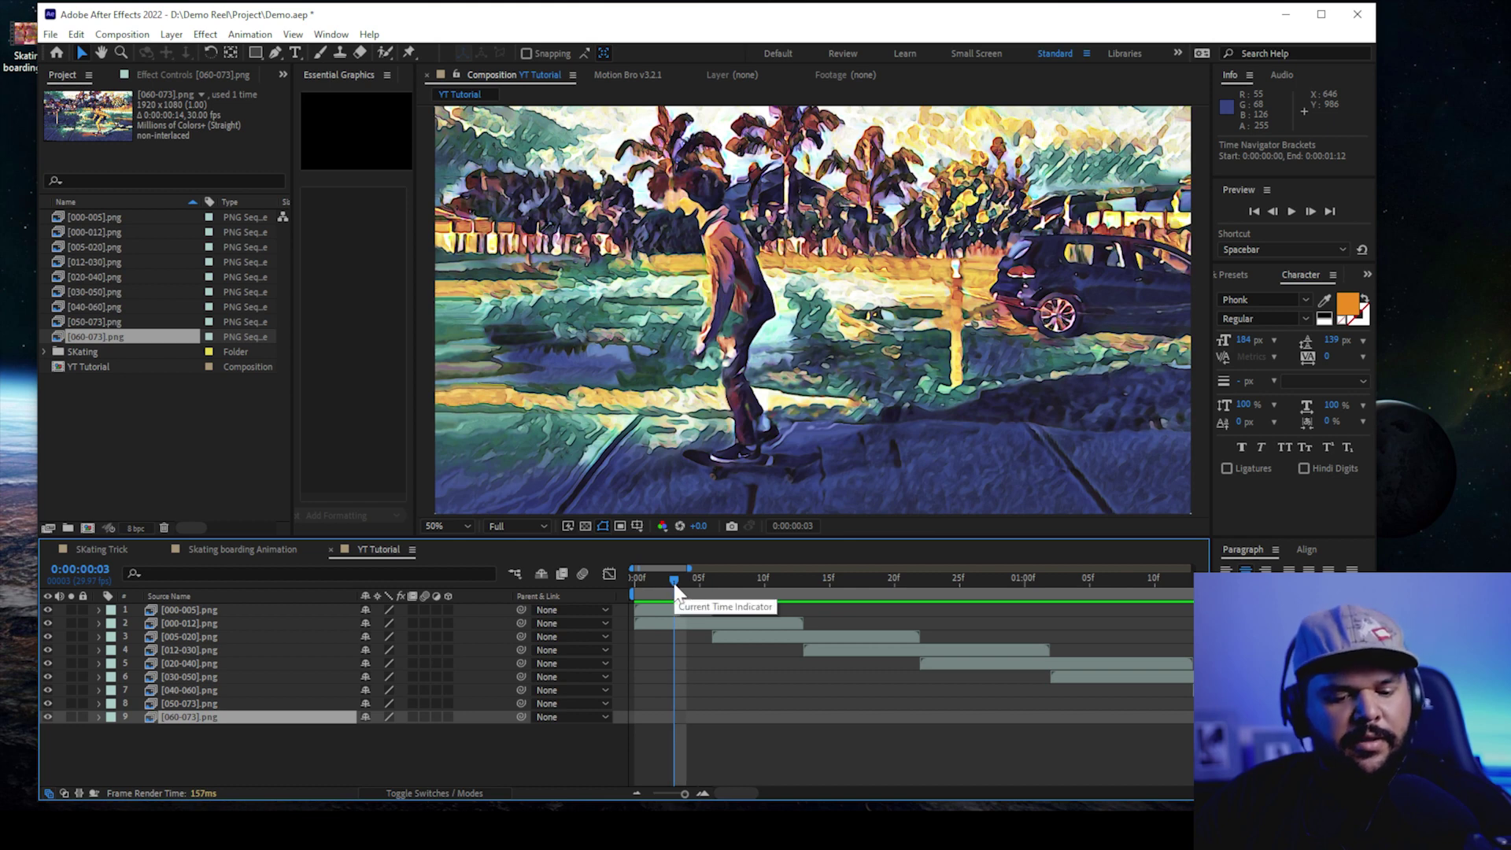
{"action": "left_click", "coordinate": [675, 610]}
{"action": "key", "text": "alt+shift+t"}
{"action": "left_click_drag", "start_coordinate": [672, 586], "coordinate": [713, 586]}
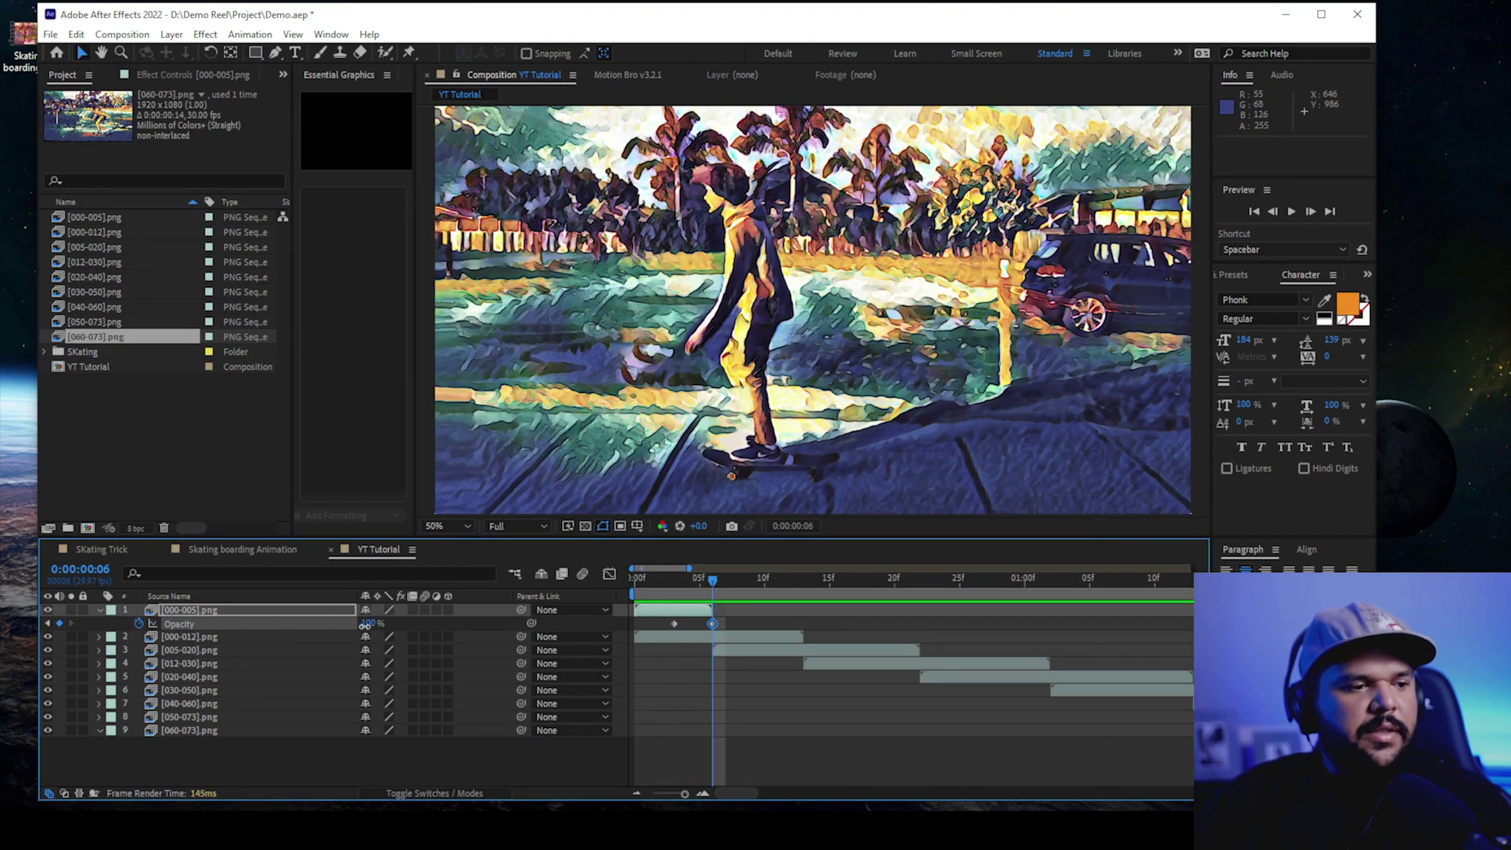
Drop the first layer's opacity to 0% at frame 6 and copy both fade keyframes
{"action": "left_click_drag", "start_coordinate": [364, 624], "coordinate": [314, 626]}
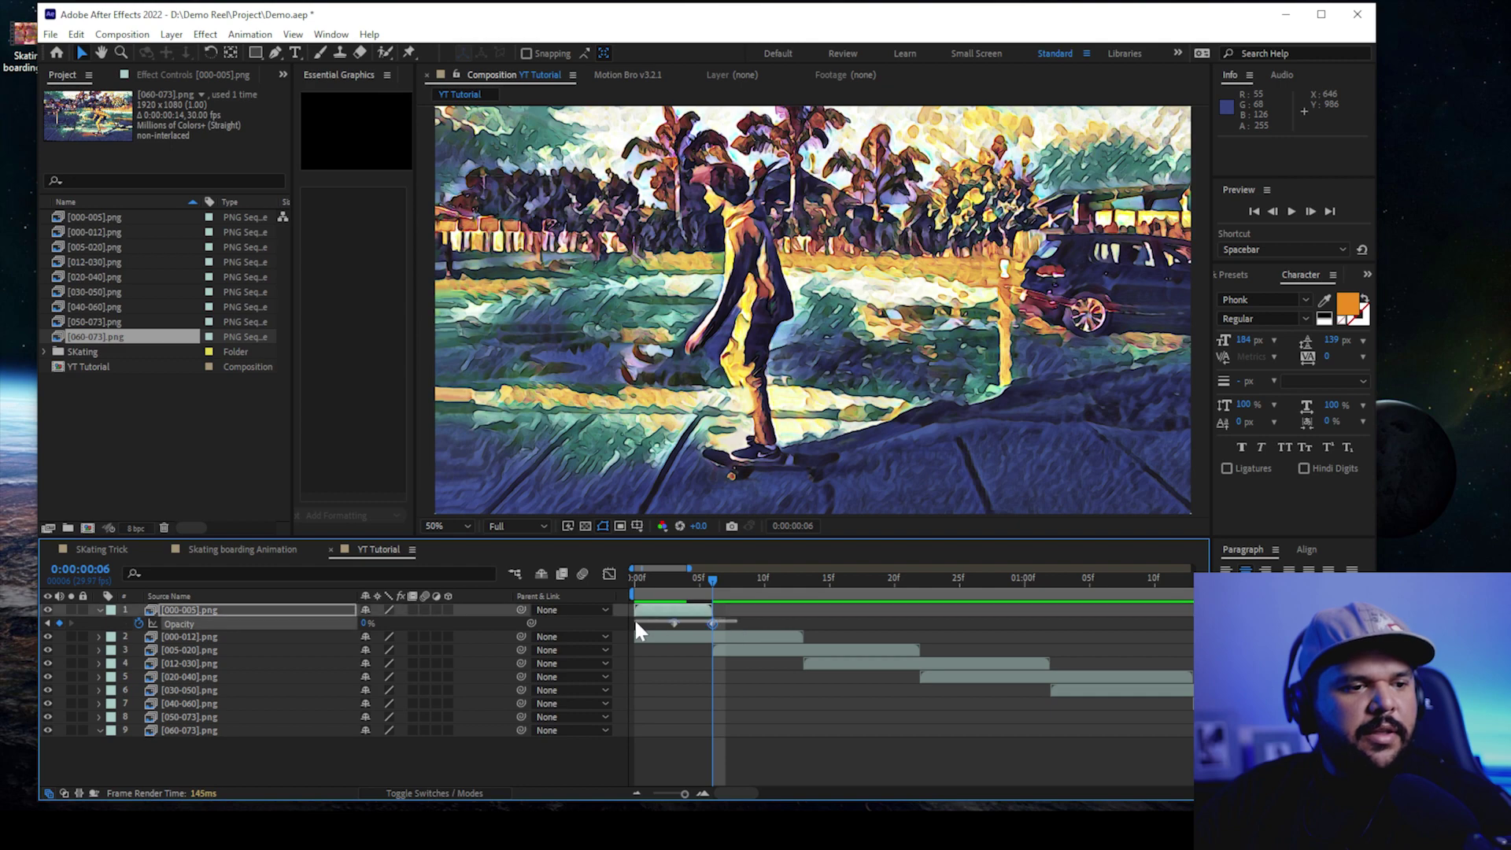
{"action": "left_click_drag", "start_coordinate": [635, 616], "coordinate": [735, 629]}
{"action": "key", "text": "ctrl+c"}
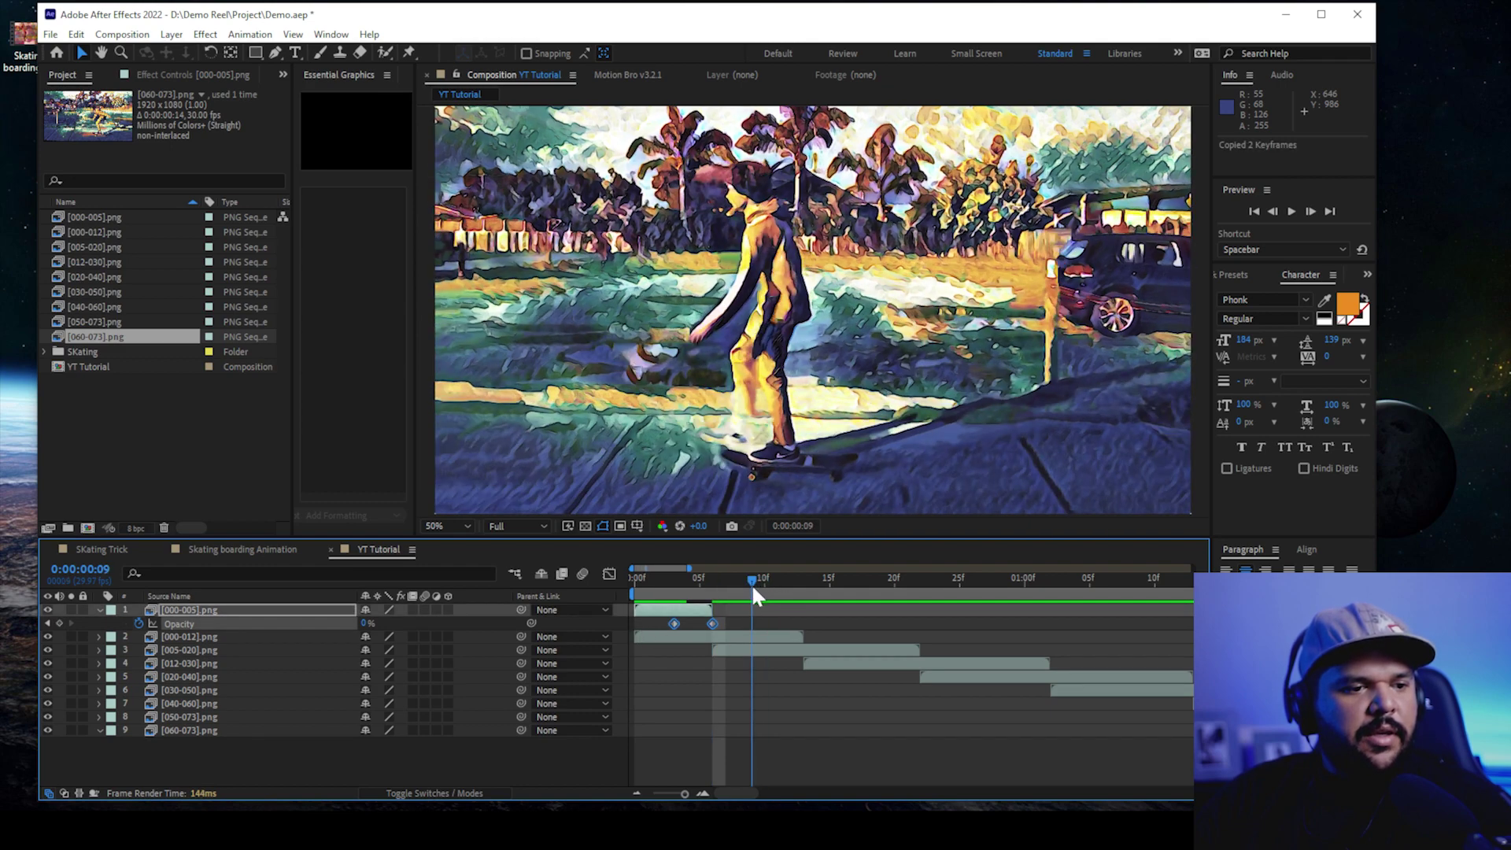
Paste the fade-out keyframes onto the [000-012].png and [005-020].png layers at their fade points
{"action": "left_click", "coordinate": [751, 583]}
{"action": "left_click", "coordinate": [758, 635]}
{"action": "key", "text": "ctrl+v"}
{"action": "left_click", "coordinate": [786, 661]}
{"action": "key", "text": "ctrl+v"}
Preview the three-layer crossfades from the start of the composition
{"action": "key", "text": "Home"}
{"action": "key", "text": "space"}
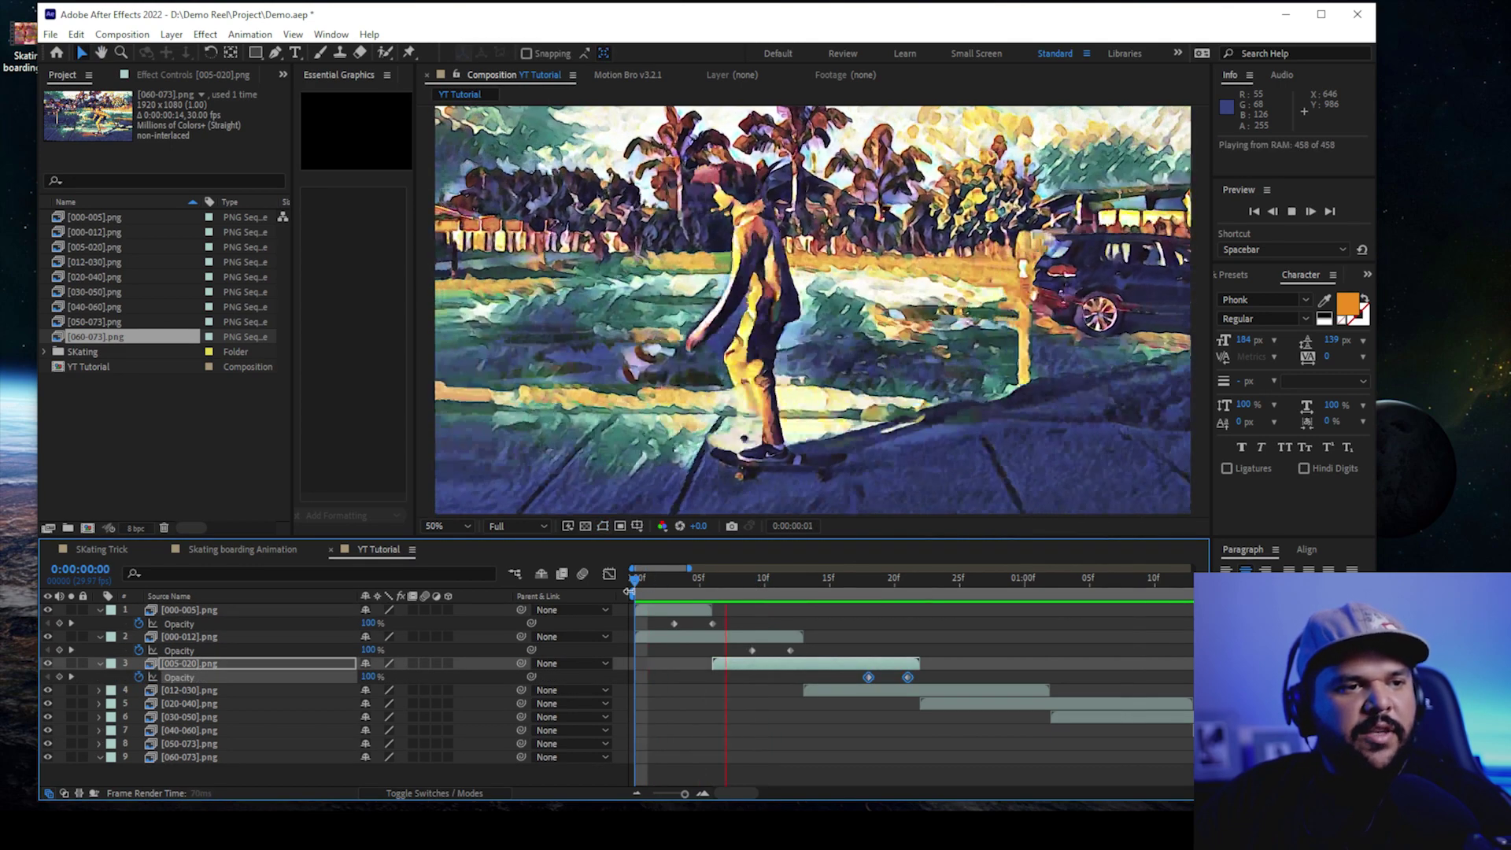
{"action": "left_click", "coordinate": [731, 625]}
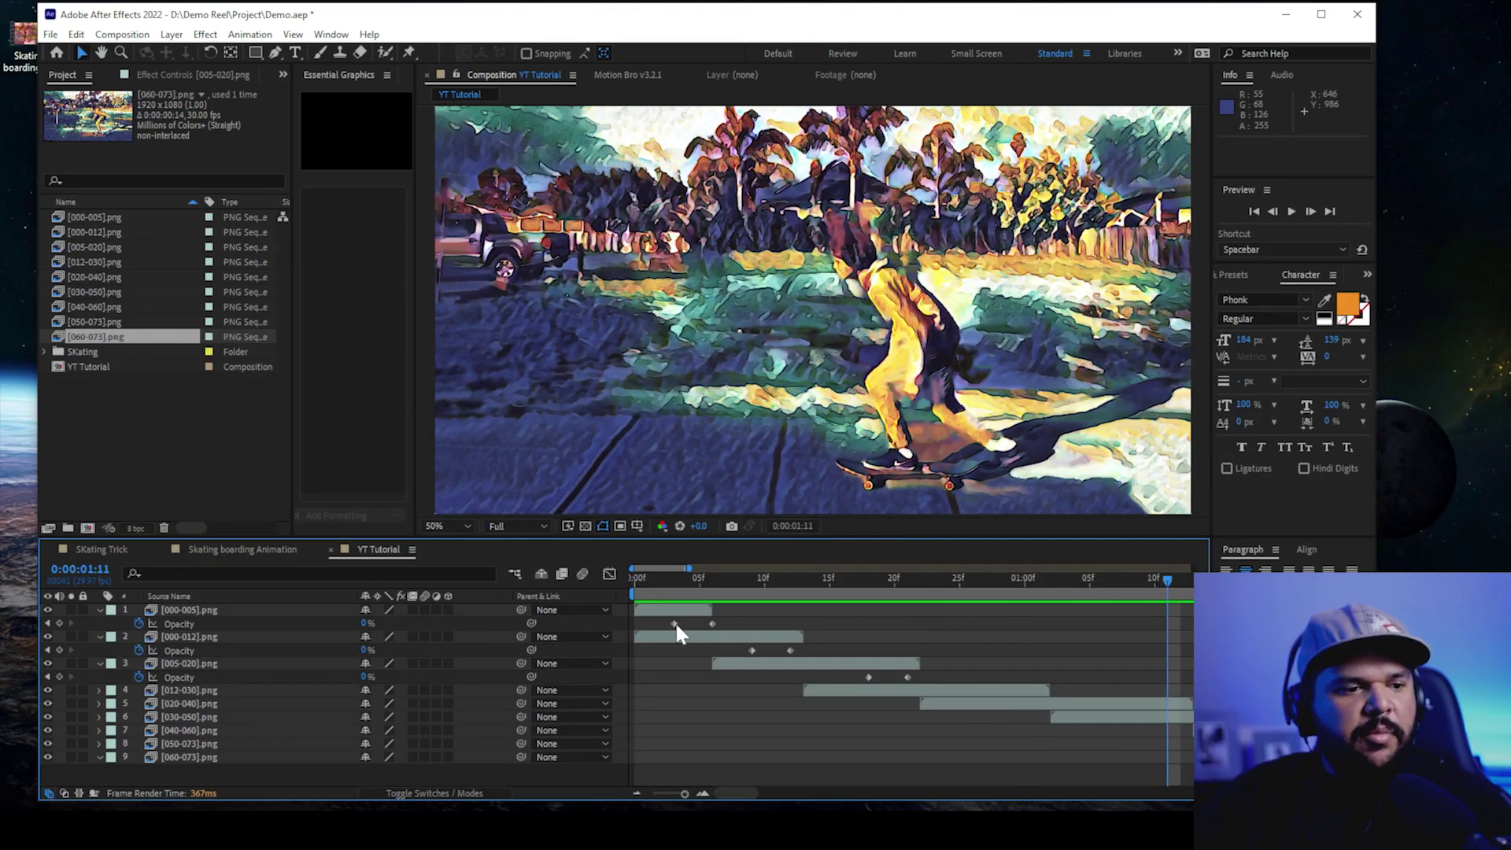
{"action": "left_click", "coordinate": [673, 622]}
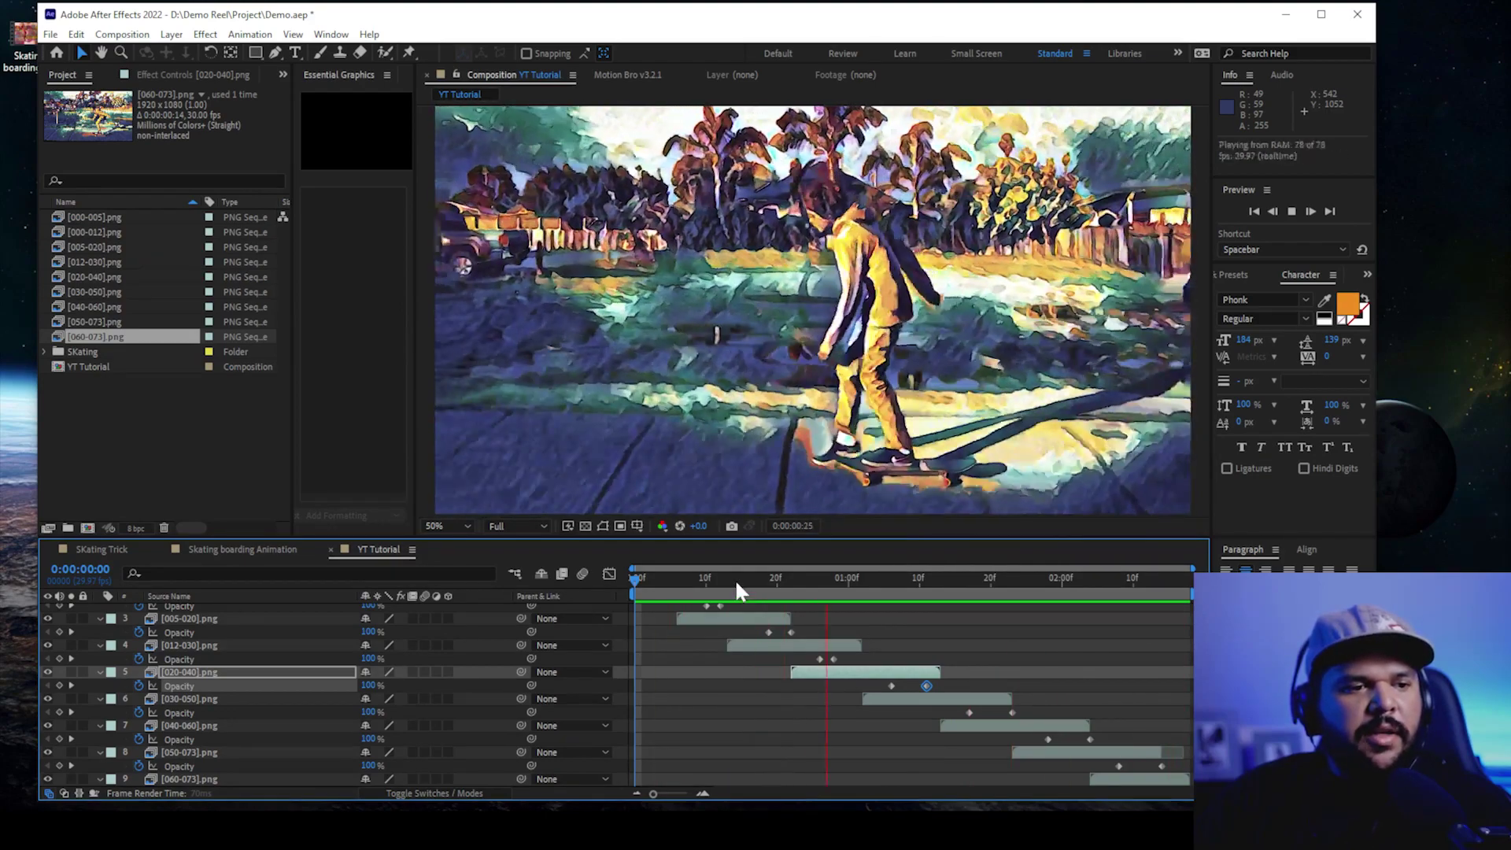
Scrub back through the earlier crossfades to layer 2's opacity keyframe
{"action": "left_click", "coordinate": [740, 579]}
{"action": "scroll", "coordinate": [738, 649], "scroll_direction": "up", "scroll_amount": 2}
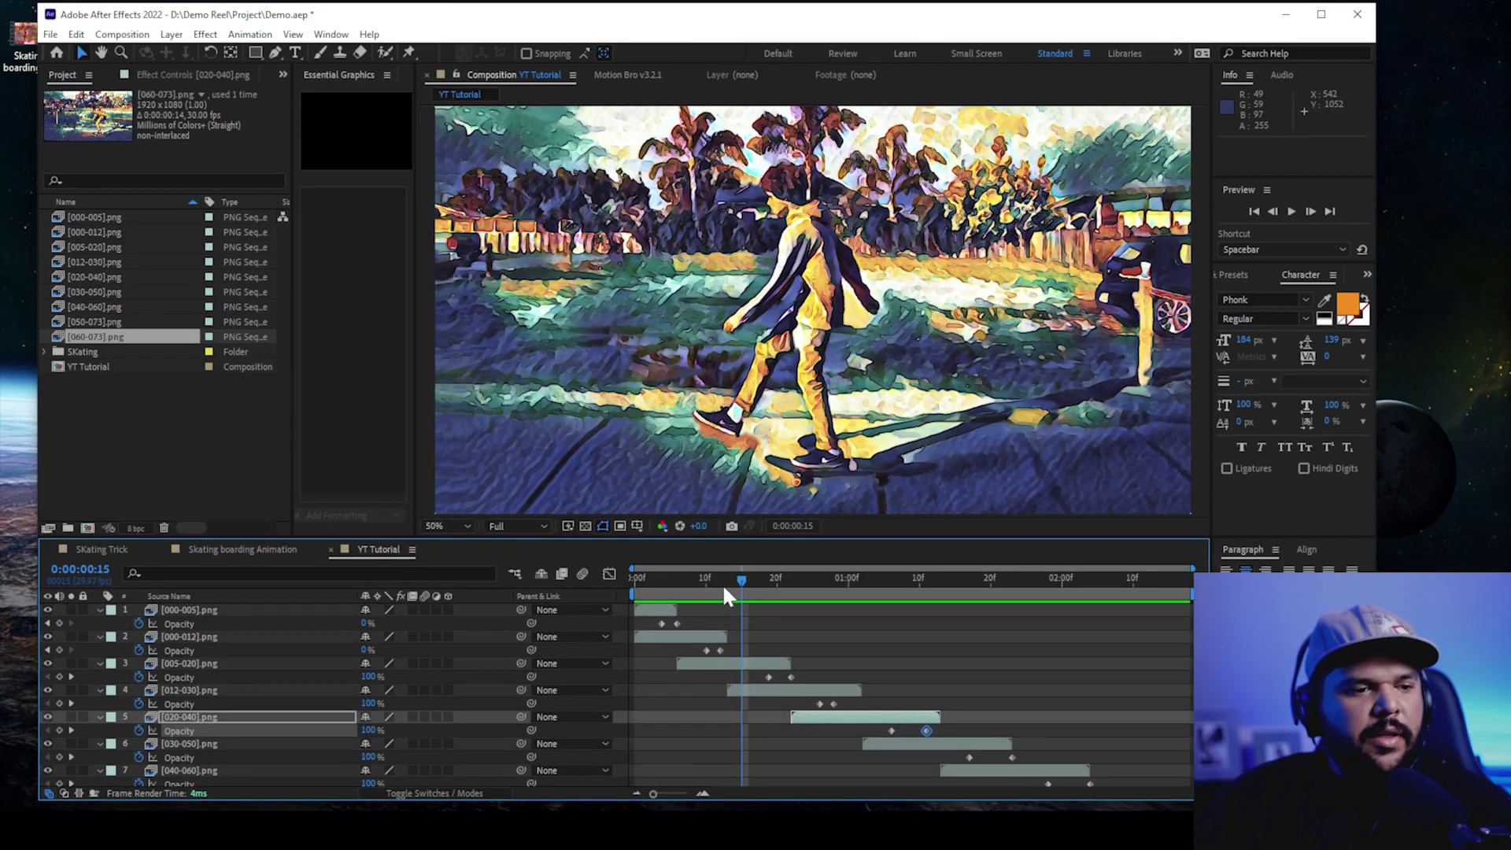
{"action": "left_click_drag", "start_coordinate": [721, 583], "coordinate": [605, 584]}
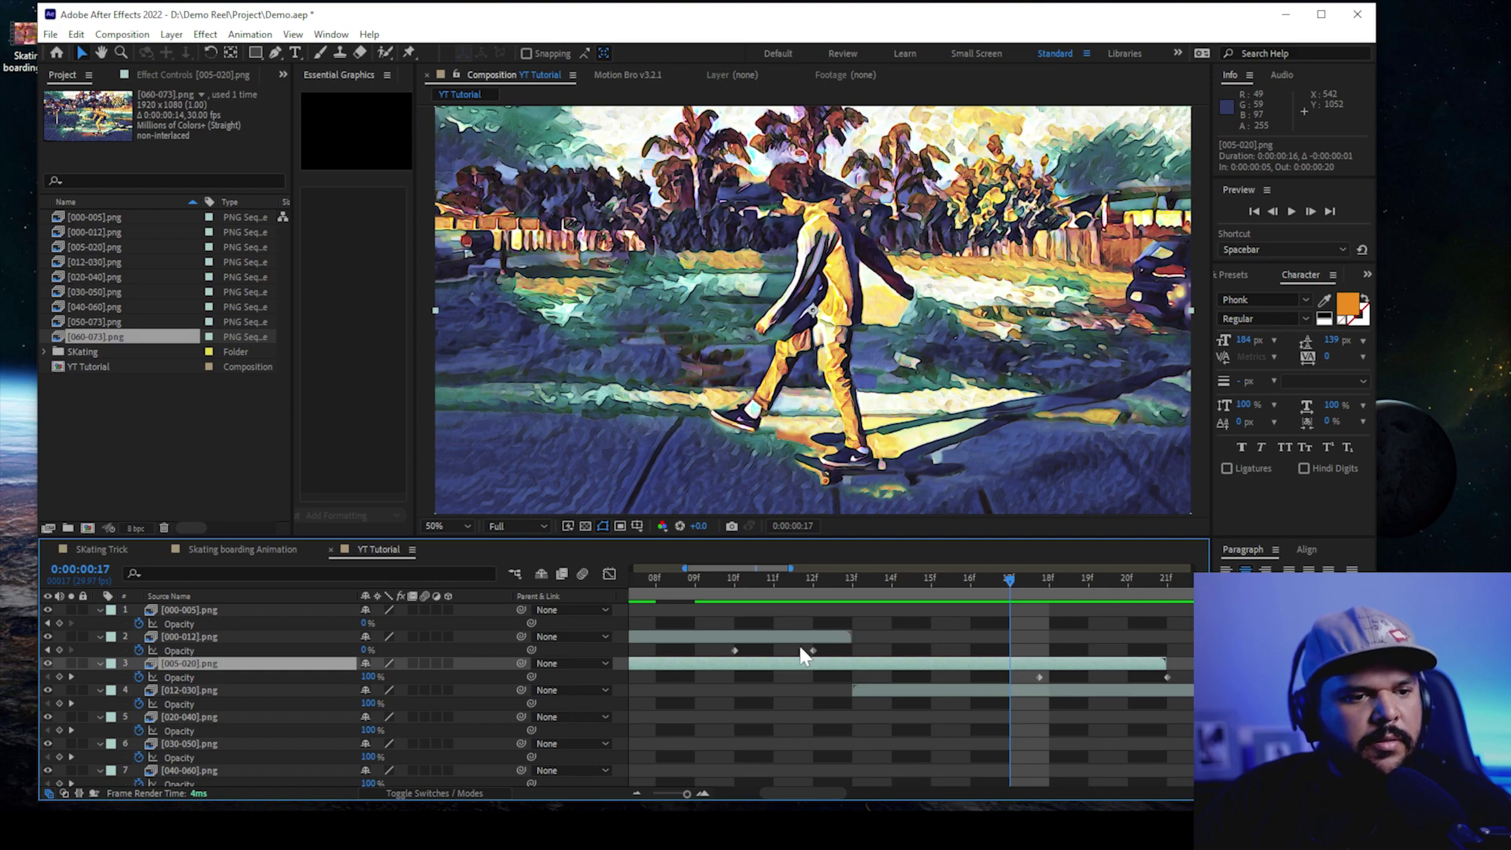
{"action": "left_click_drag", "start_coordinate": [754, 586], "coordinate": [791, 577]}
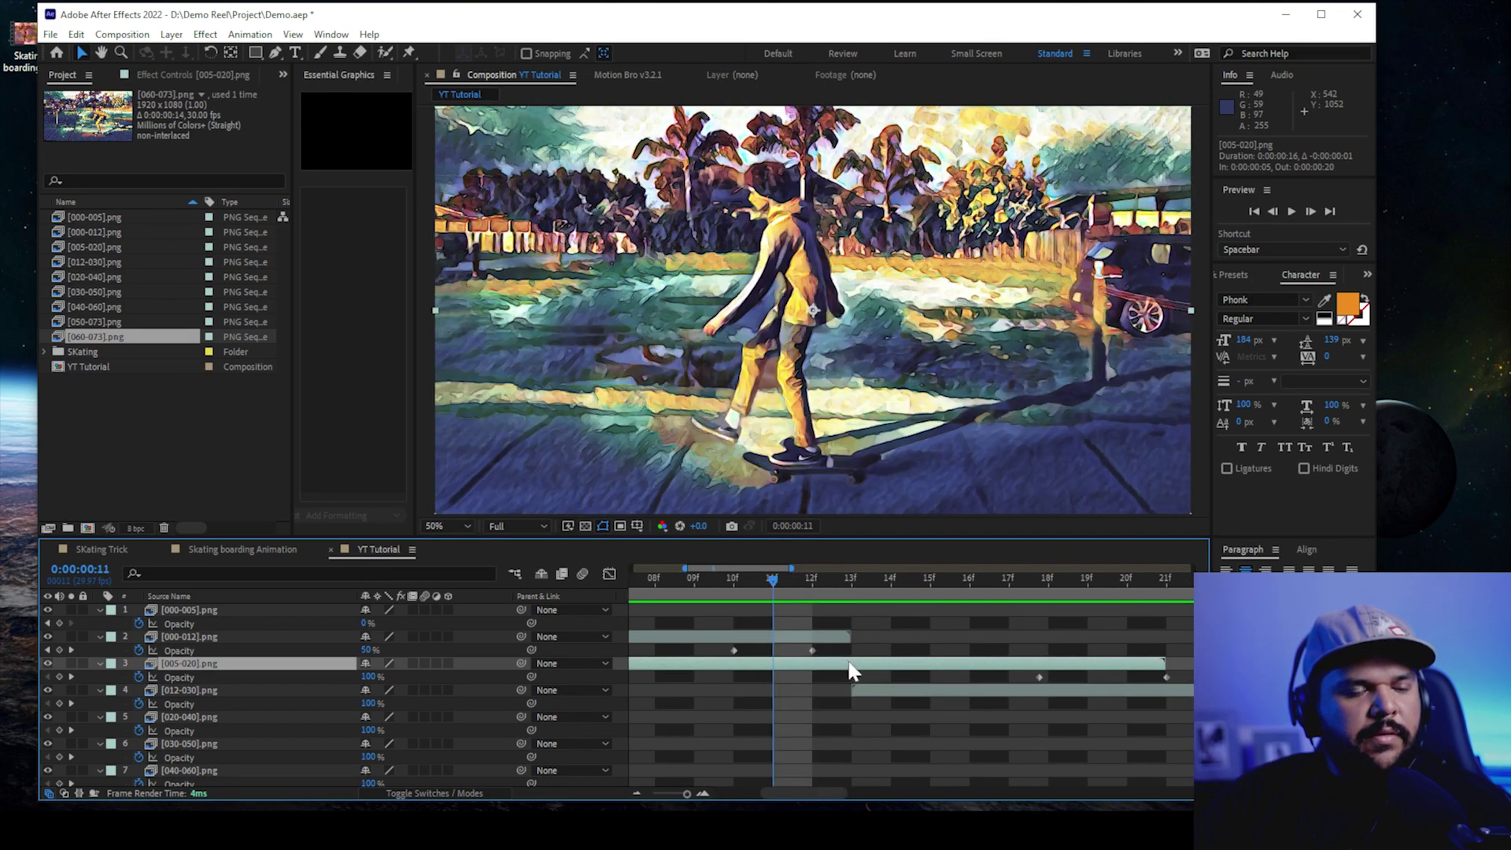
{"action": "key", "text": "space"}
Slide [020-040] one frame and [030-050] two frames earlier, previewing each overlap
{"action": "left_click", "coordinate": [905, 690]}
{"action": "left_click", "coordinate": [945, 718]}
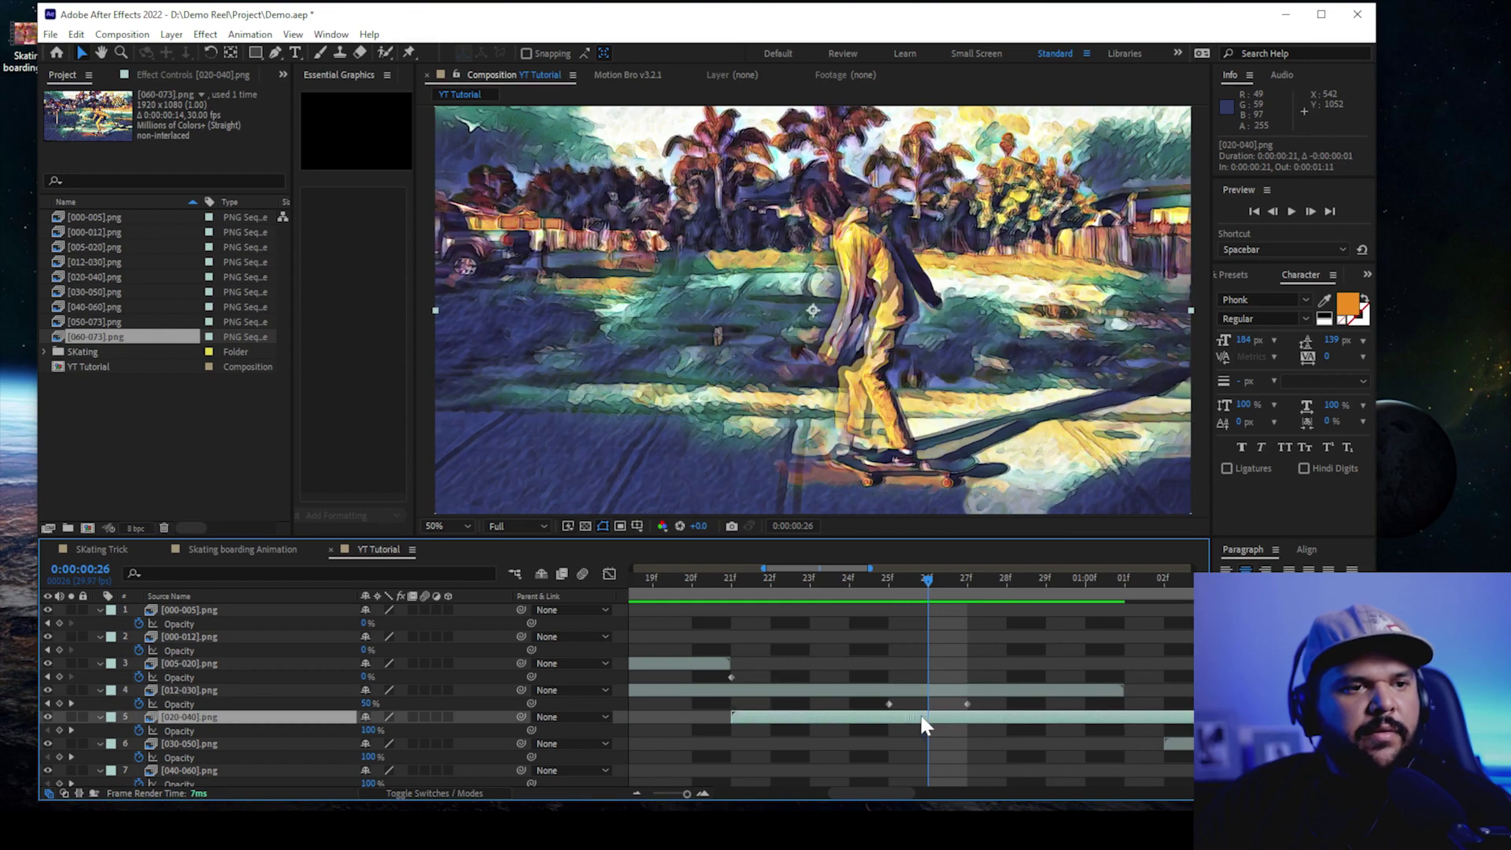
{"action": "left_click_drag", "start_coordinate": [895, 713], "coordinate": [881, 713]}
{"action": "key", "text": "space"}
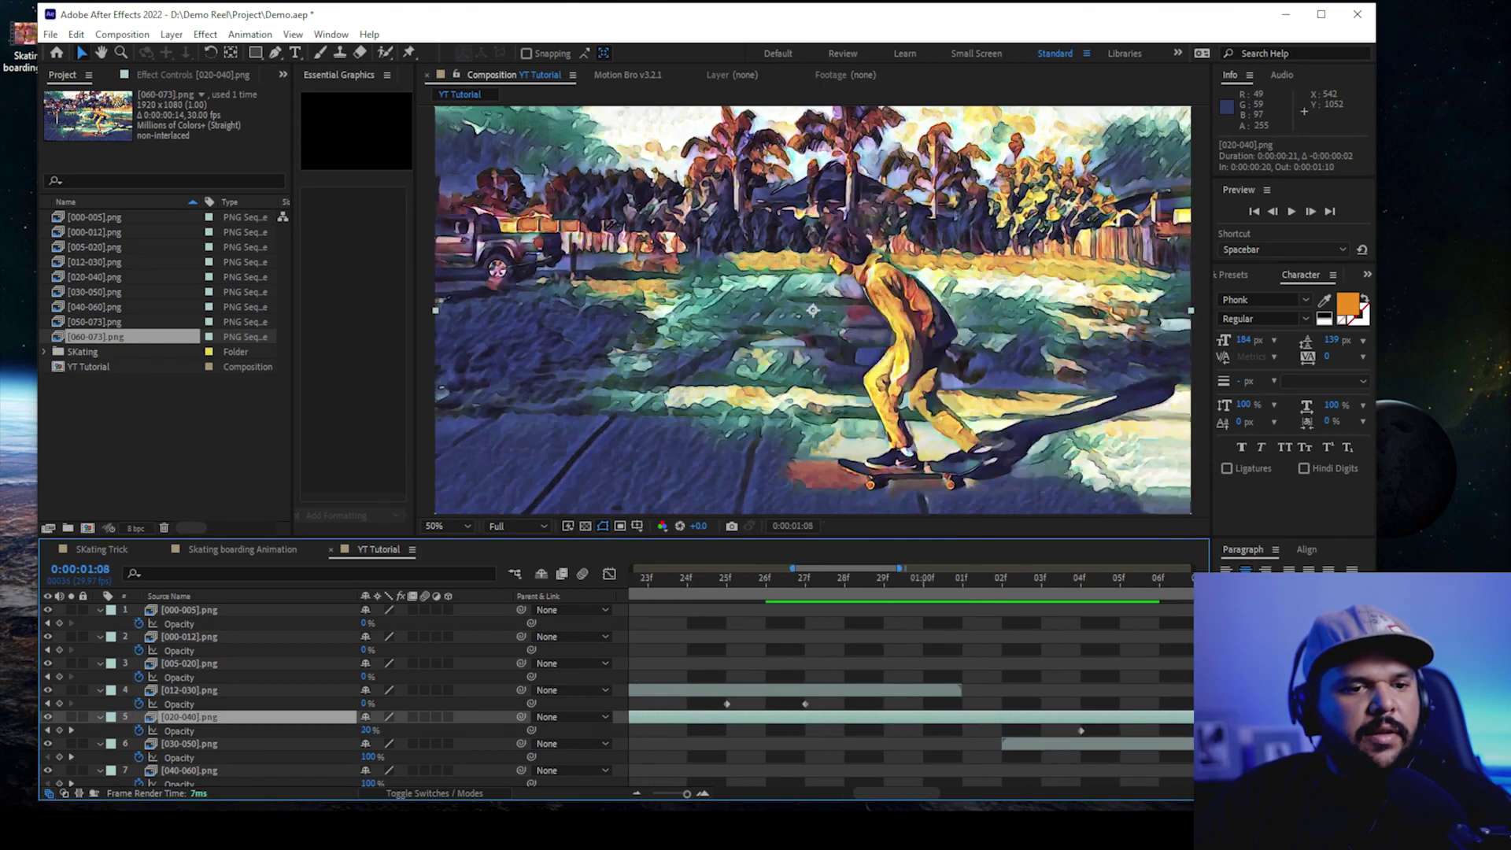
{"action": "left_click_drag", "start_coordinate": [922, 620], "coordinate": [885, 622]}
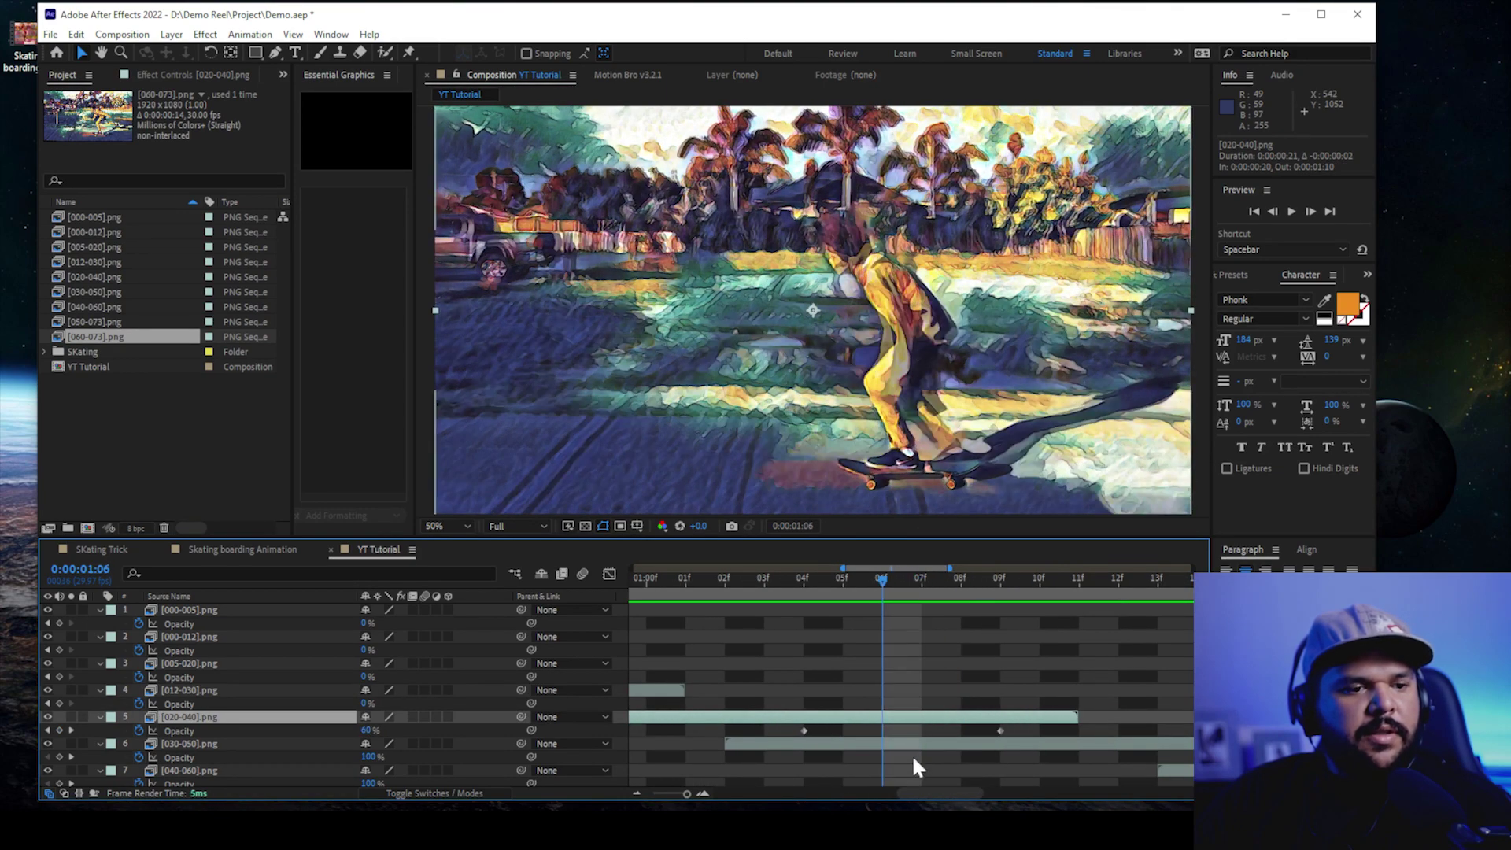
{"action": "left_click_drag", "start_coordinate": [910, 748], "coordinate": [832, 747]}
{"action": "key", "text": "space"}
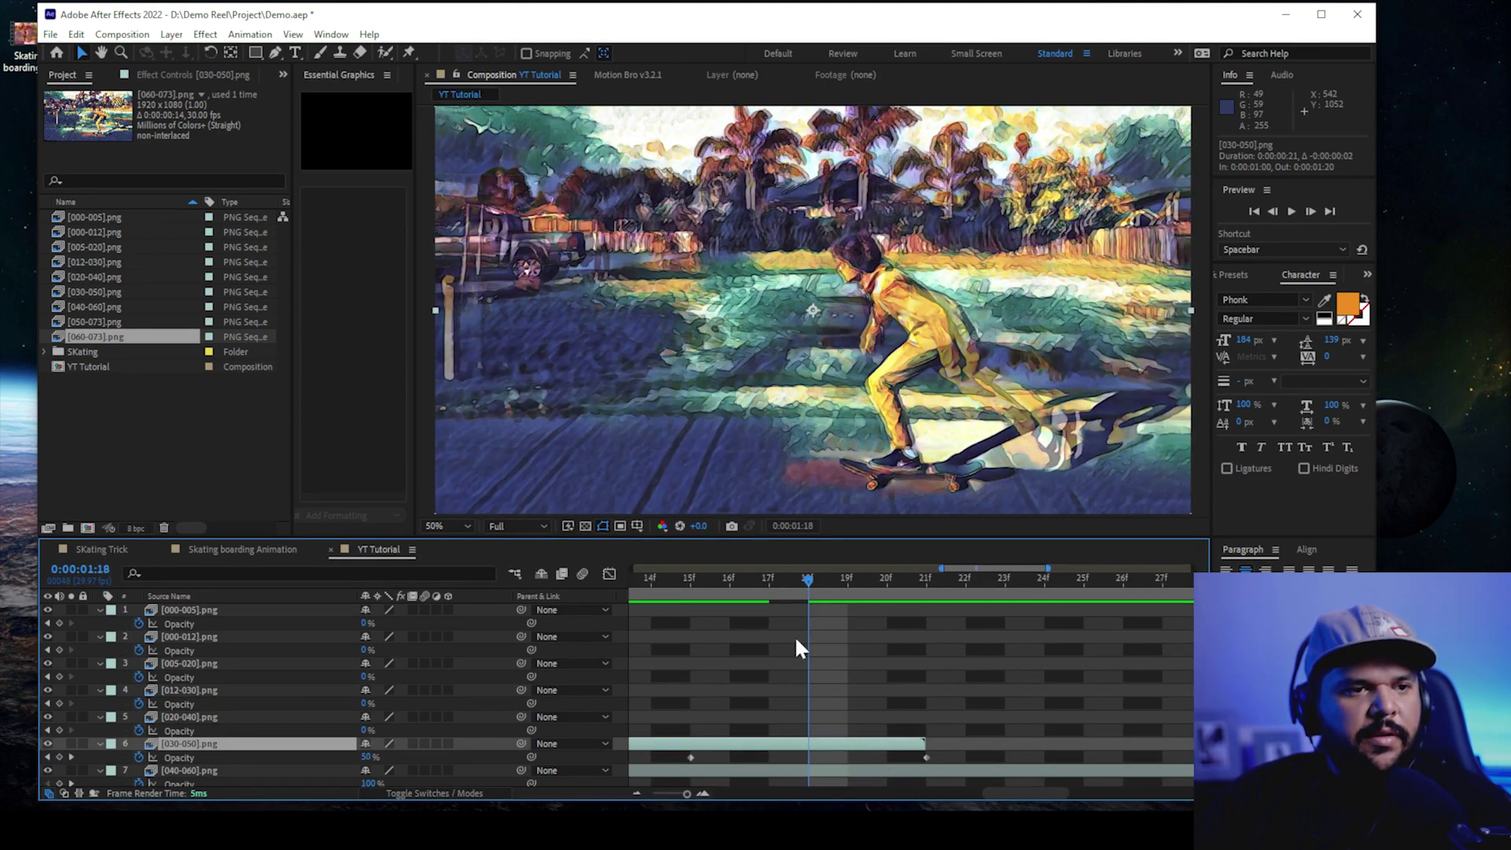
Review the [040-060] crossfade and slide the [050-073] layer earlier to tighten its overlap
{"action": "scroll", "coordinate": [796, 635], "scroll_direction": "down", "scroll_amount": 2, "text": "alt"}
{"action": "left_click", "coordinate": [791, 770]}
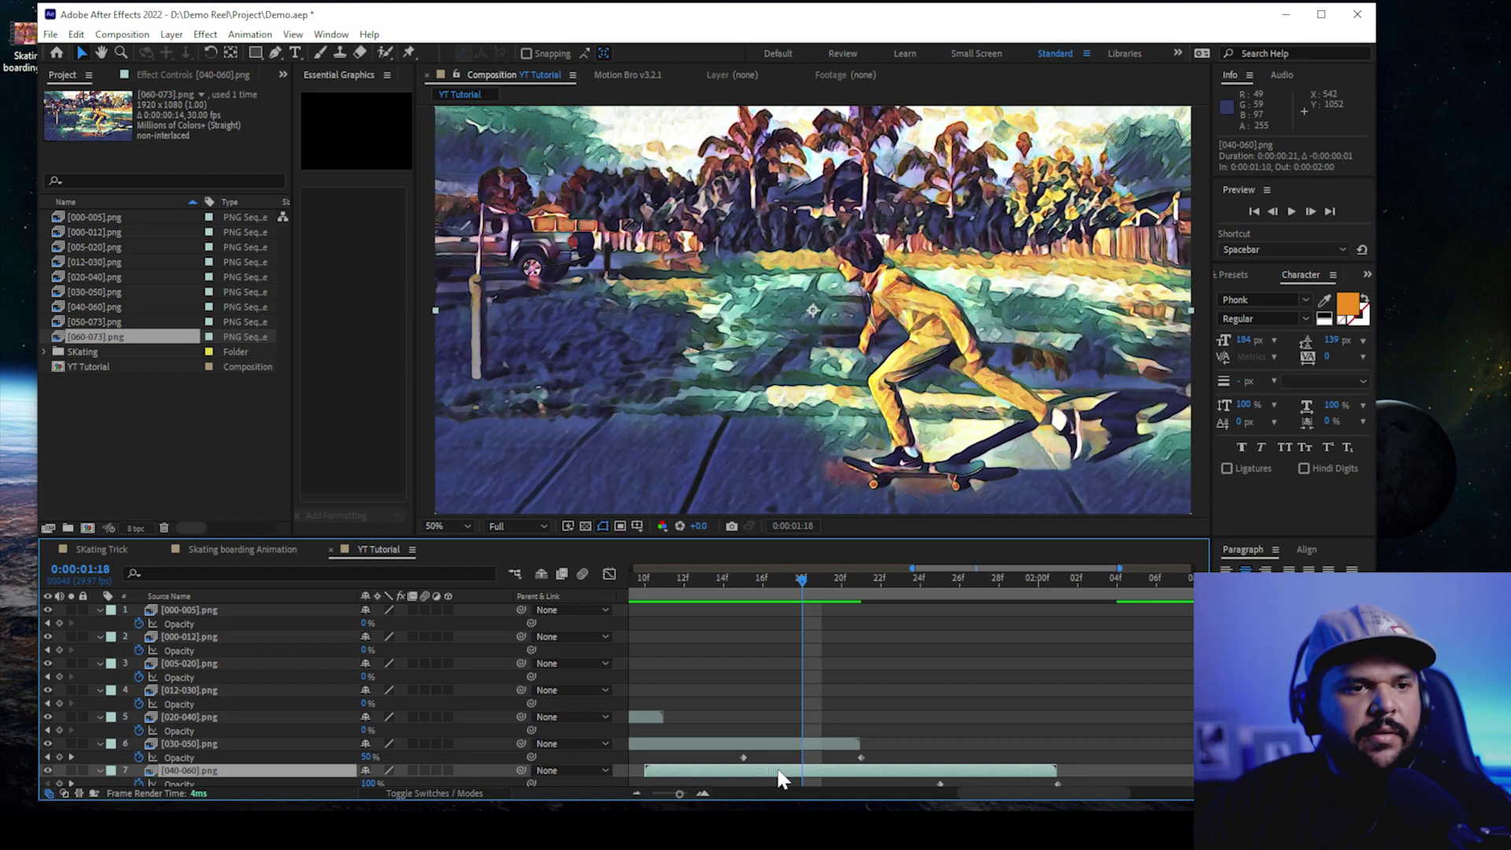
{"action": "left_click_drag", "start_coordinate": [768, 590], "coordinate": [998, 596]}
{"action": "scroll", "coordinate": [1008, 739], "scroll_direction": "down", "scroll_amount": 1}
{"action": "left_click", "coordinate": [1009, 750]}
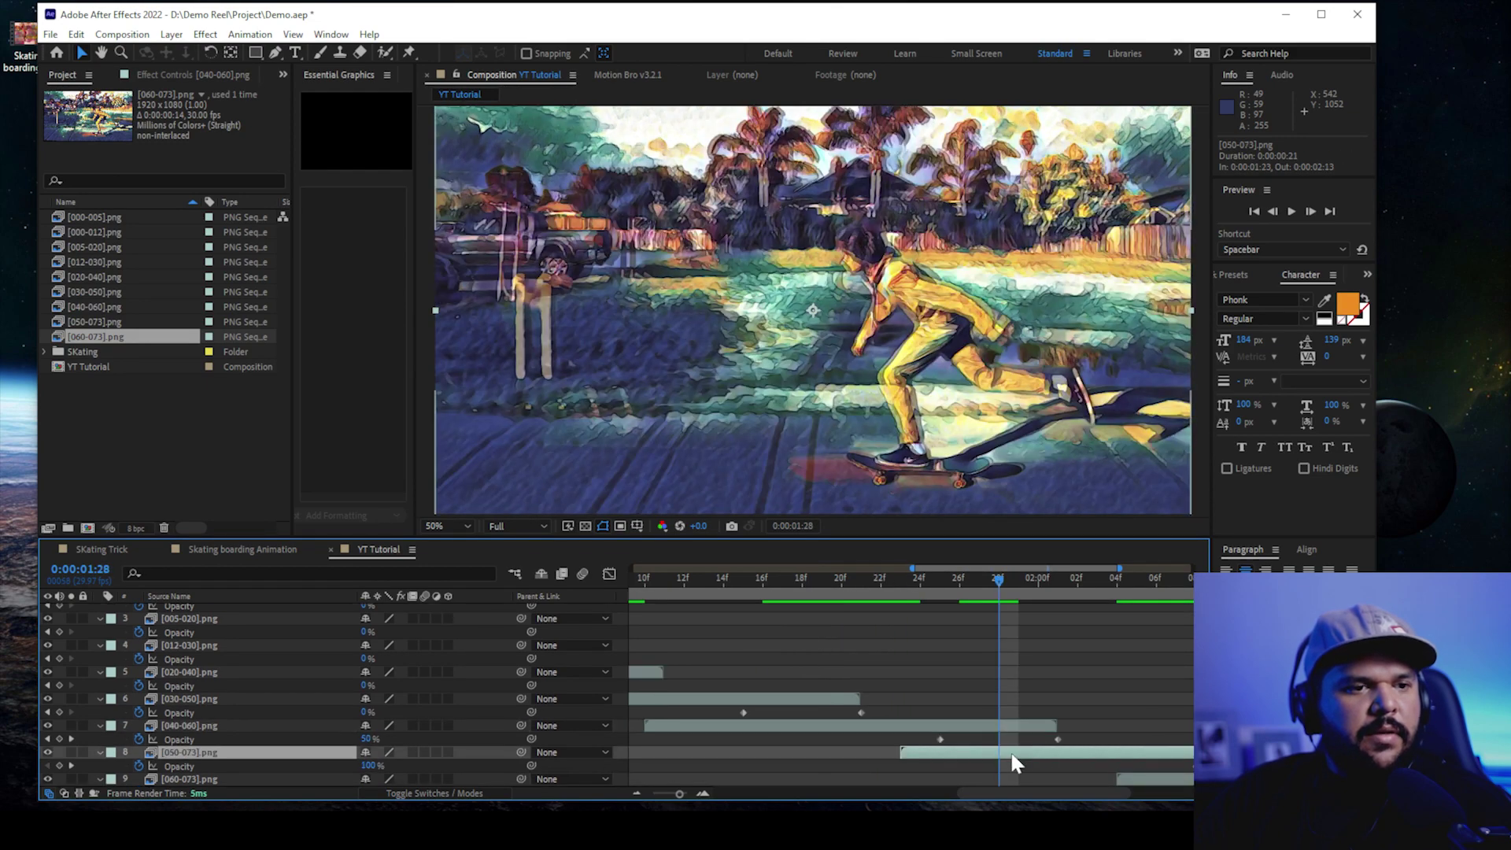
{"action": "left_click_drag", "start_coordinate": [981, 752], "coordinate": [962, 751]}
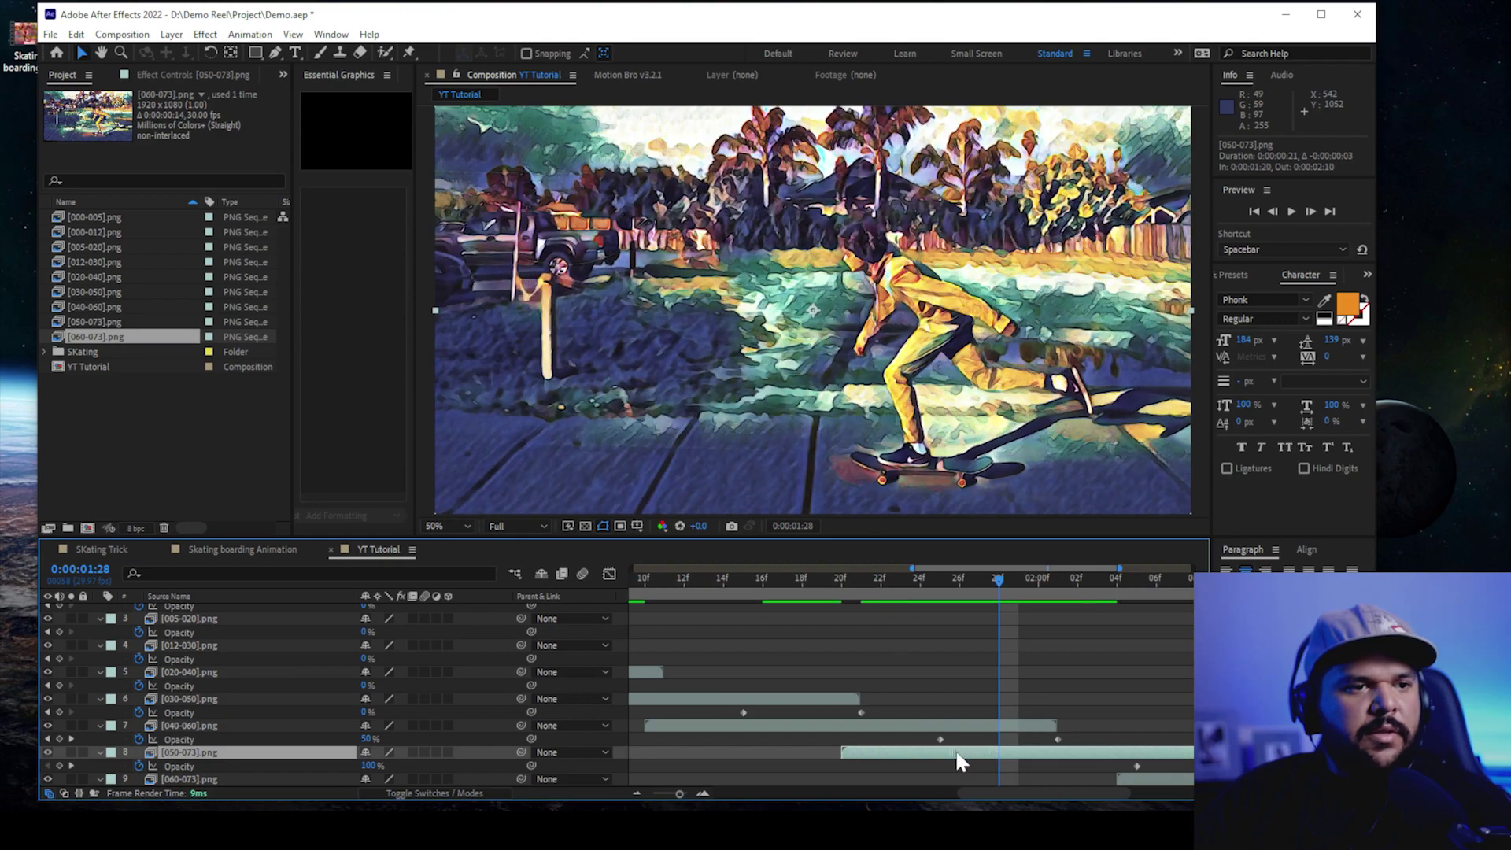
{"action": "key", "text": "semicolon"}
{"action": "key", "text": "ctrl+Down"}
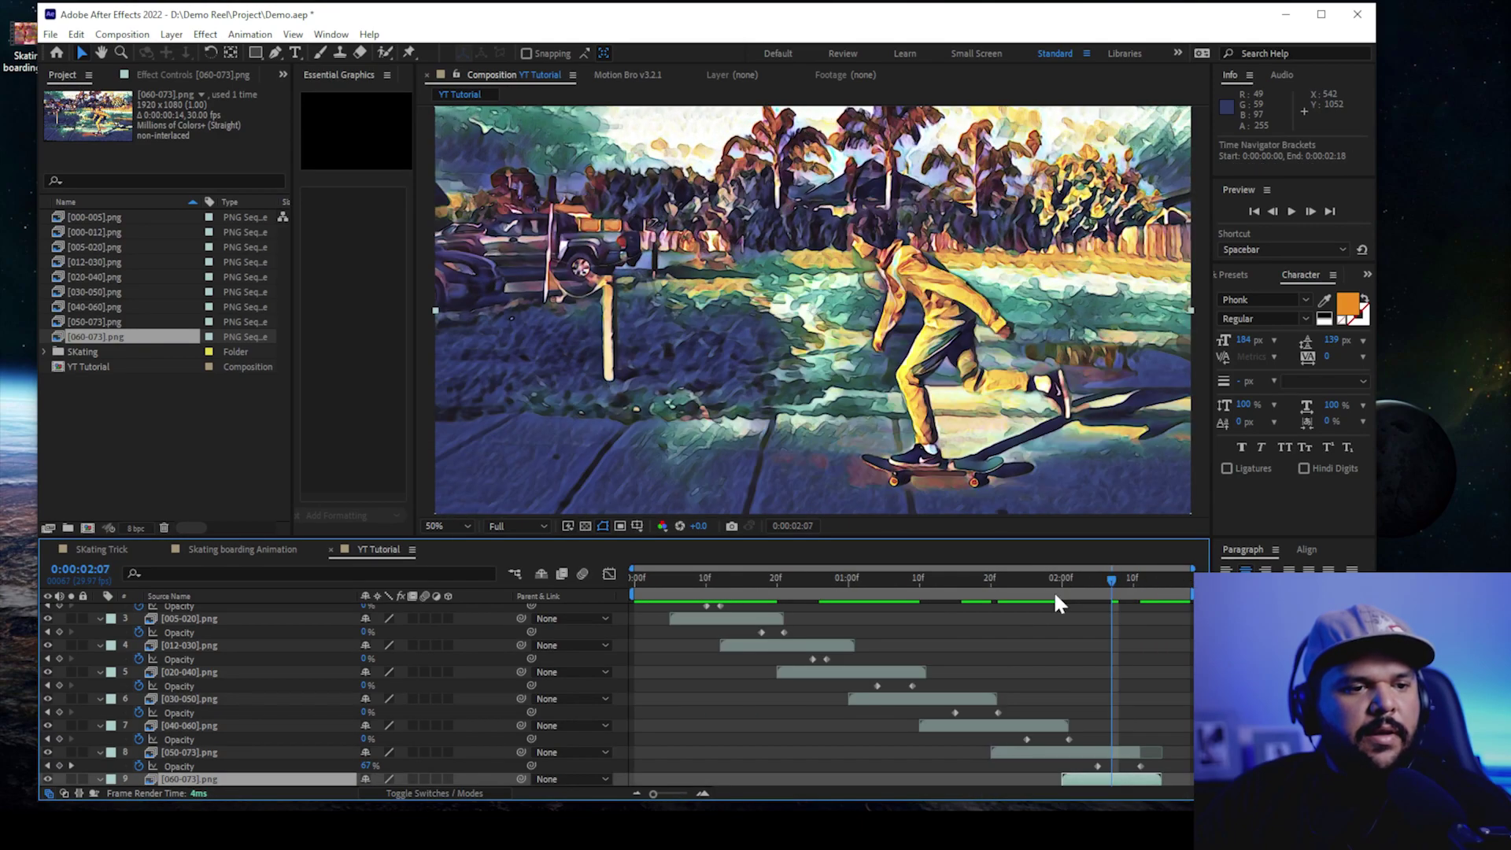
{"action": "key", "text": "space"}
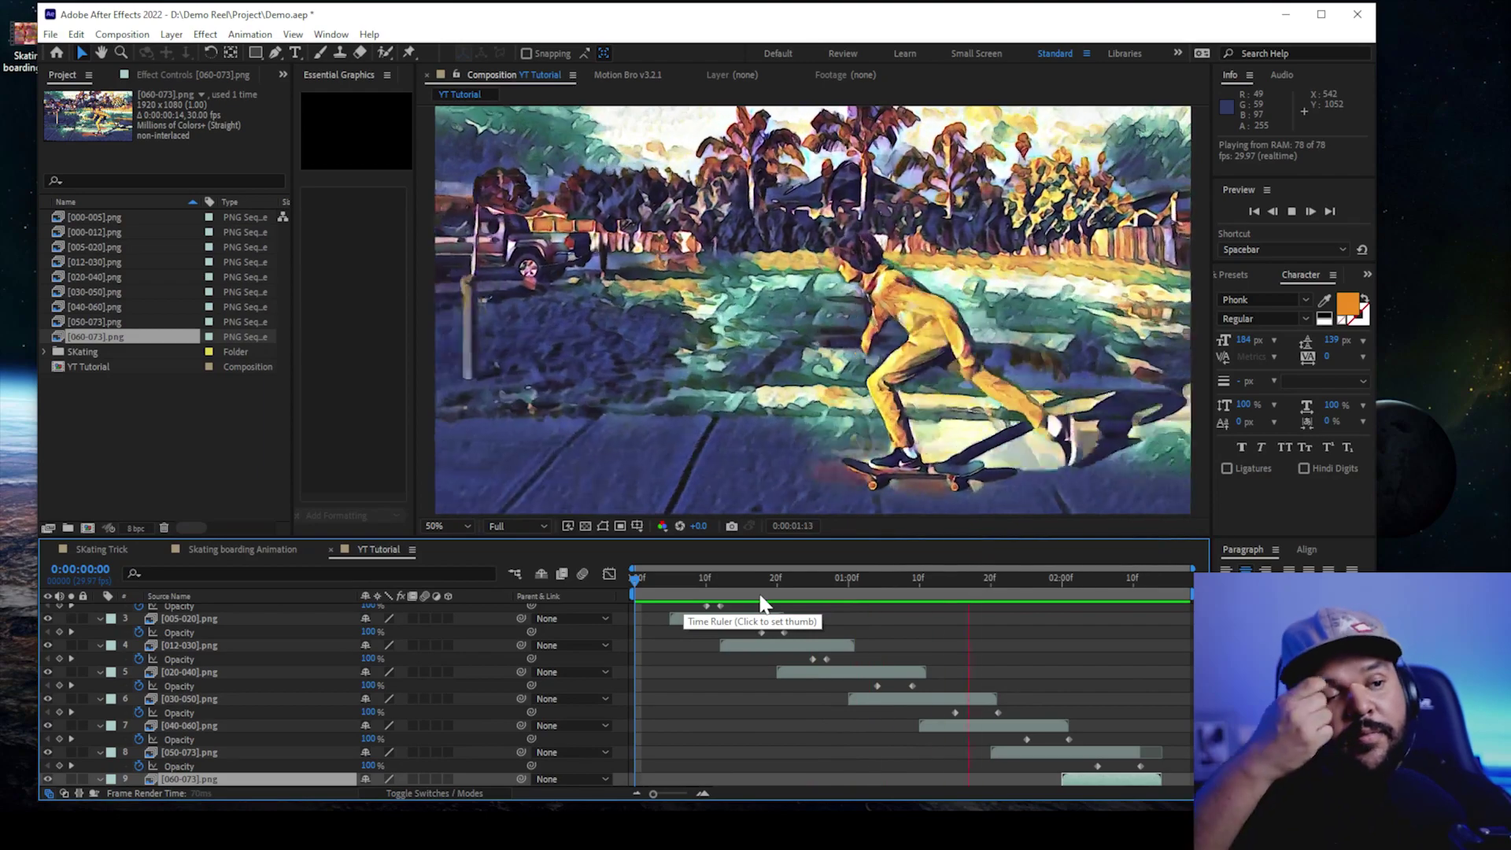
{"action": "key", "text": "space"}
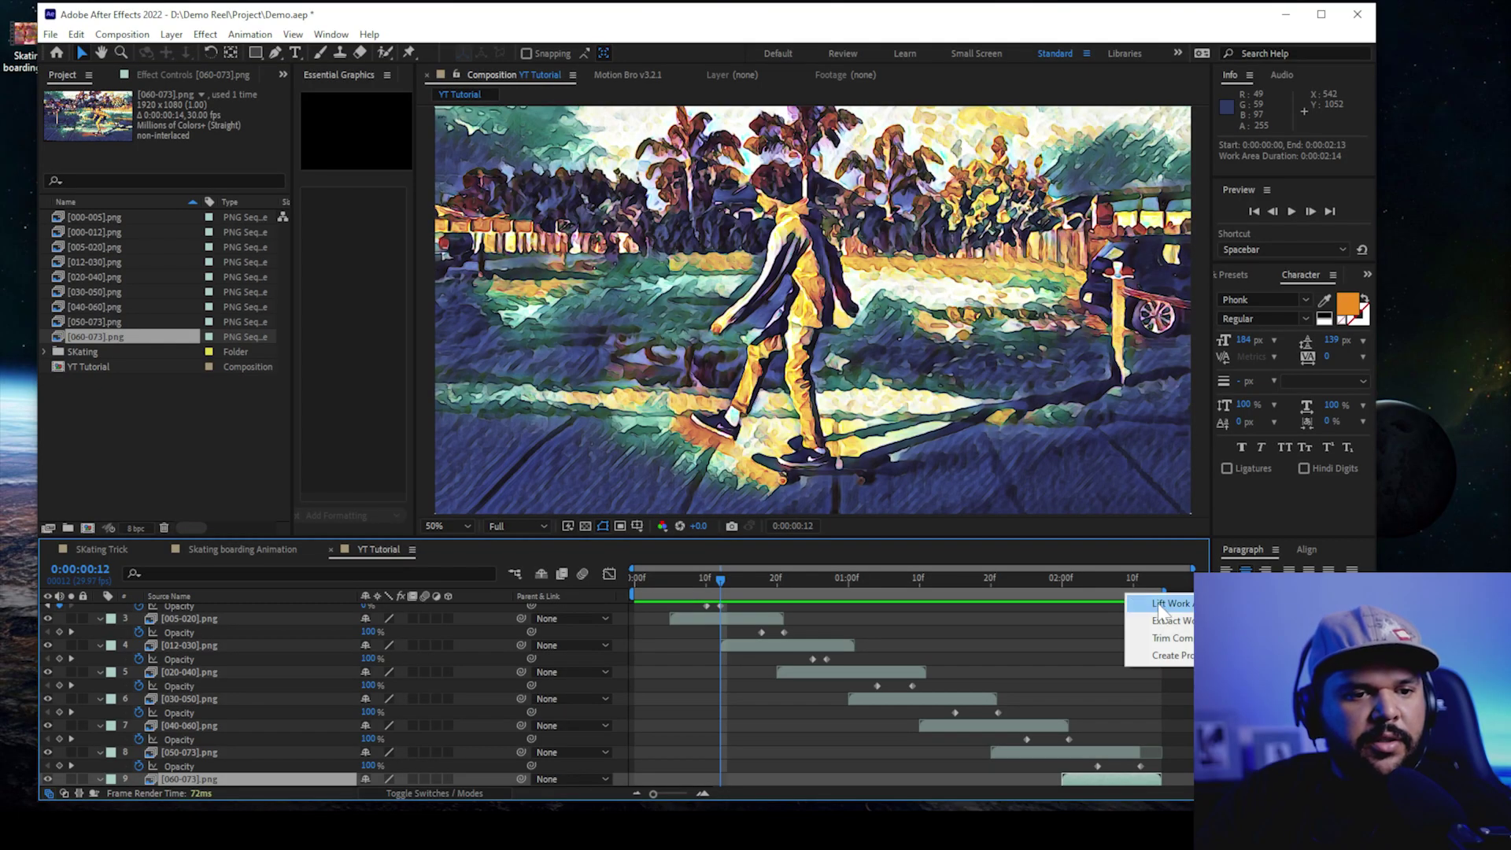
{"action": "key", "text": "Escape"}
{"action": "key", "text": "space"}
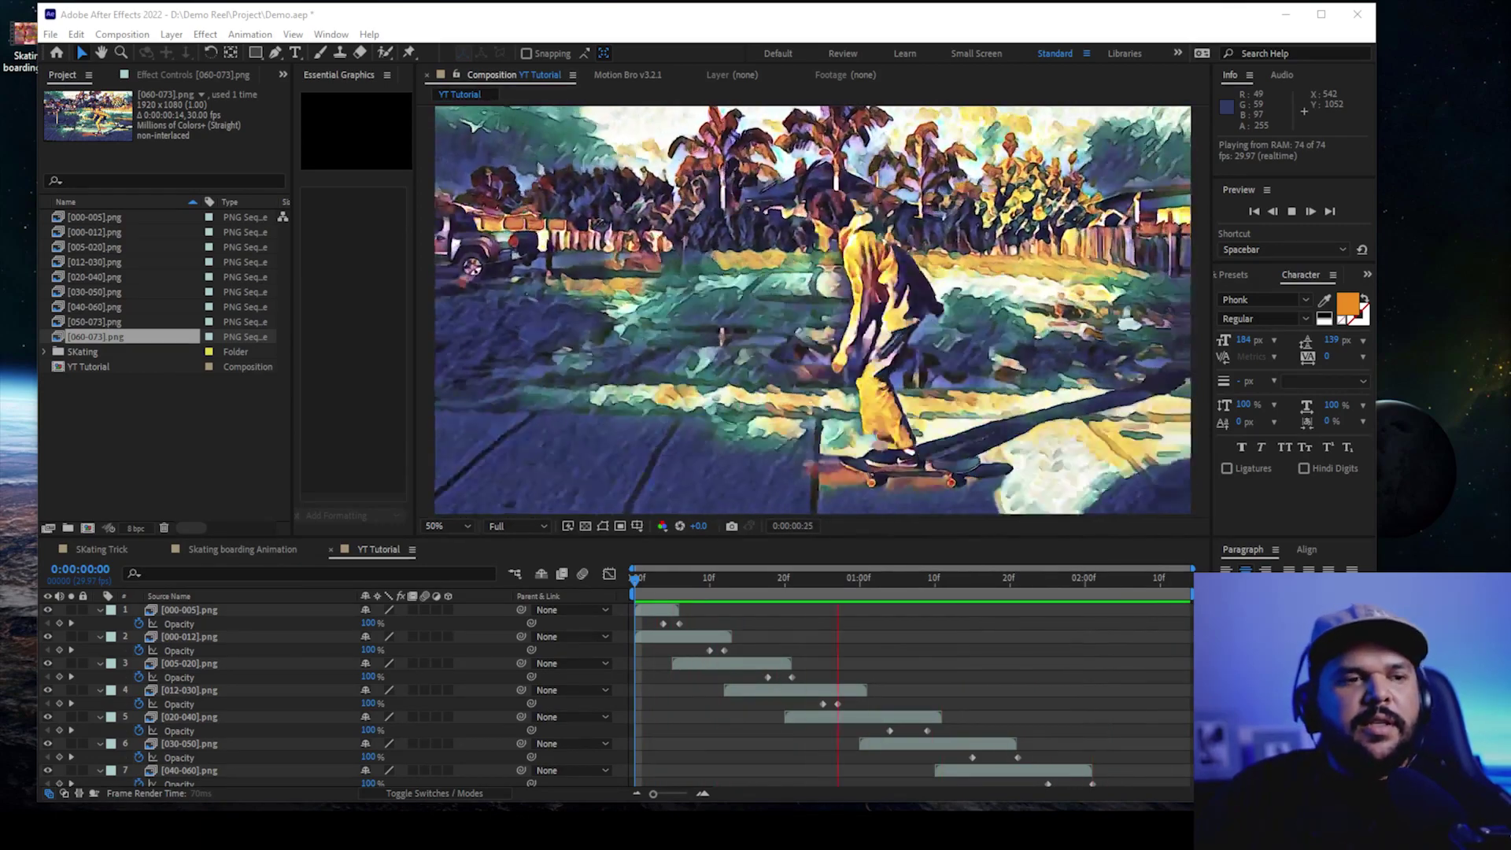
{"action": "key", "text": "space"}
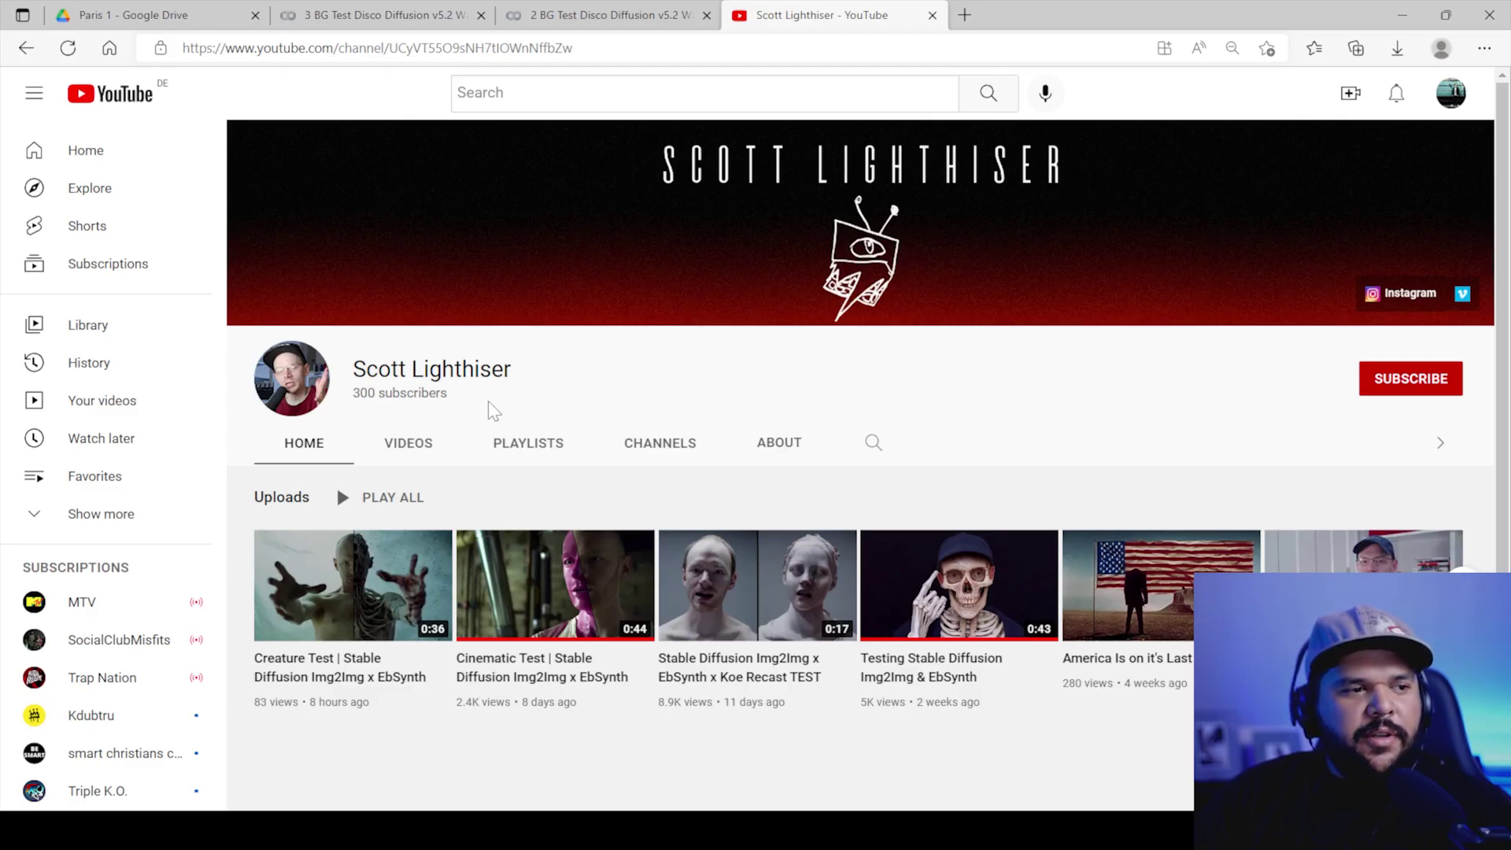
Browse the creator's uploads and skim through the Creature Test video
{"action": "scroll", "coordinate": [489, 403], "scroll_direction": "down", "scroll_amount": 1}
{"action": "scroll", "coordinate": [496, 405], "scroll_direction": "down", "scroll_amount": 2}
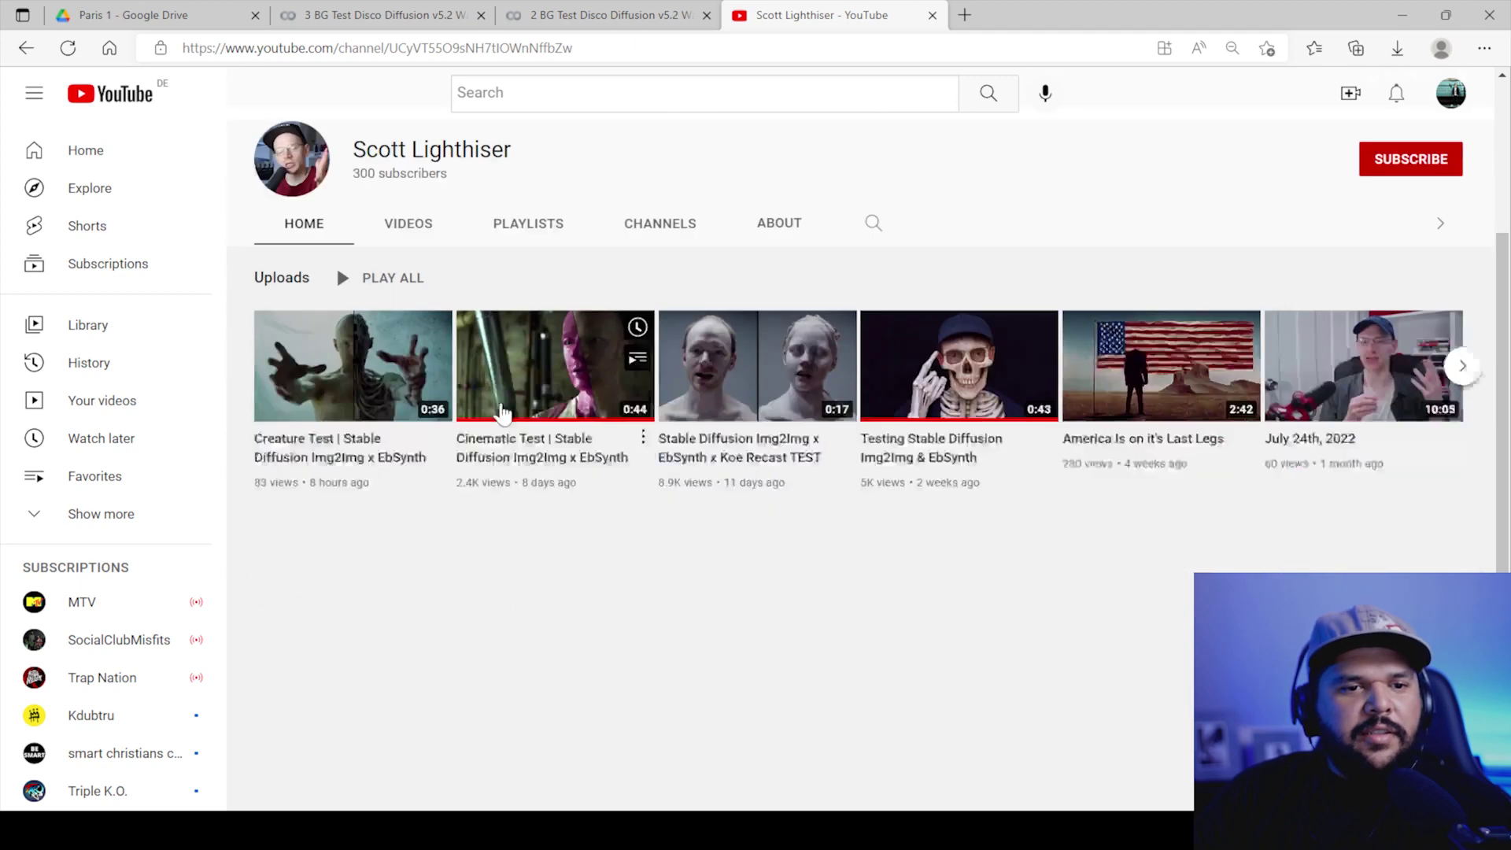
{"action": "scroll", "coordinate": [409, 416], "scroll_direction": "up", "scroll_amount": 1}
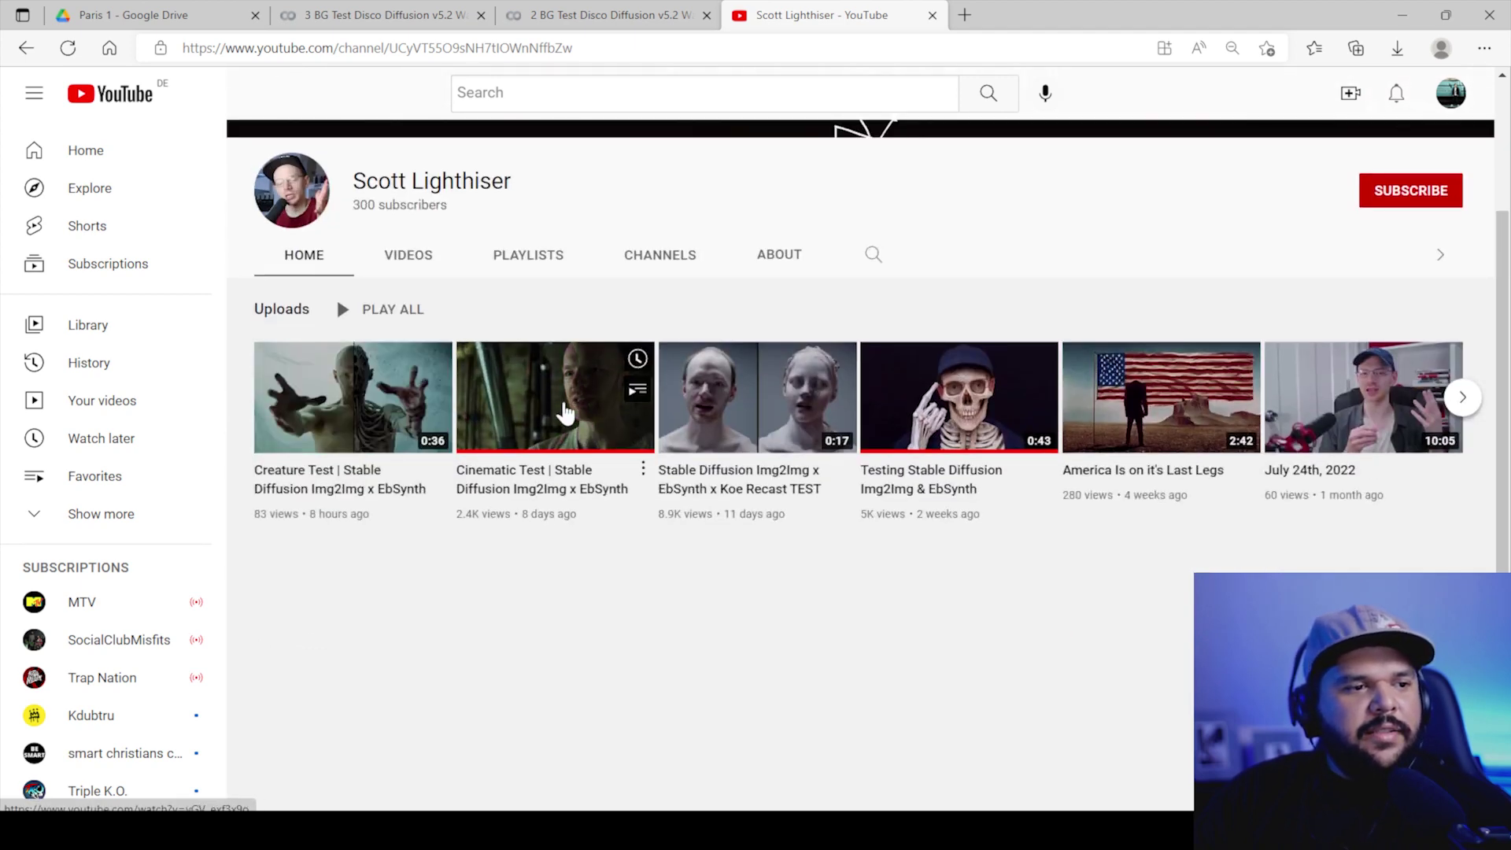
{"action": "left_click", "coordinate": [343, 425]}
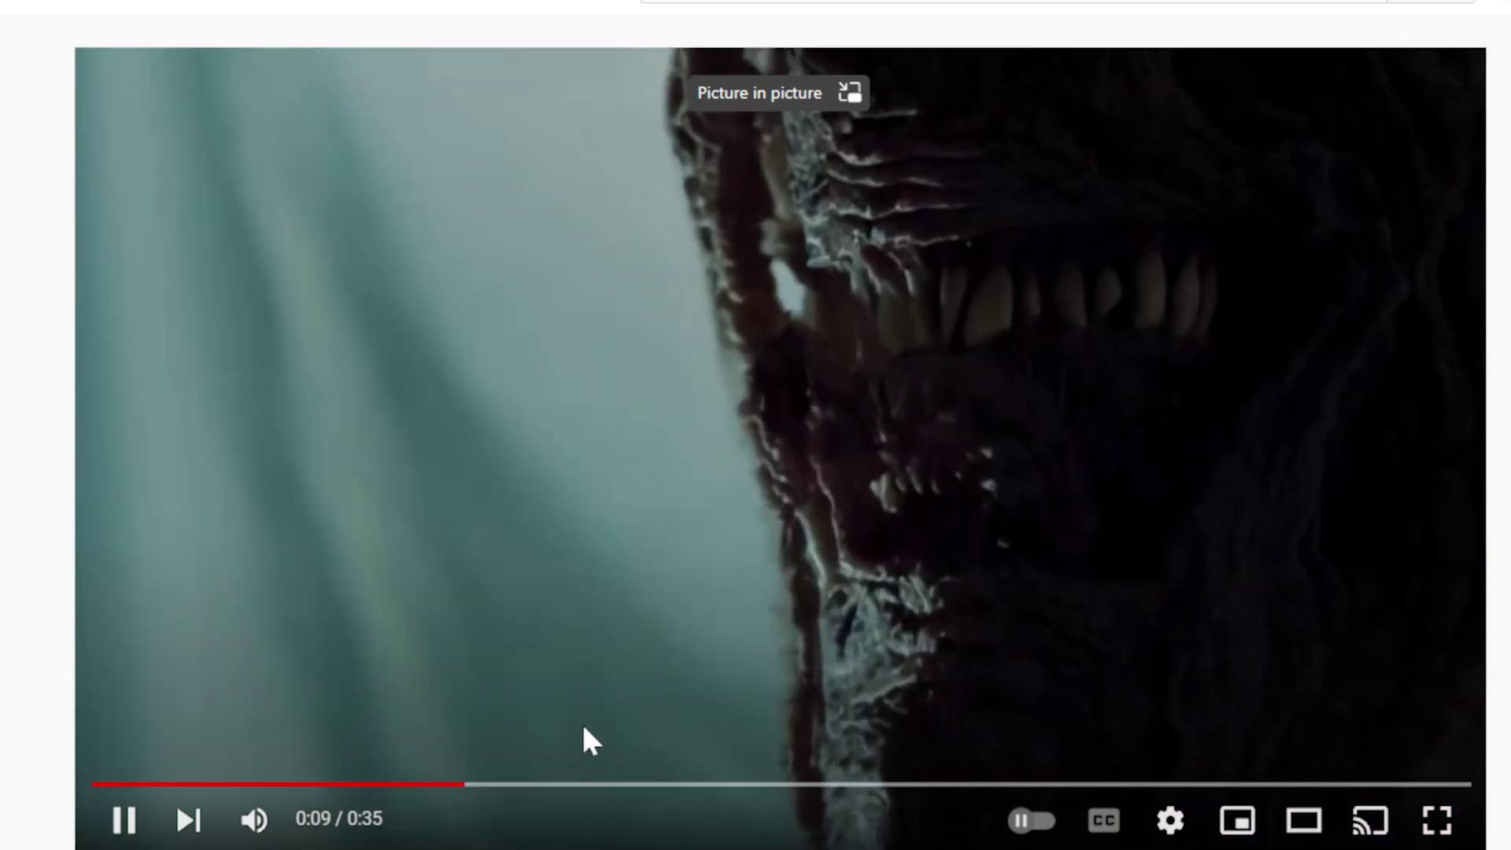
{"action": "left_click_drag", "start_coordinate": [669, 785], "coordinate": [818, 786]}
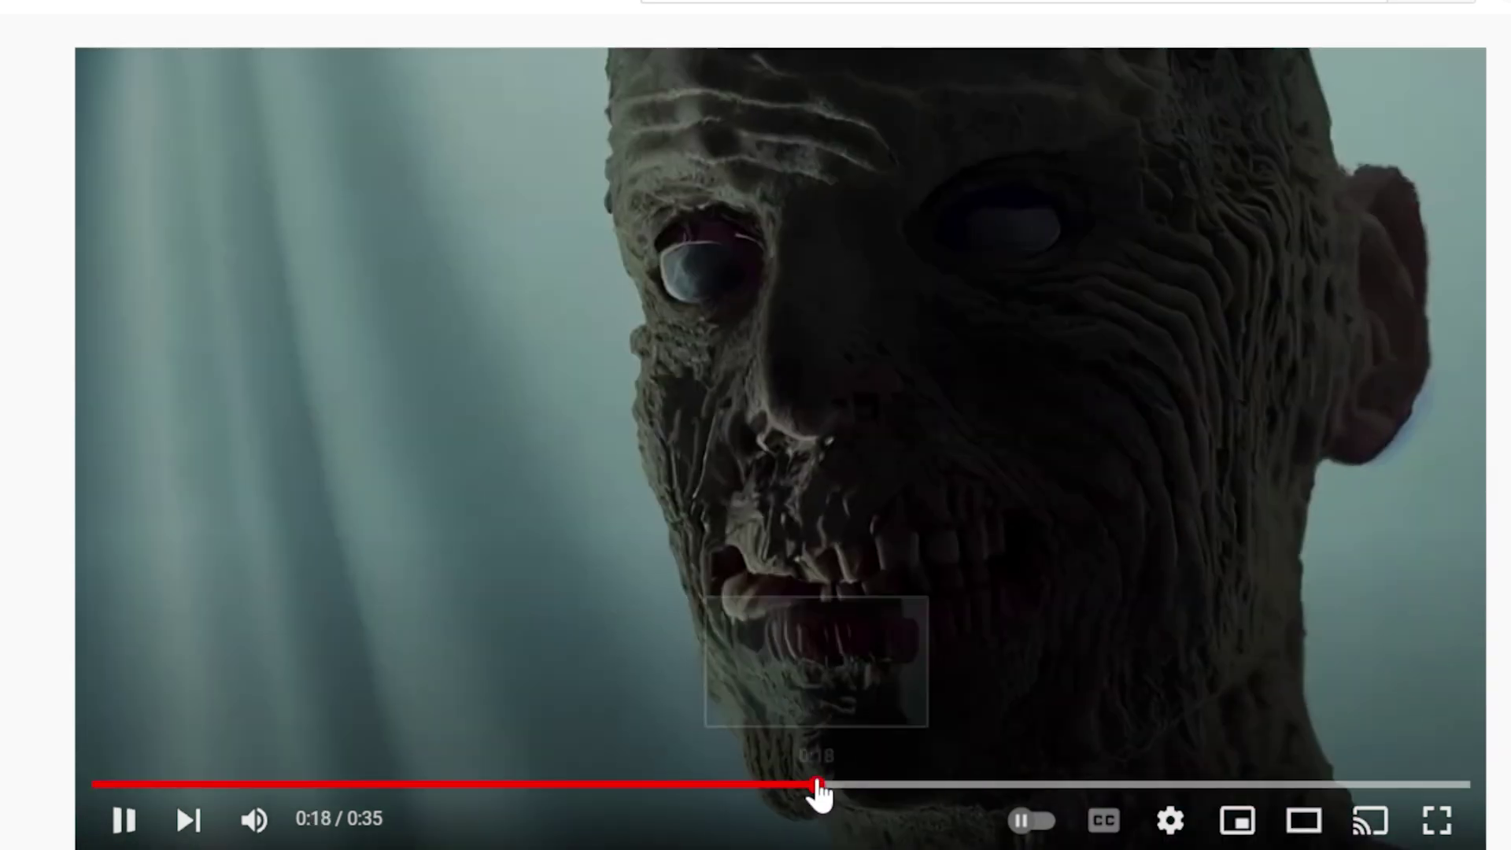
{"action": "left_click", "coordinate": [1007, 785]}
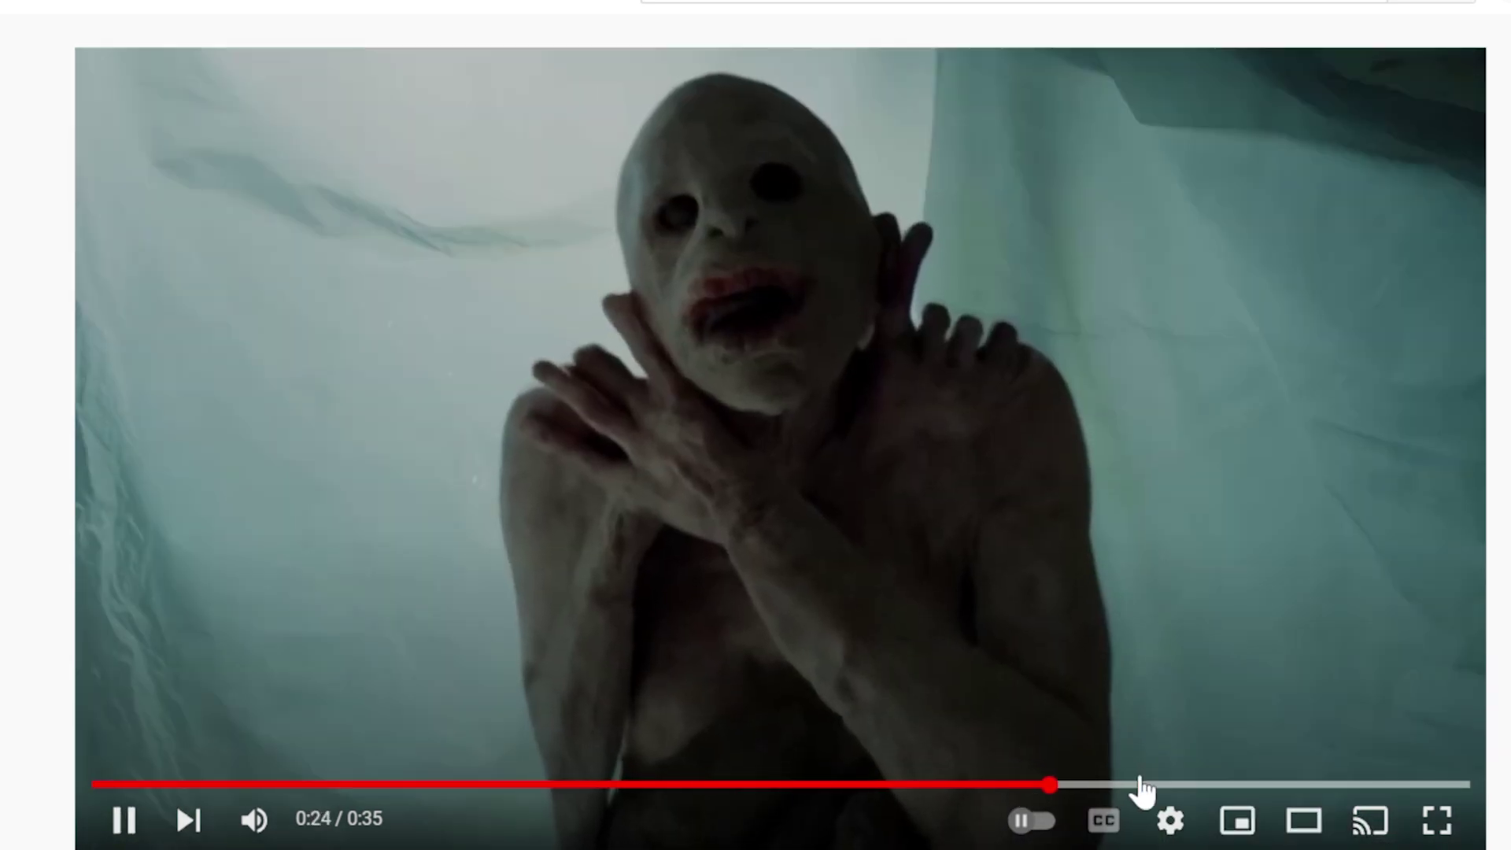
{"action": "left_click", "coordinate": [1141, 785]}
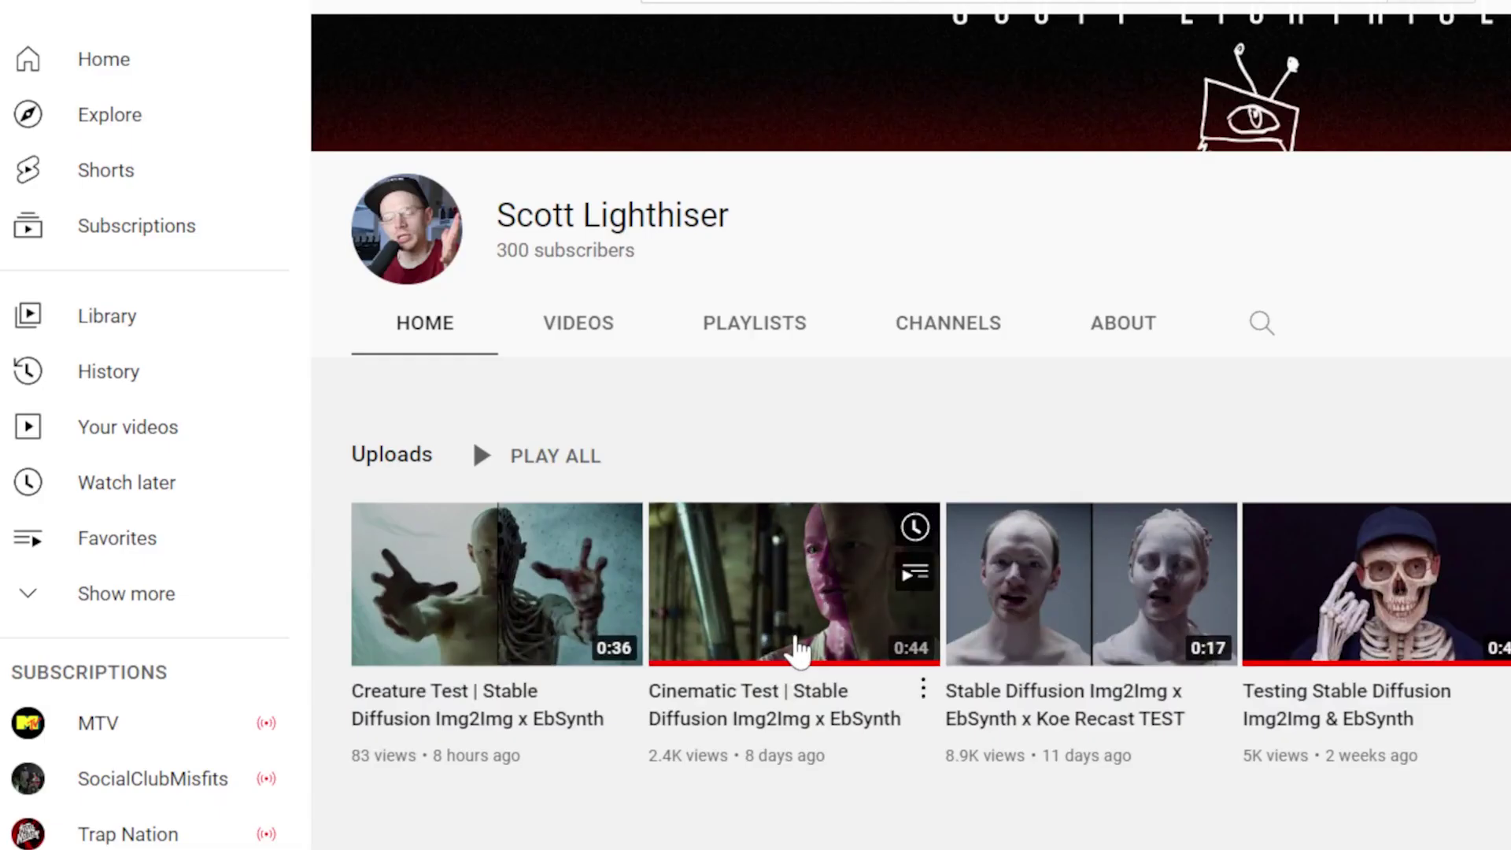
Watch part of the Cinematic Test | Stable Diffusion Img2Img x EbSynth video, then pause it
{"action": "left_click", "coordinate": [796, 642]}
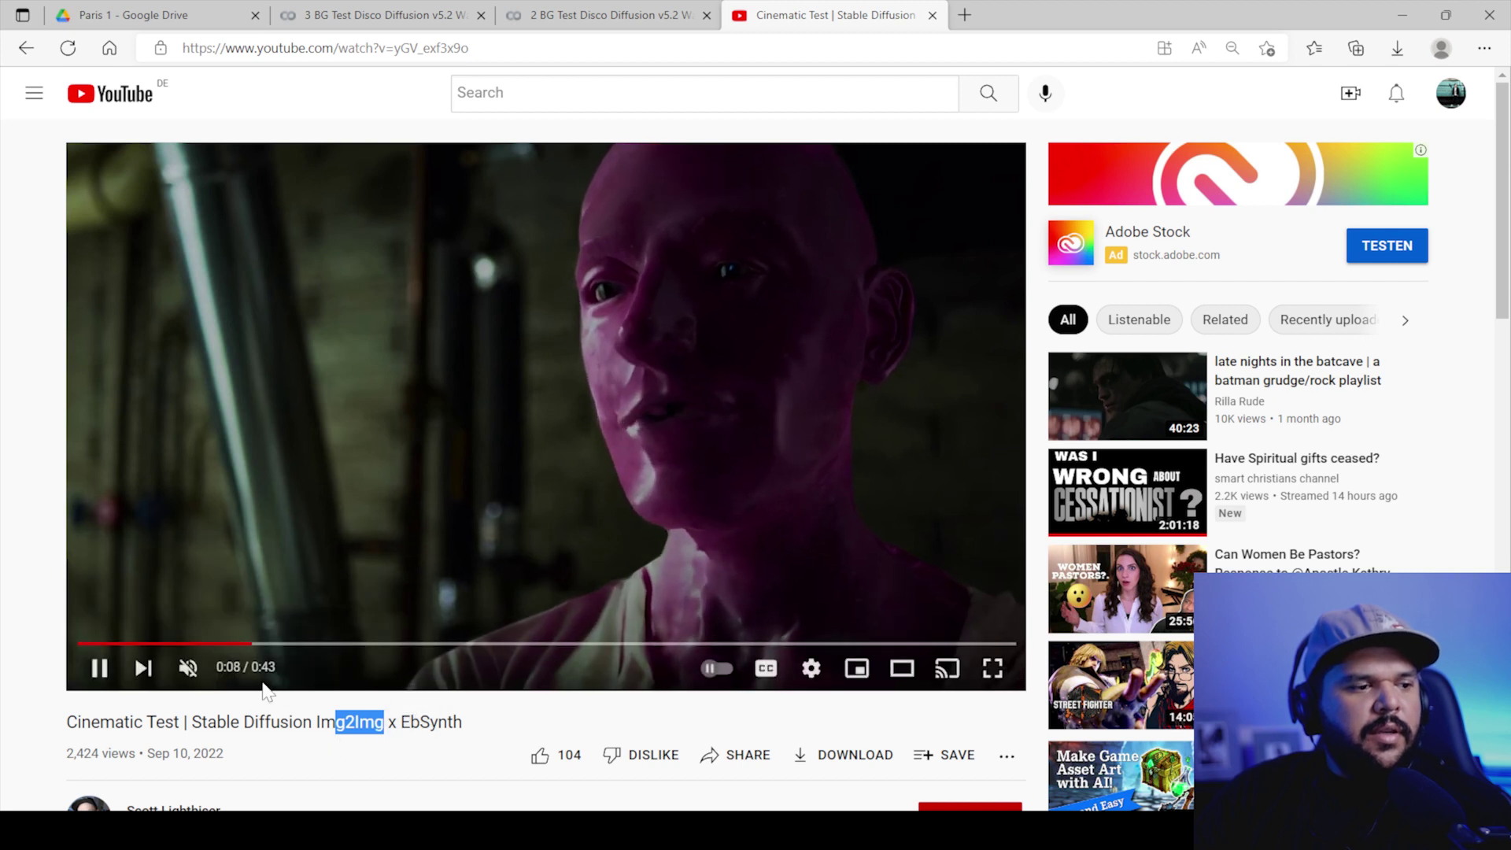
{"action": "left_click_drag", "start_coordinate": [361, 644], "coordinate": [659, 644]}
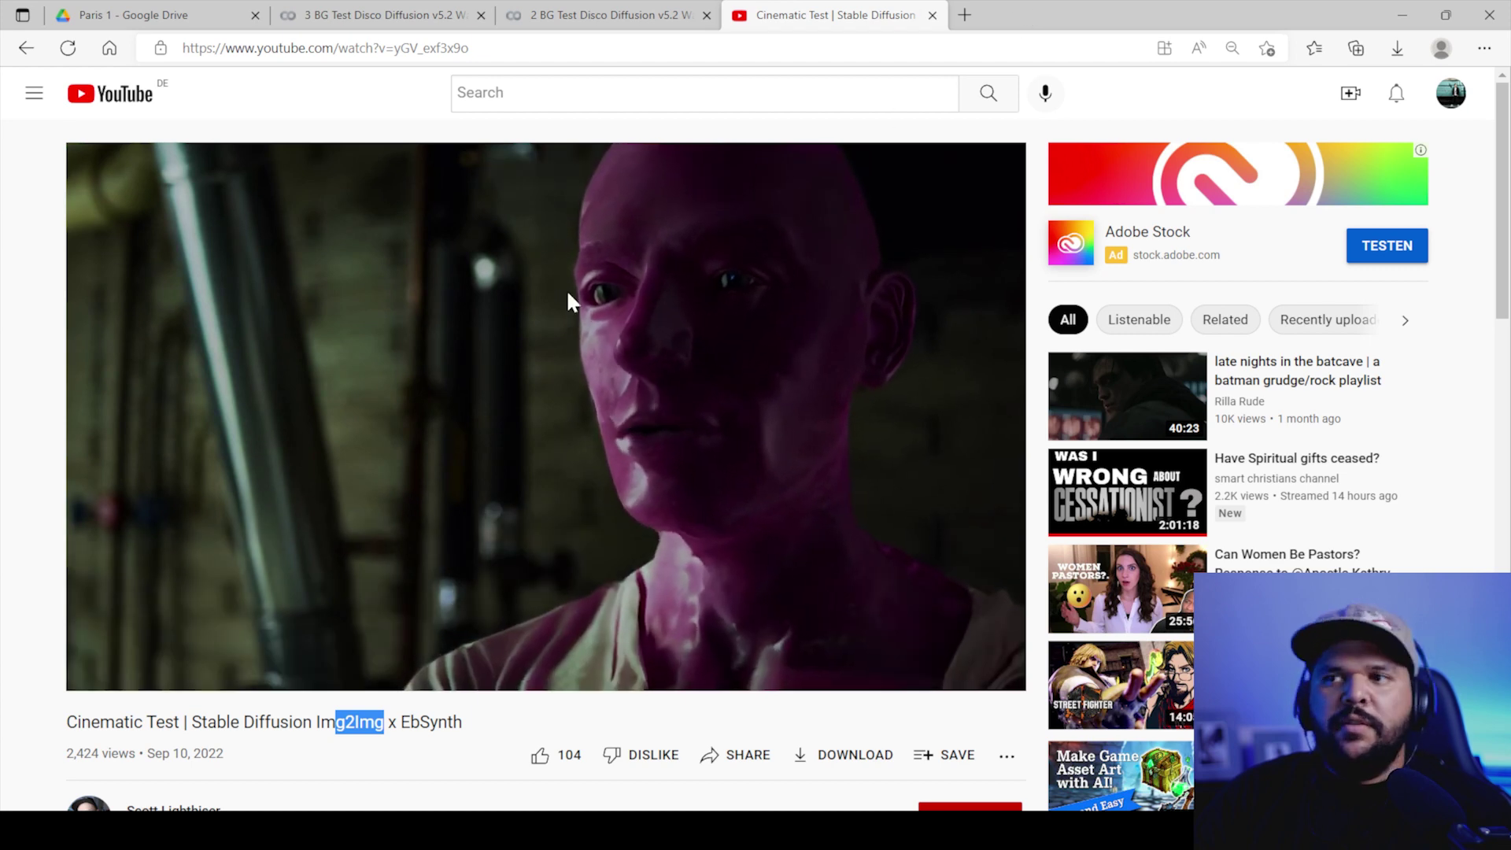
{"action": "left_click", "coordinate": [112, 580]}
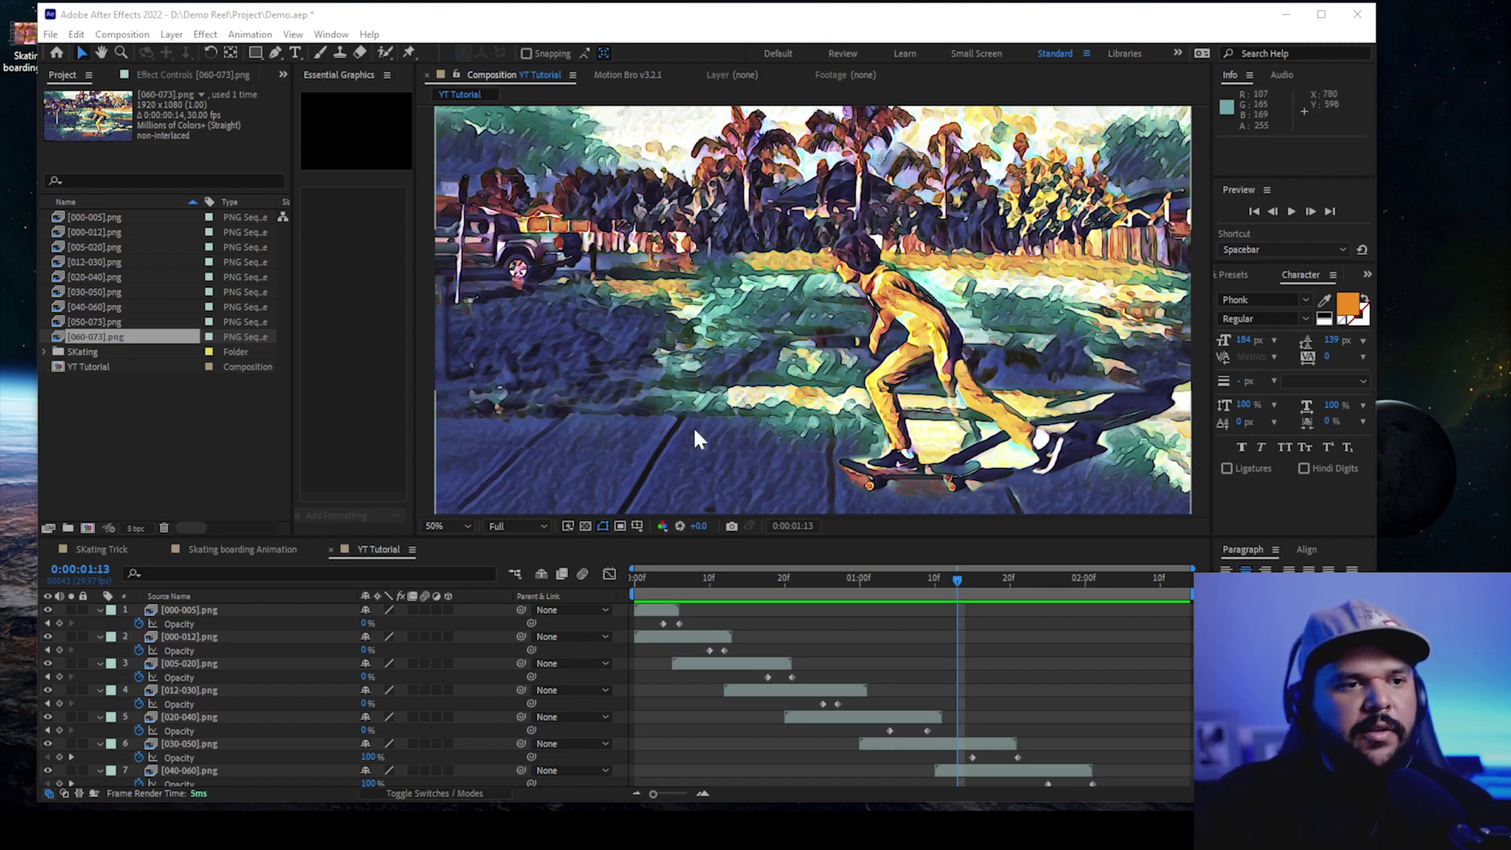
{"action": "left_click_drag", "start_coordinate": [721, 577], "coordinate": [1023, 645]}
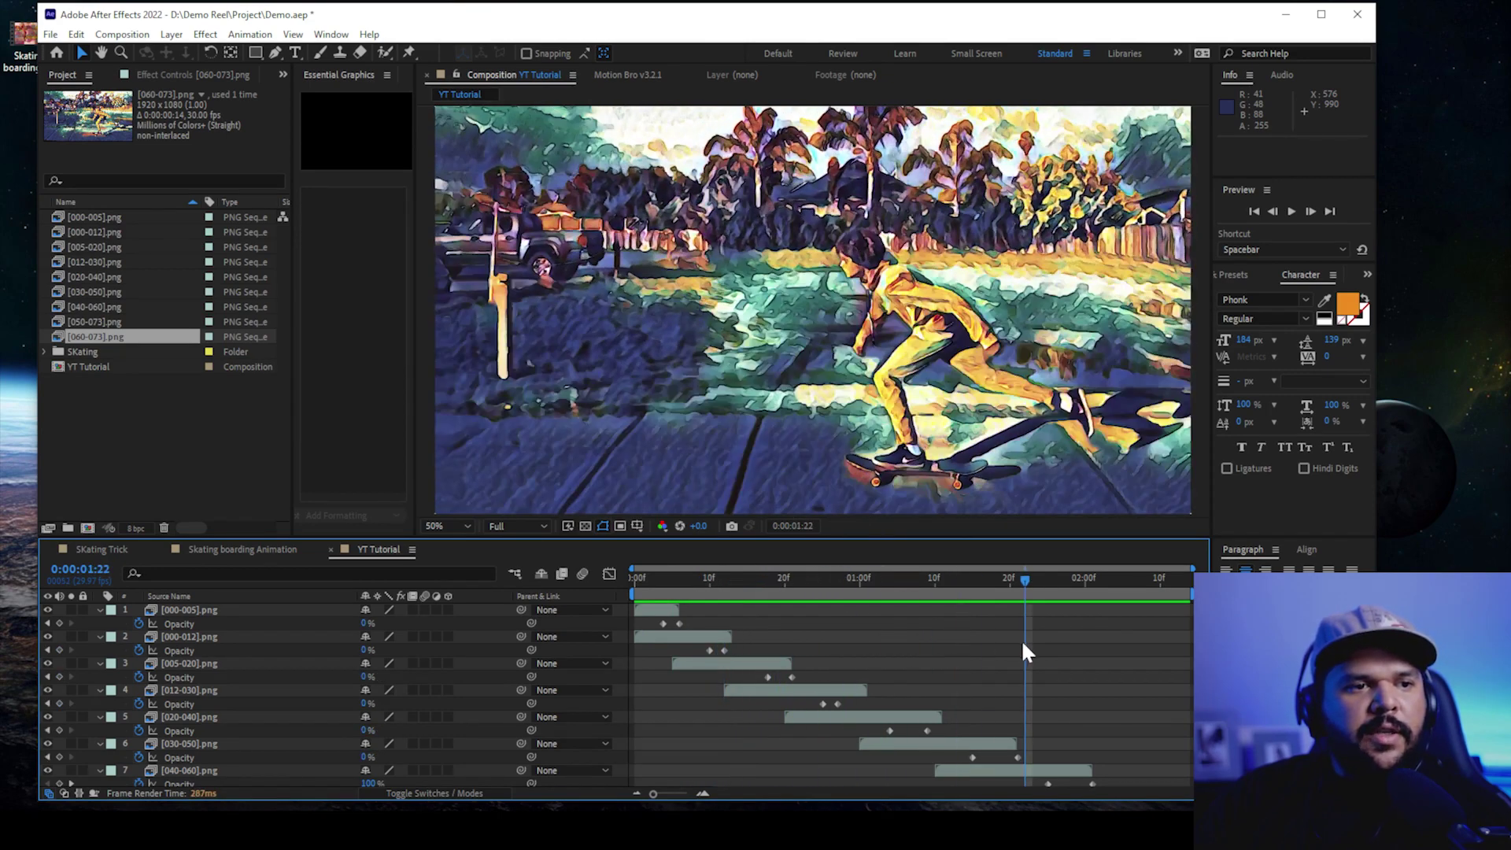